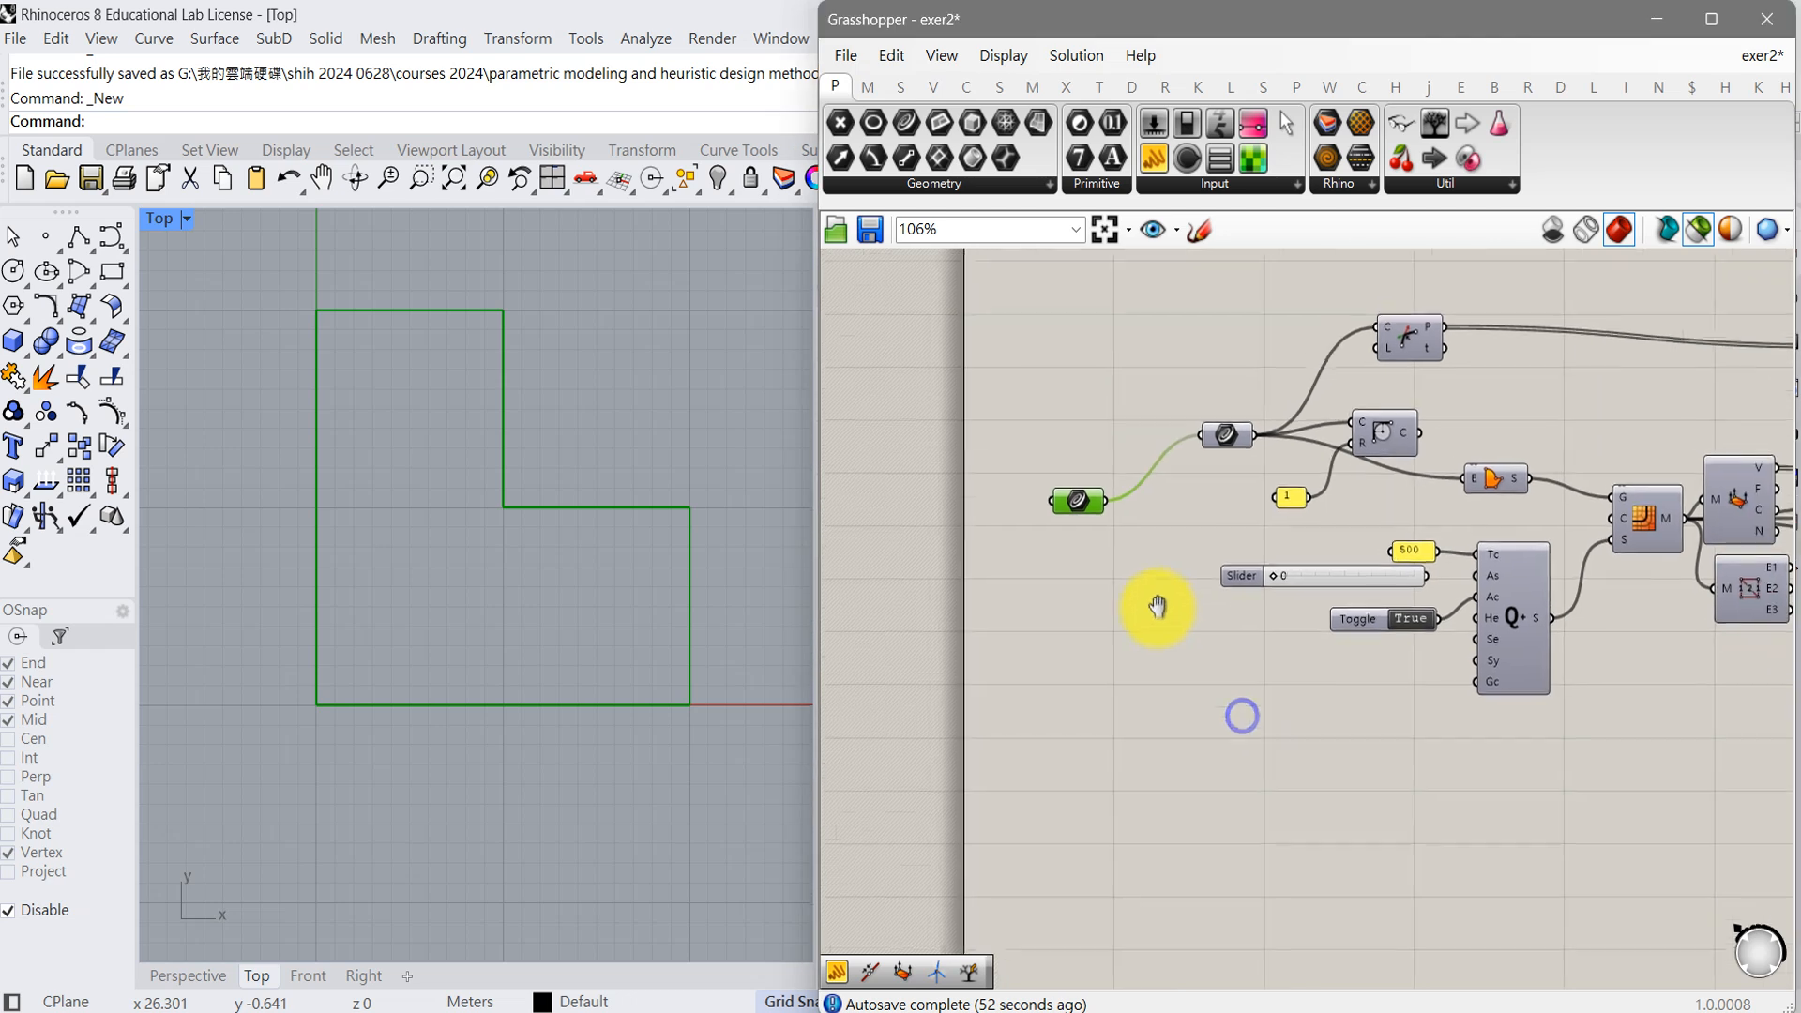
- Preview the boundary surface and the quad-remeshed grid generated from the L-shaped outline in the Top view
click(1332, 521)
right_drag(627, 672, 603, 692)
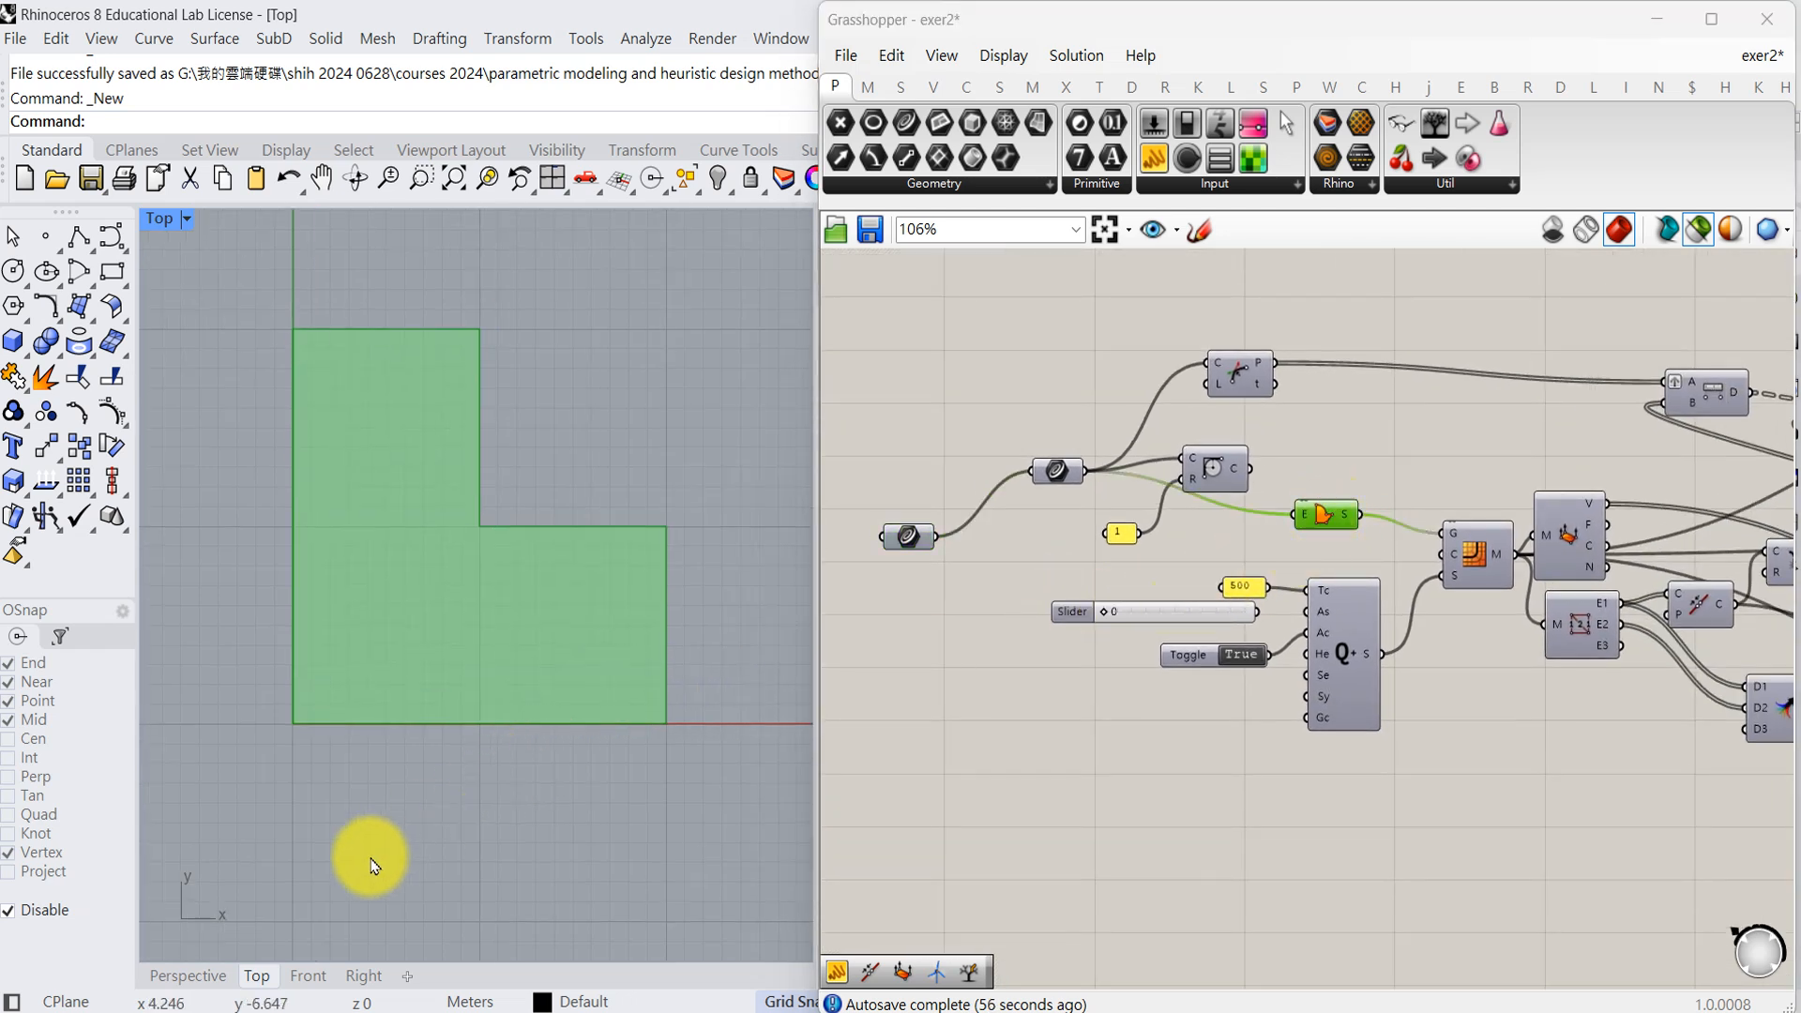
right_drag(1383, 788, 1305, 772)
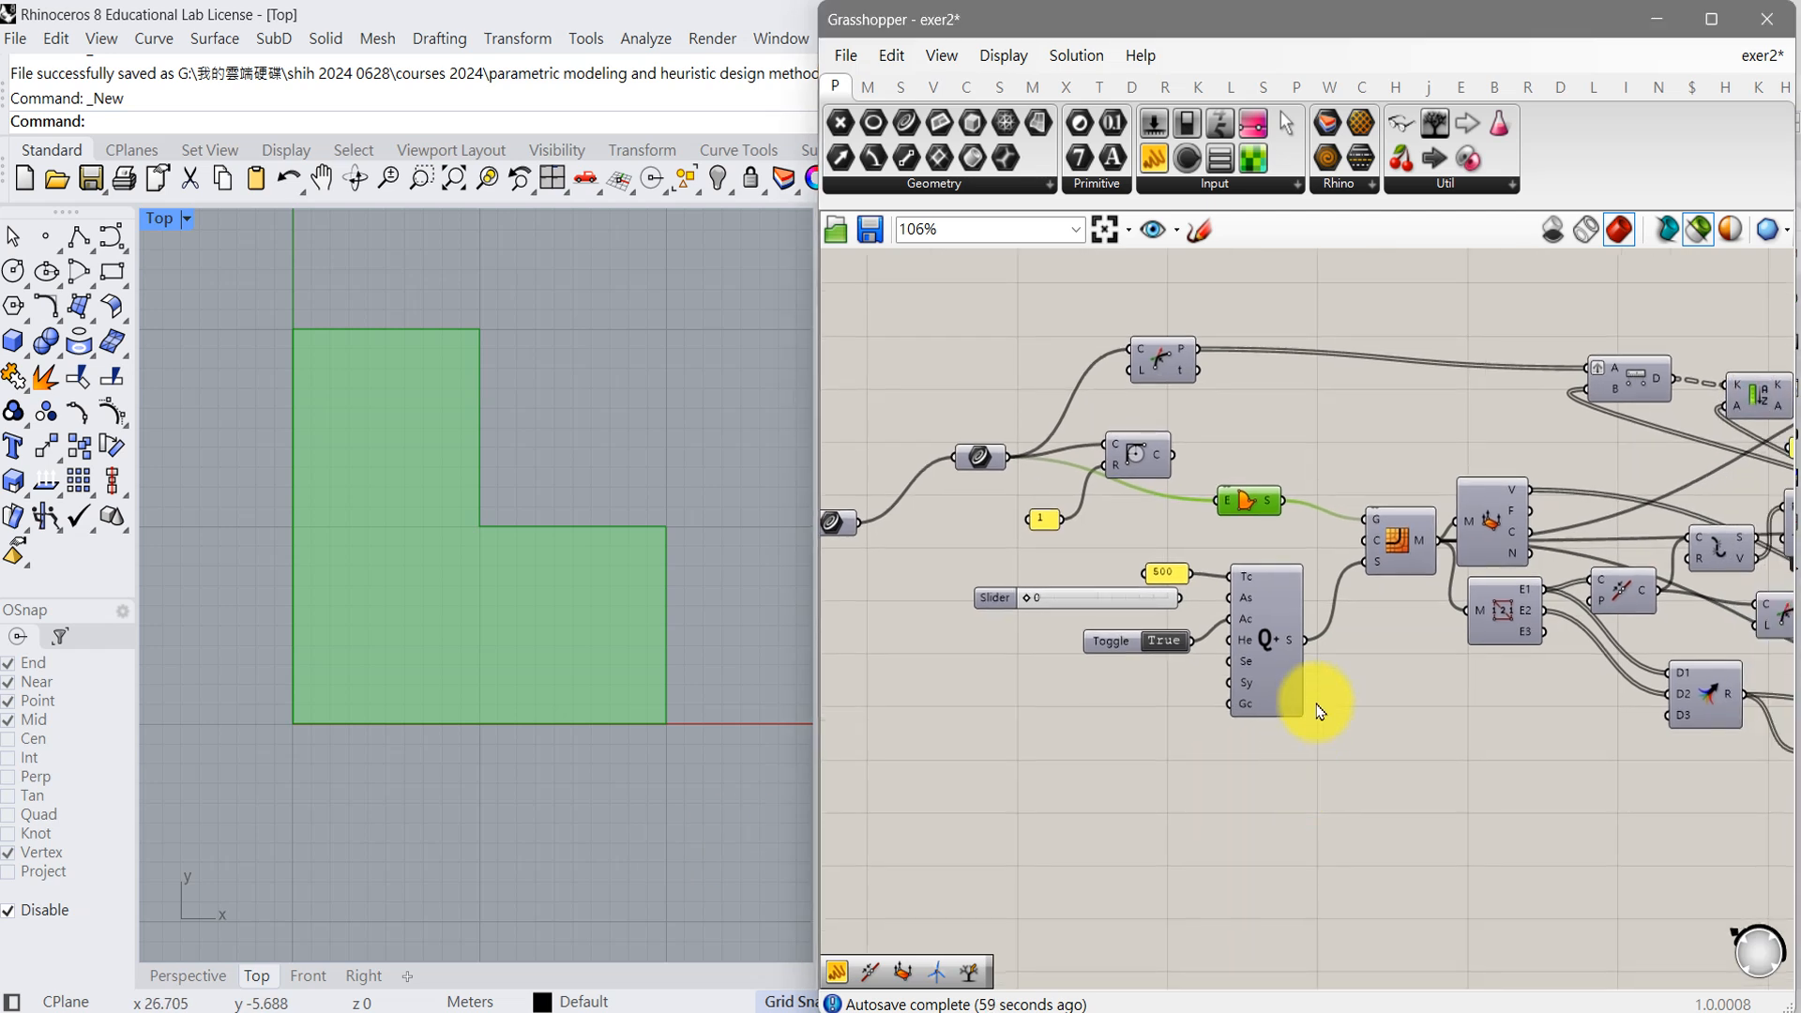
click(1397, 544)
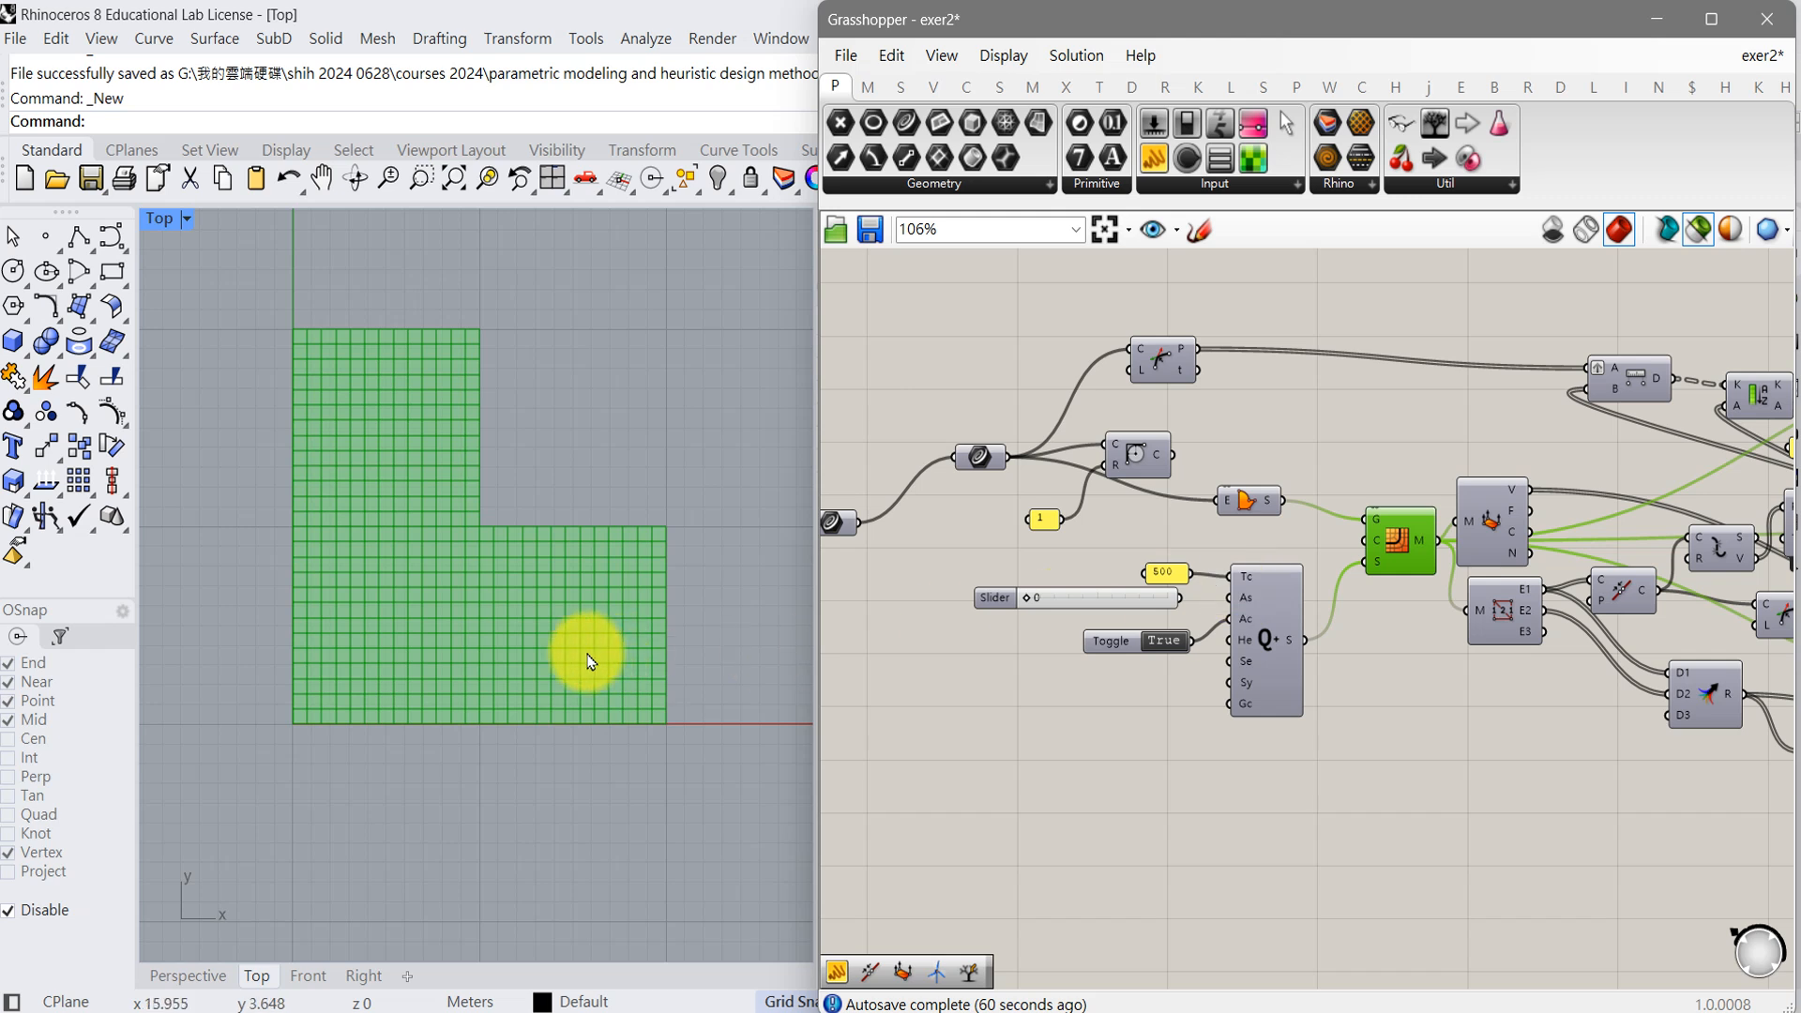
scroll(624, 643, up, 3)
right_drag(633, 647, 661, 682)
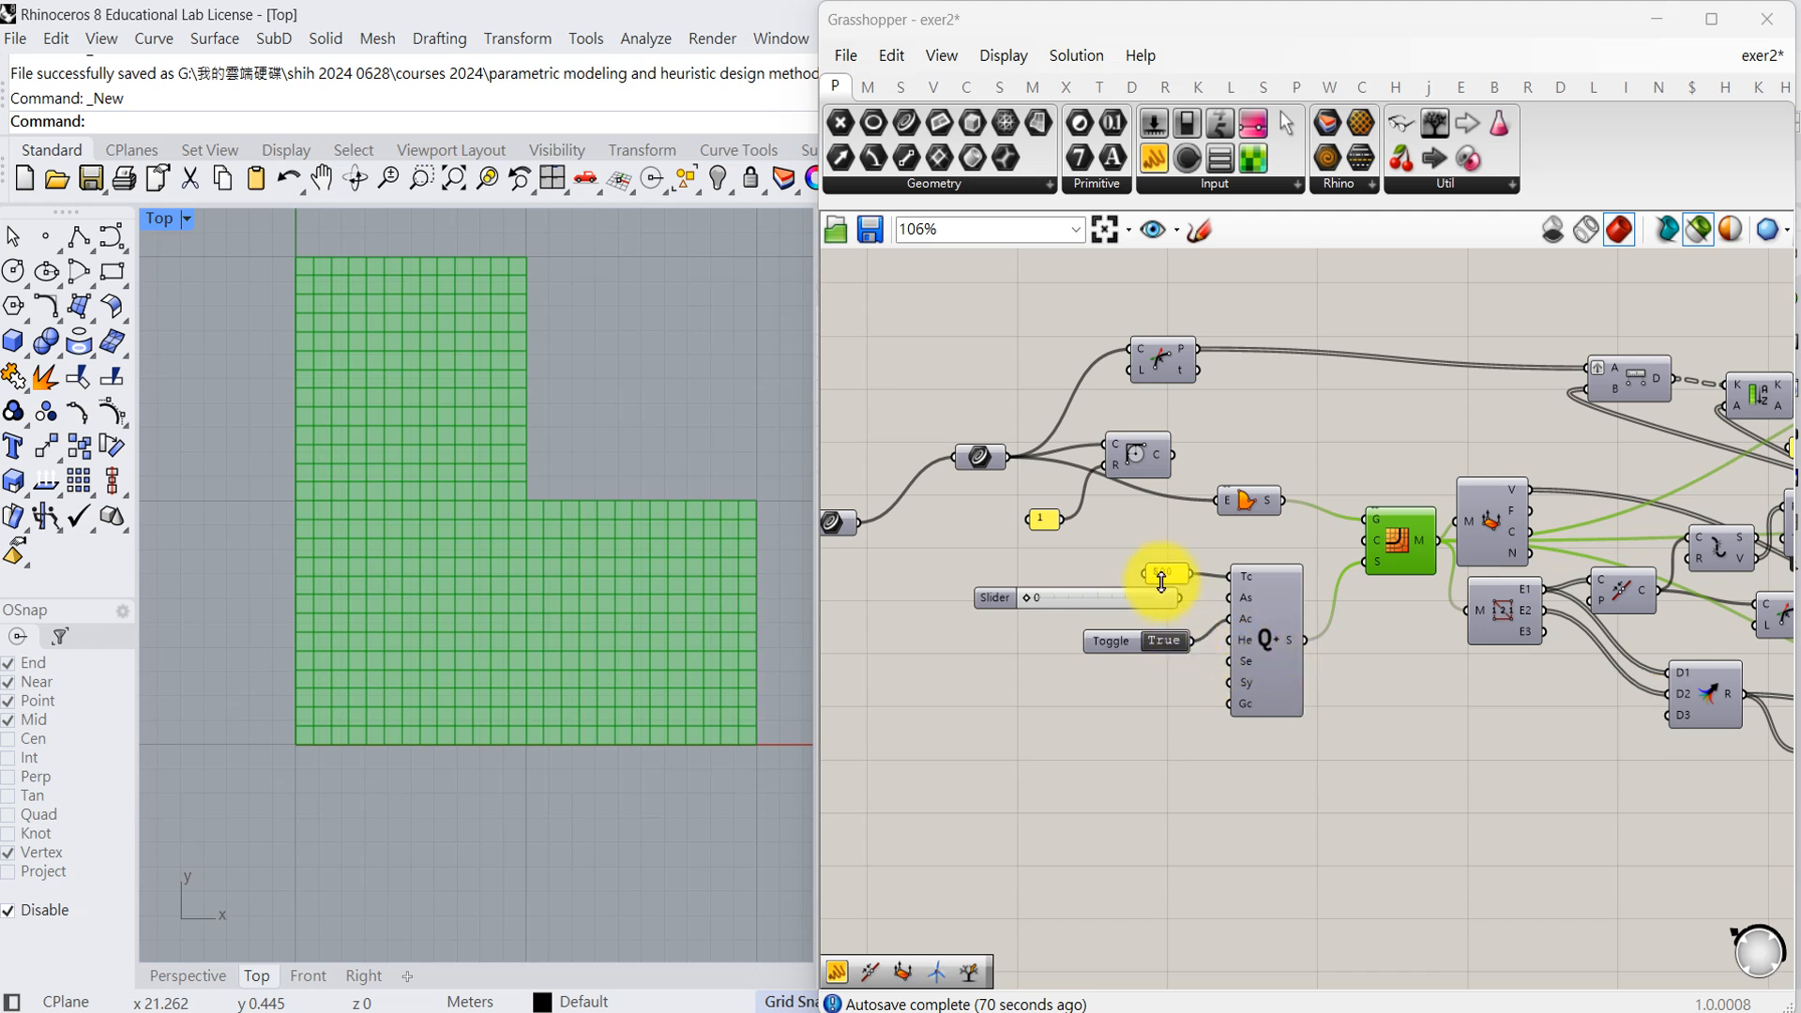
right_drag(528, 662, 516, 701)
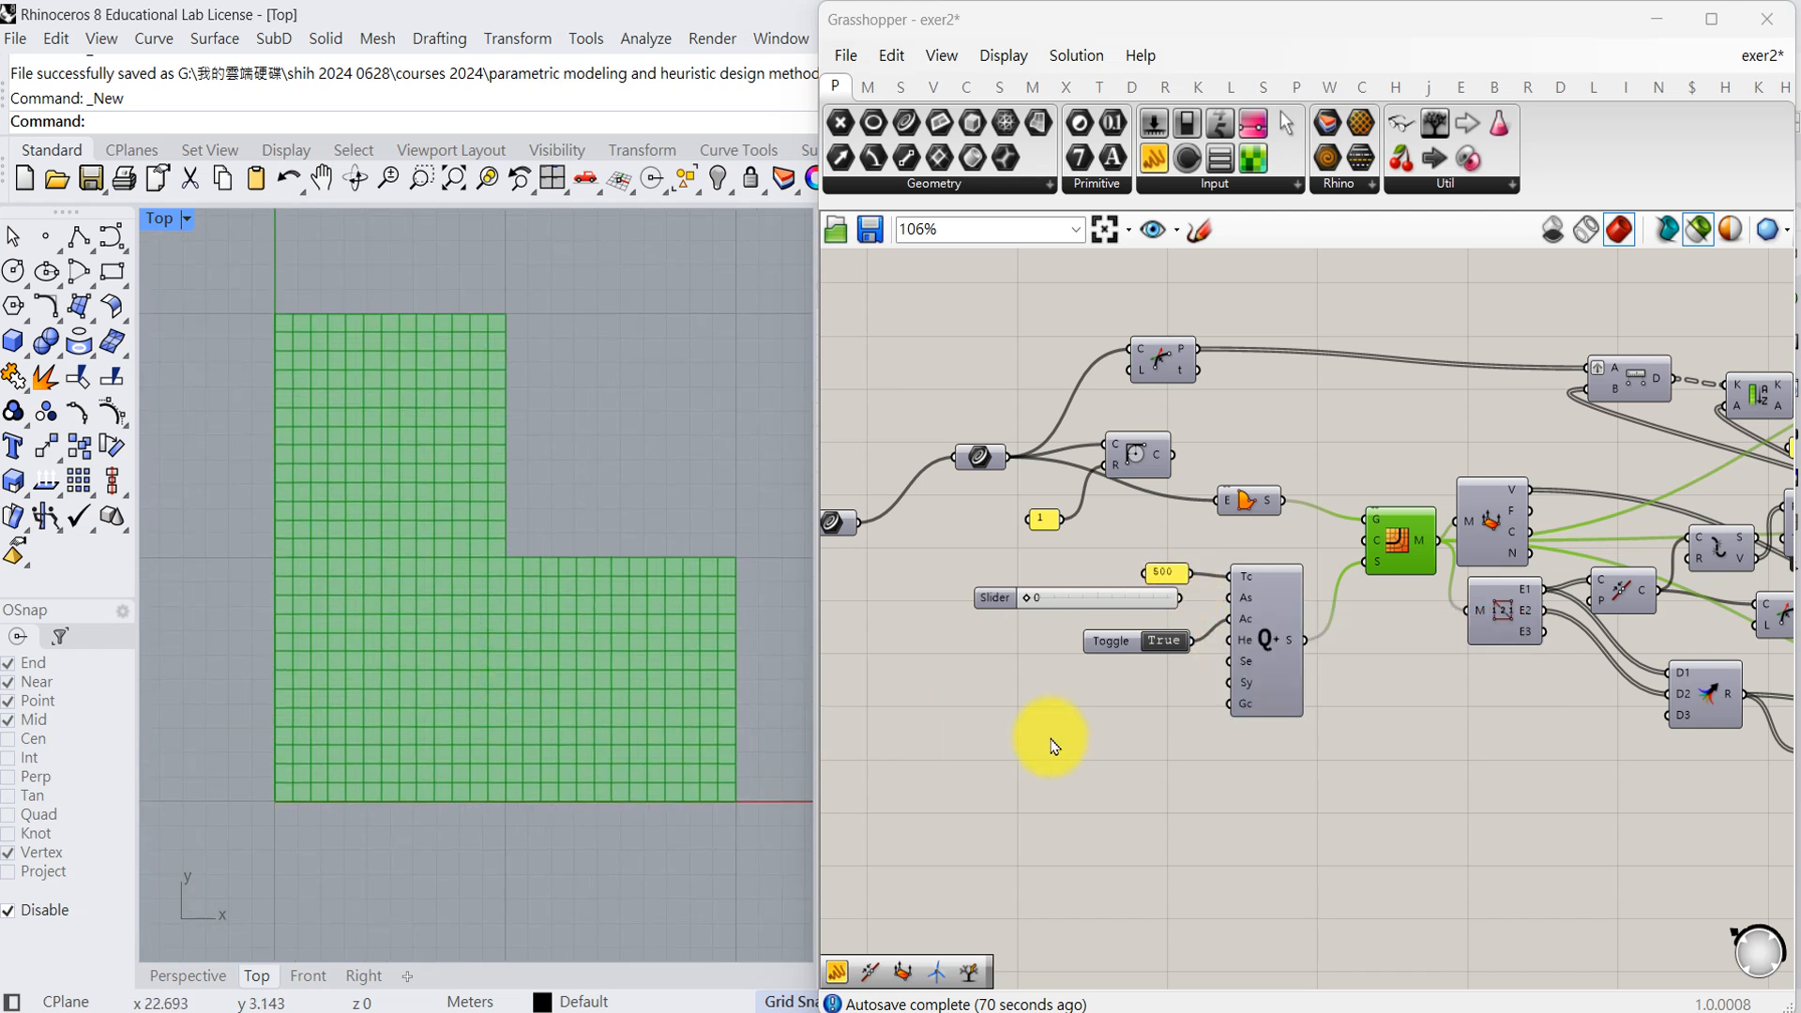
- Delete the goal component with Mesh, LengthFactor and Strength inputs, whose output feeds nothing
right_drag(1338, 764, 1037, 748)
right_drag(1138, 723, 1072, 730)
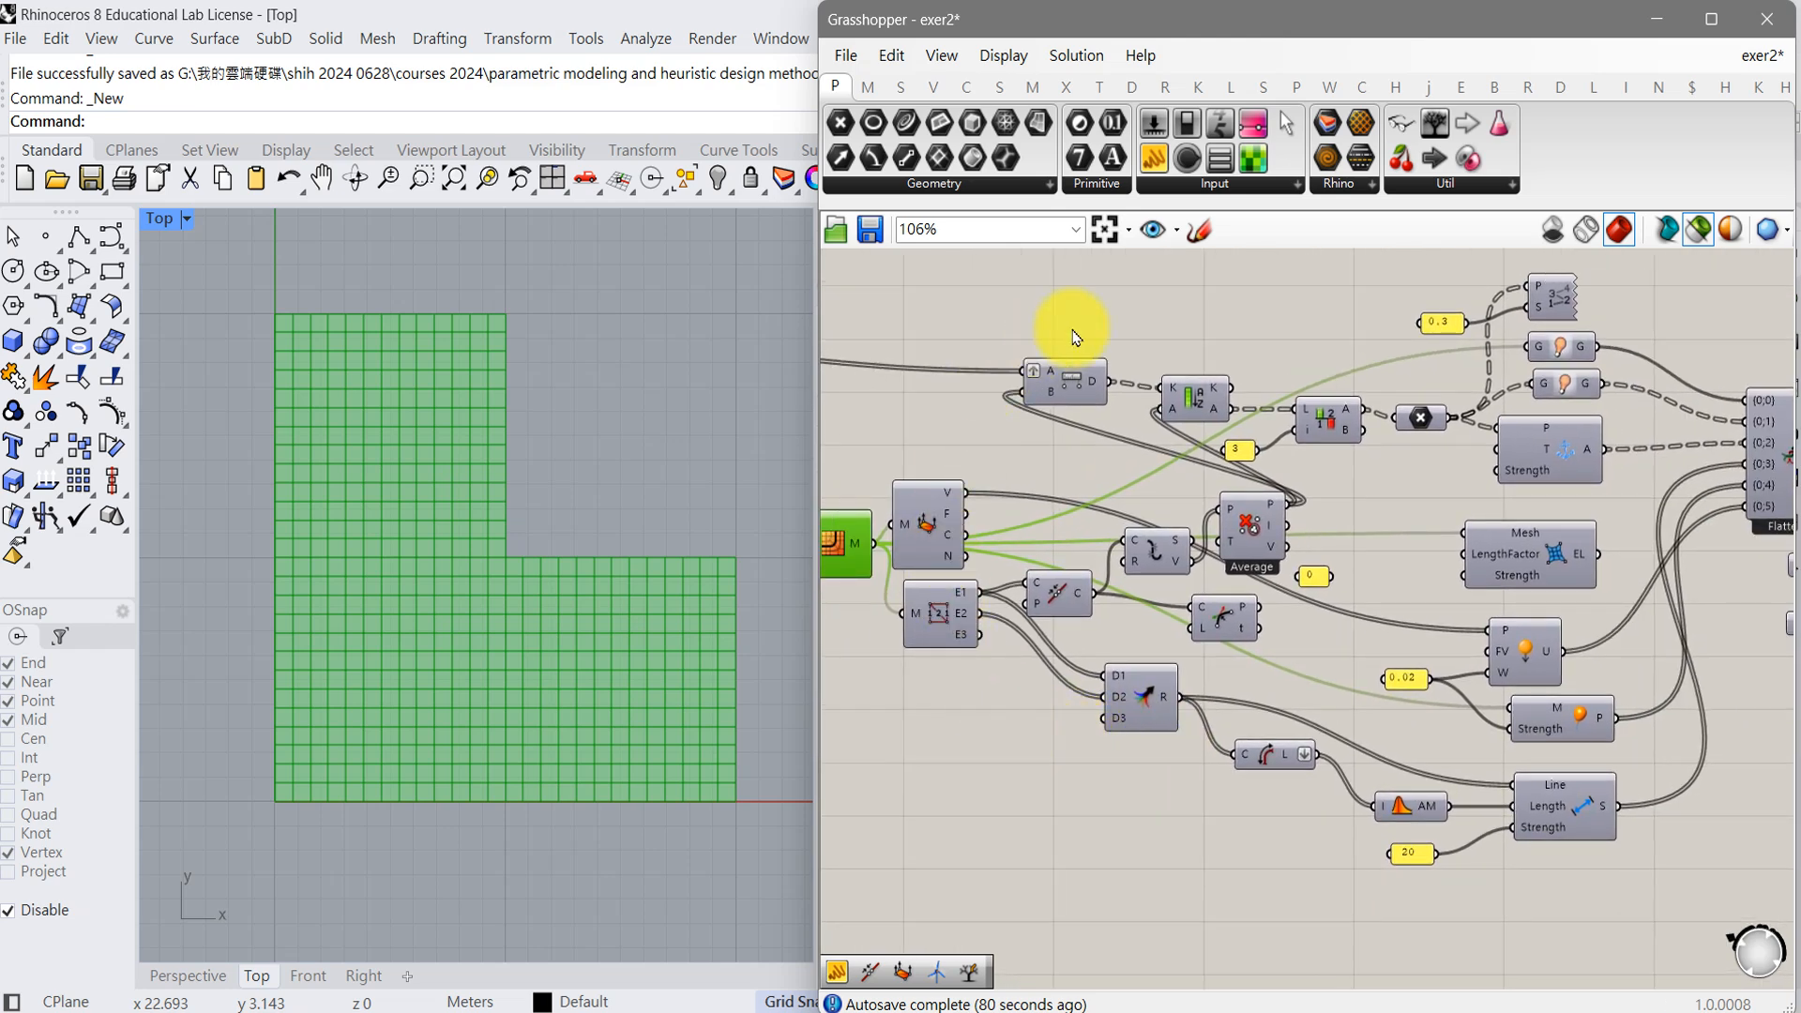
mouse_move(1262, 796)
right_down()
mouse_move(1069, 792)
mouse_move(1135, 855)
mouse_move(1032, 816)
right_up()
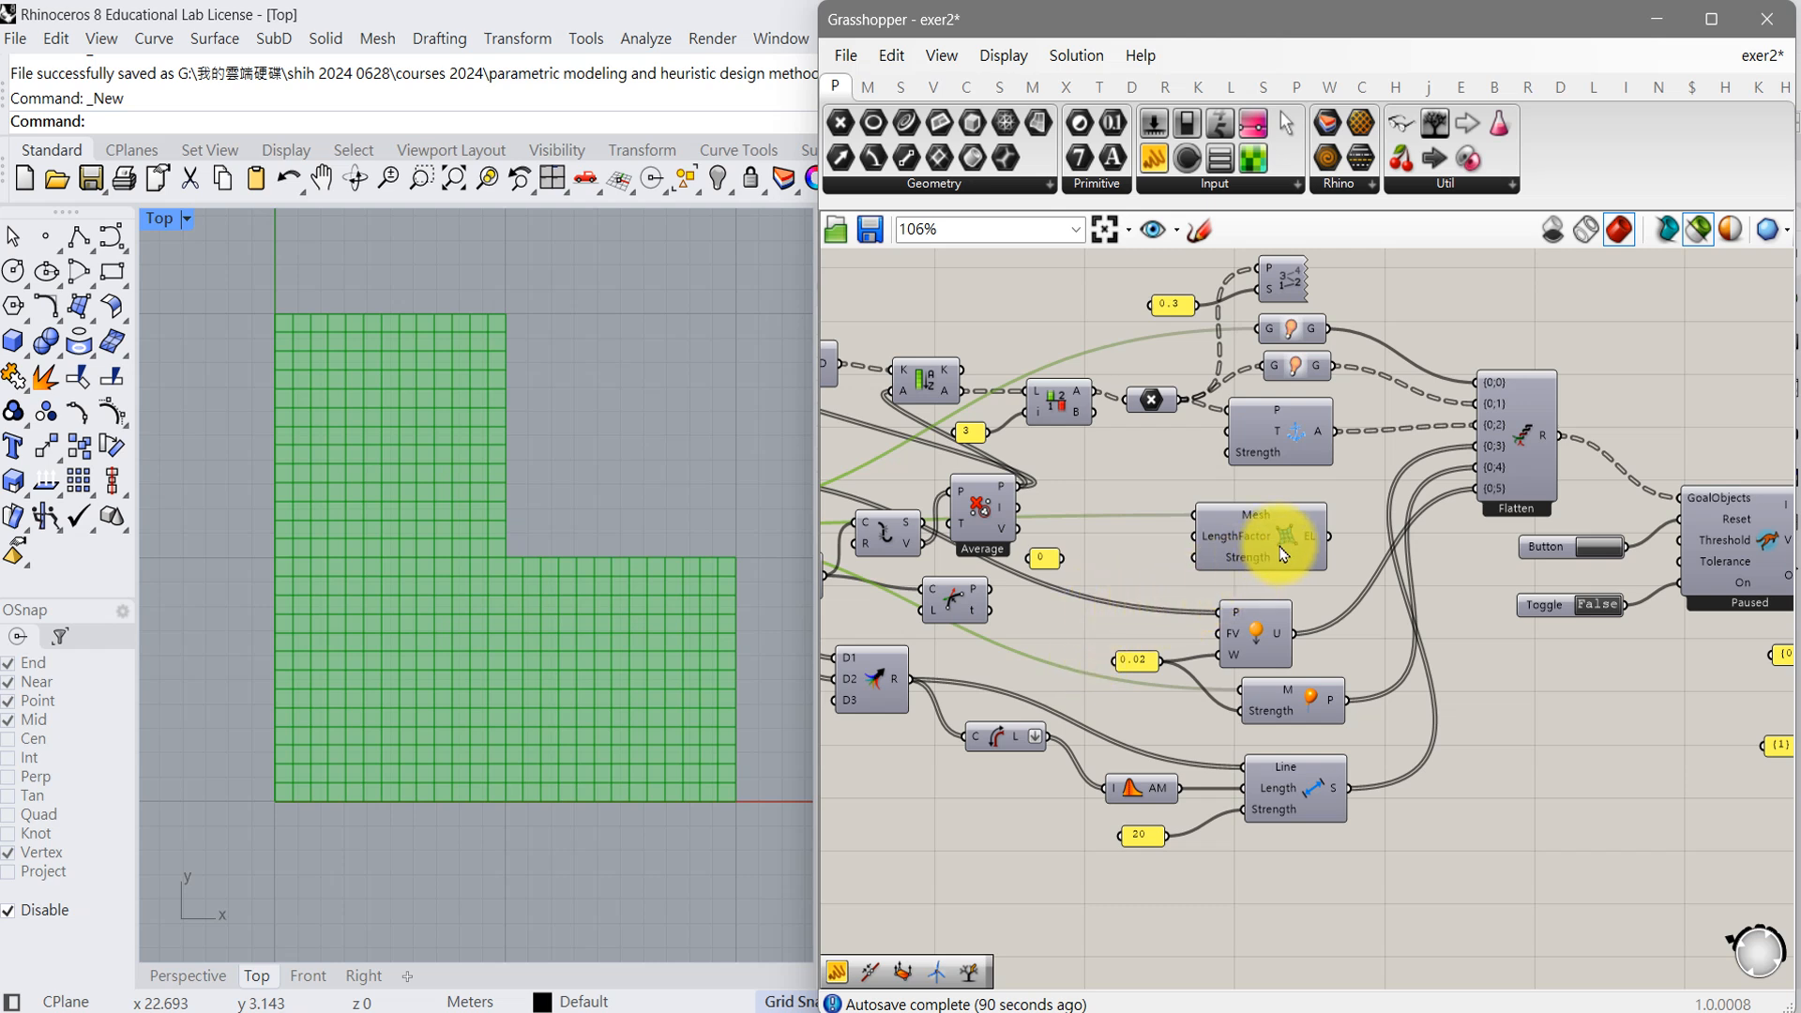
click(1285, 536)
drag(1240, 554, 1274, 546)
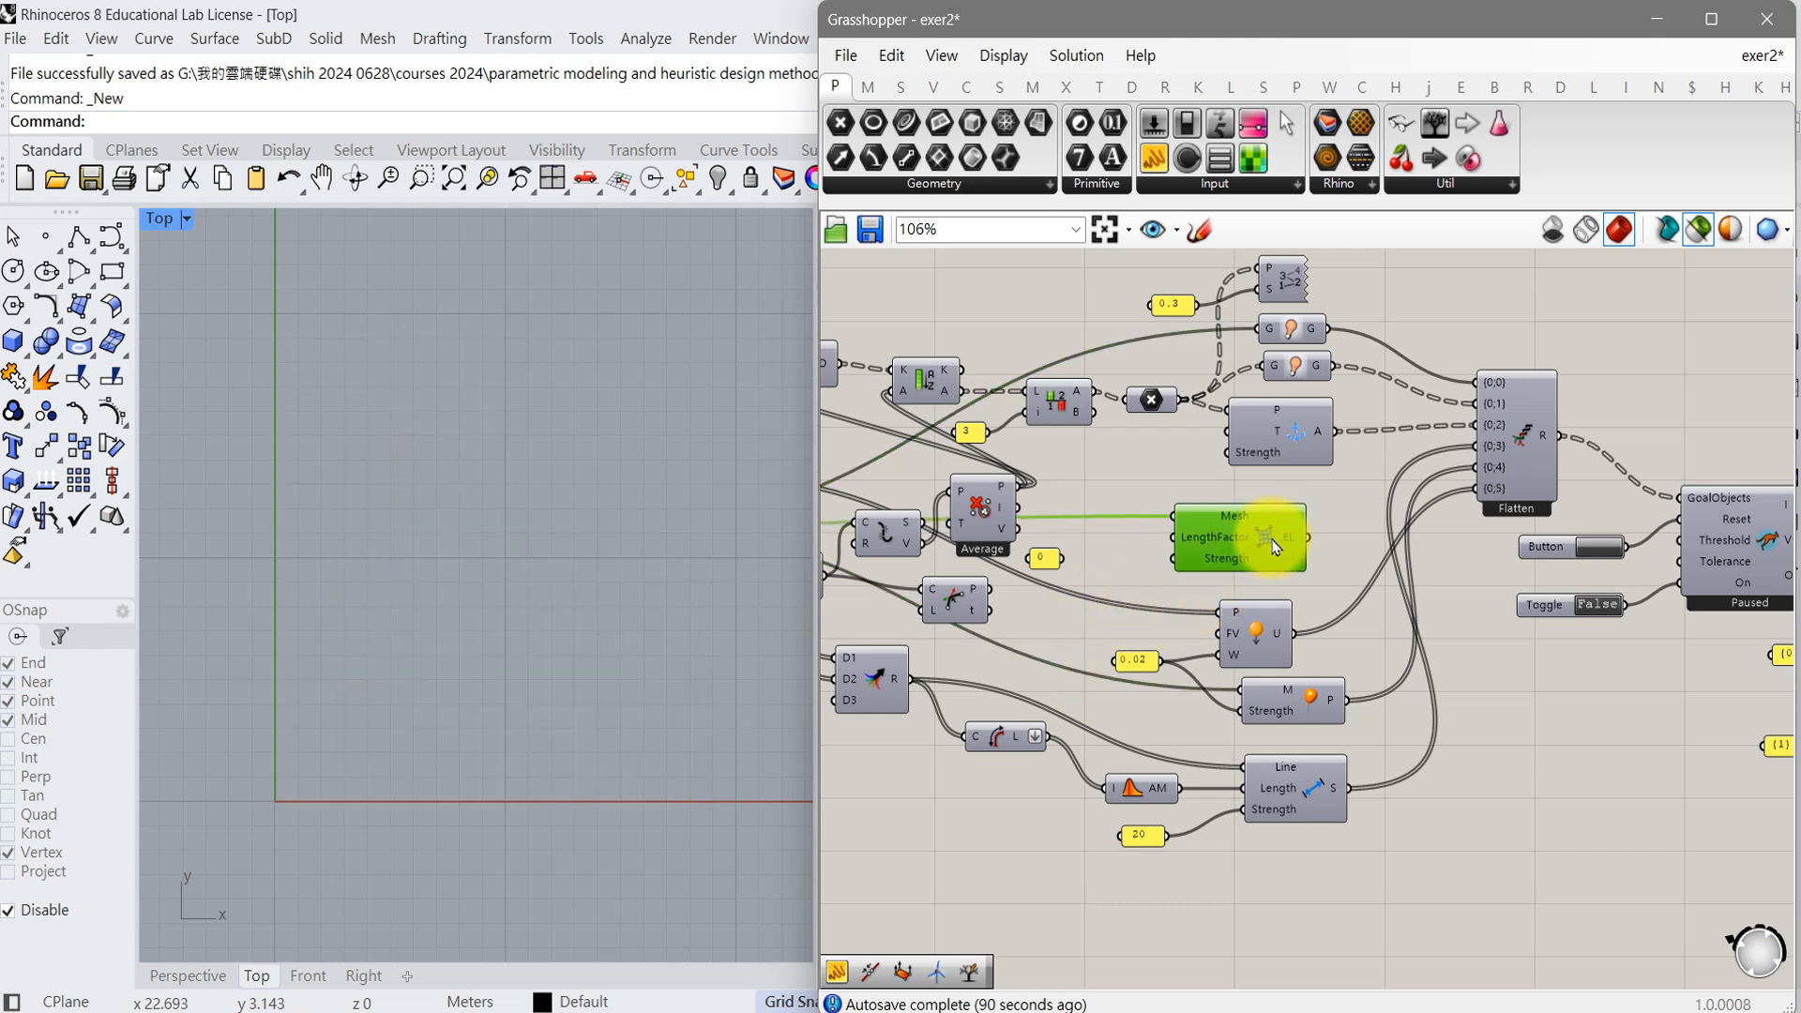
key(Delete)
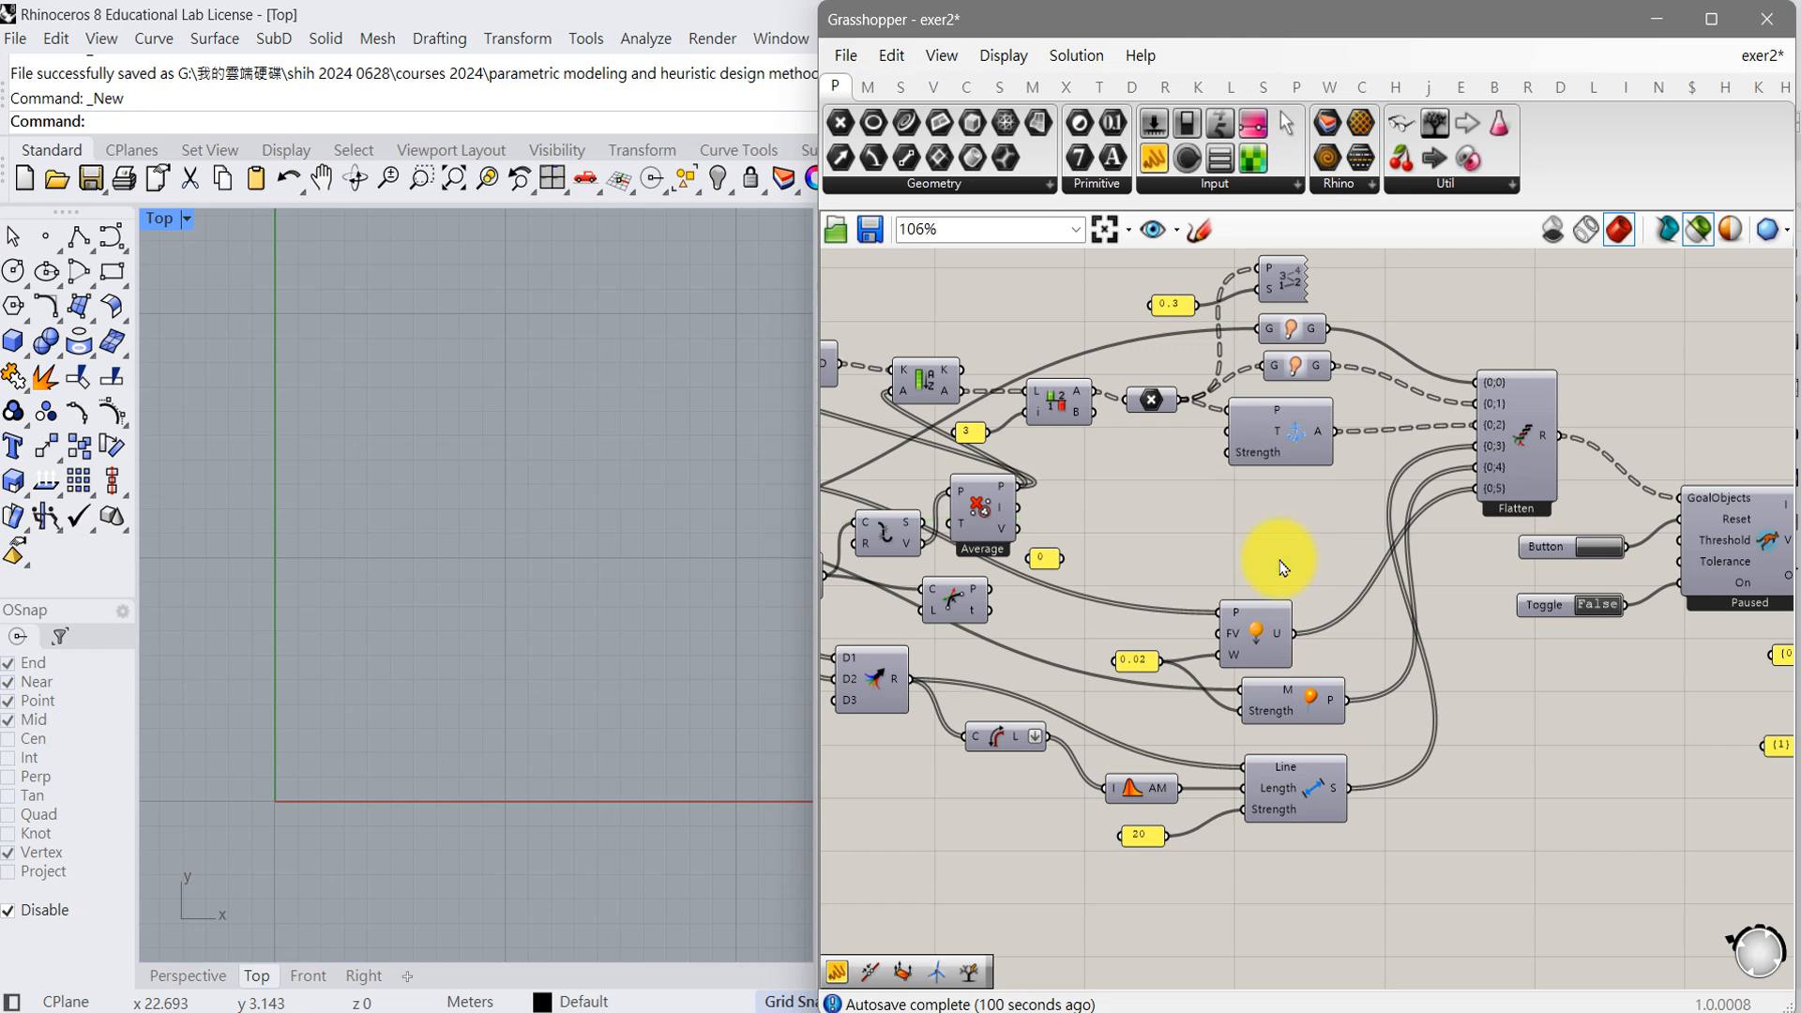
- Preview the corner points that feed the Anchor goal and trace the components that select them
right_drag(1283, 568, 1097, 578)
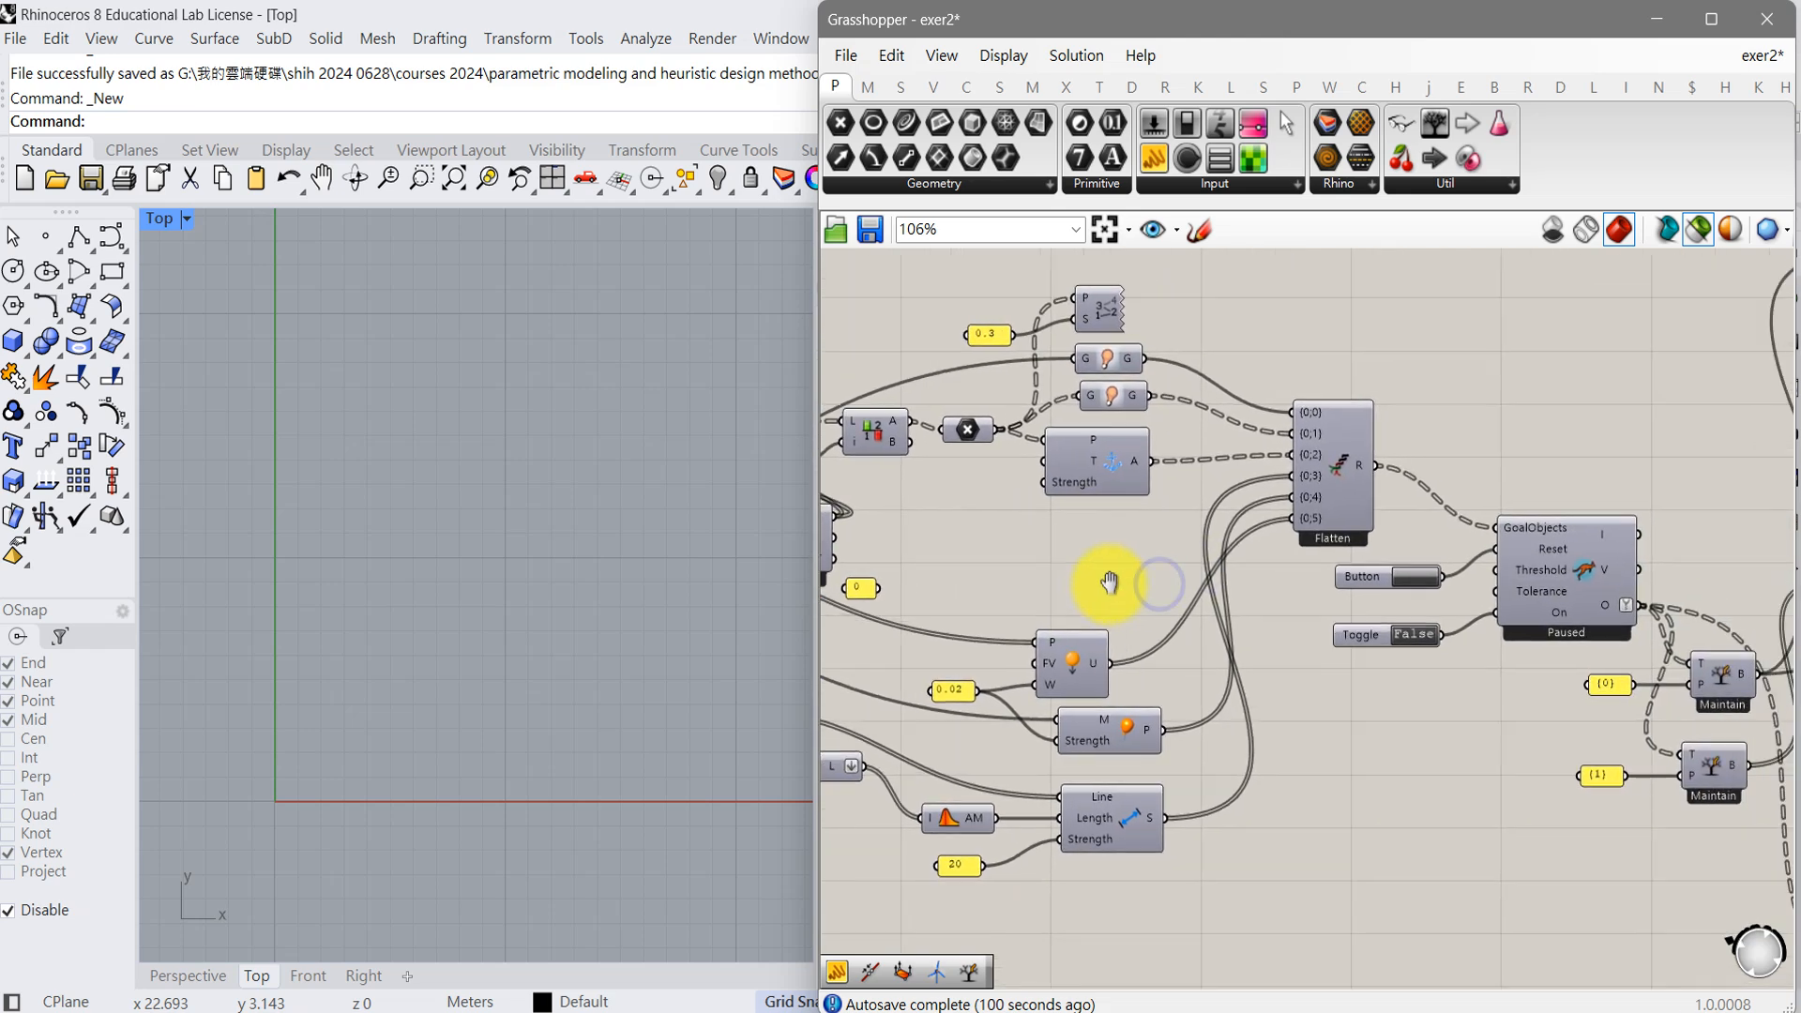
right_drag(1074, 643, 1259, 615)
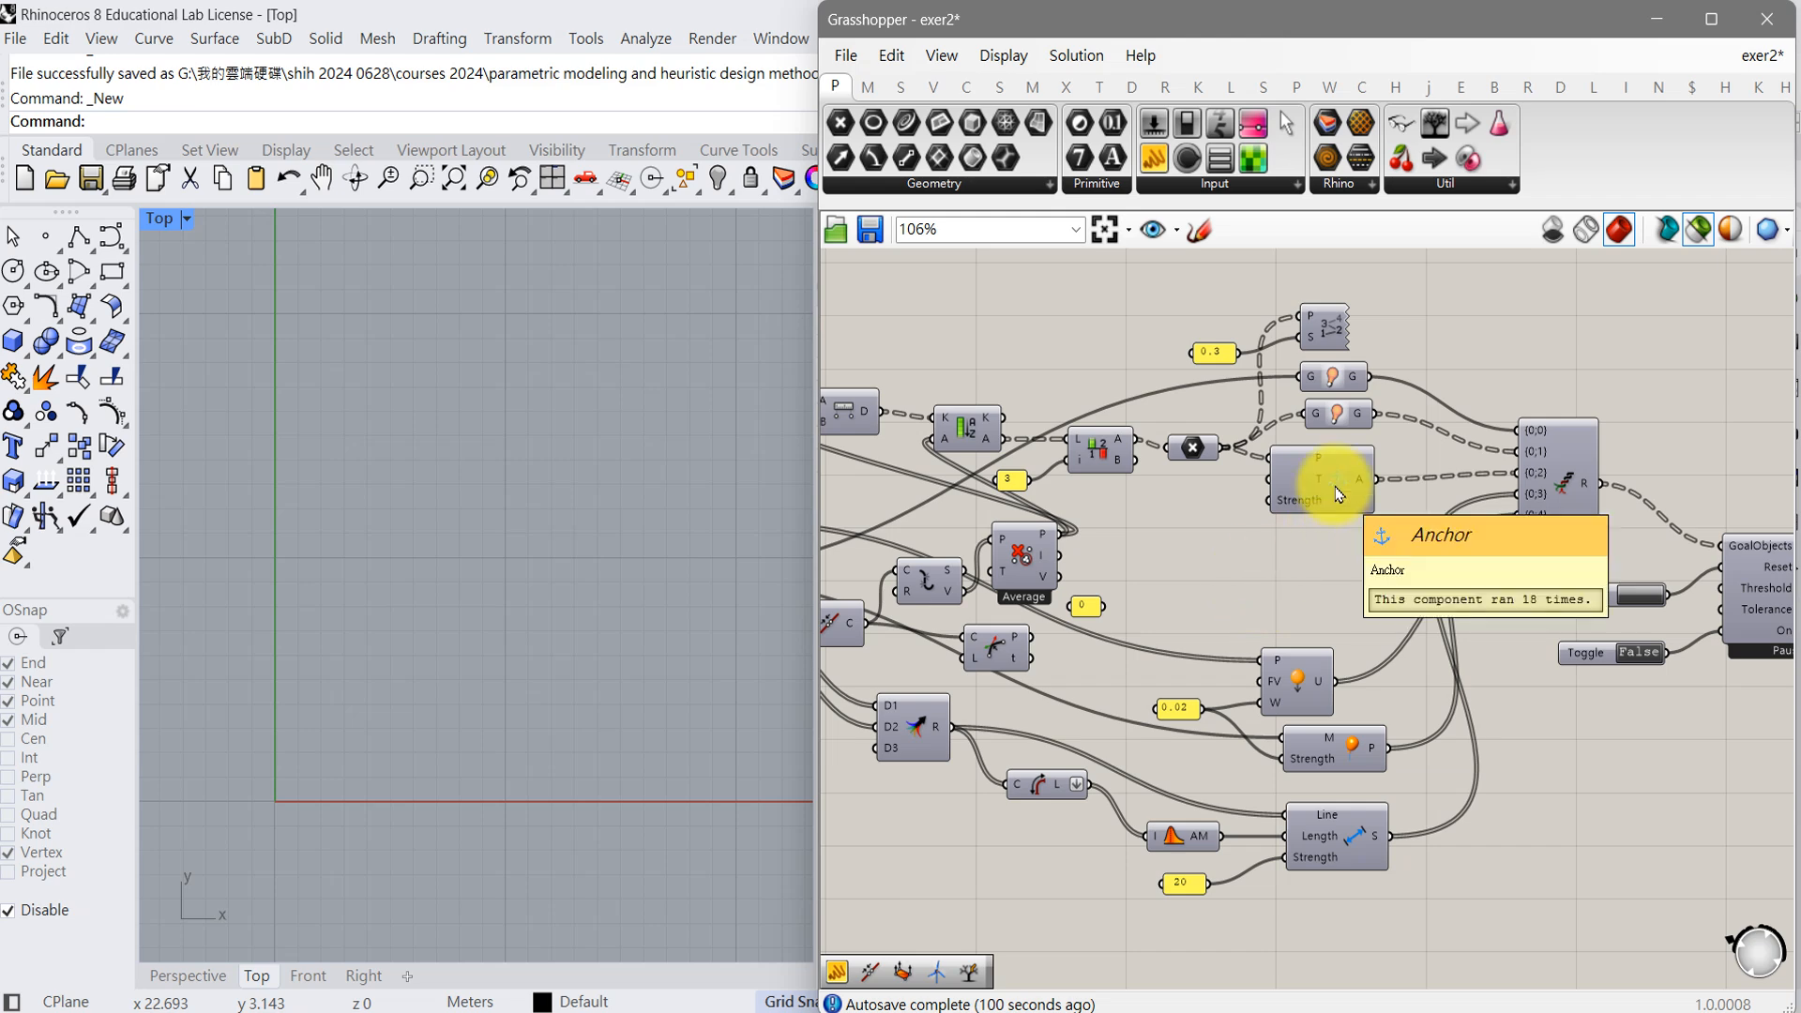
click(1192, 446)
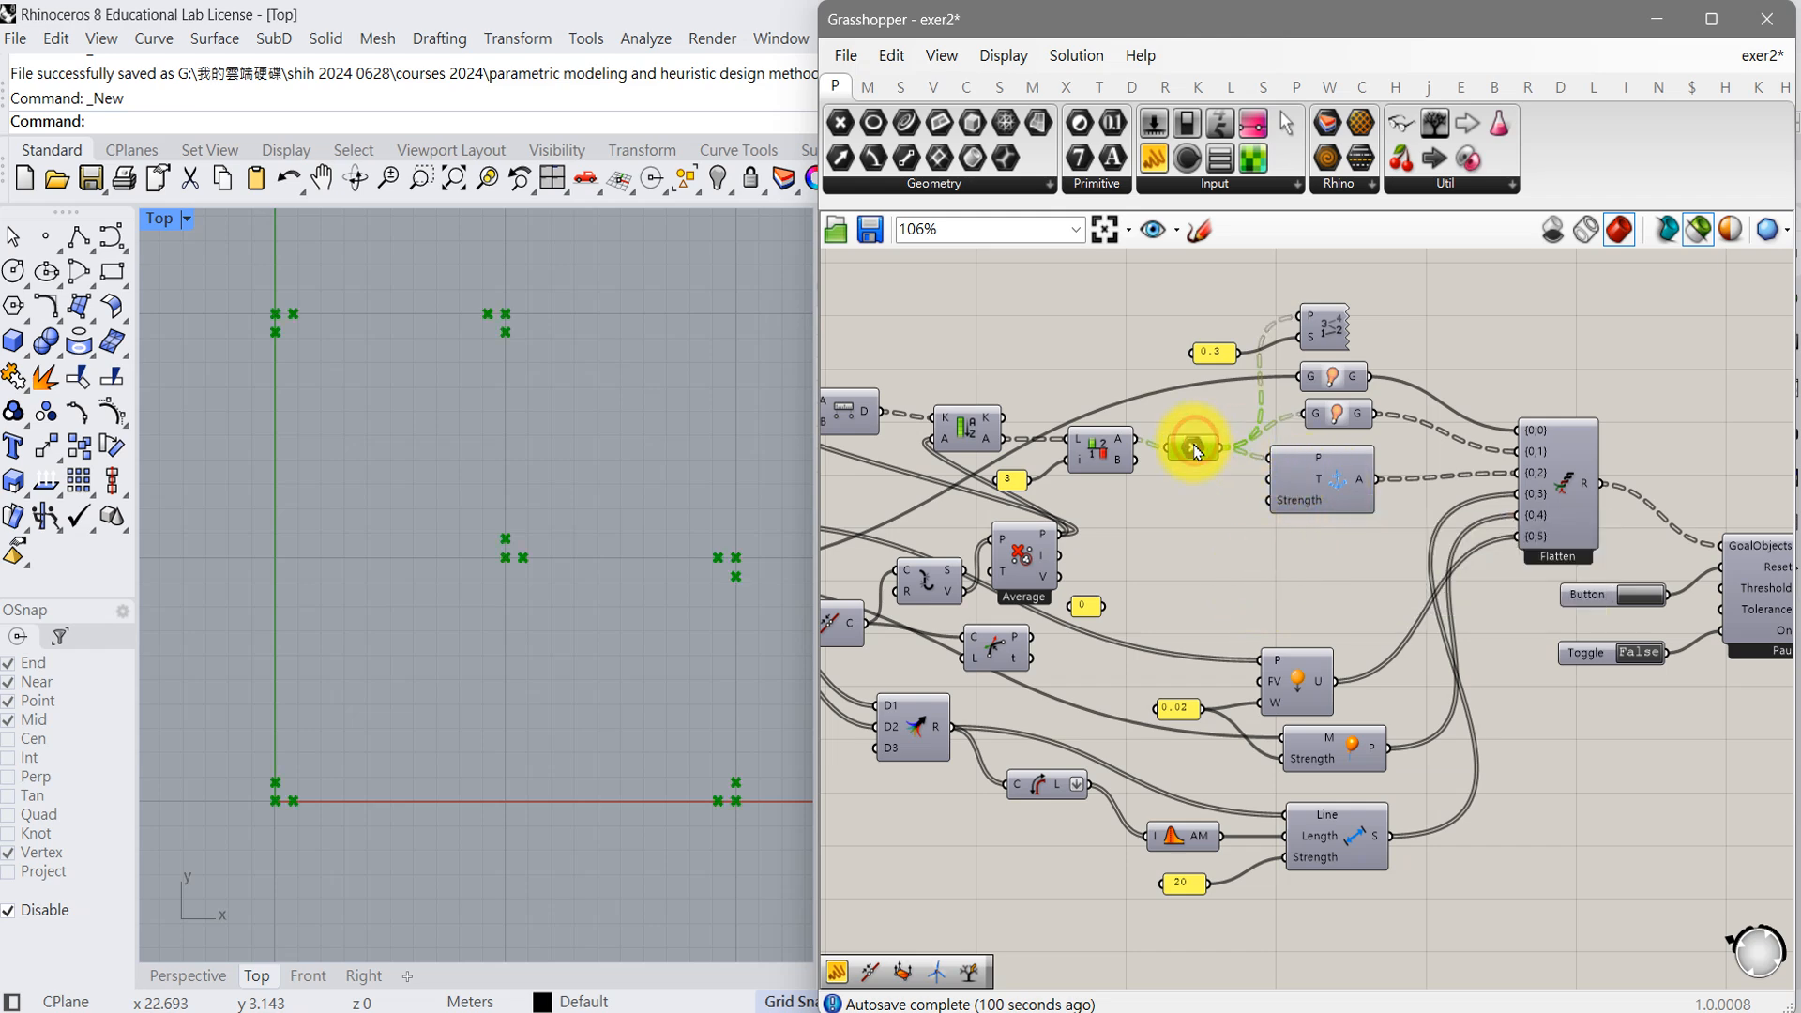
mouse_move(1065, 574)
right_down()
mouse_move(1338, 592)
mouse_move(1320, 607)
right_up()
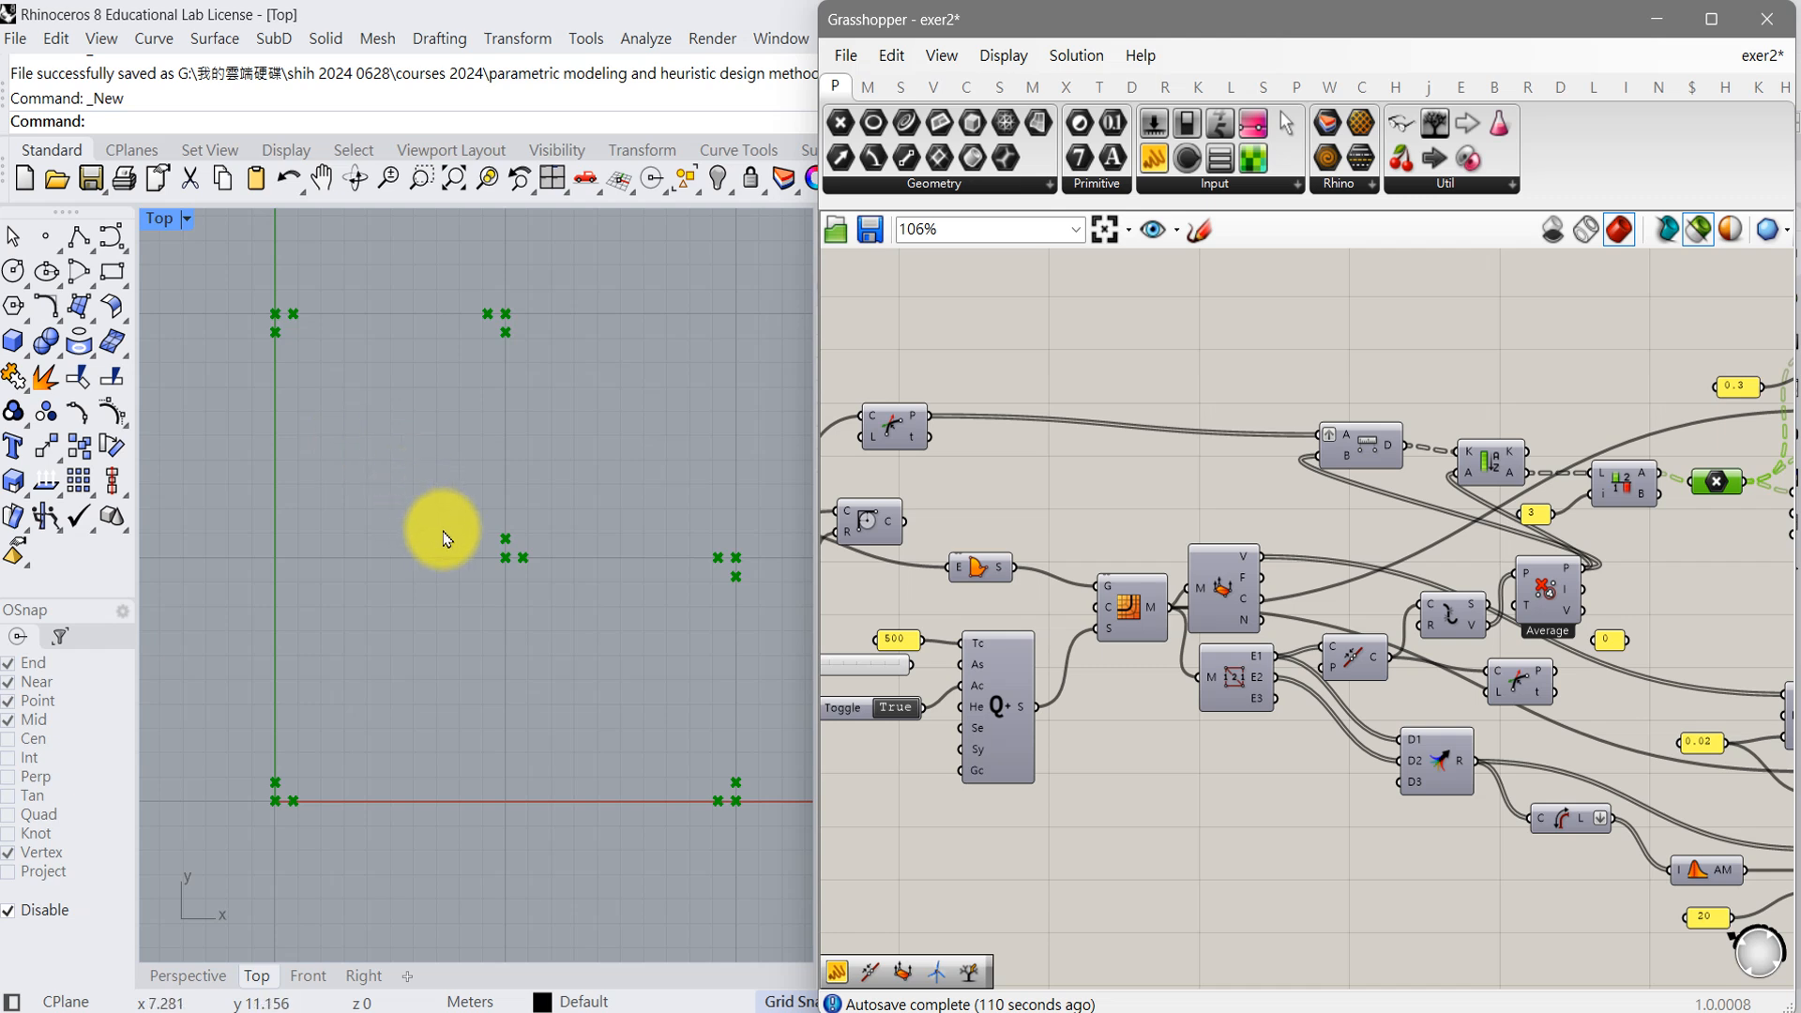
right_drag(1319, 790, 1182, 806)
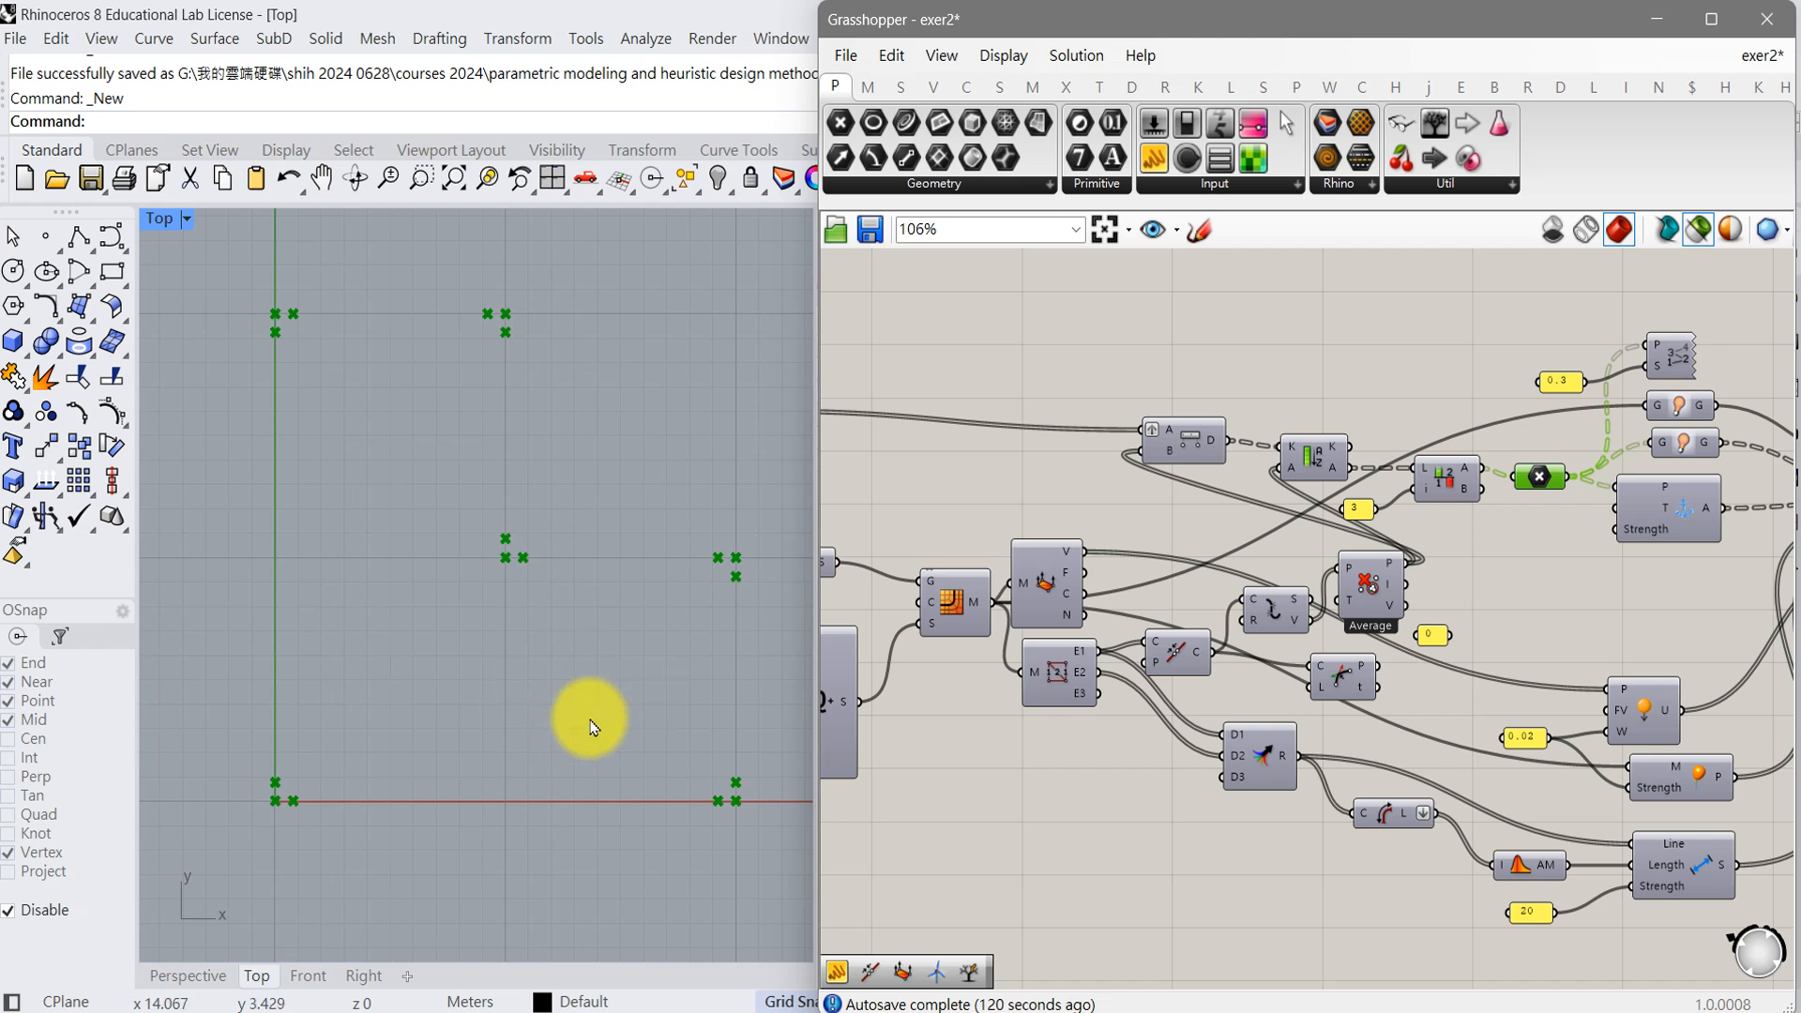
right_drag(1189, 750, 1074, 753)
right_drag(1472, 591, 1356, 606)
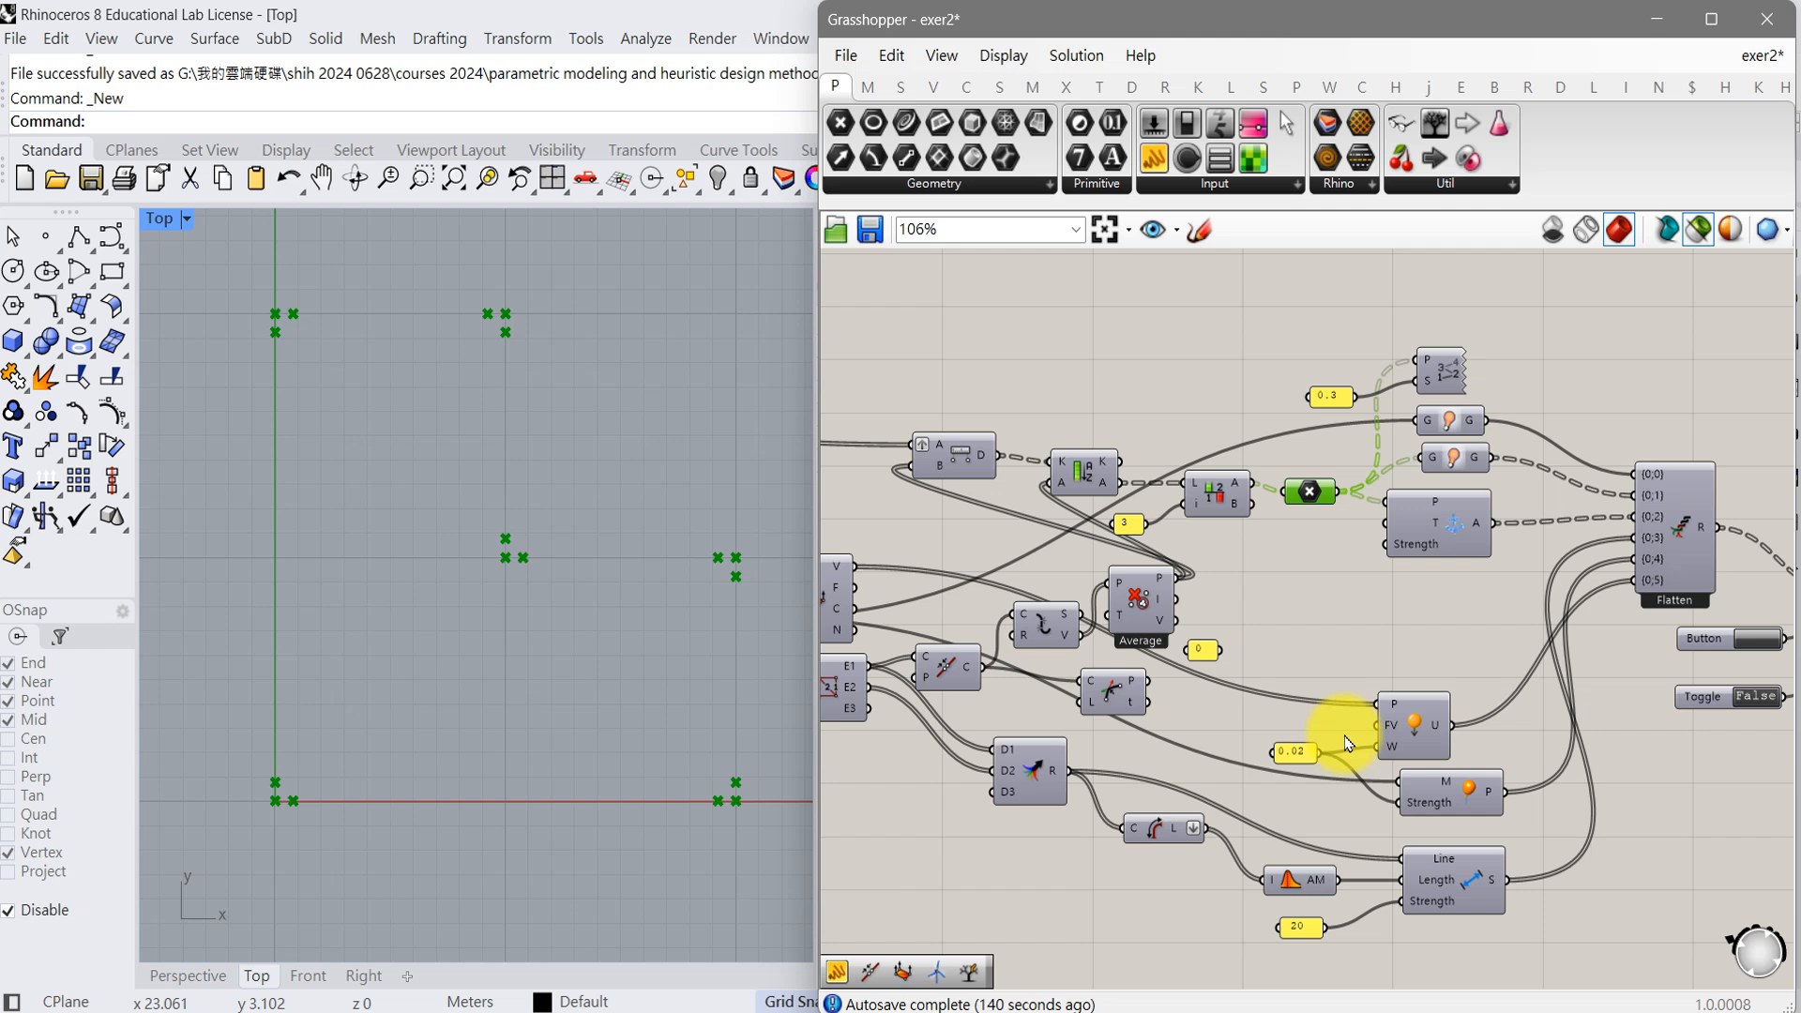
- Inspect the spring goal's inputs: the arithmetic mean of the edge lengths and the merged mesh edges
right_drag(1351, 792, 1291, 661)
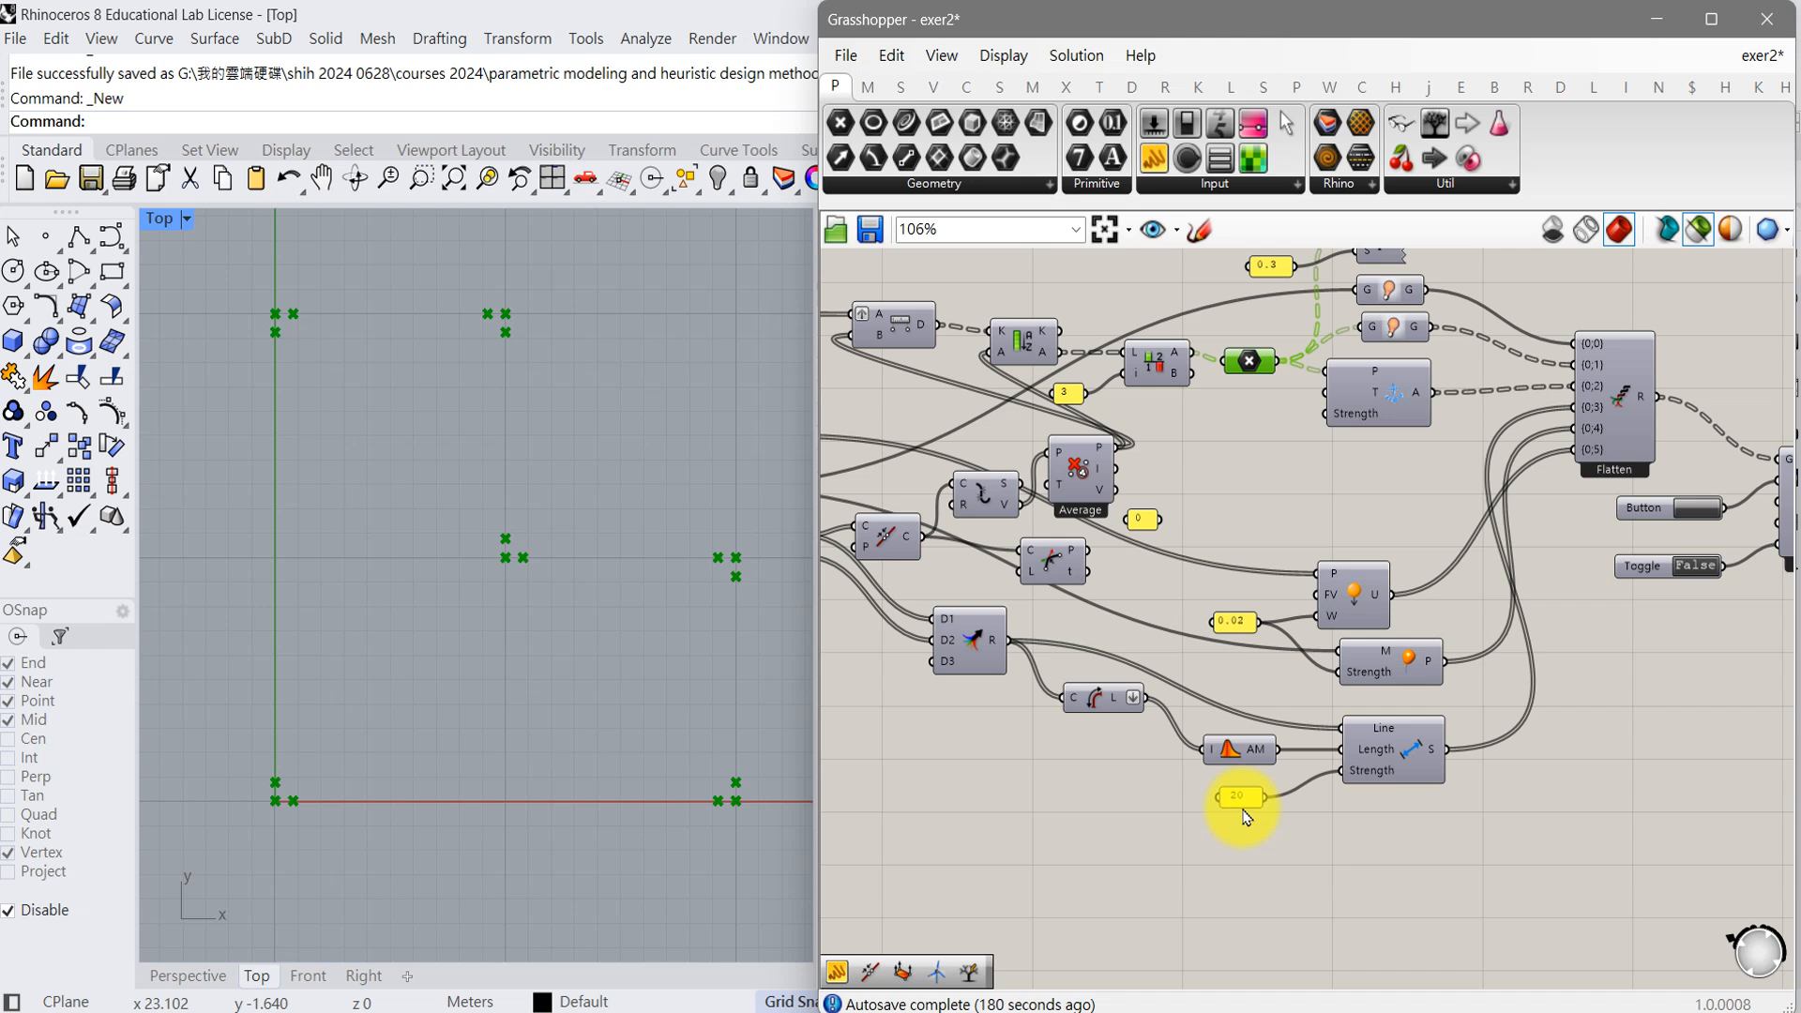
mouse_move(1249, 756)
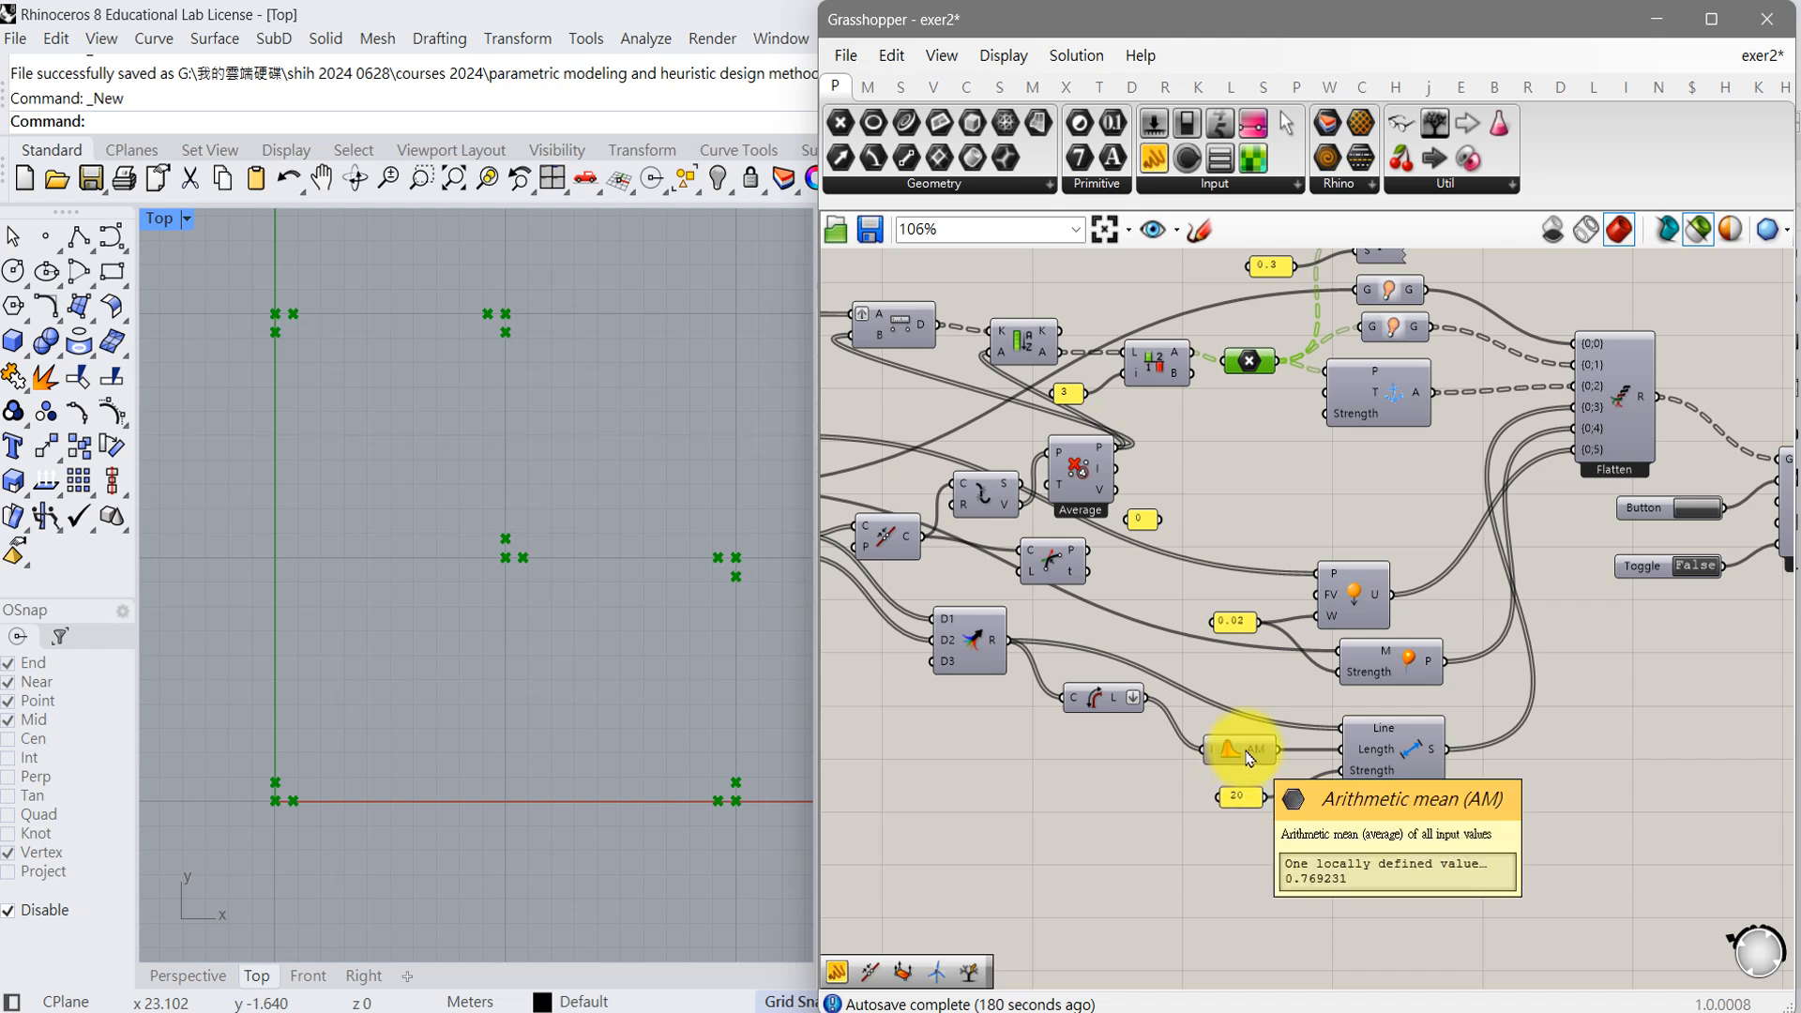
click(982, 654)
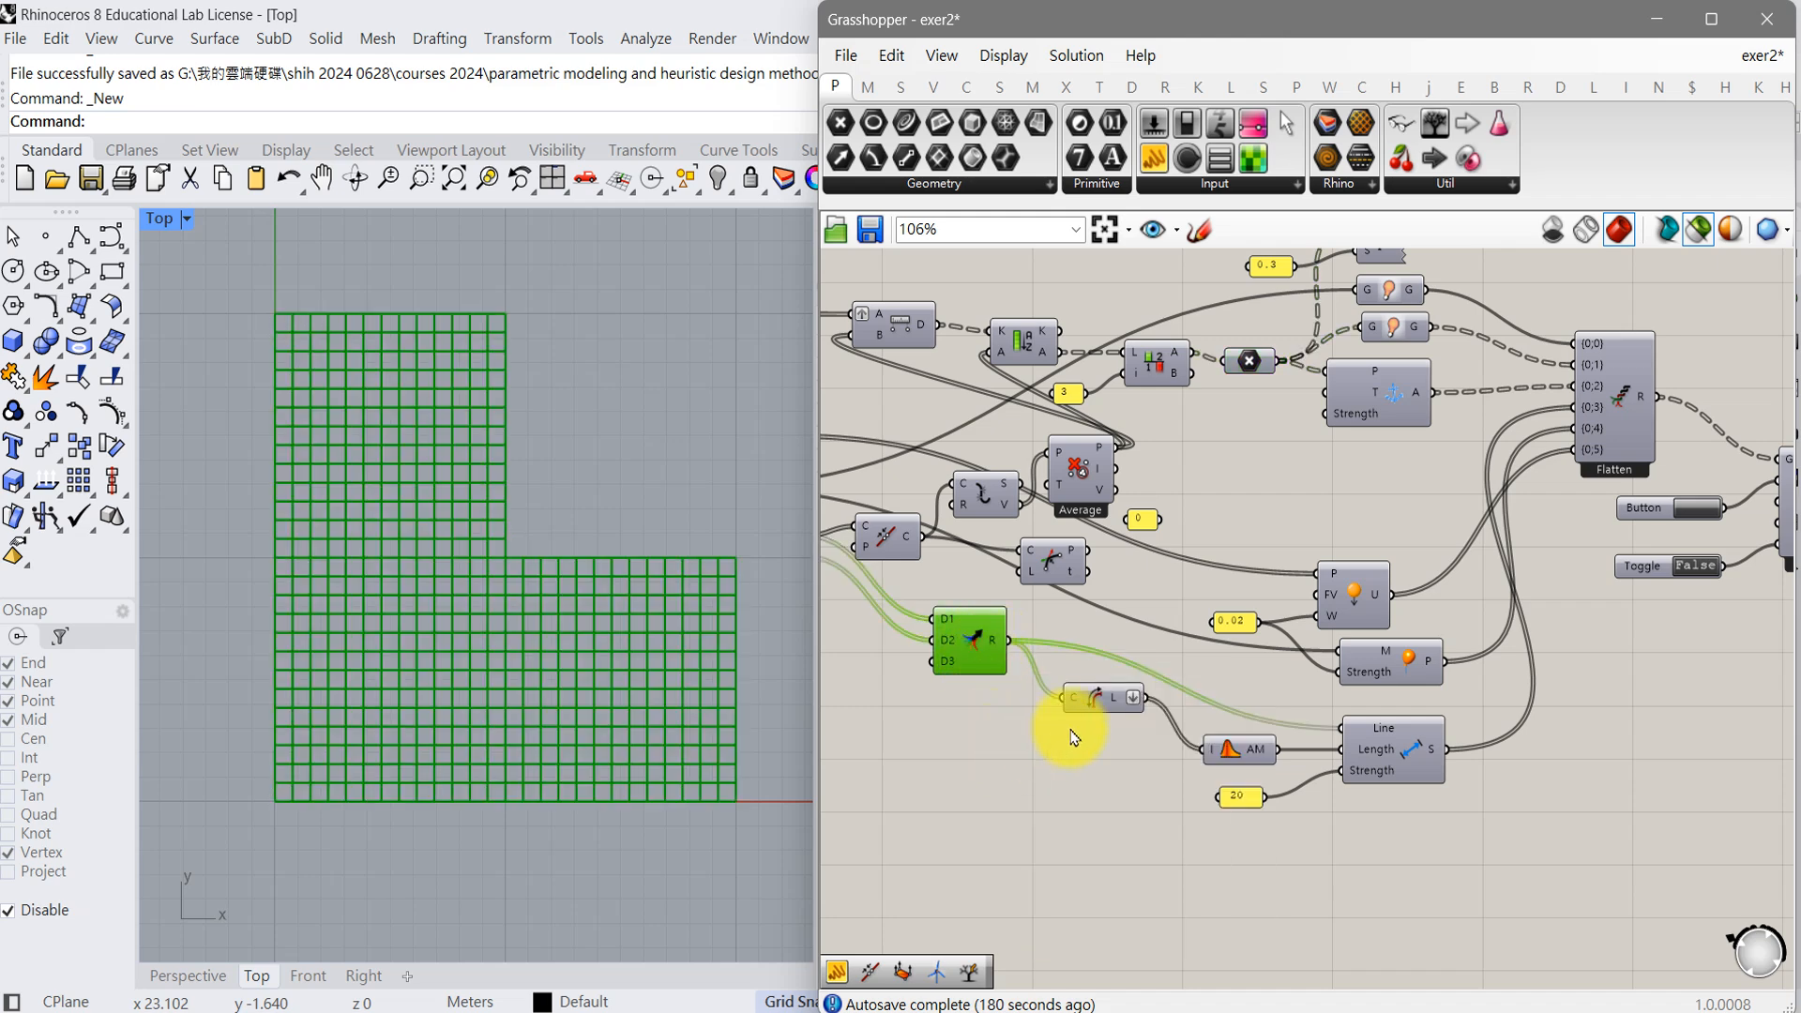
mouse_move(1114, 708)
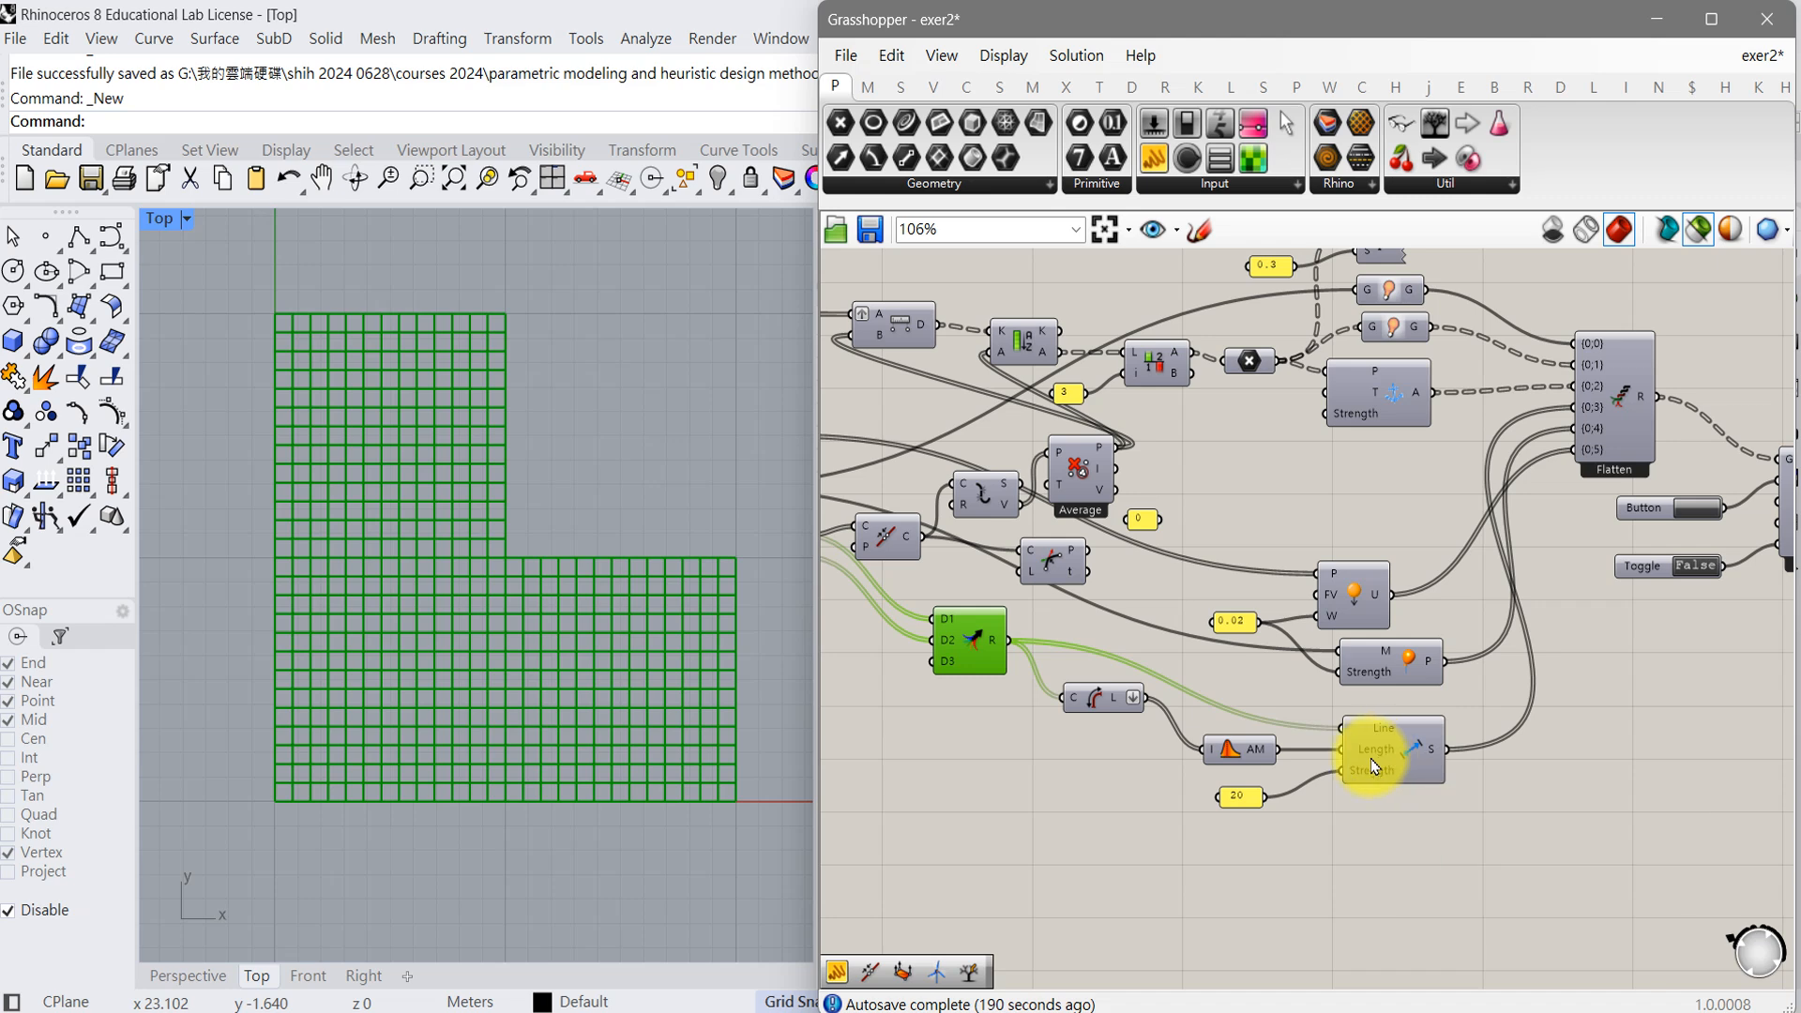
- Select the Kangaroo solver to preview its relaxed shell and view it in the Perspective viewport
right_drag(1580, 792, 1263, 793)
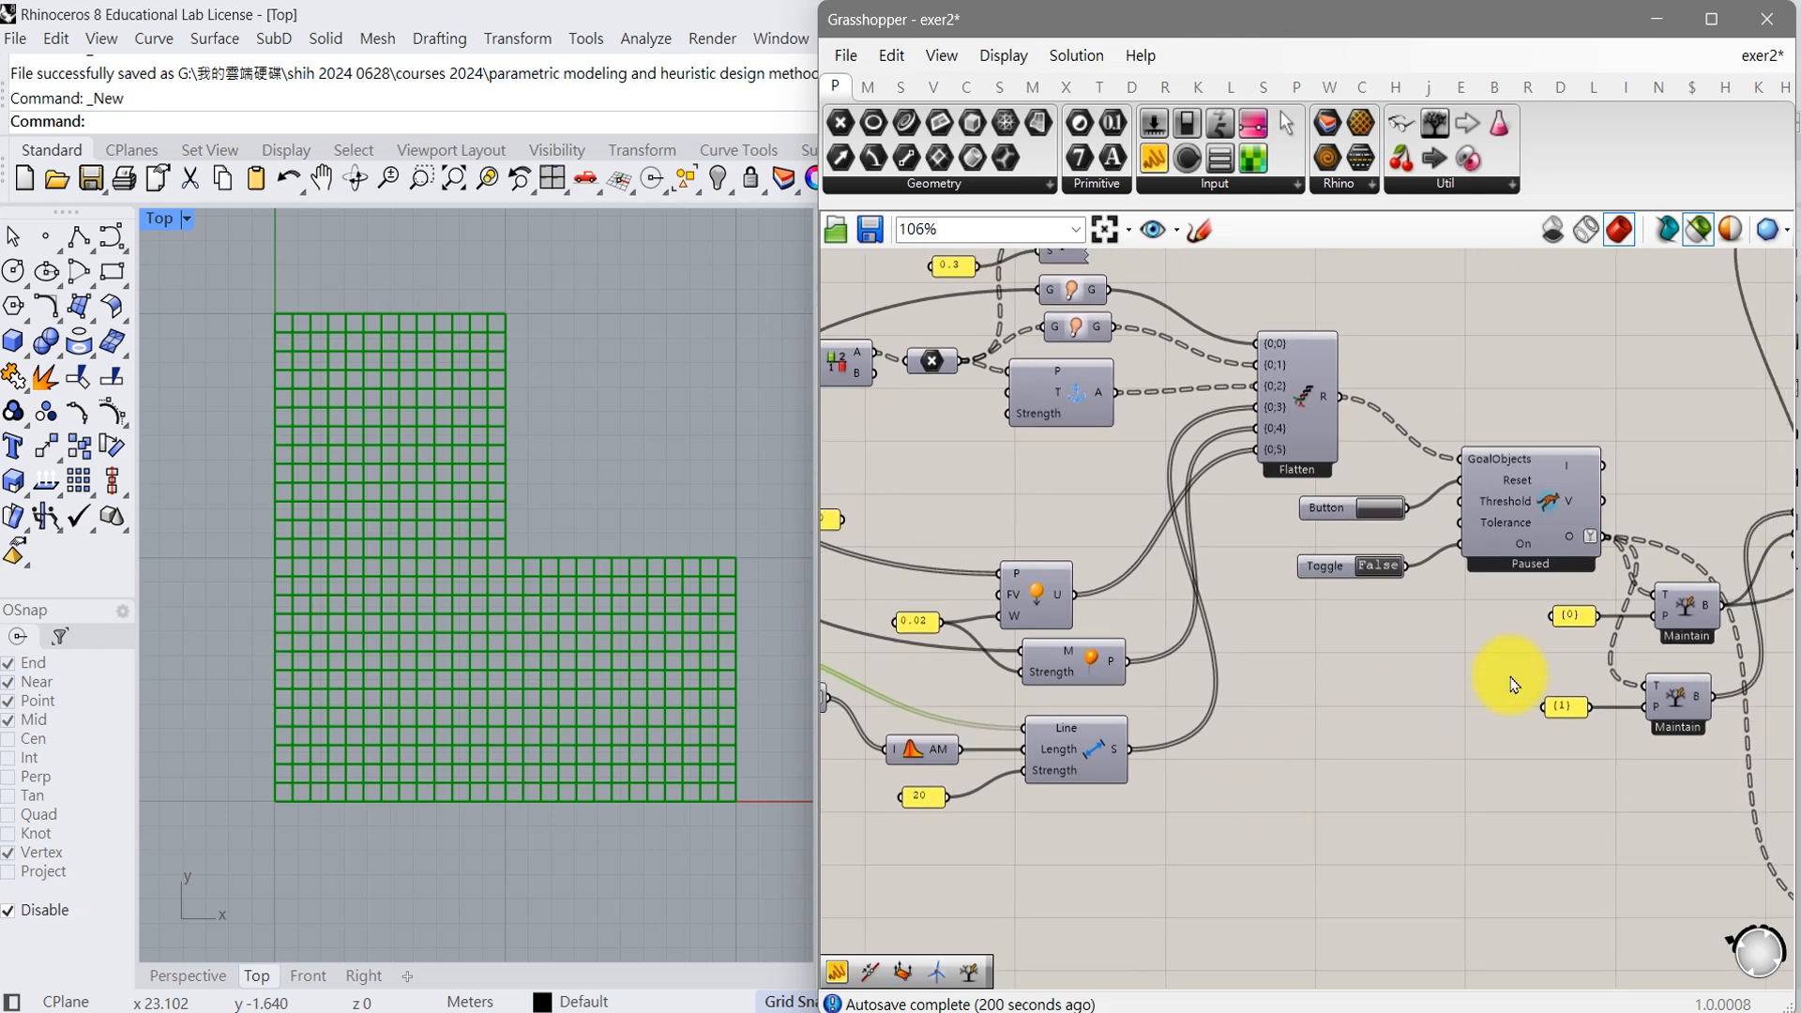
click(1559, 499)
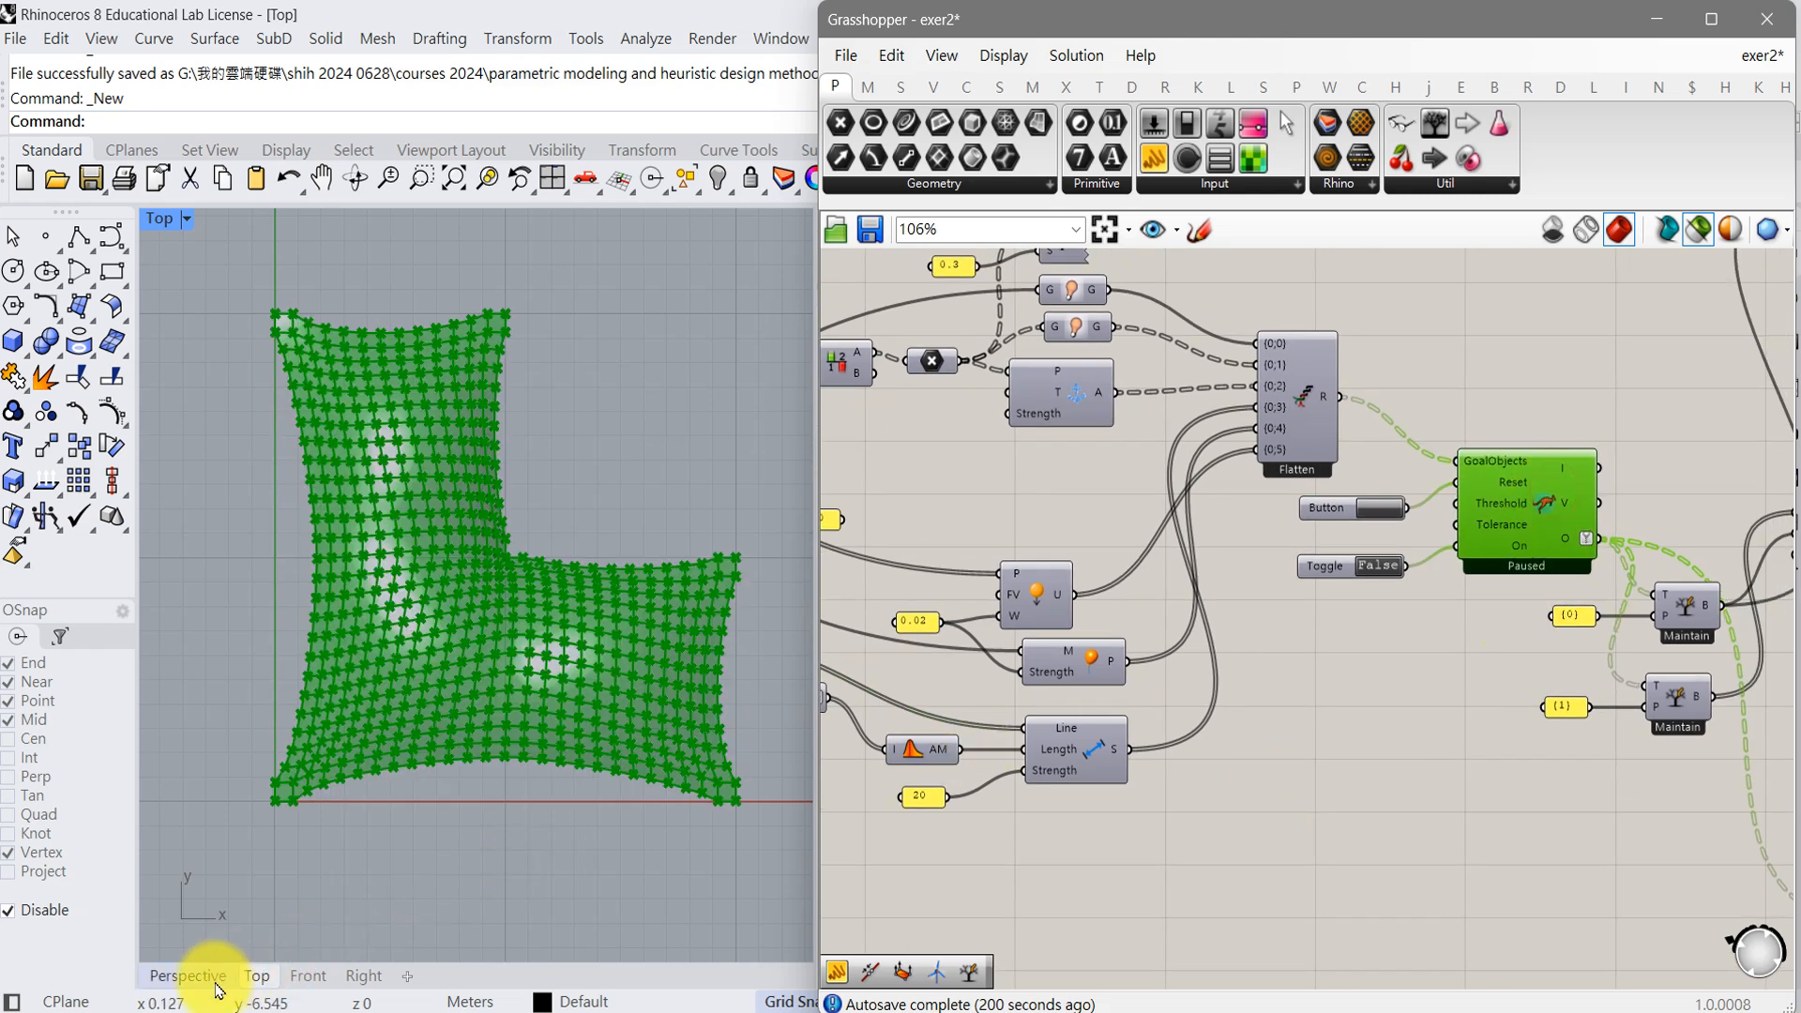
click(187, 975)
right_drag(497, 800, 641, 643)
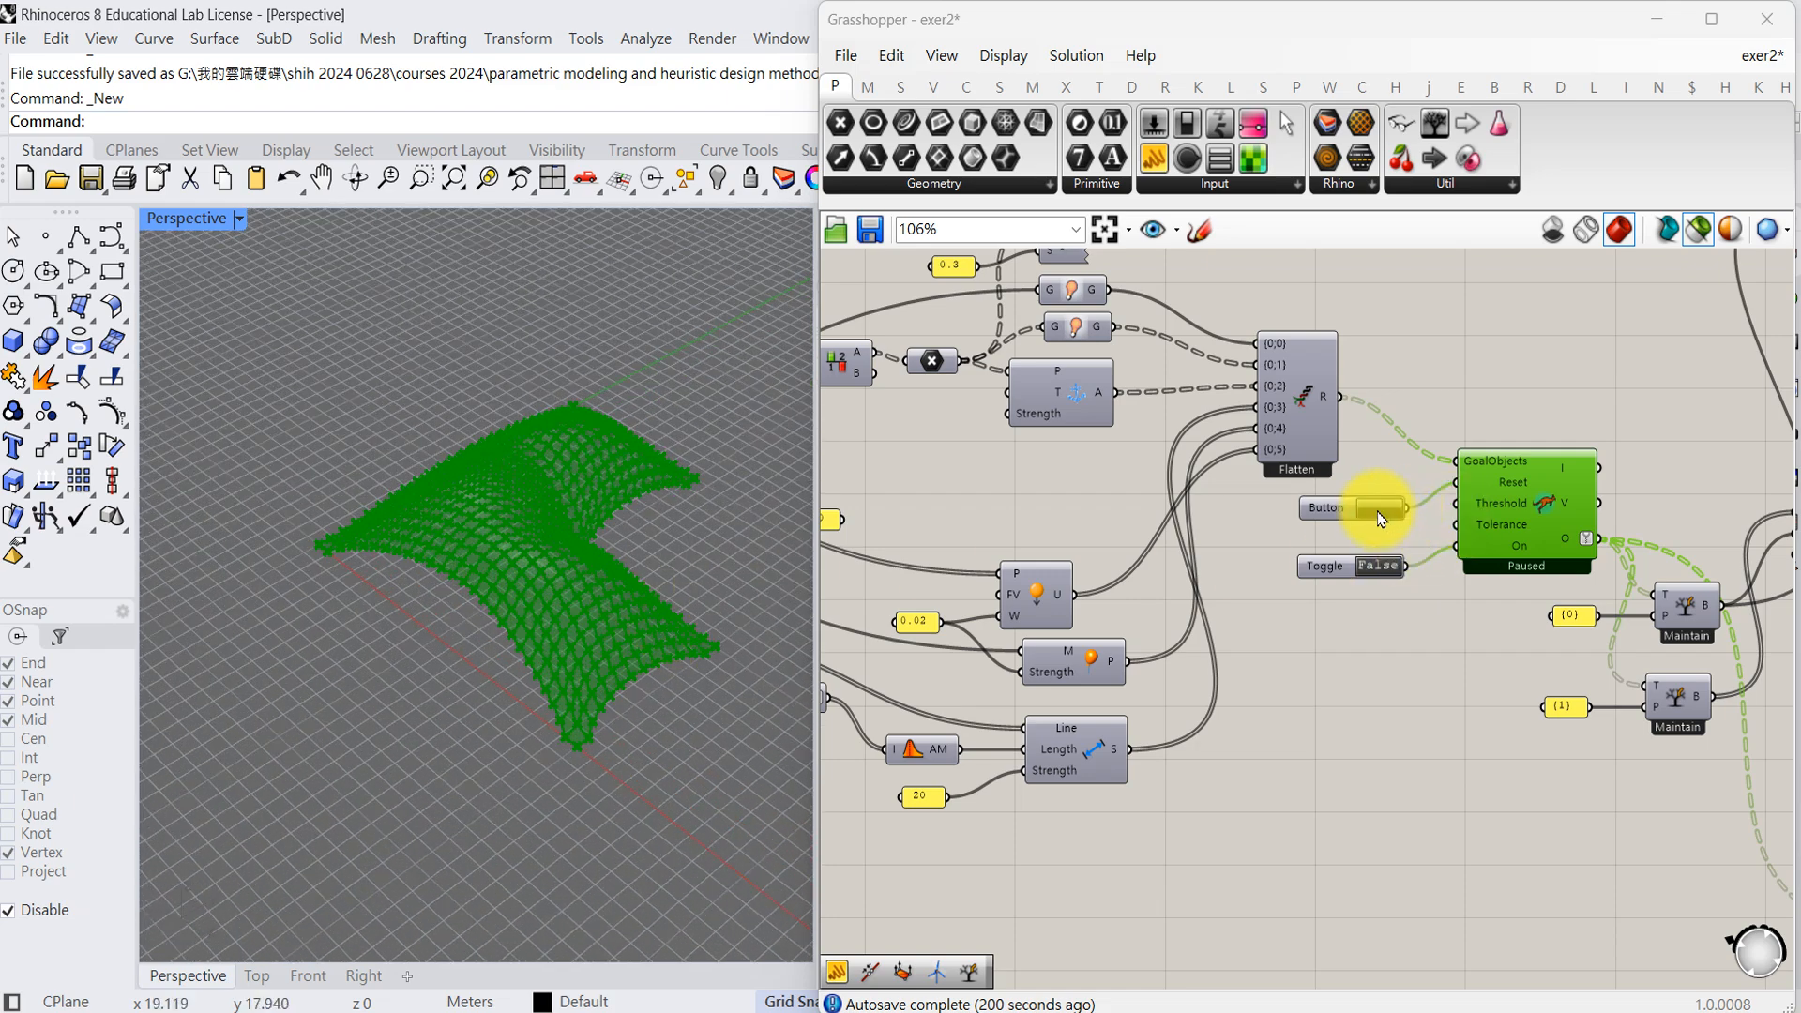
- Reset the solver, run it with its toggle set to True, and orbit around the relaxed shell
click(1383, 509)
mouse_move(647, 699)
right_down()
mouse_move(528, 705)
mouse_move(630, 721)
right_up()
scroll(588, 715, up, 4)
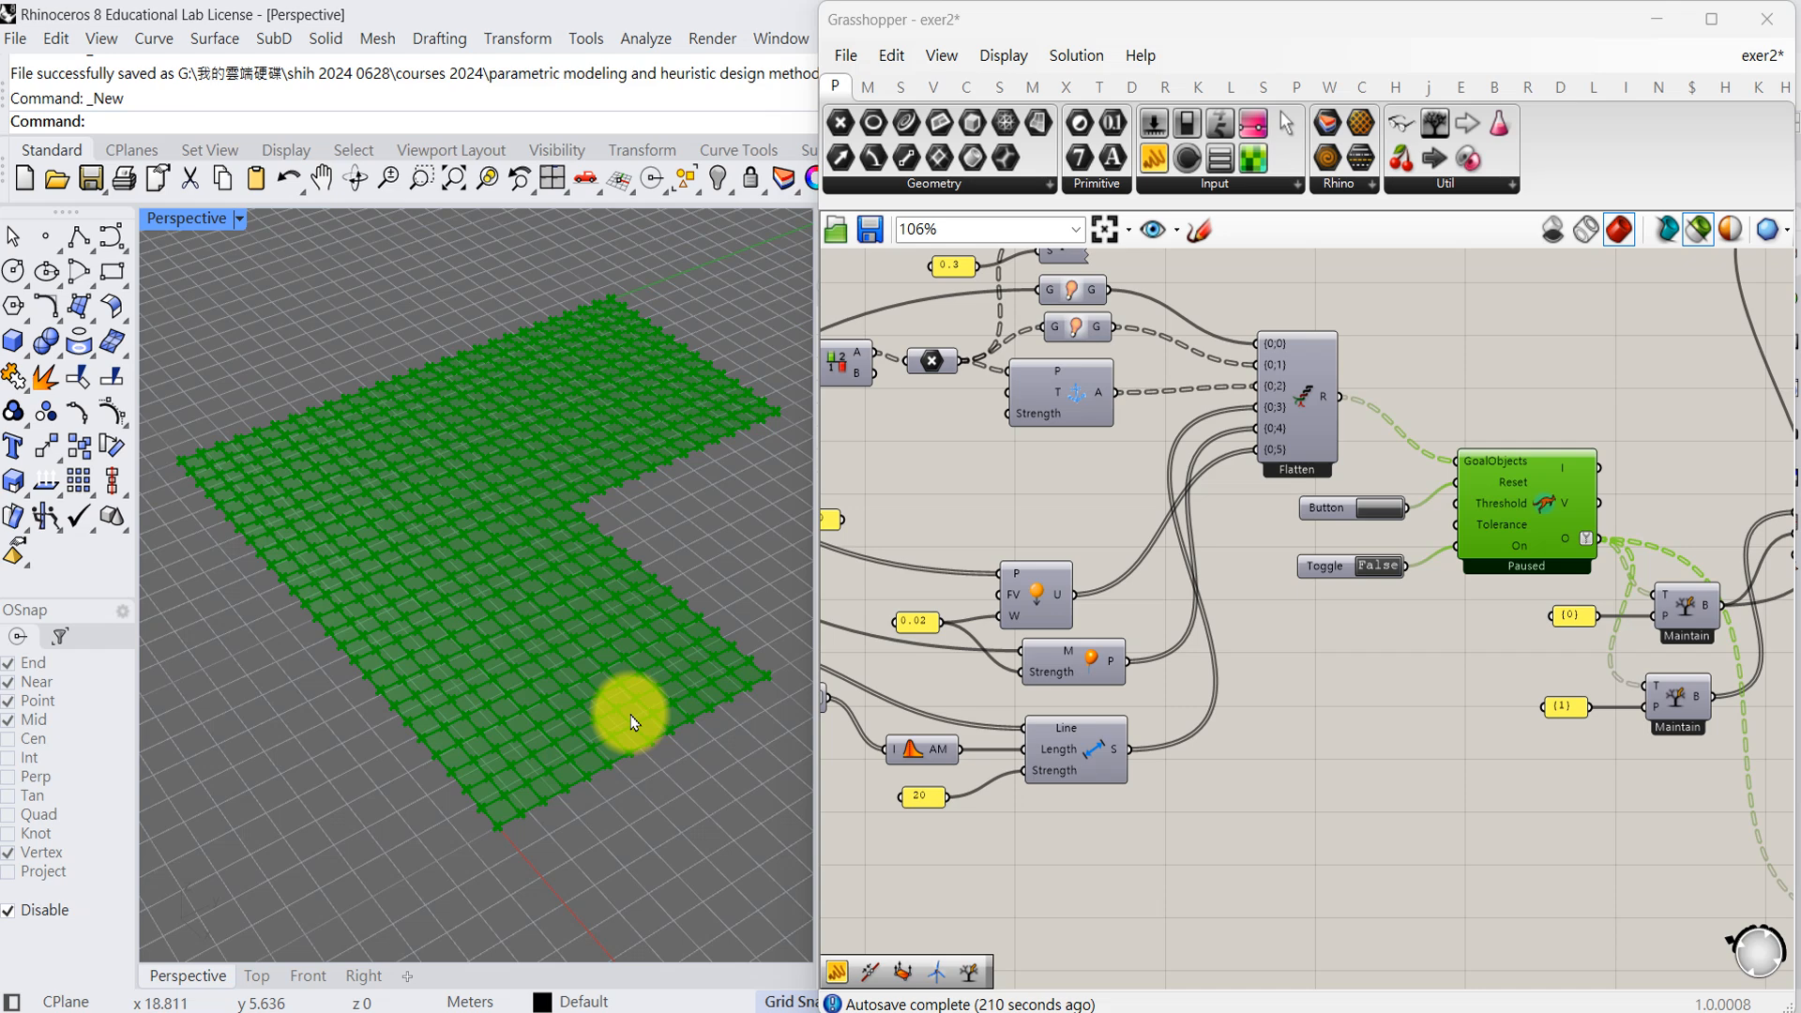
double_click(1380, 568)
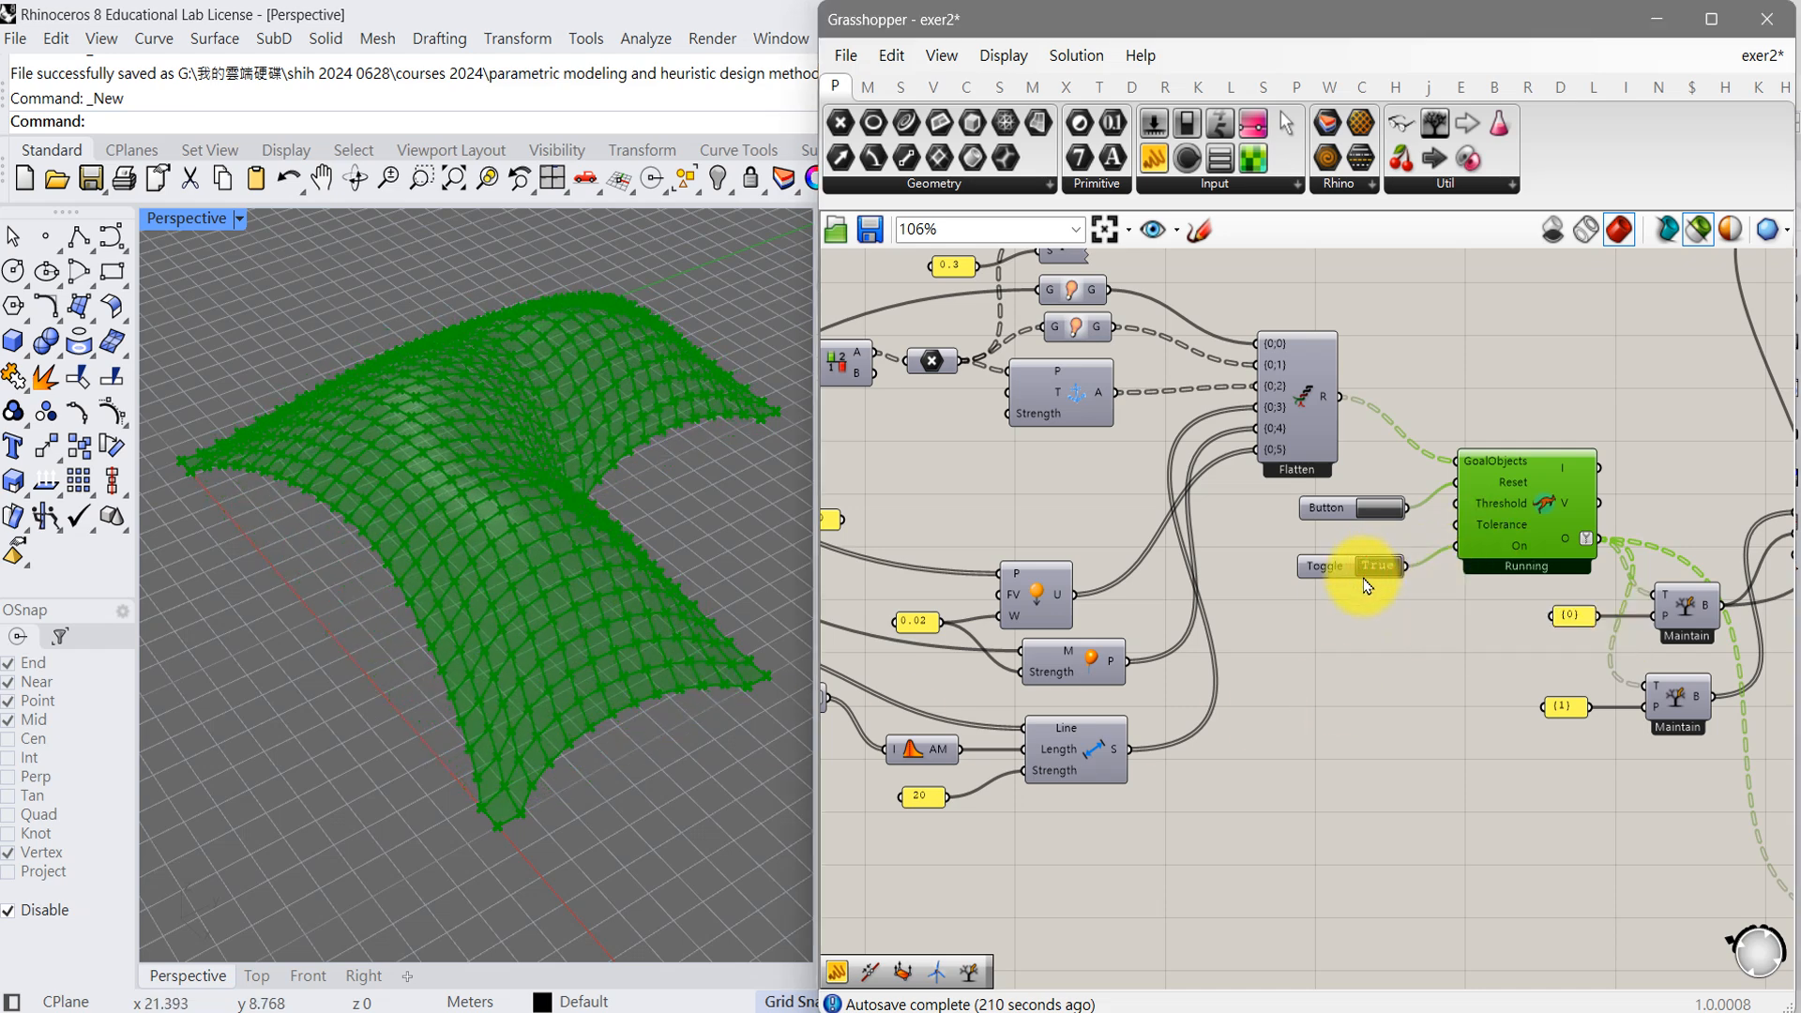
right_drag(575, 772, 627, 639)
right_drag(442, 559, 386, 723)
right_drag(413, 623, 473, 595)
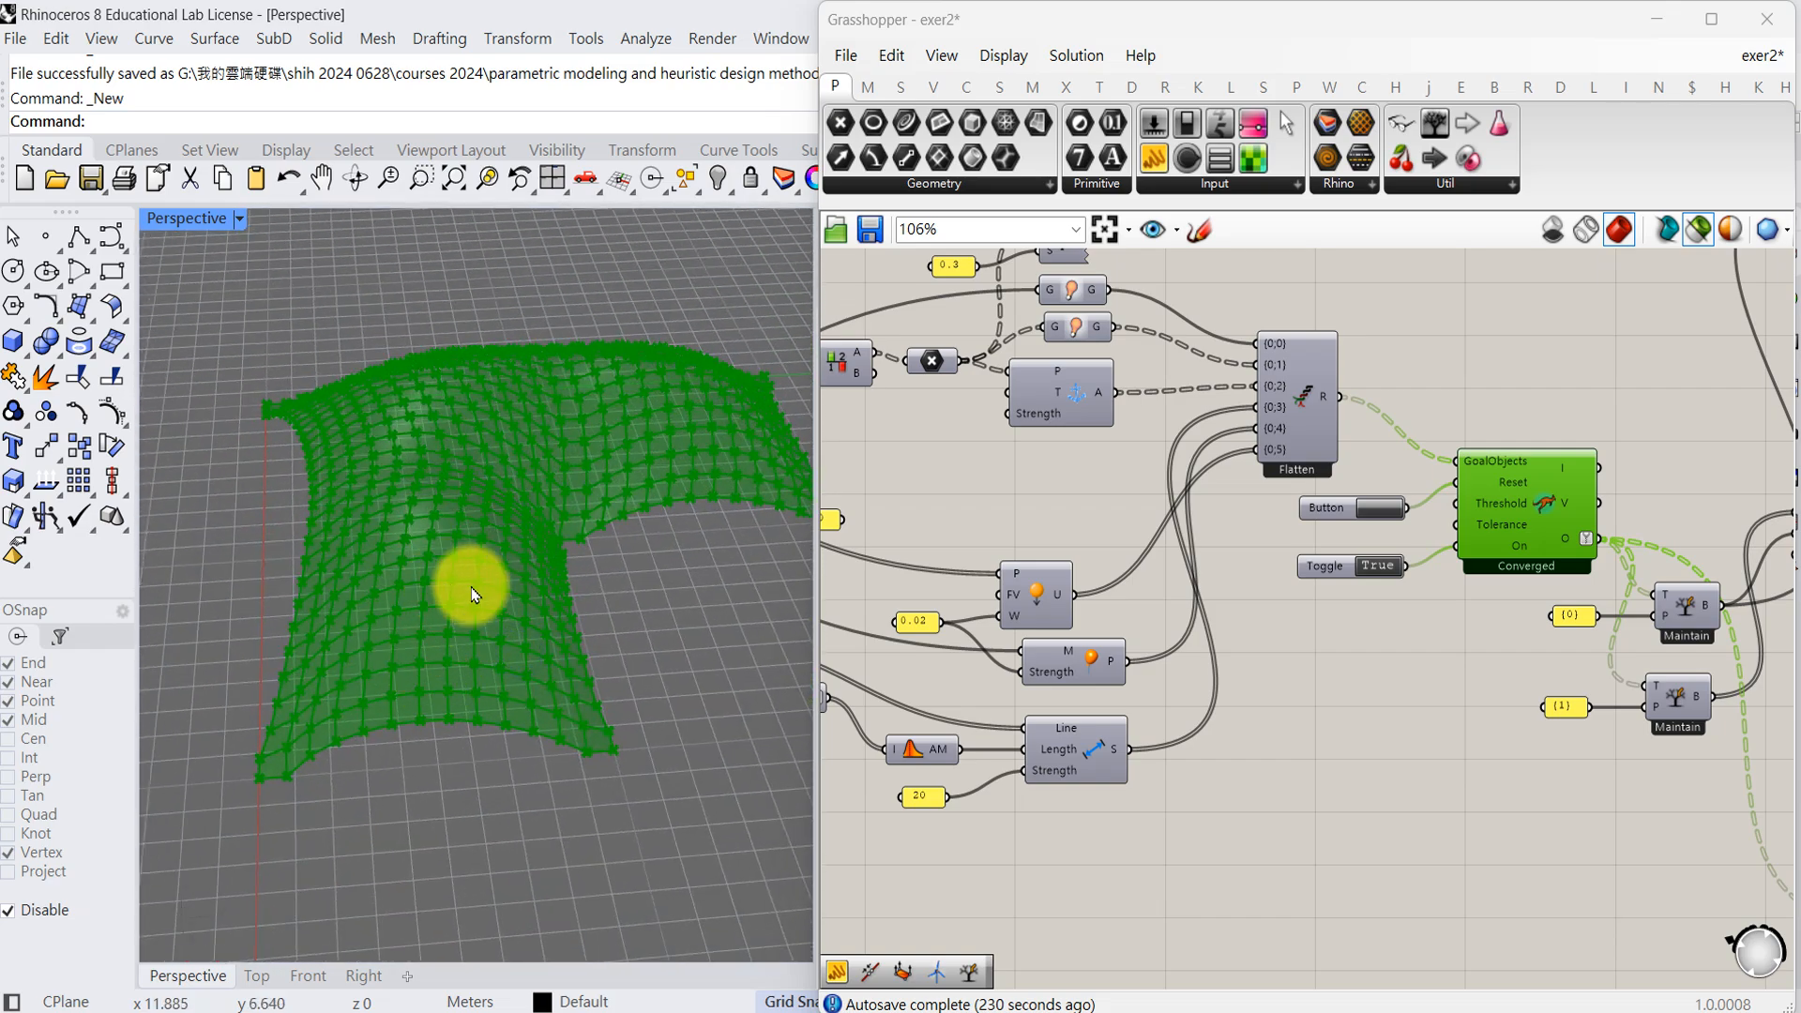
mouse_move(531, 649)
right_down()
mouse_move(503, 599)
mouse_move(478, 607)
mouse_move(496, 627)
mouse_move(475, 627)
mouse_move(515, 651)
mouse_move(486, 615)
mouse_move(450, 643)
mouse_move(478, 644)
mouse_move(503, 563)
mouse_move(531, 600)
mouse_move(522, 656)
right_up()
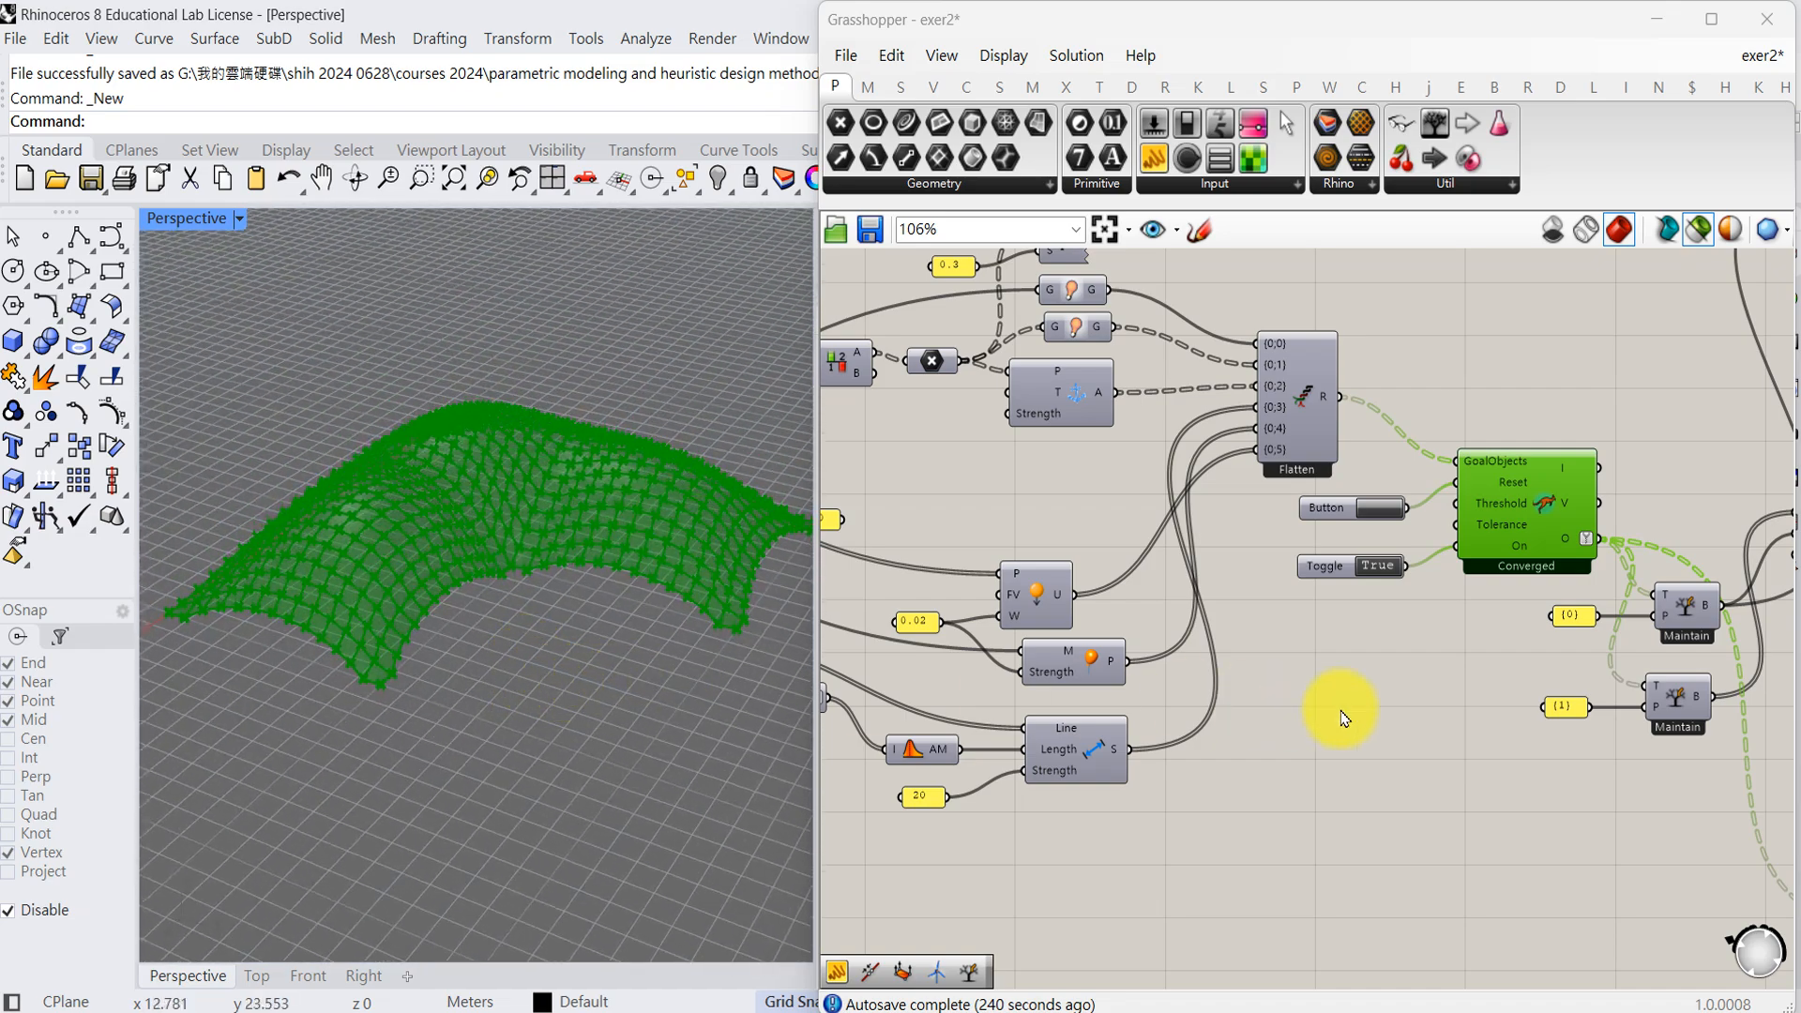
- Pause the solver by setting its On toggle to False
right_drag(1421, 725, 1157, 712)
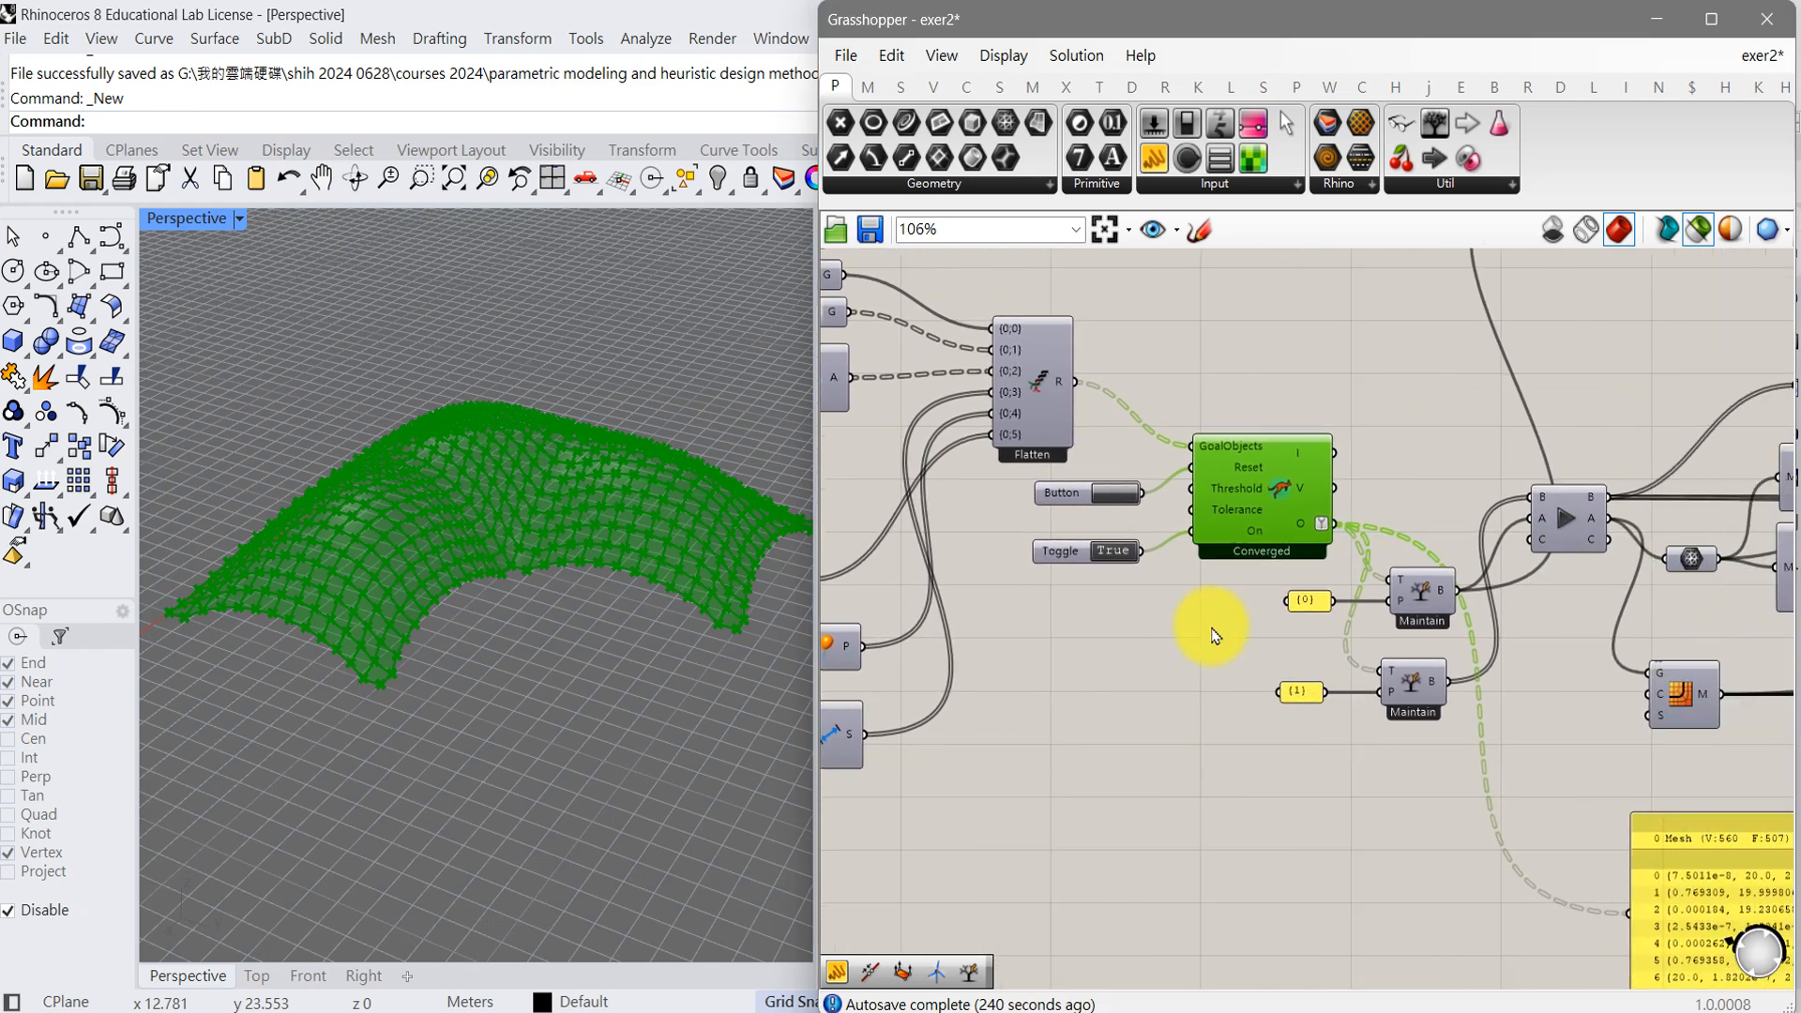
scroll(1274, 562, up, 3)
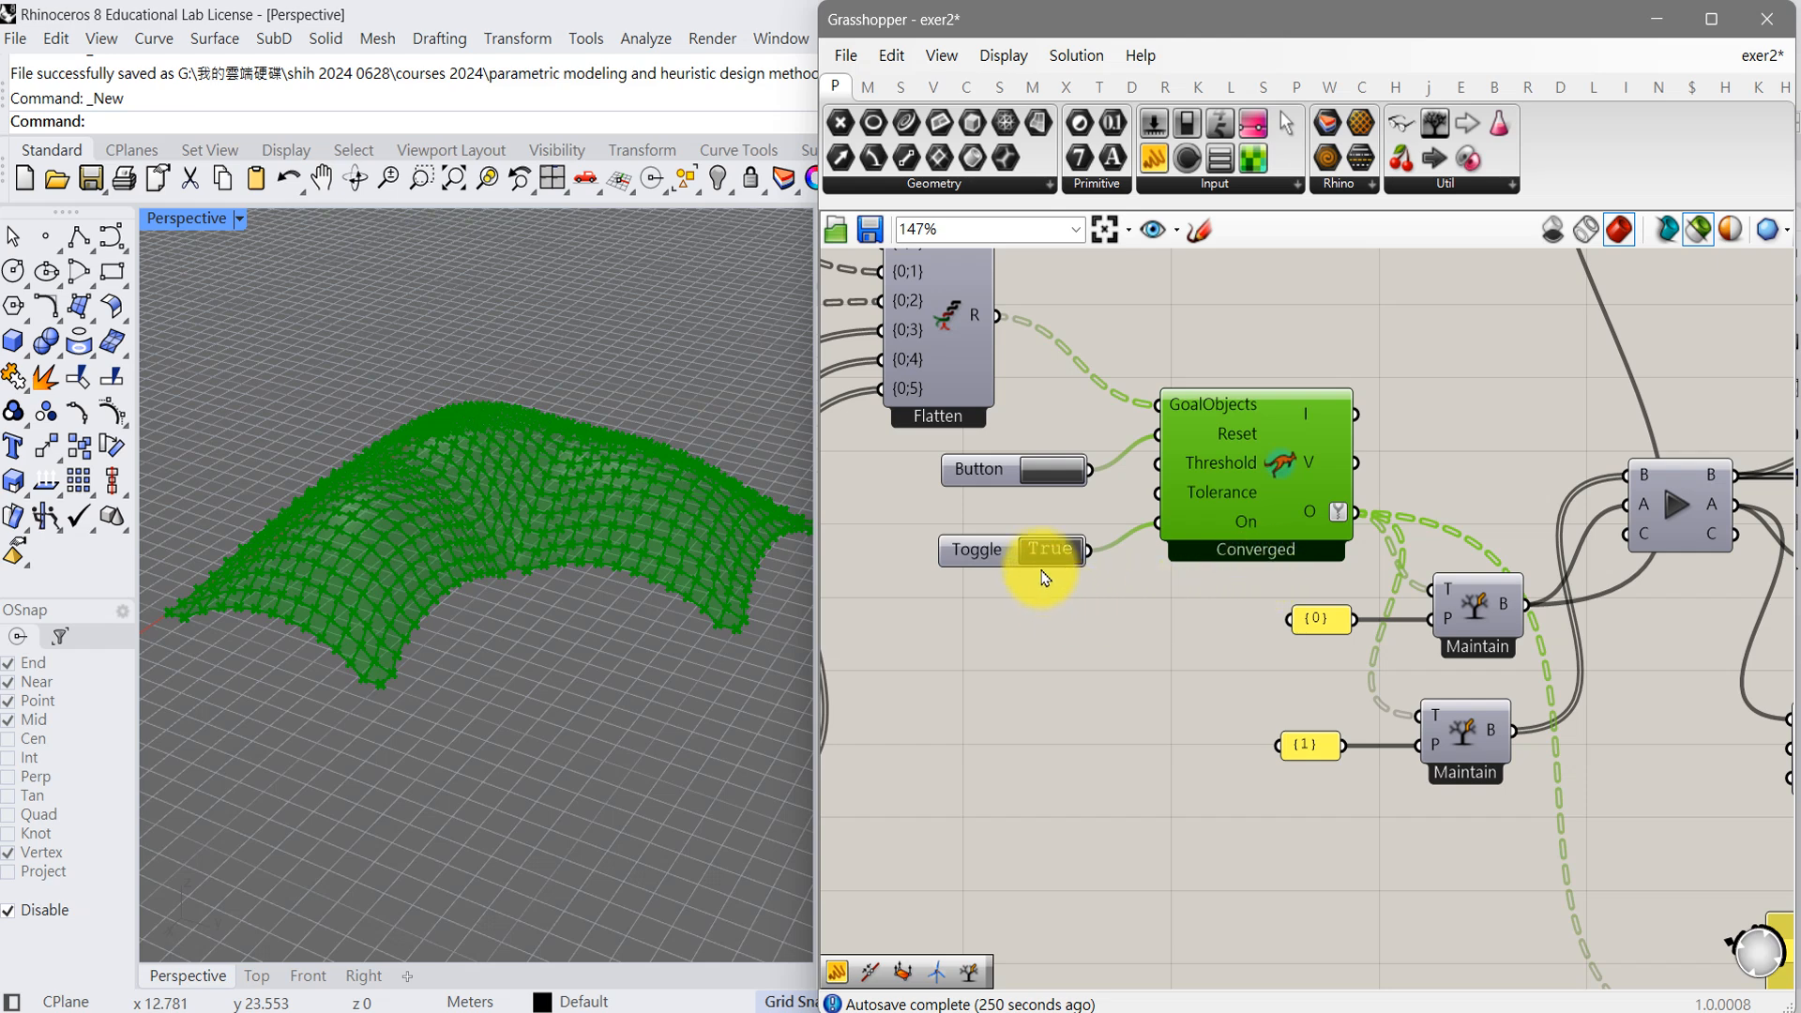
right_drag(1126, 659, 938, 578)
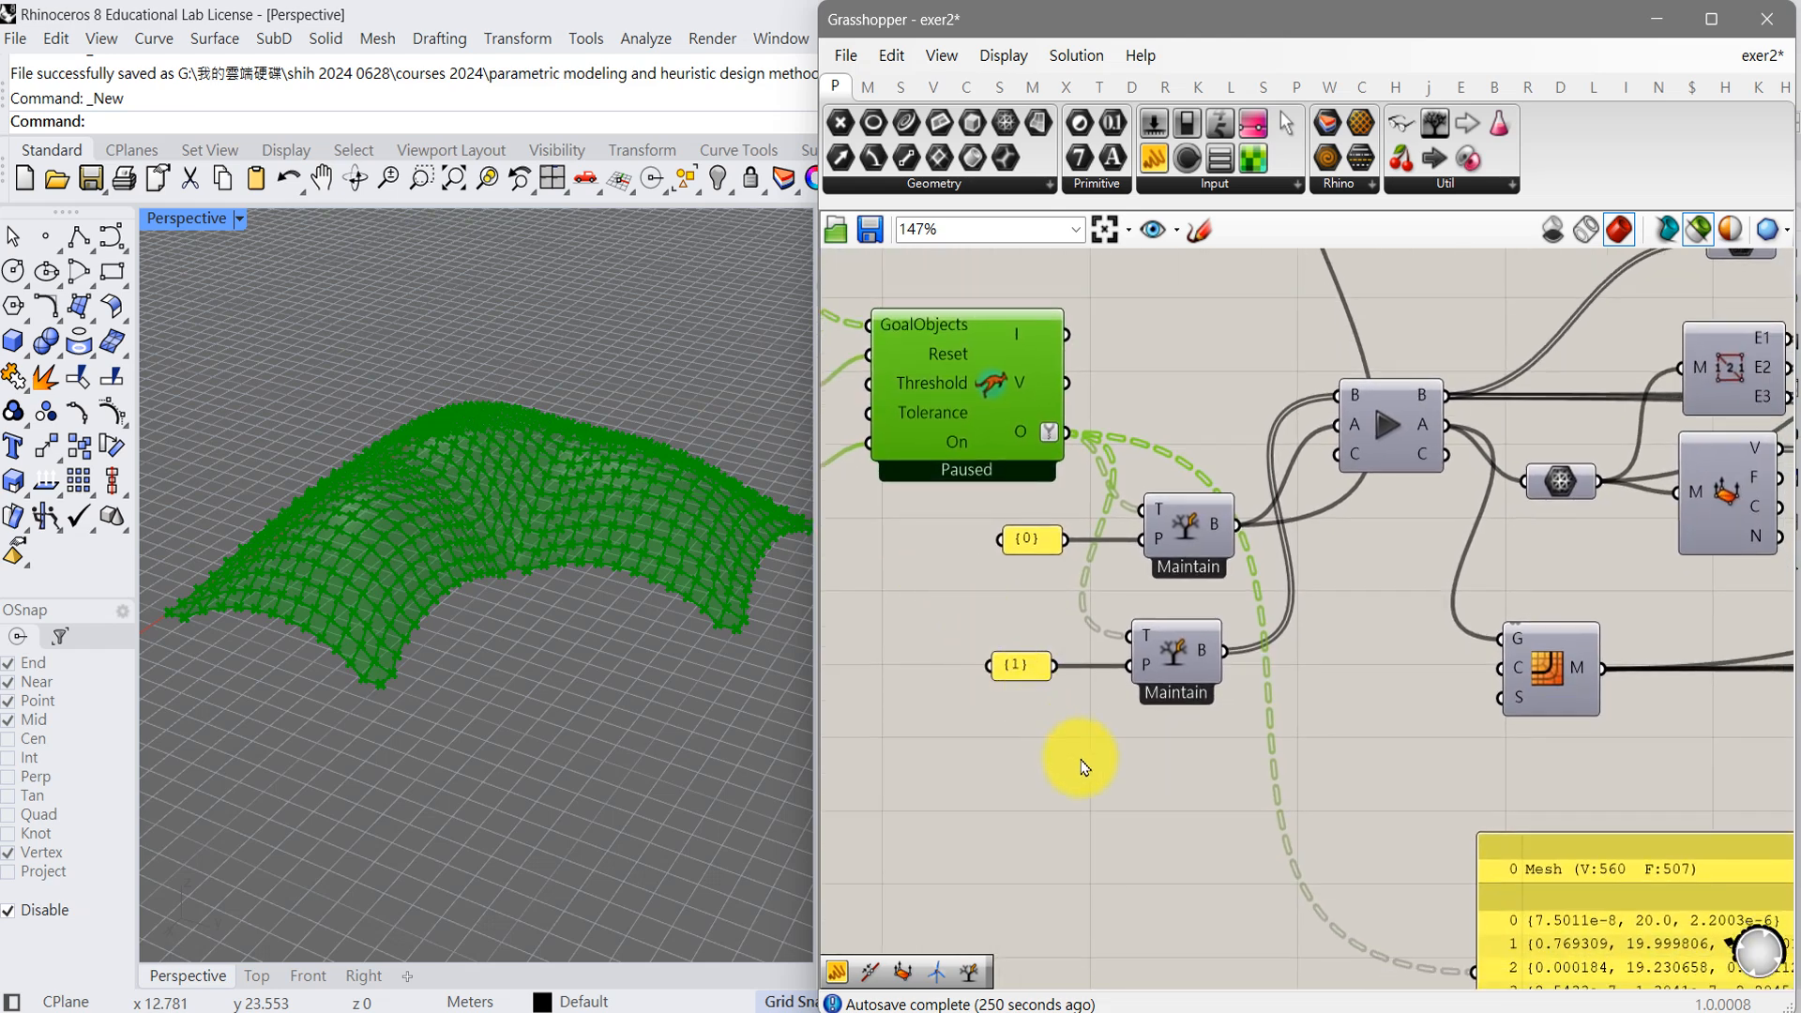
- Preview the relaxed mesh that the {0} Tree Branch component extracts from the solver output
click(1193, 531)
right_drag(1246, 704, 1126, 636)
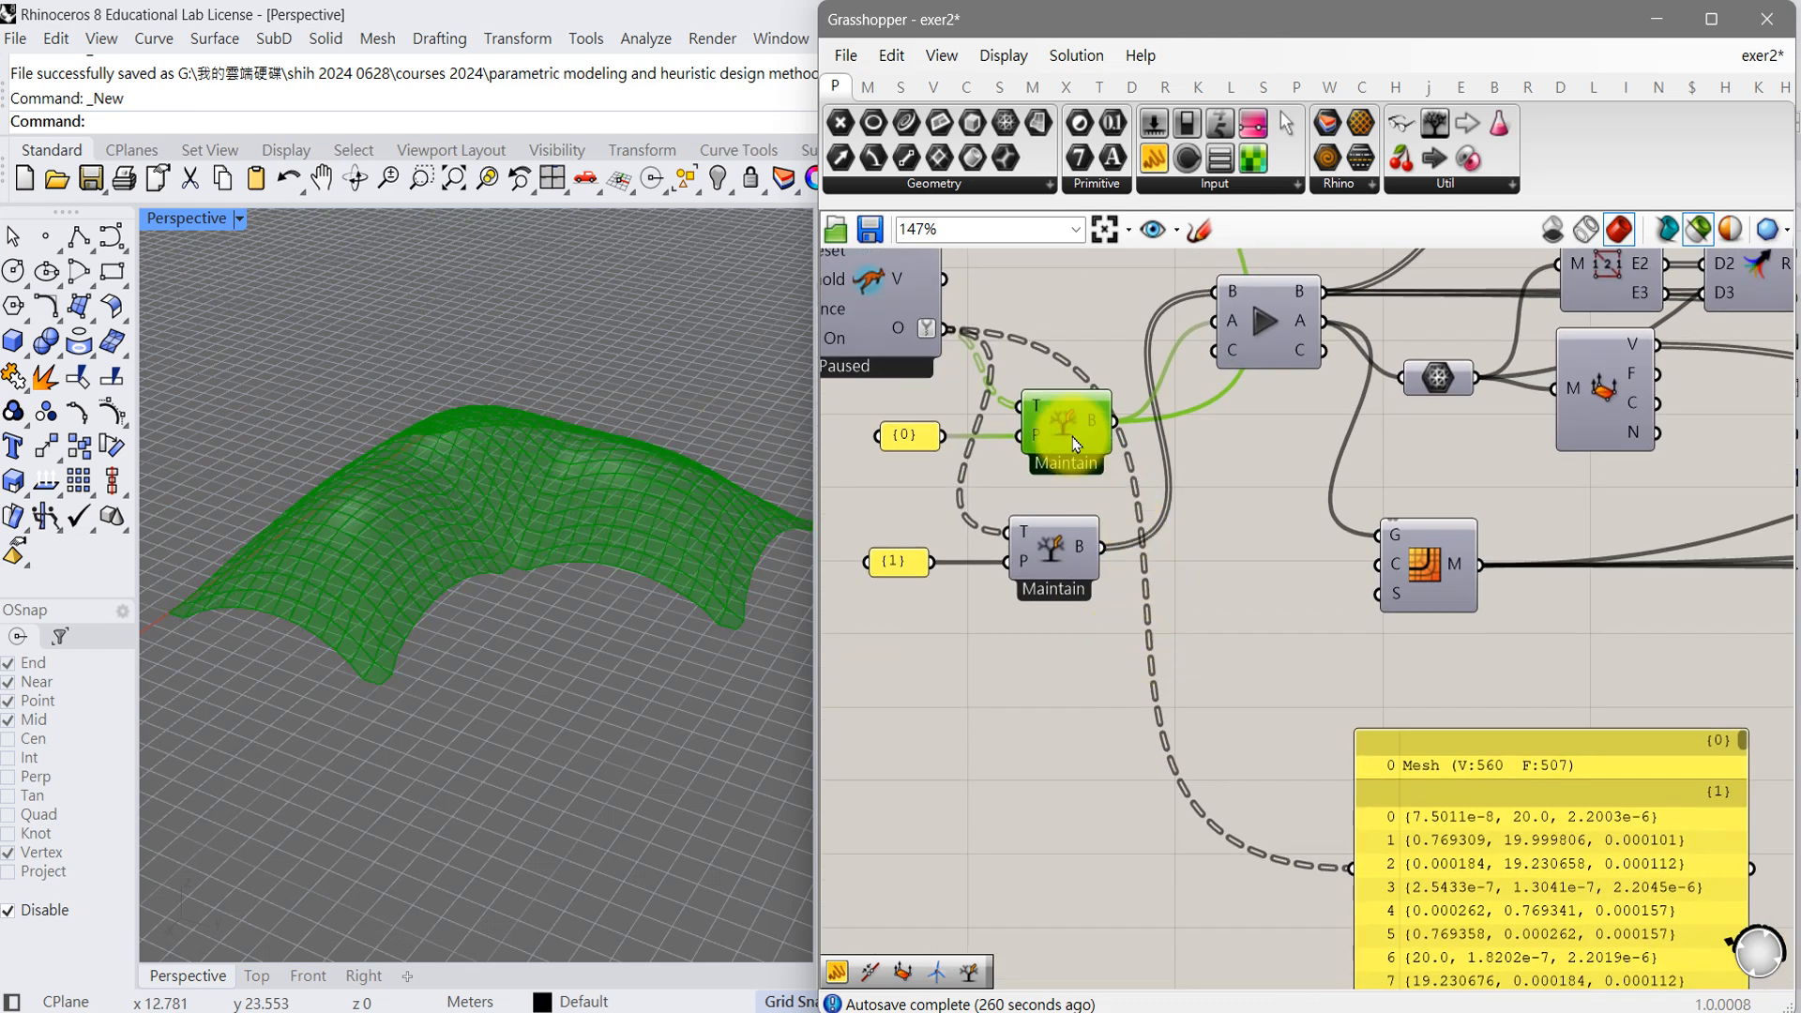
drag(1065, 422, 1054, 435)
right_drag(684, 631, 525, 675)
- Preview the flat quad-remeshed grid and set the Perspective viewport's display mode to Wireframe
right_drag(944, 651, 1426, 684)
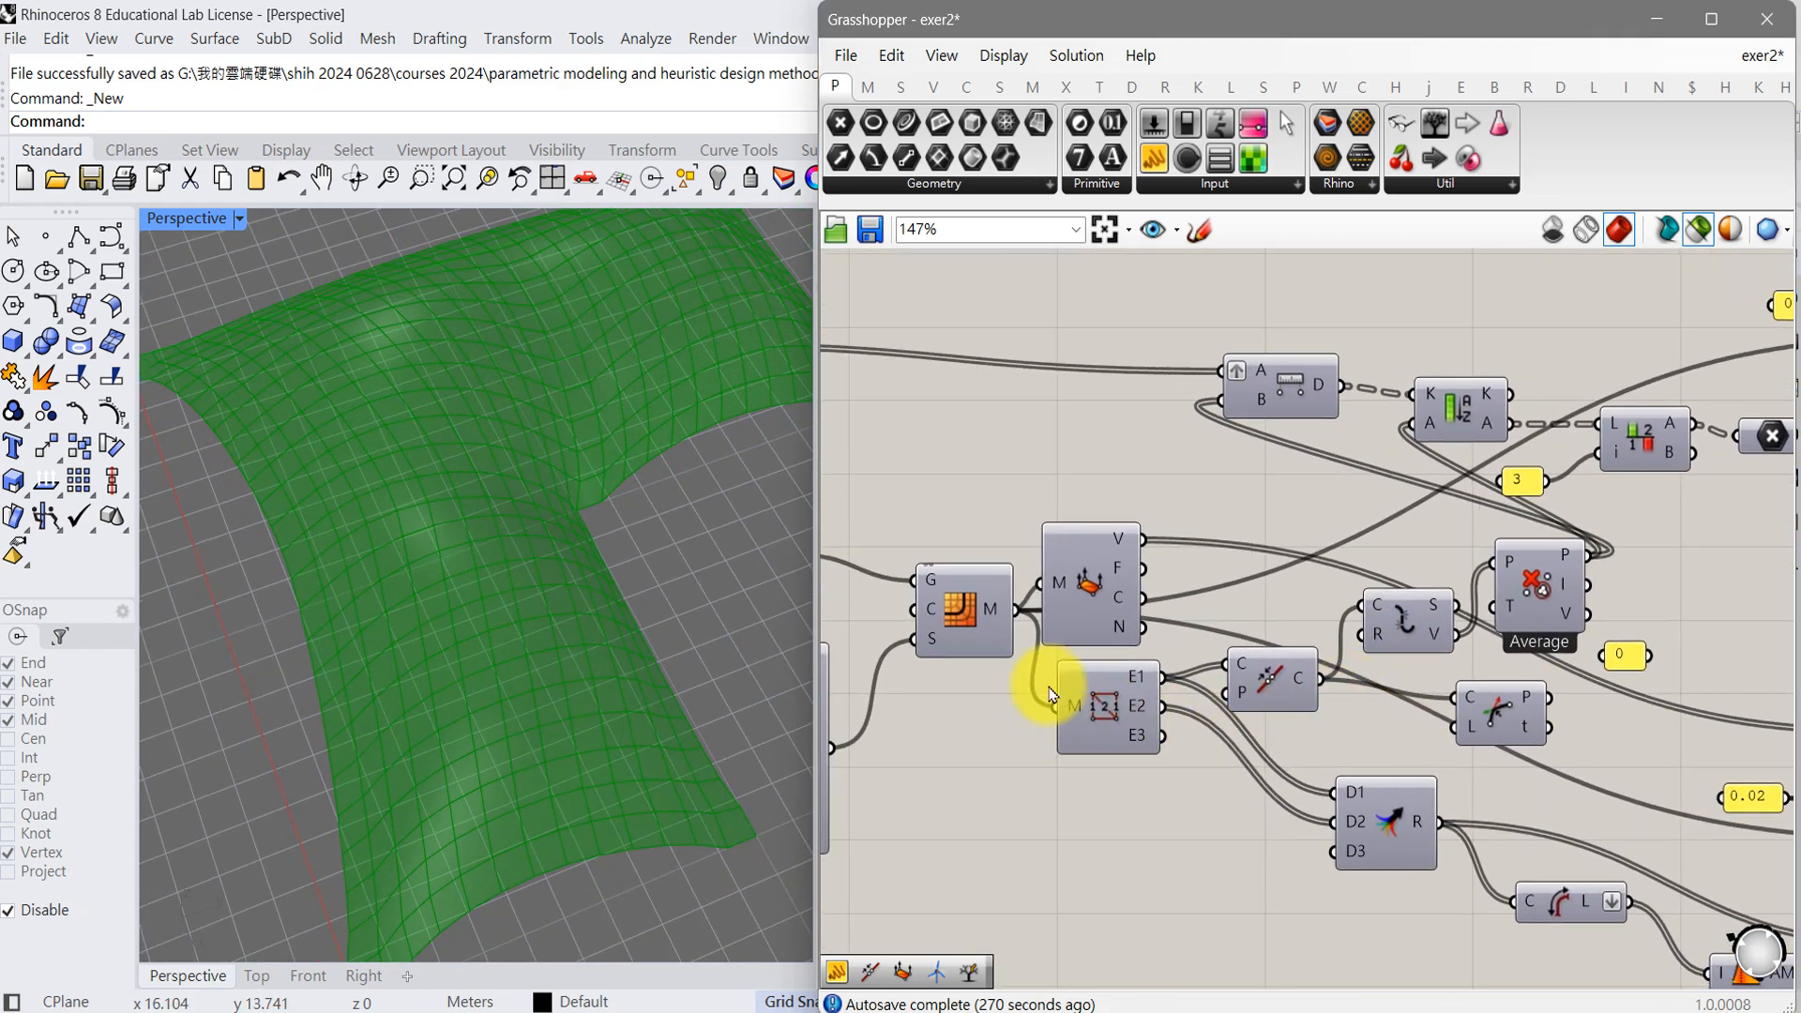
click(965, 611)
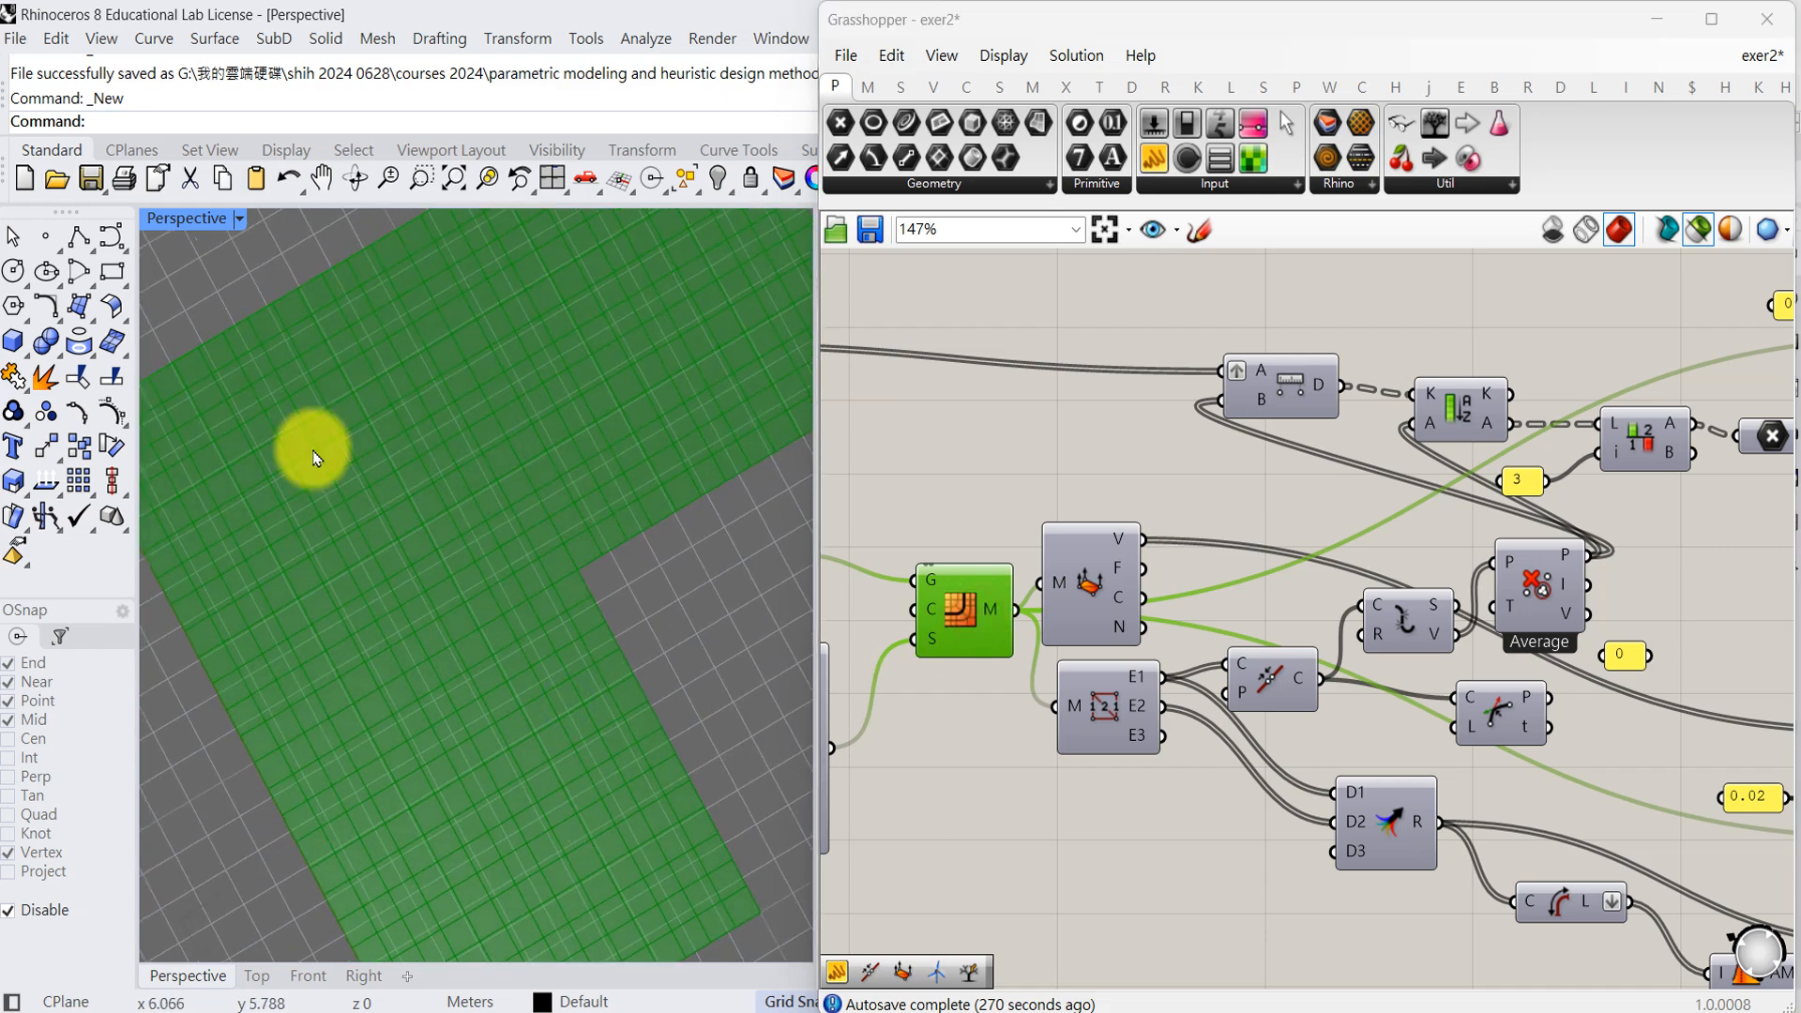
click(239, 218)
click(306, 173)
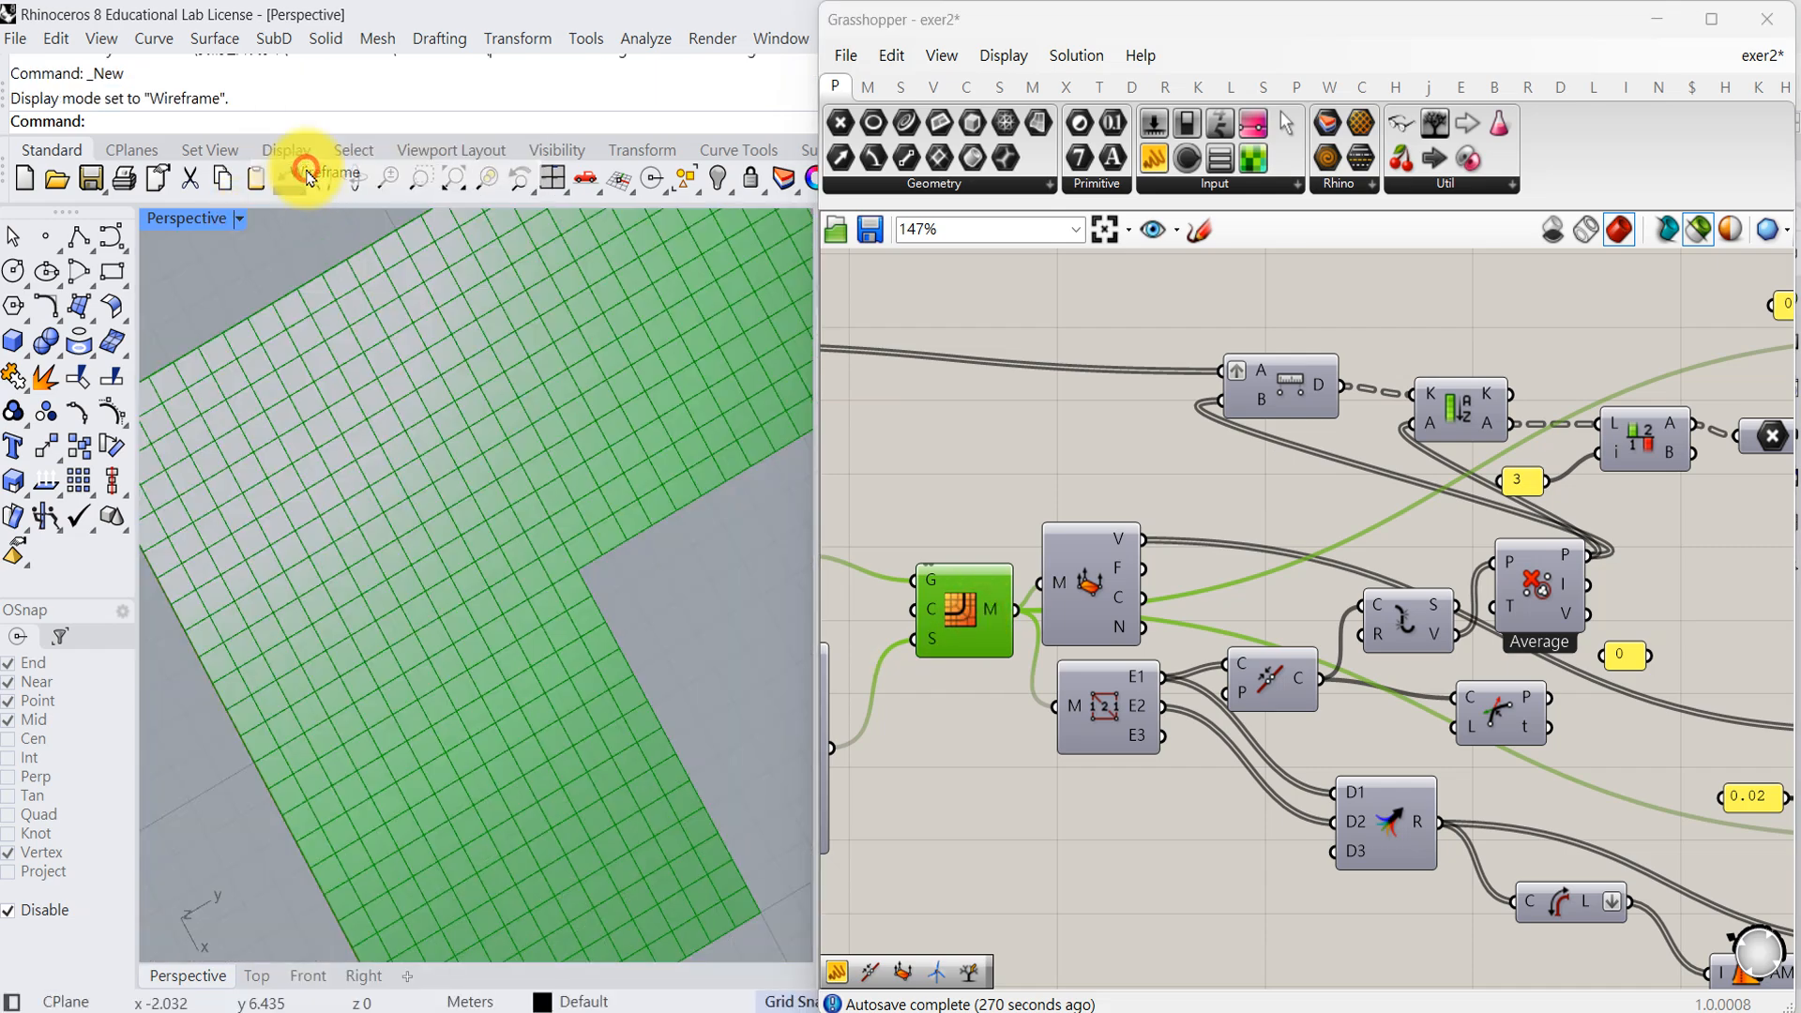
right_drag(354, 575, 453, 619)
scroll(460, 653, up, 3)
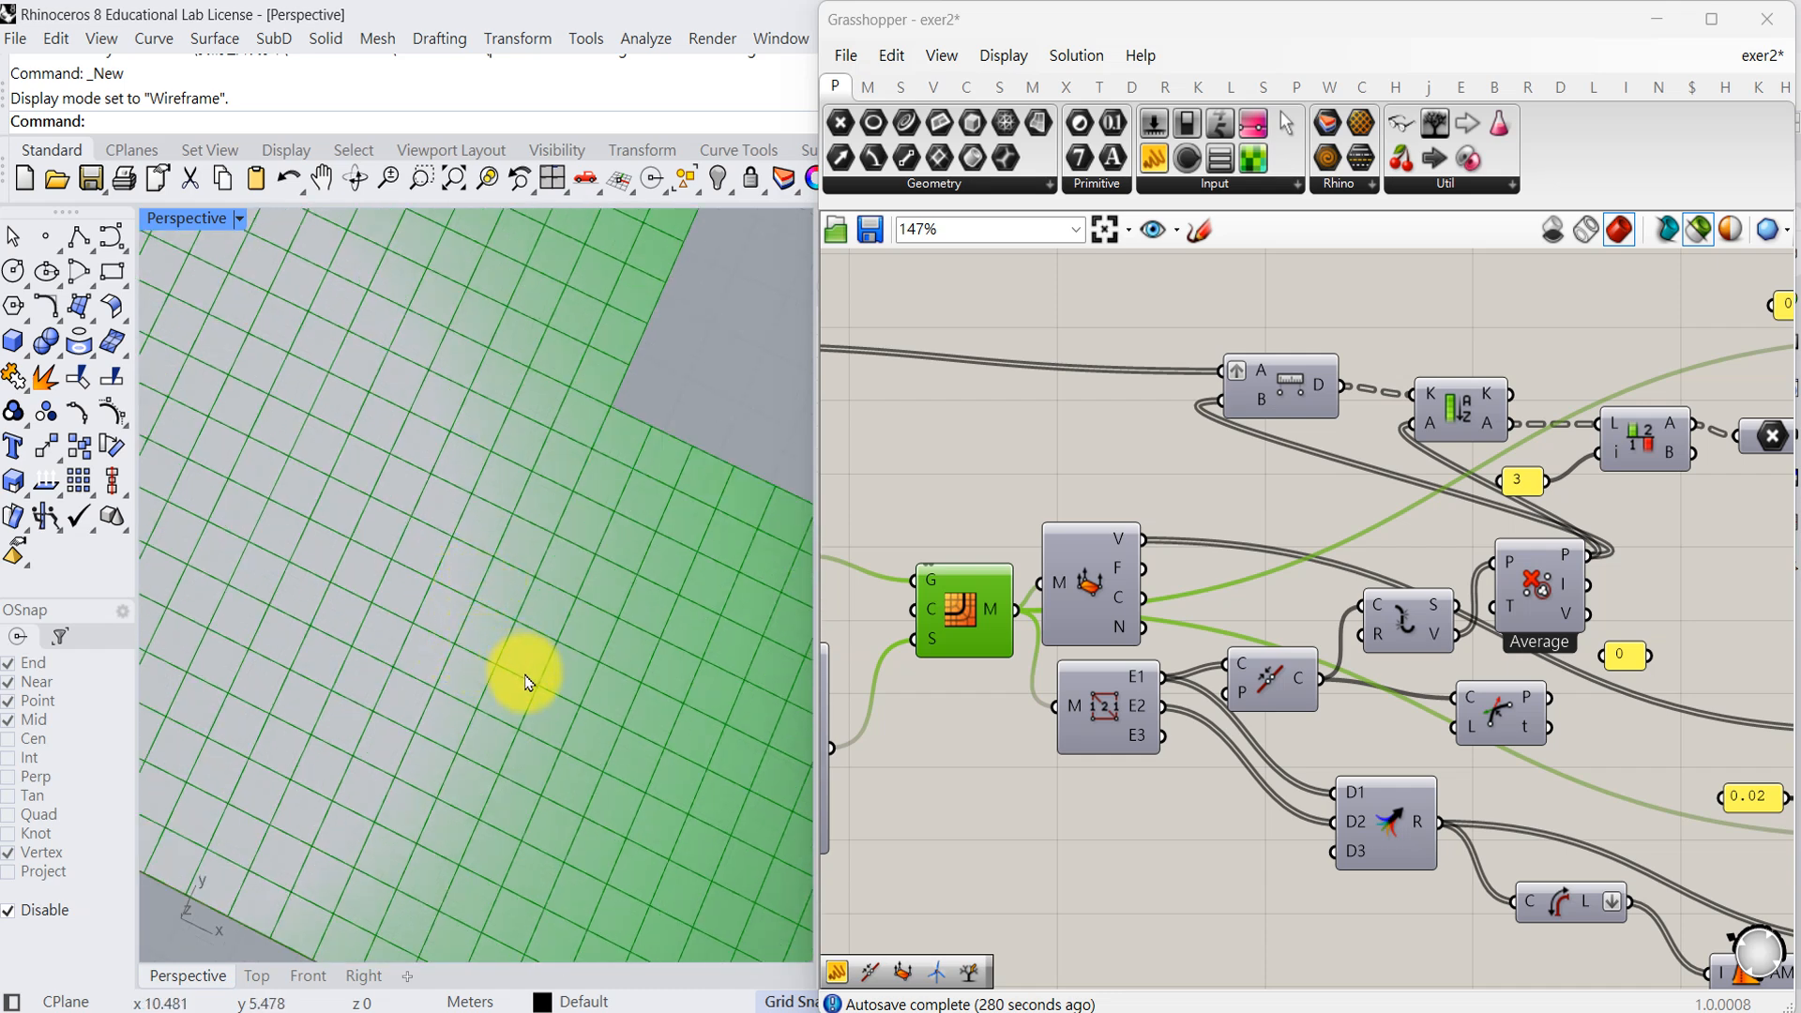
right_drag(523, 699, 504, 714)
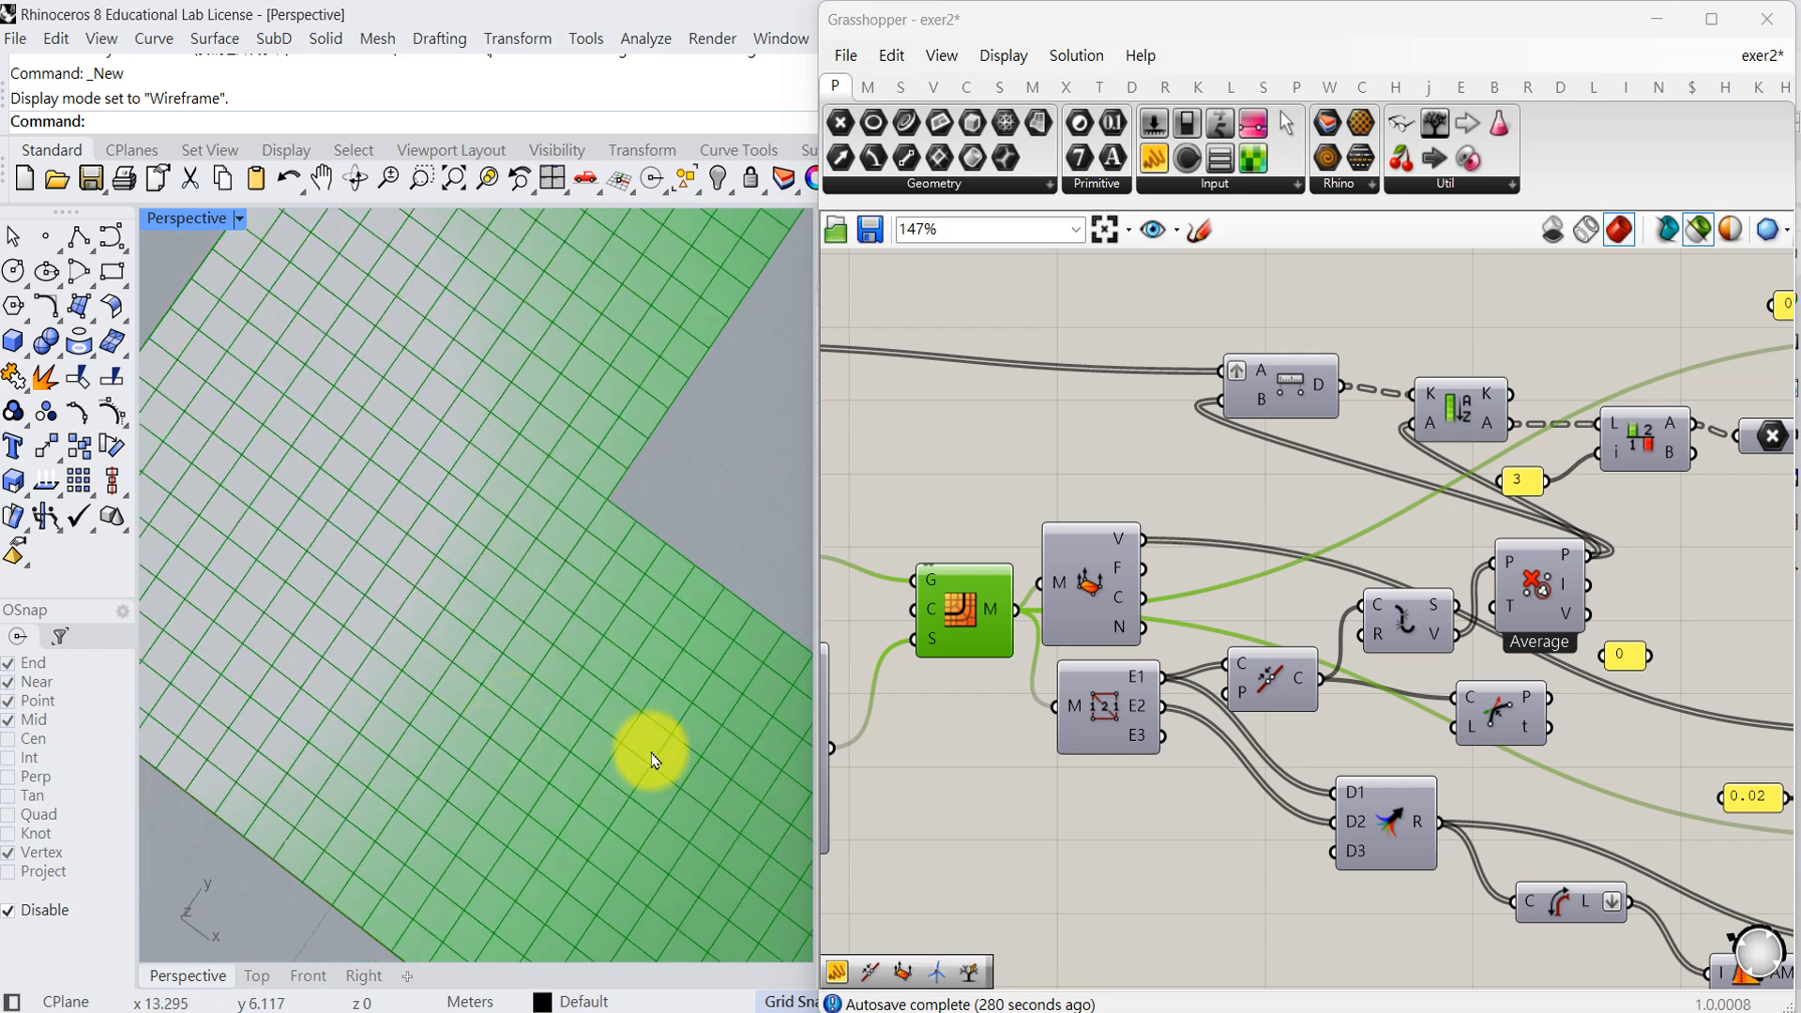
- Preview the paused Kangaroo solver's output and the mesh from the {0} Tree Branch component, orbiting around the shell
right_drag(1258, 825, 1367, 748)
click(1615, 587)
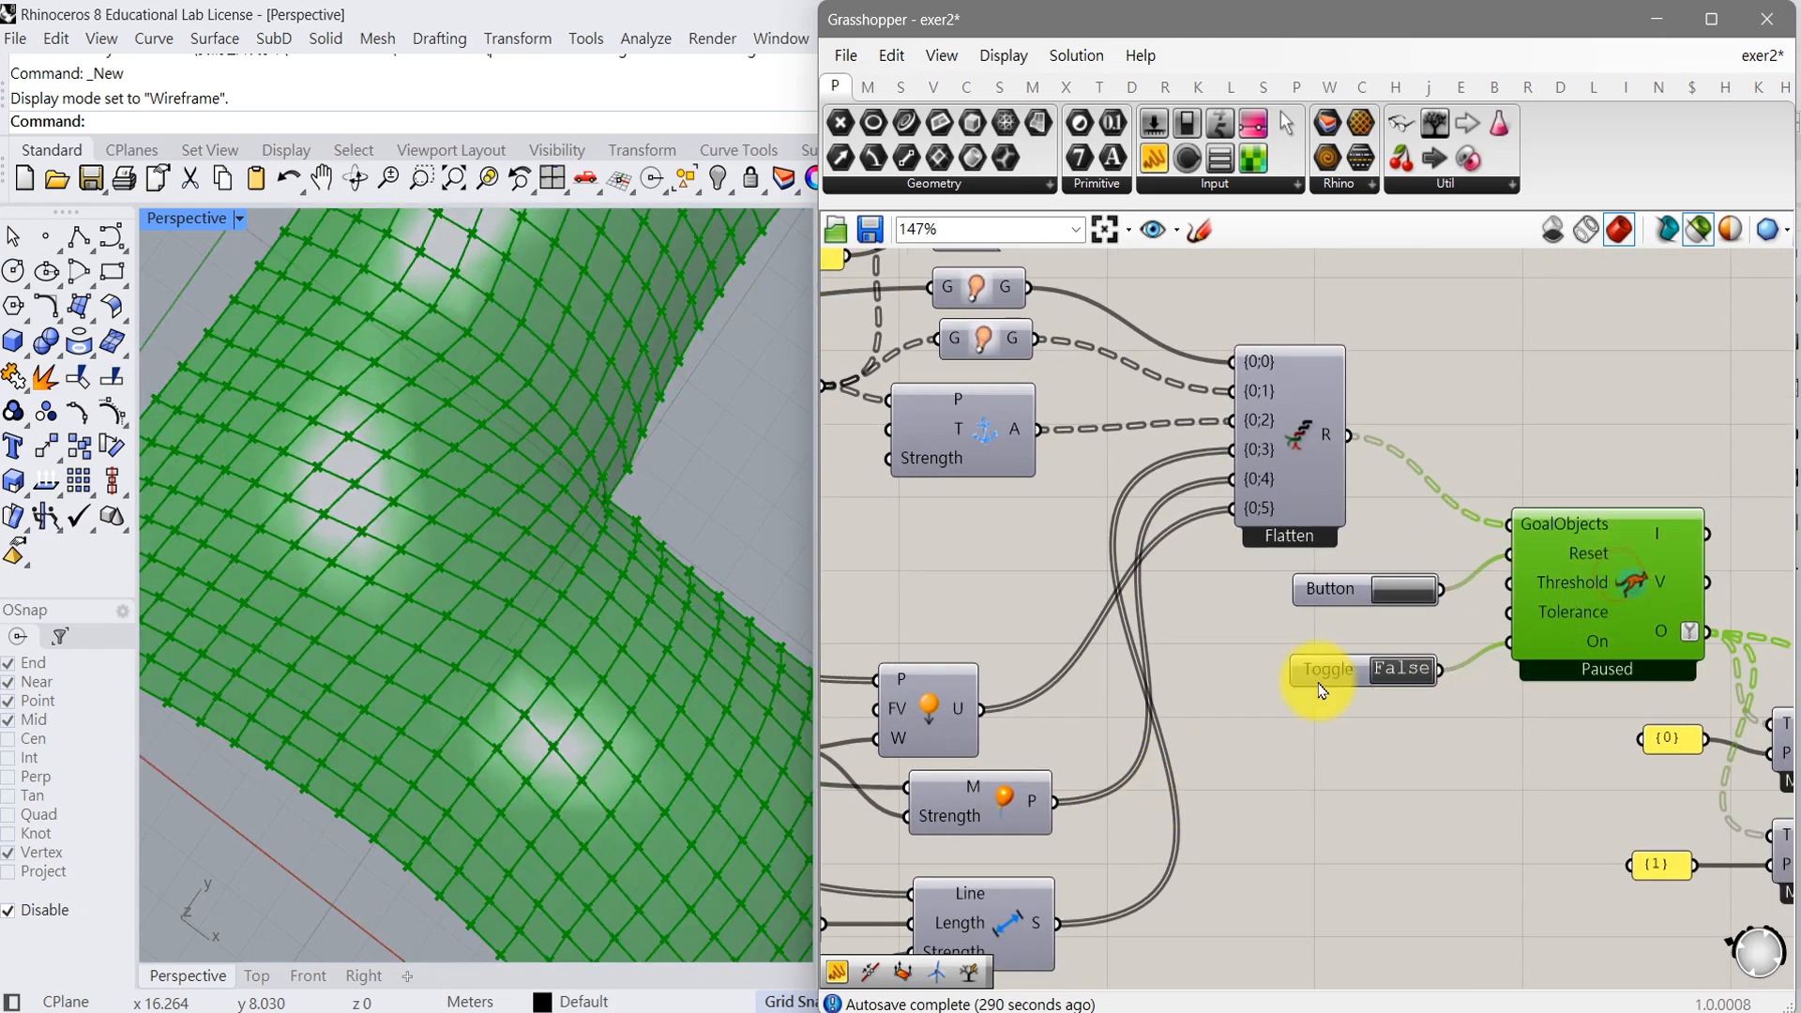
right_drag(451, 857, 538, 720)
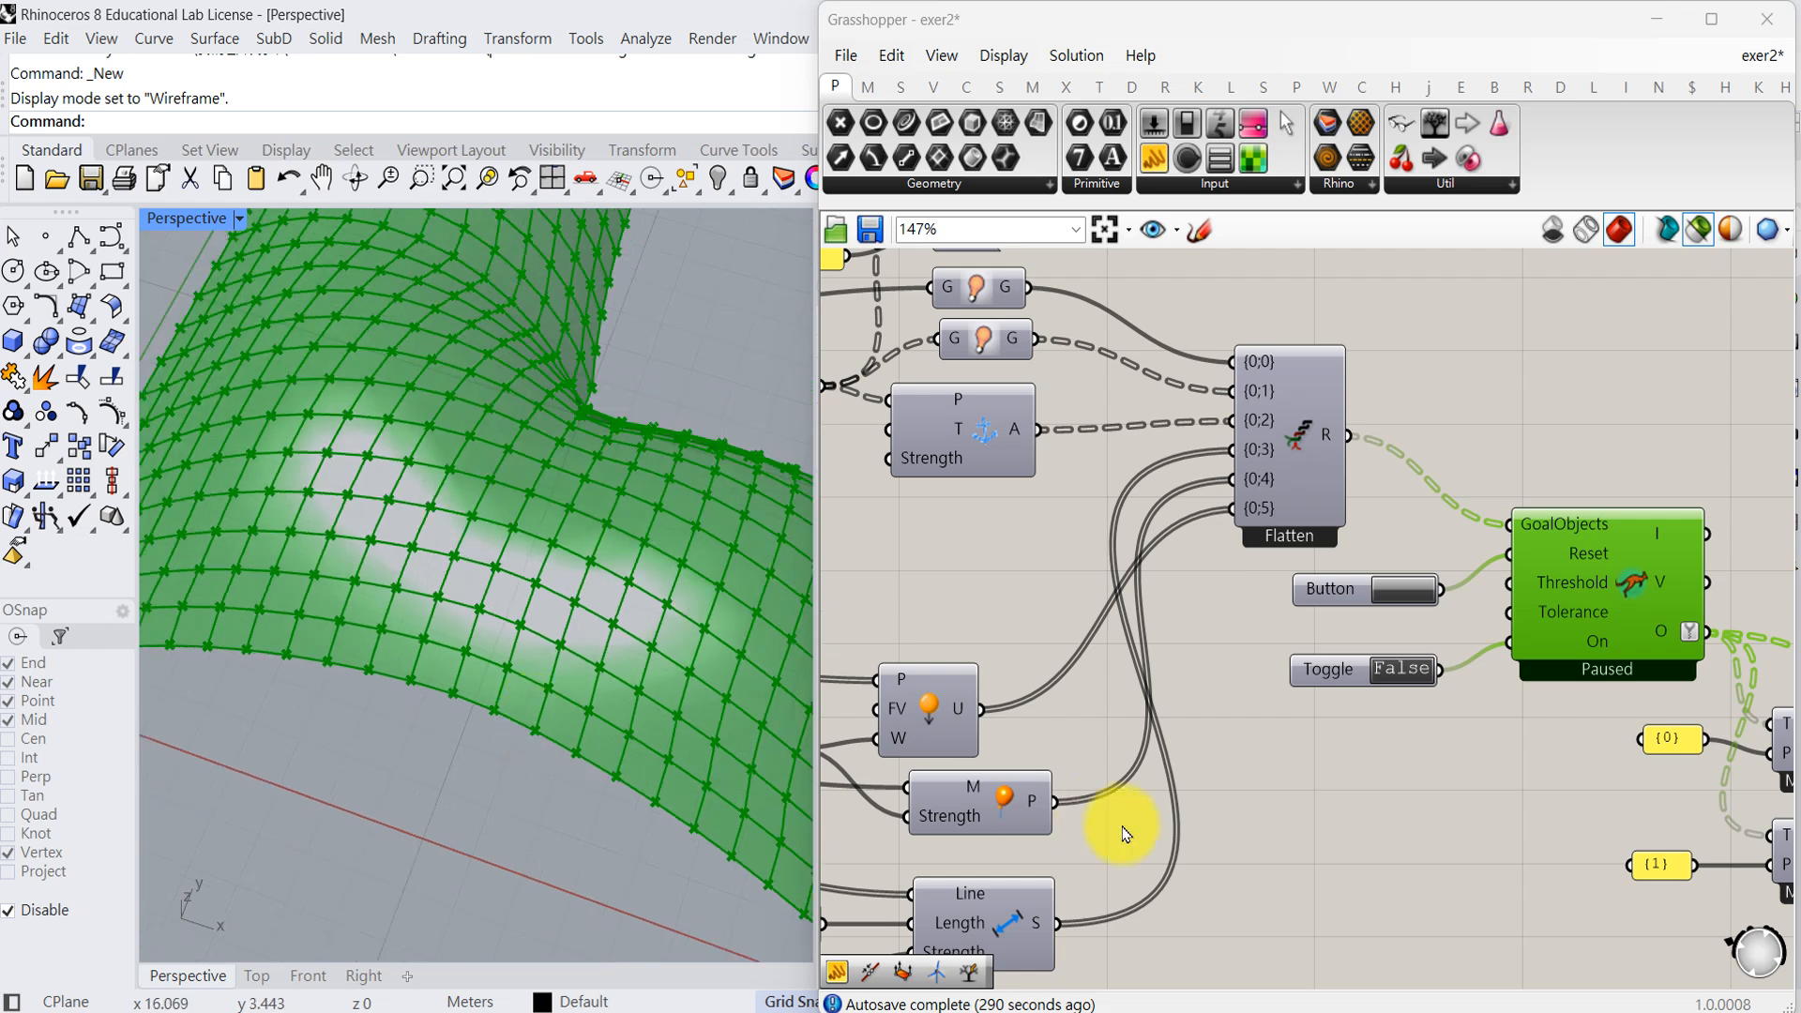
right_drag(1348, 821, 1299, 812)
mouse_move(515, 713)
right_down()
mouse_move(512, 659)
mouse_move(523, 691)
right_up()
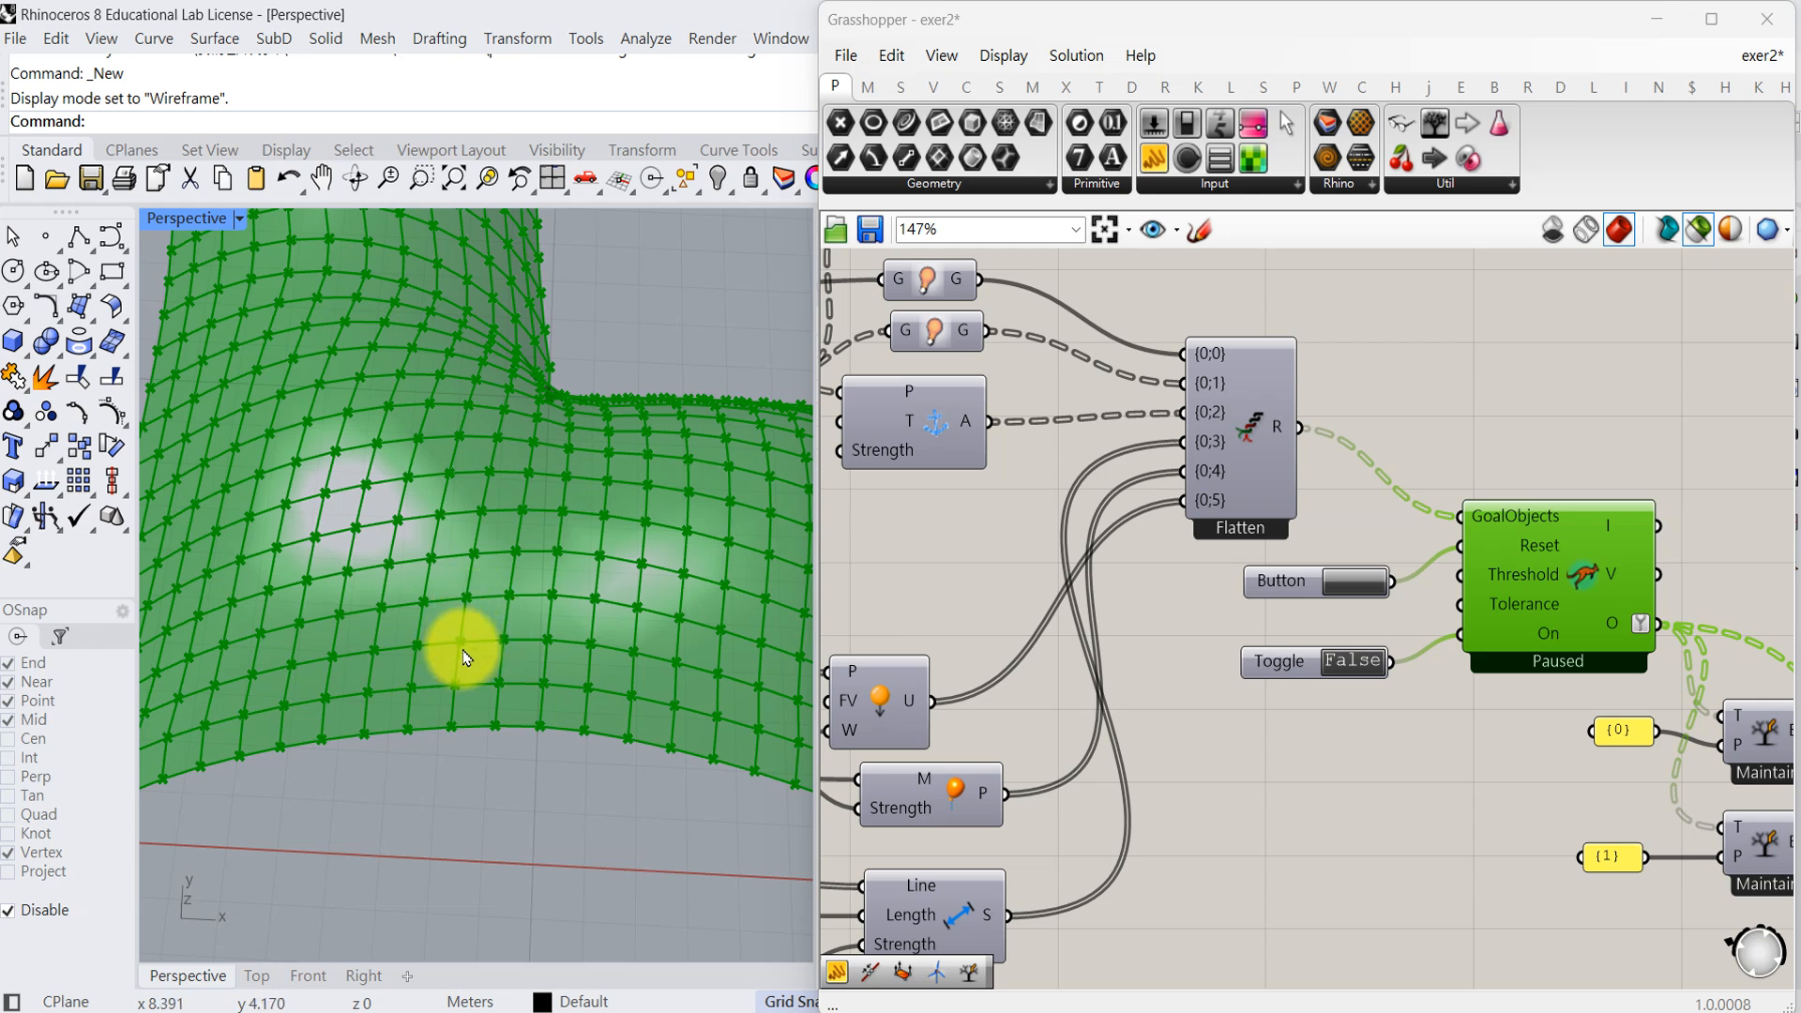
right_drag(1279, 832, 977, 802)
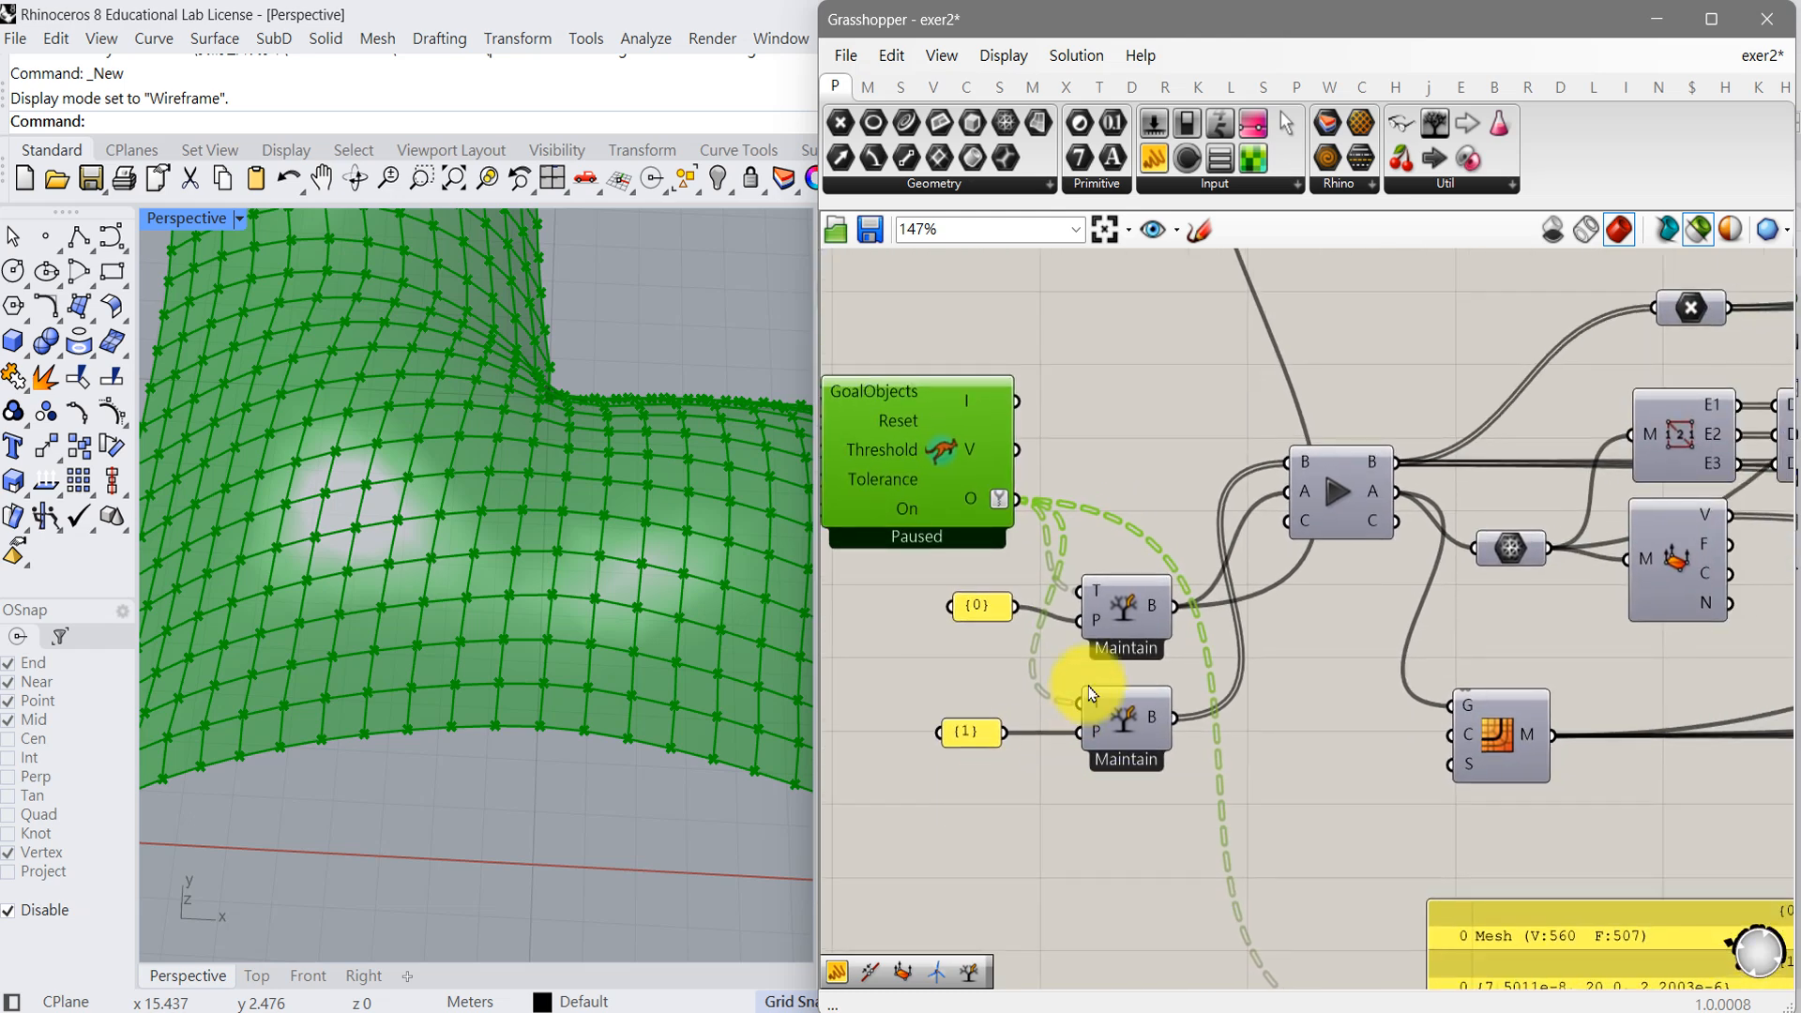
click(1133, 621)
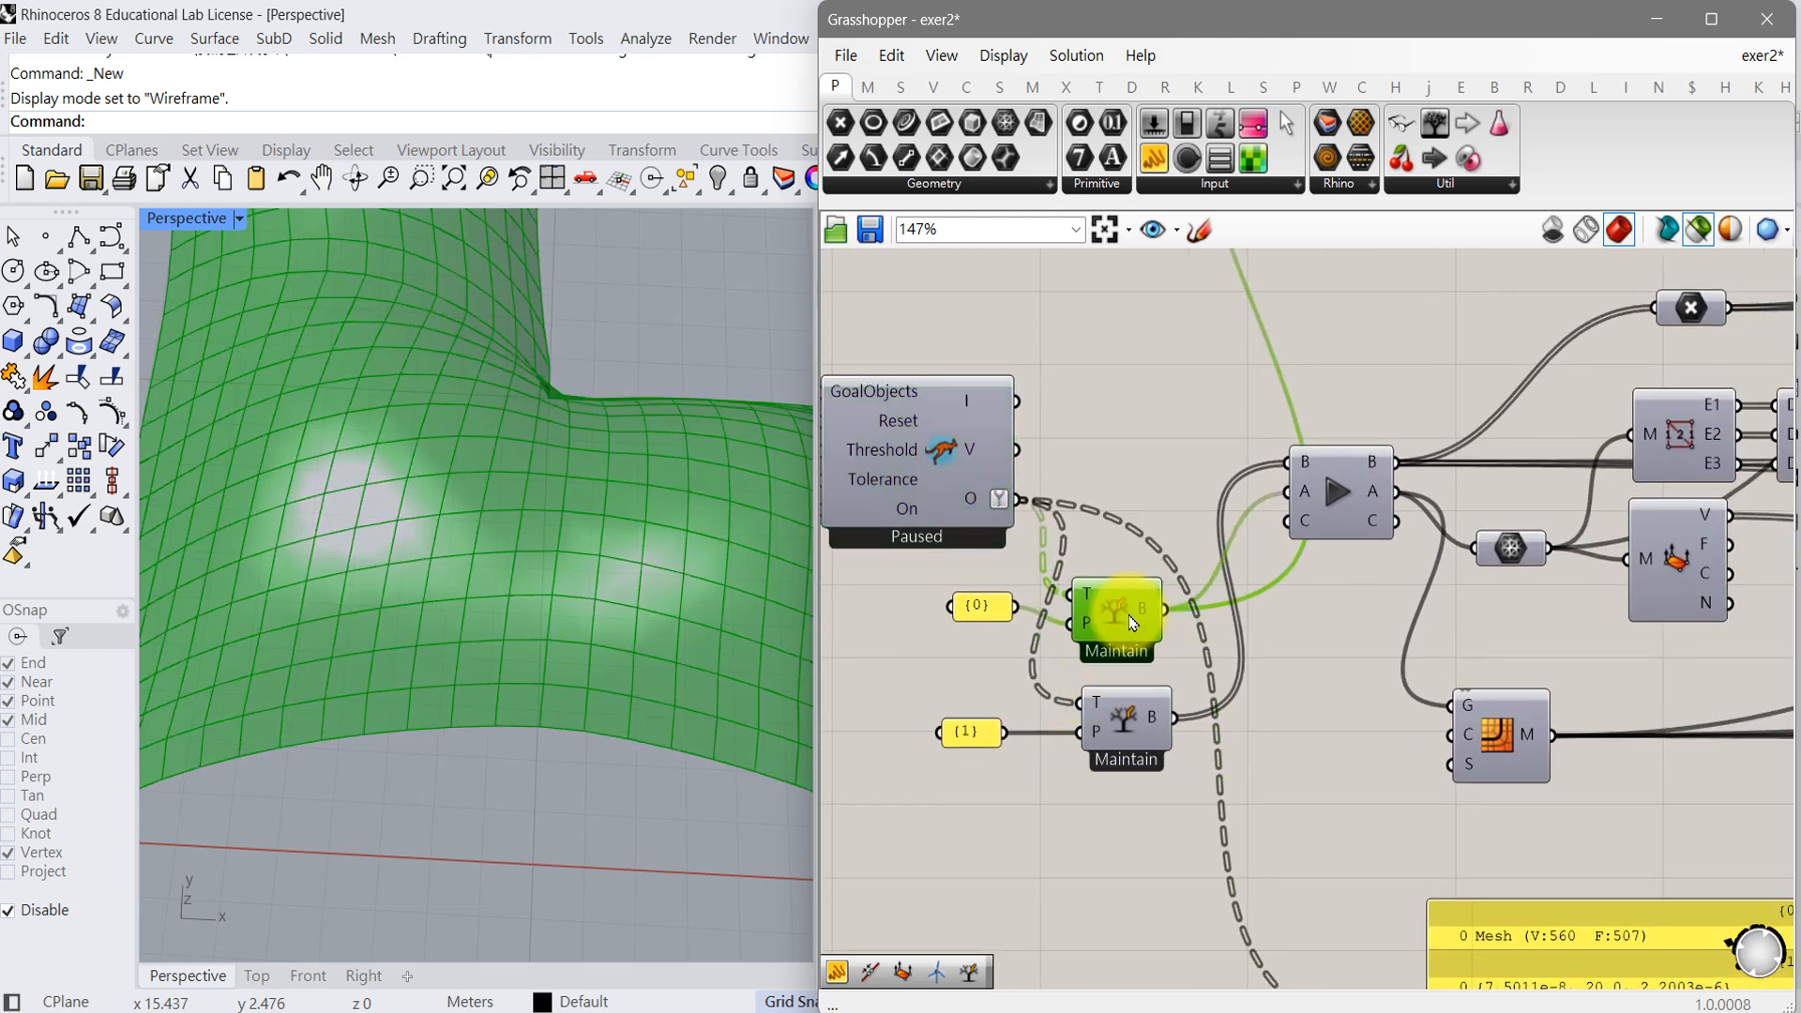
- Add a Mesh Edges component below the tree branches and feed it the mesh from the {0} Tree Branch
right_drag(1281, 830, 1178, 707)
scroll(1219, 669, down, 1)
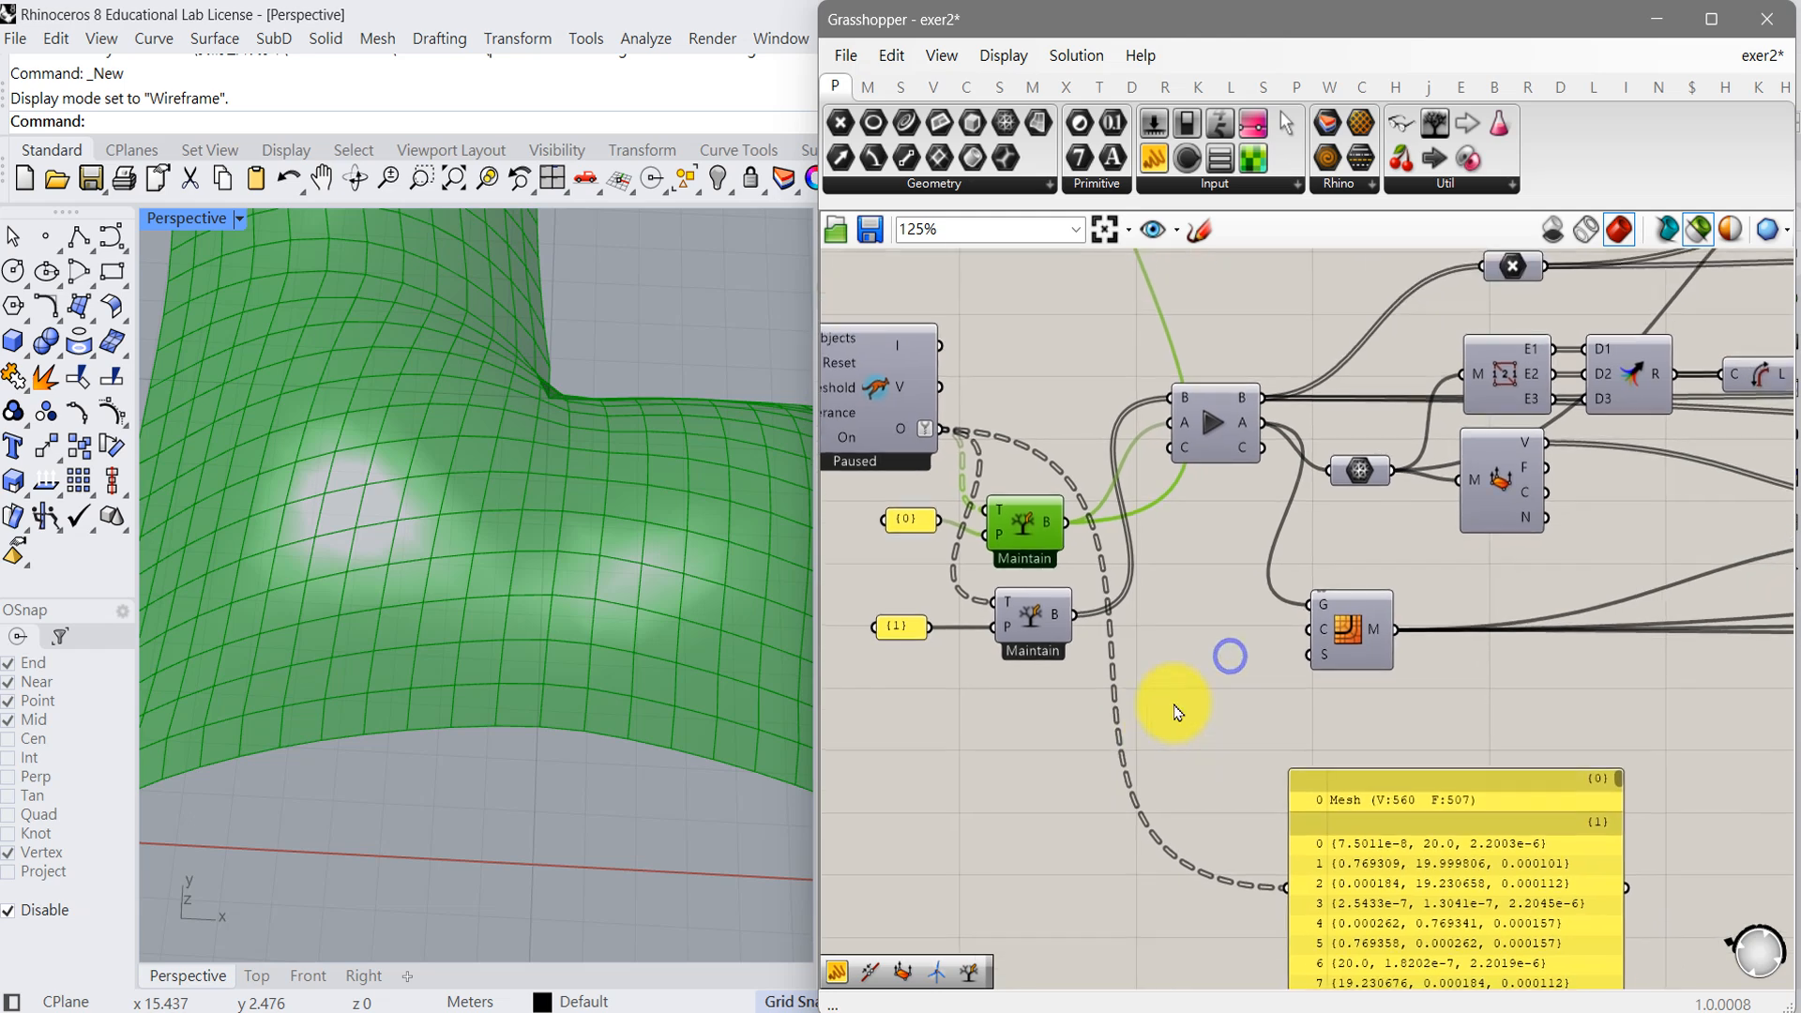
click(1043, 89)
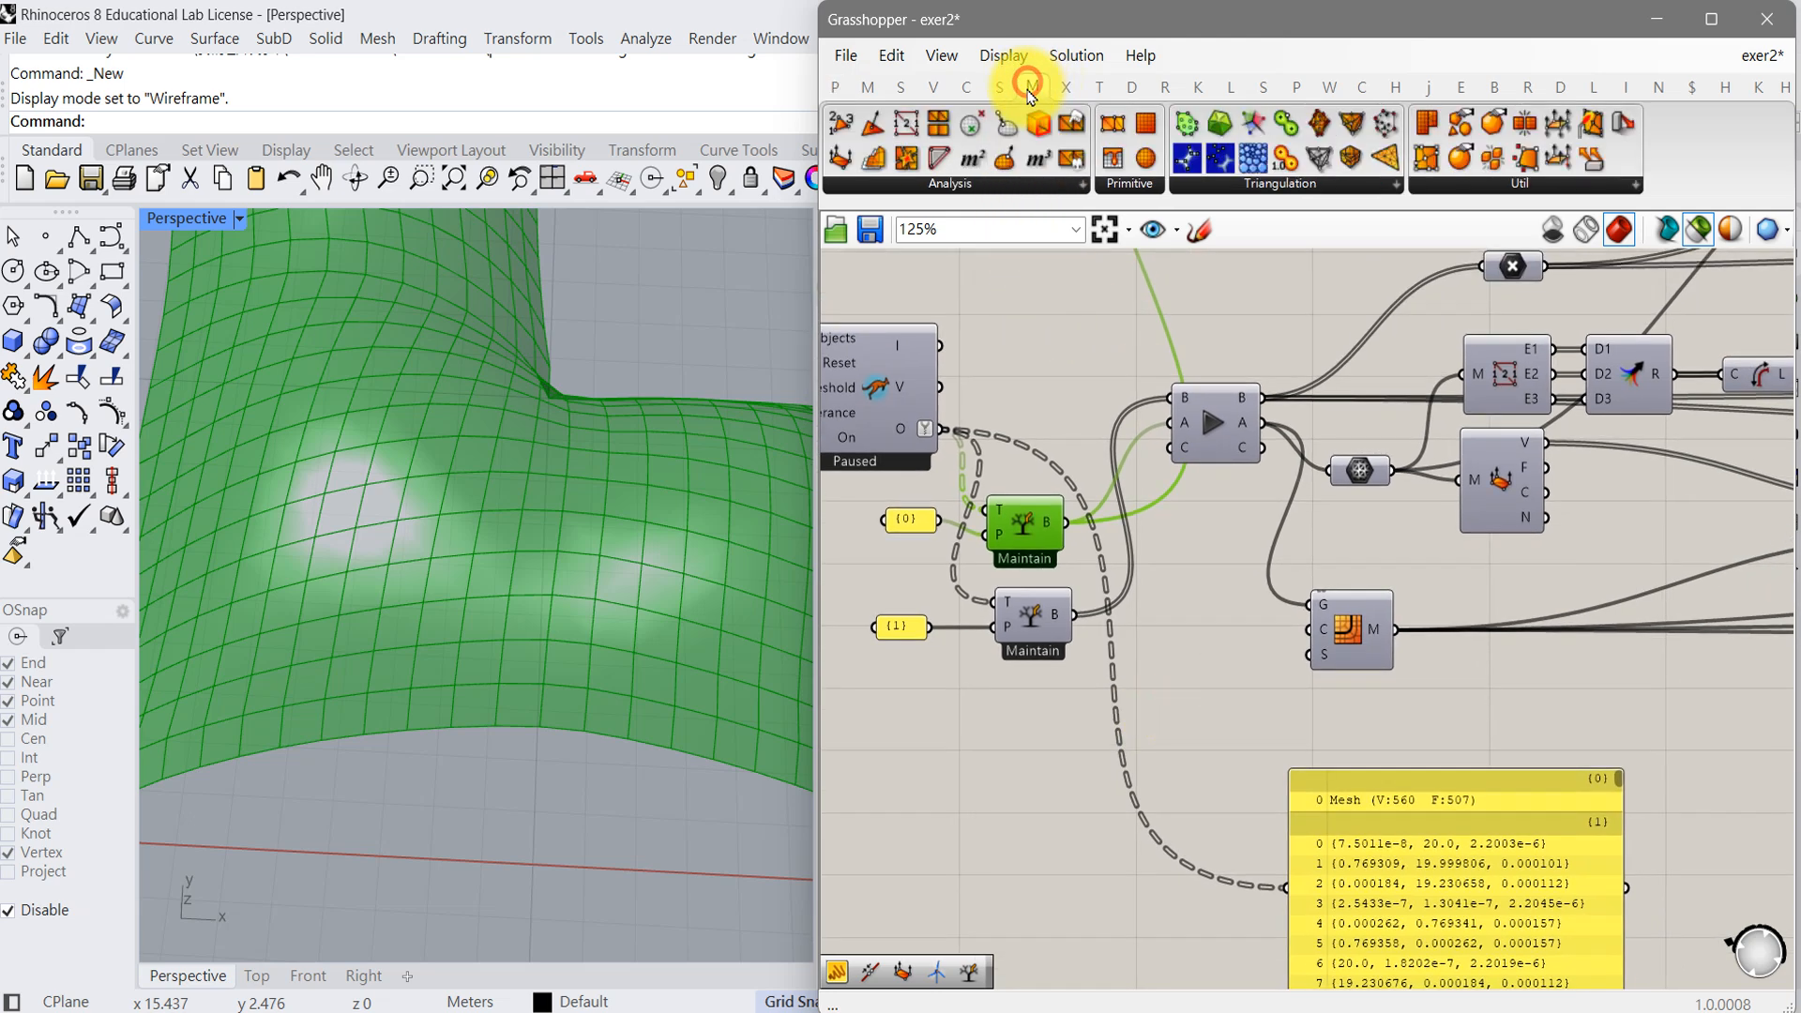
click(914, 181)
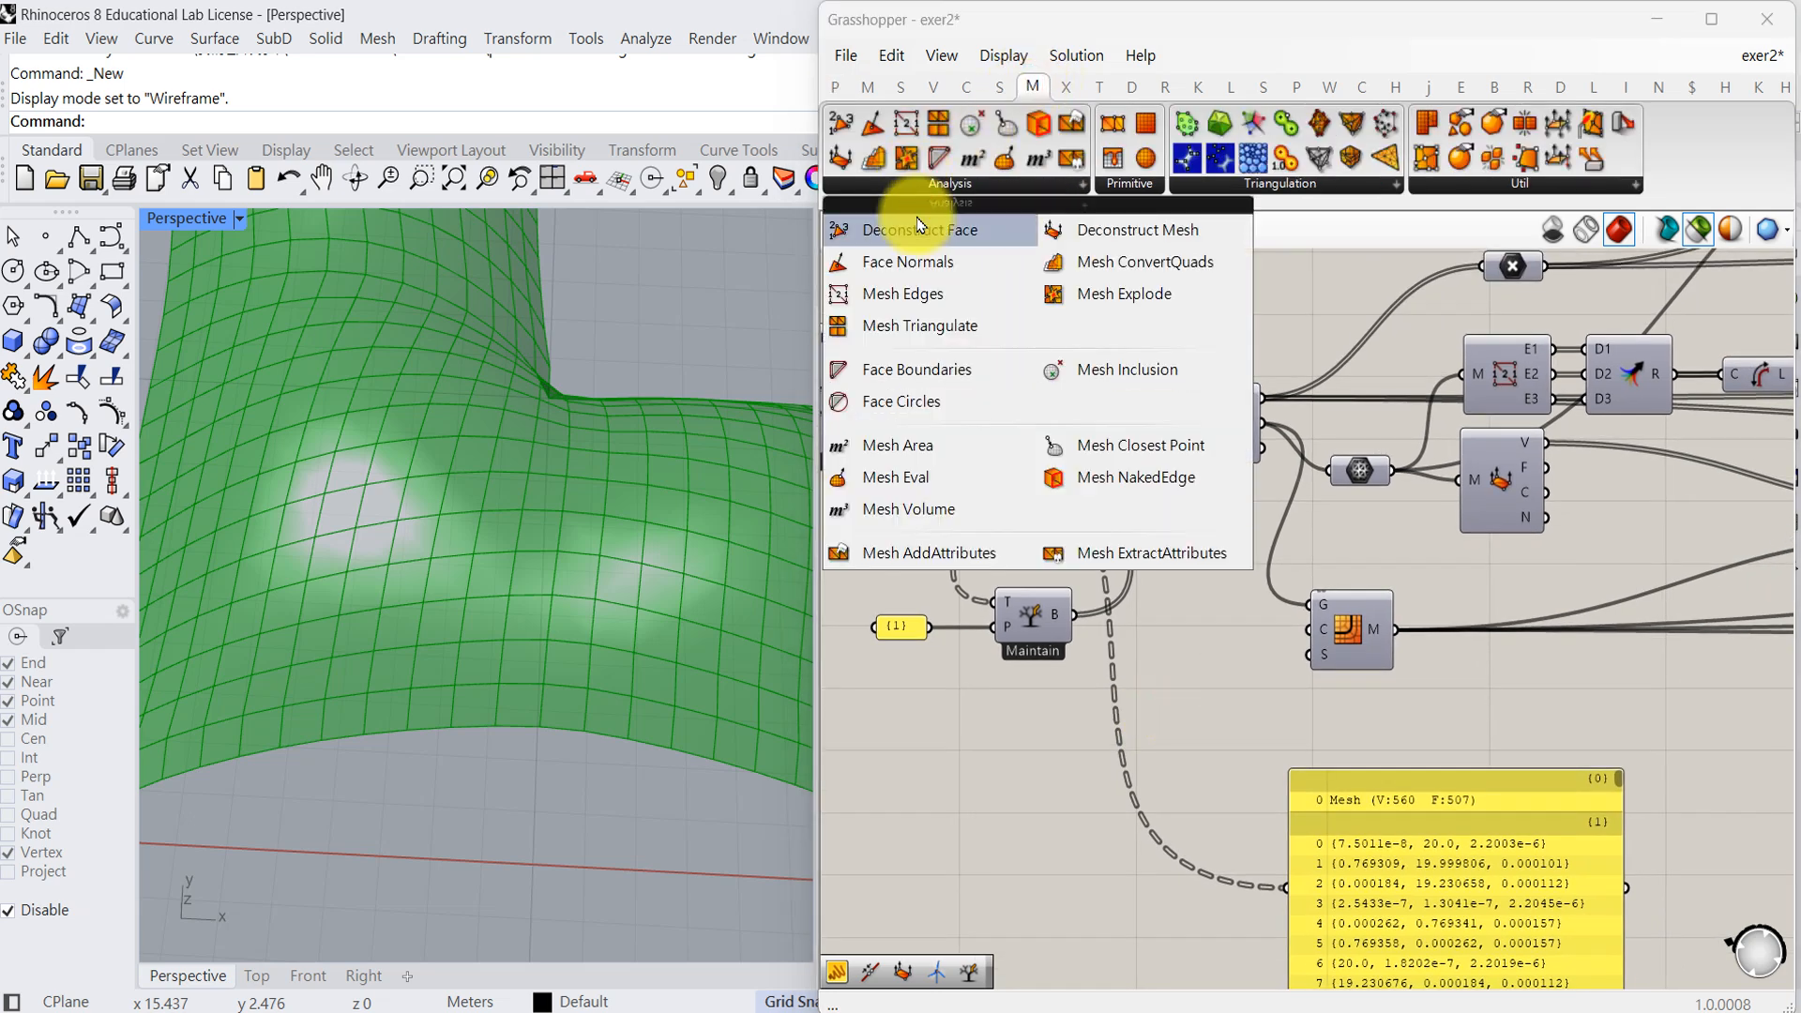
click(927, 297)
click(1078, 730)
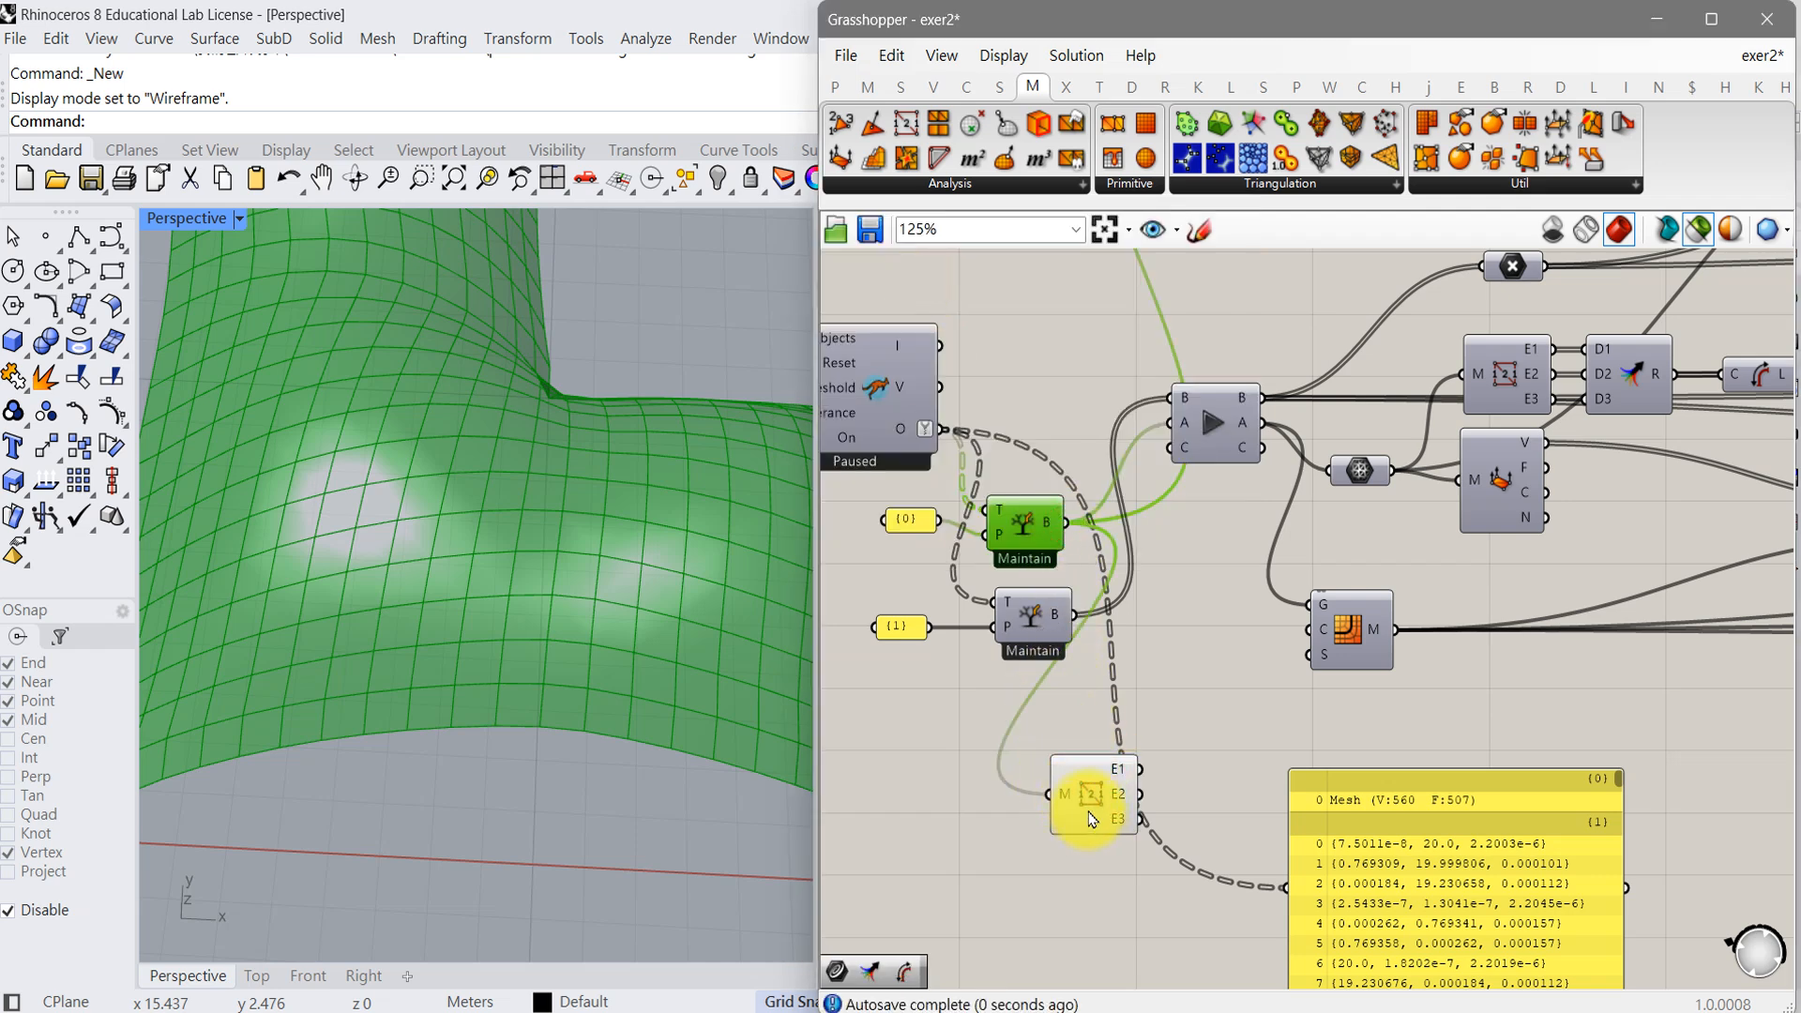
- Add a curve Length component beside Mesh Edges and connect the E2 output to its curve input
click(967, 89)
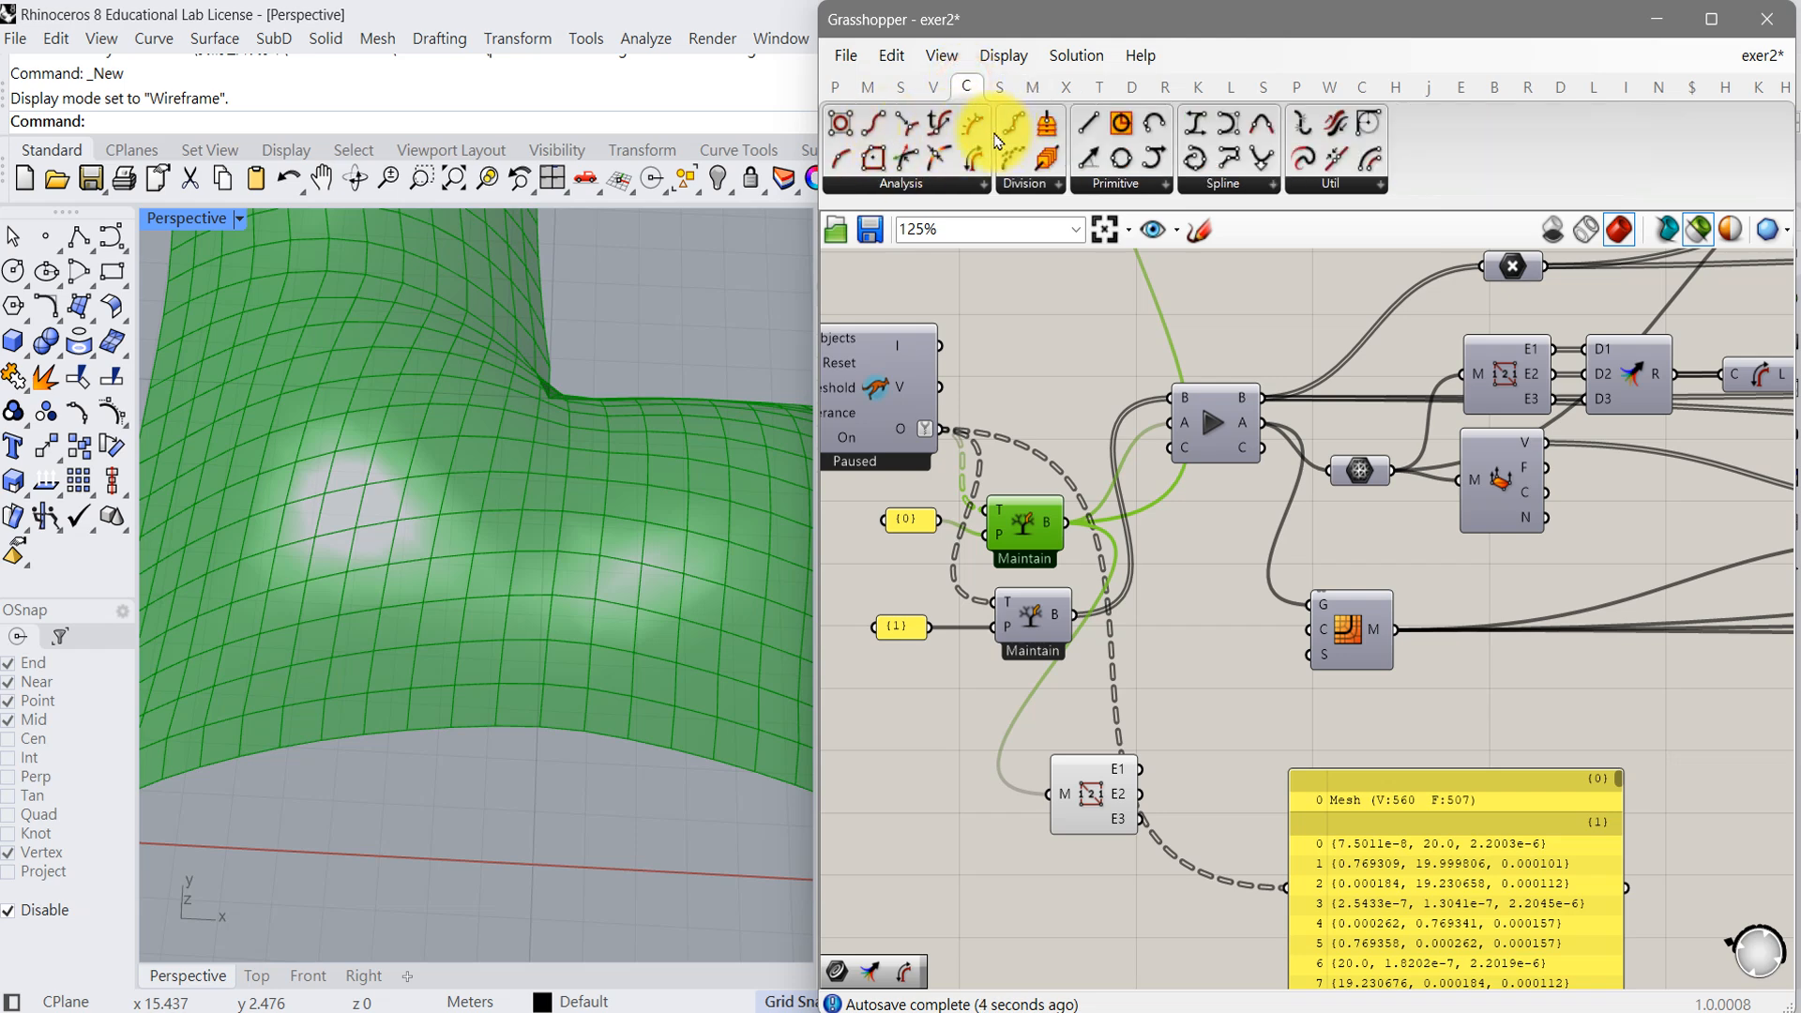
drag(976, 166, 1238, 802)
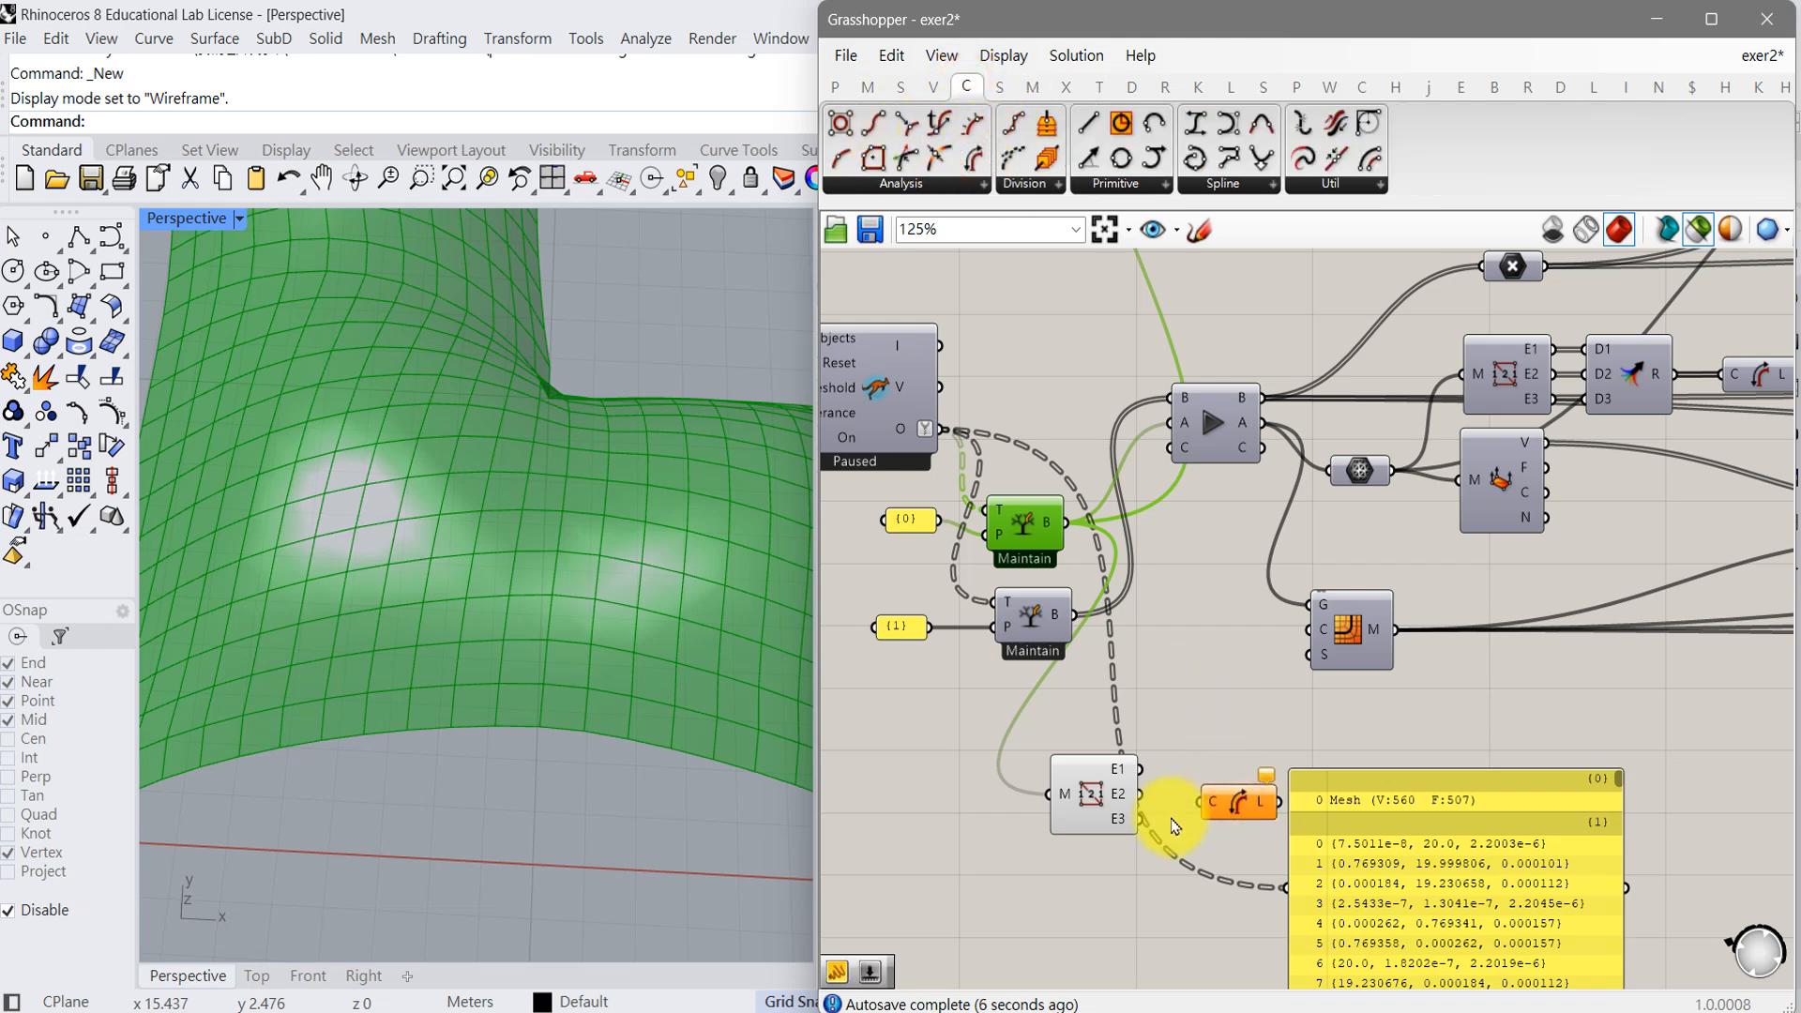
right_drag(1171, 823, 971, 688)
drag(985, 673, 1003, 677)
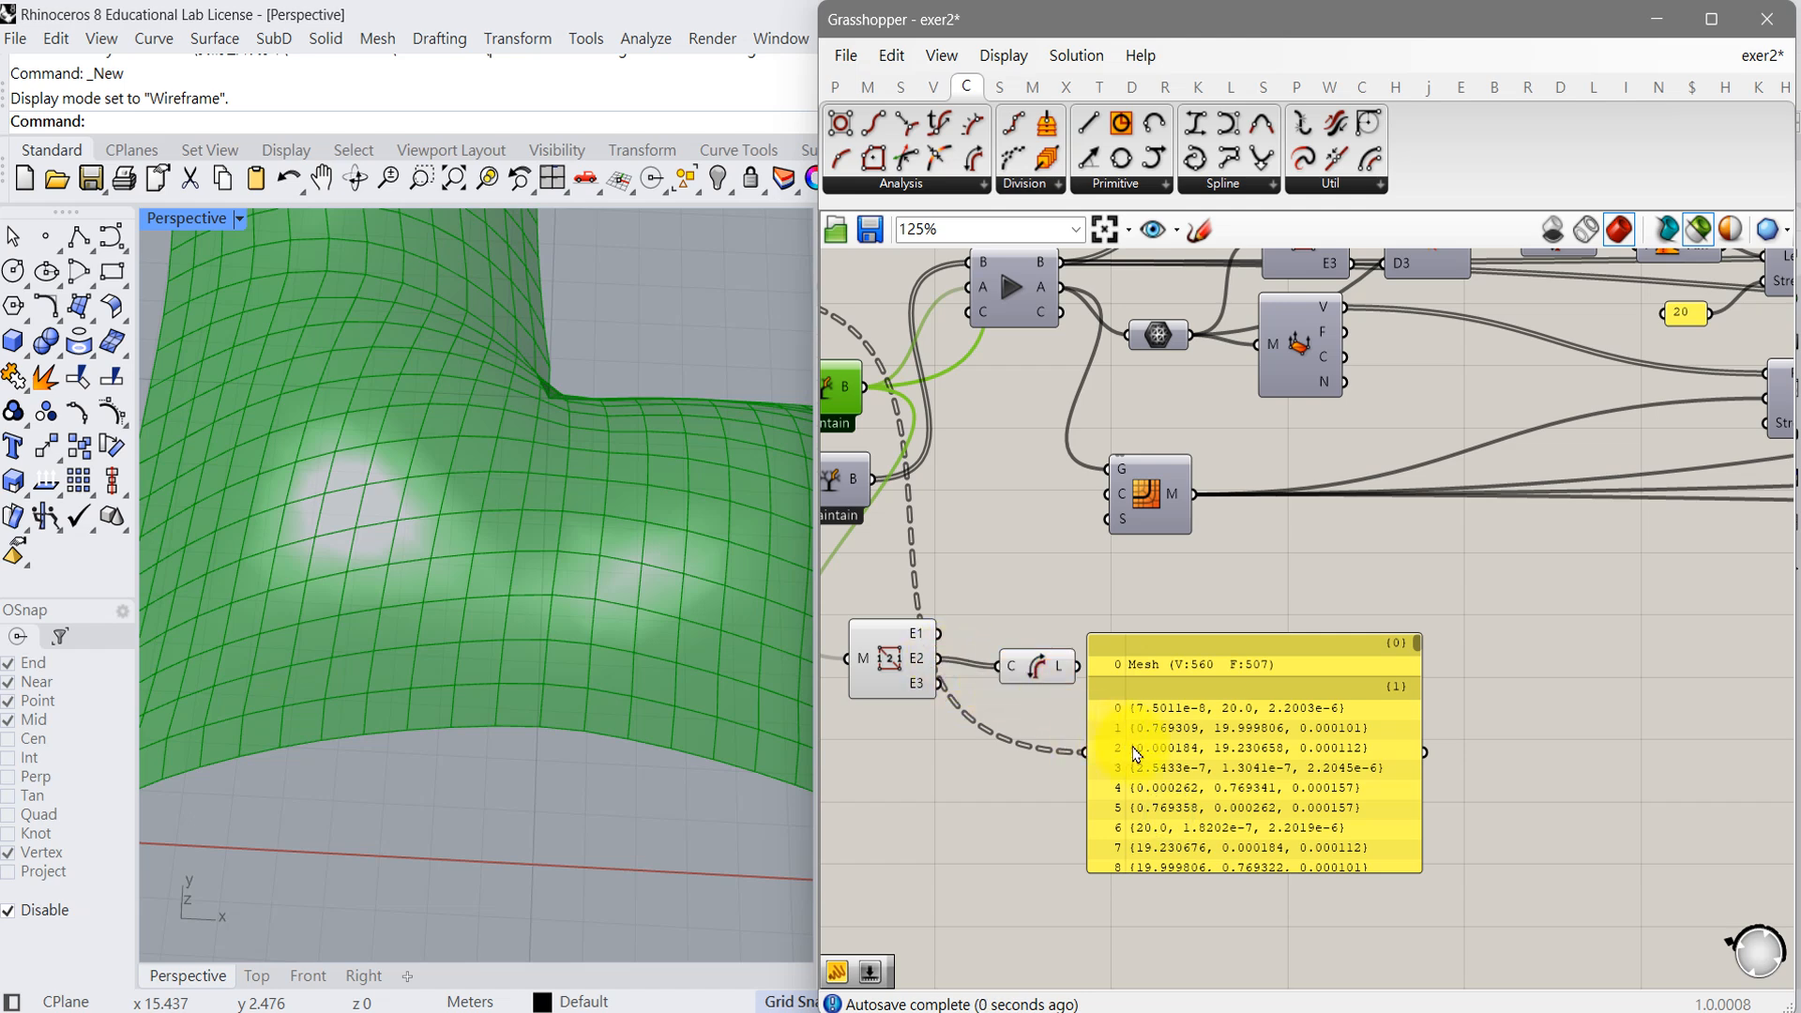
- Move the data panel aside, replace its source with the Length output, and make the panel taller to list the edge lengths
drag(1166, 749, 1264, 724)
drag(1103, 696, 1184, 728)
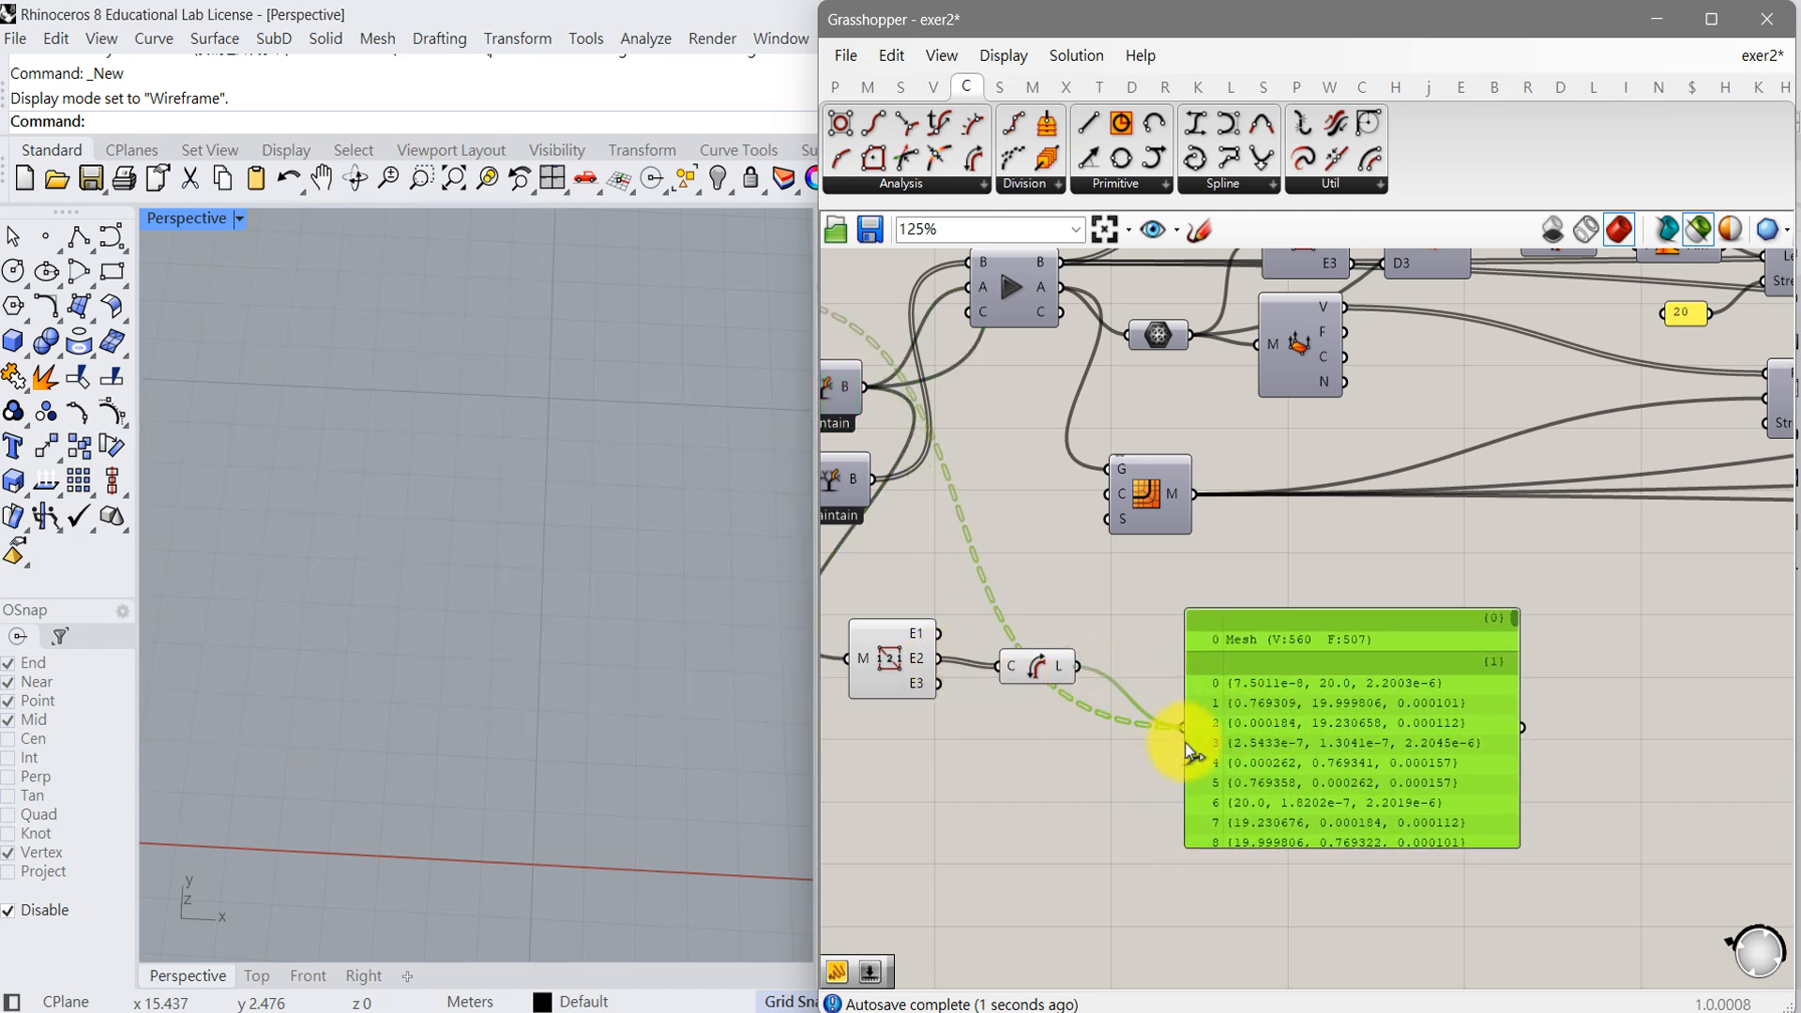
scroll(1138, 691, up, 1)
scroll(1170, 747, up, 1)
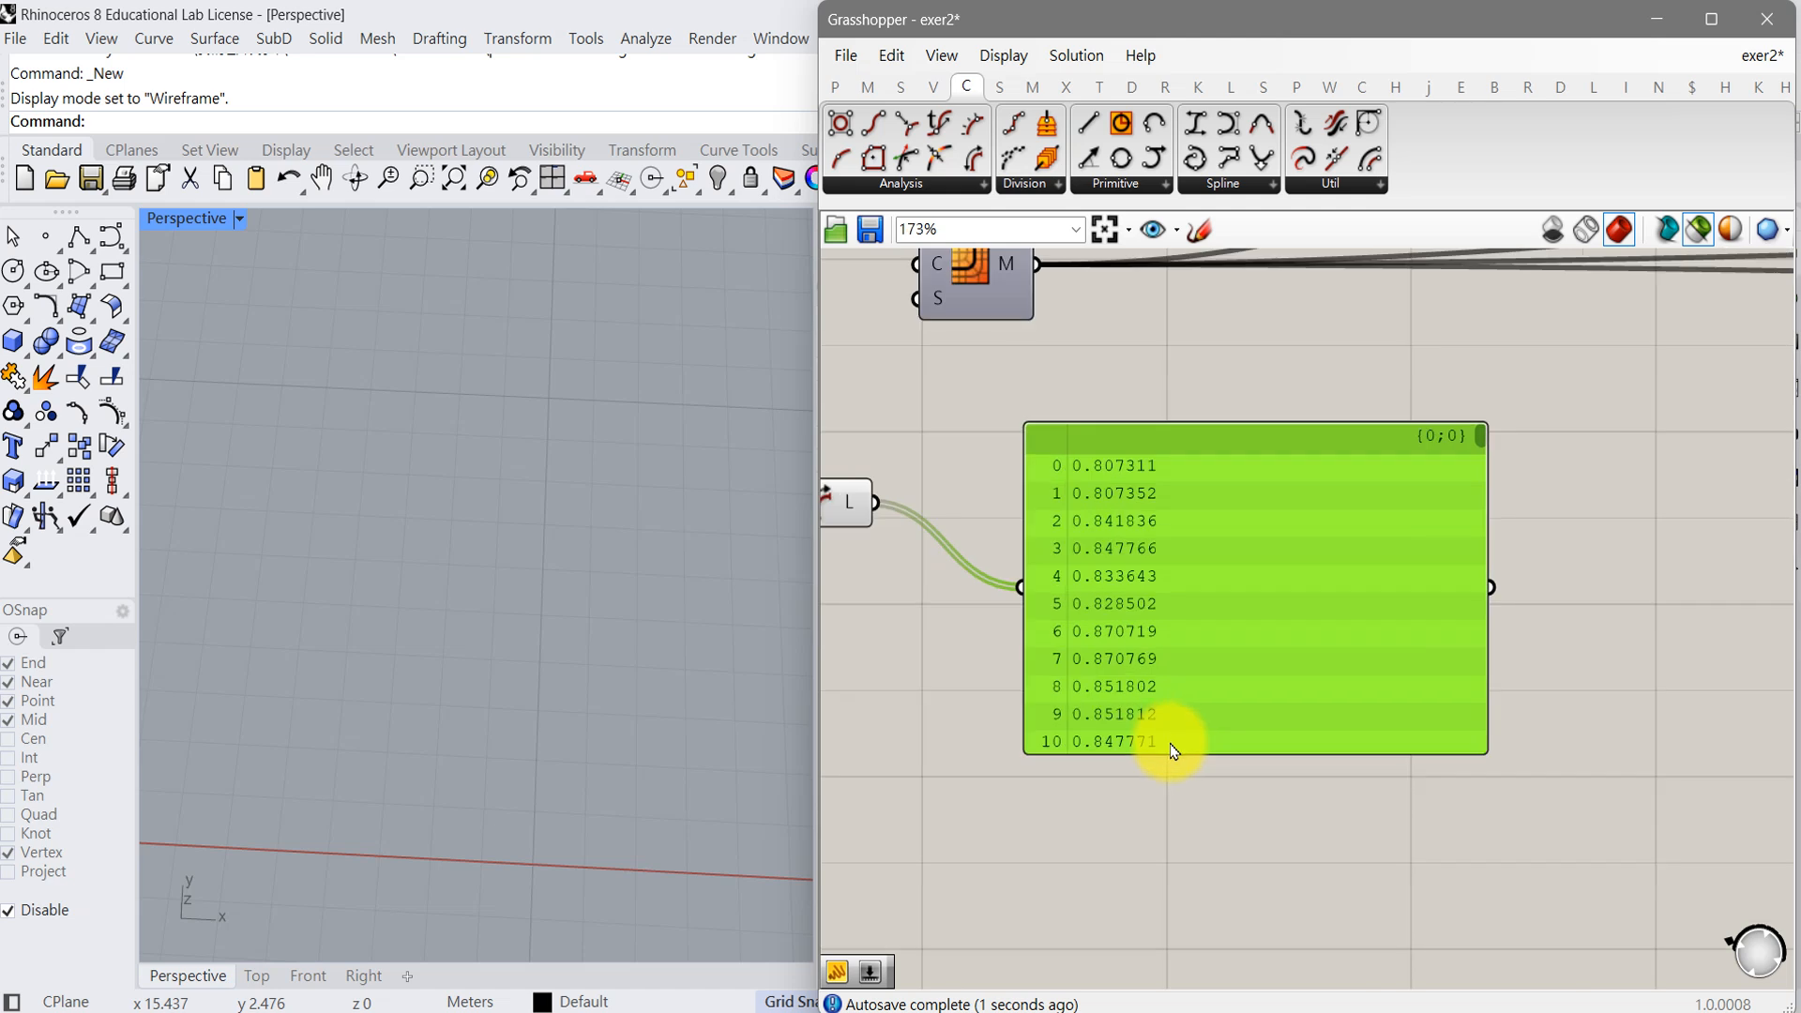
drag(1177, 747, 1198, 844)
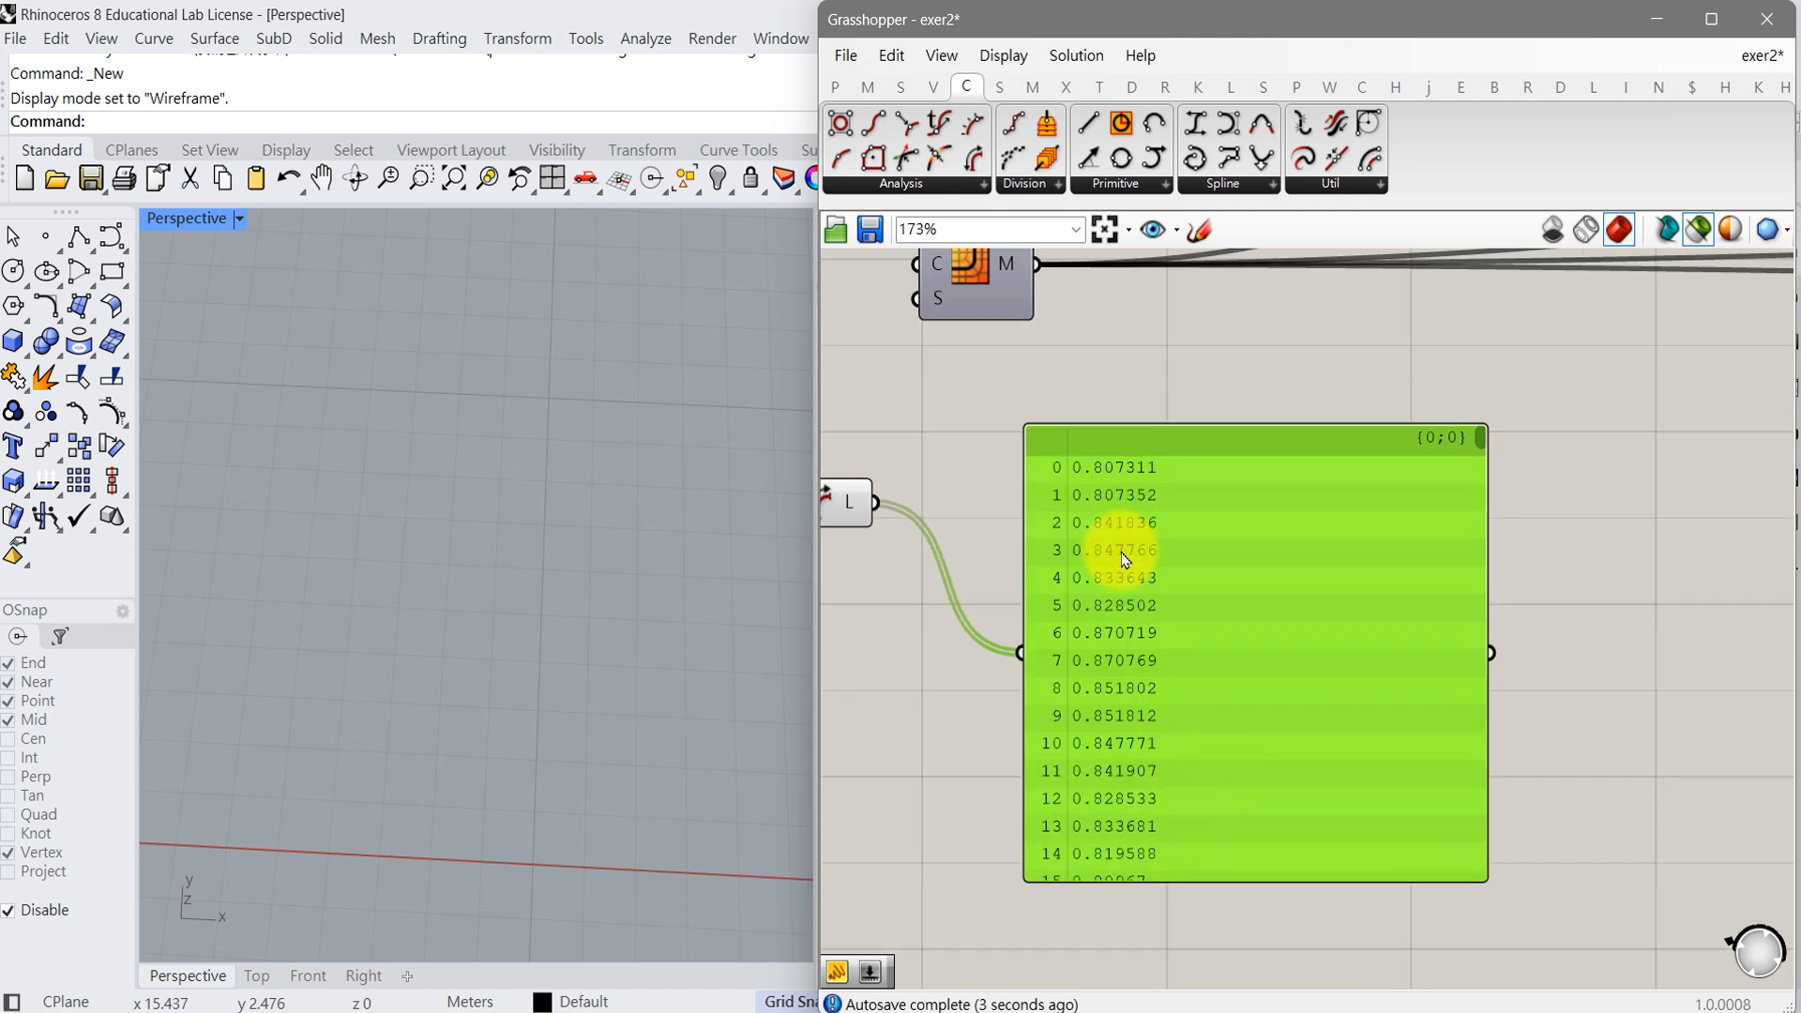
- Add a Bounds component fed by the edge lengths and display its domain in the panel
right_drag(1121, 548, 1245, 614)
right_drag(974, 499, 1263, 540)
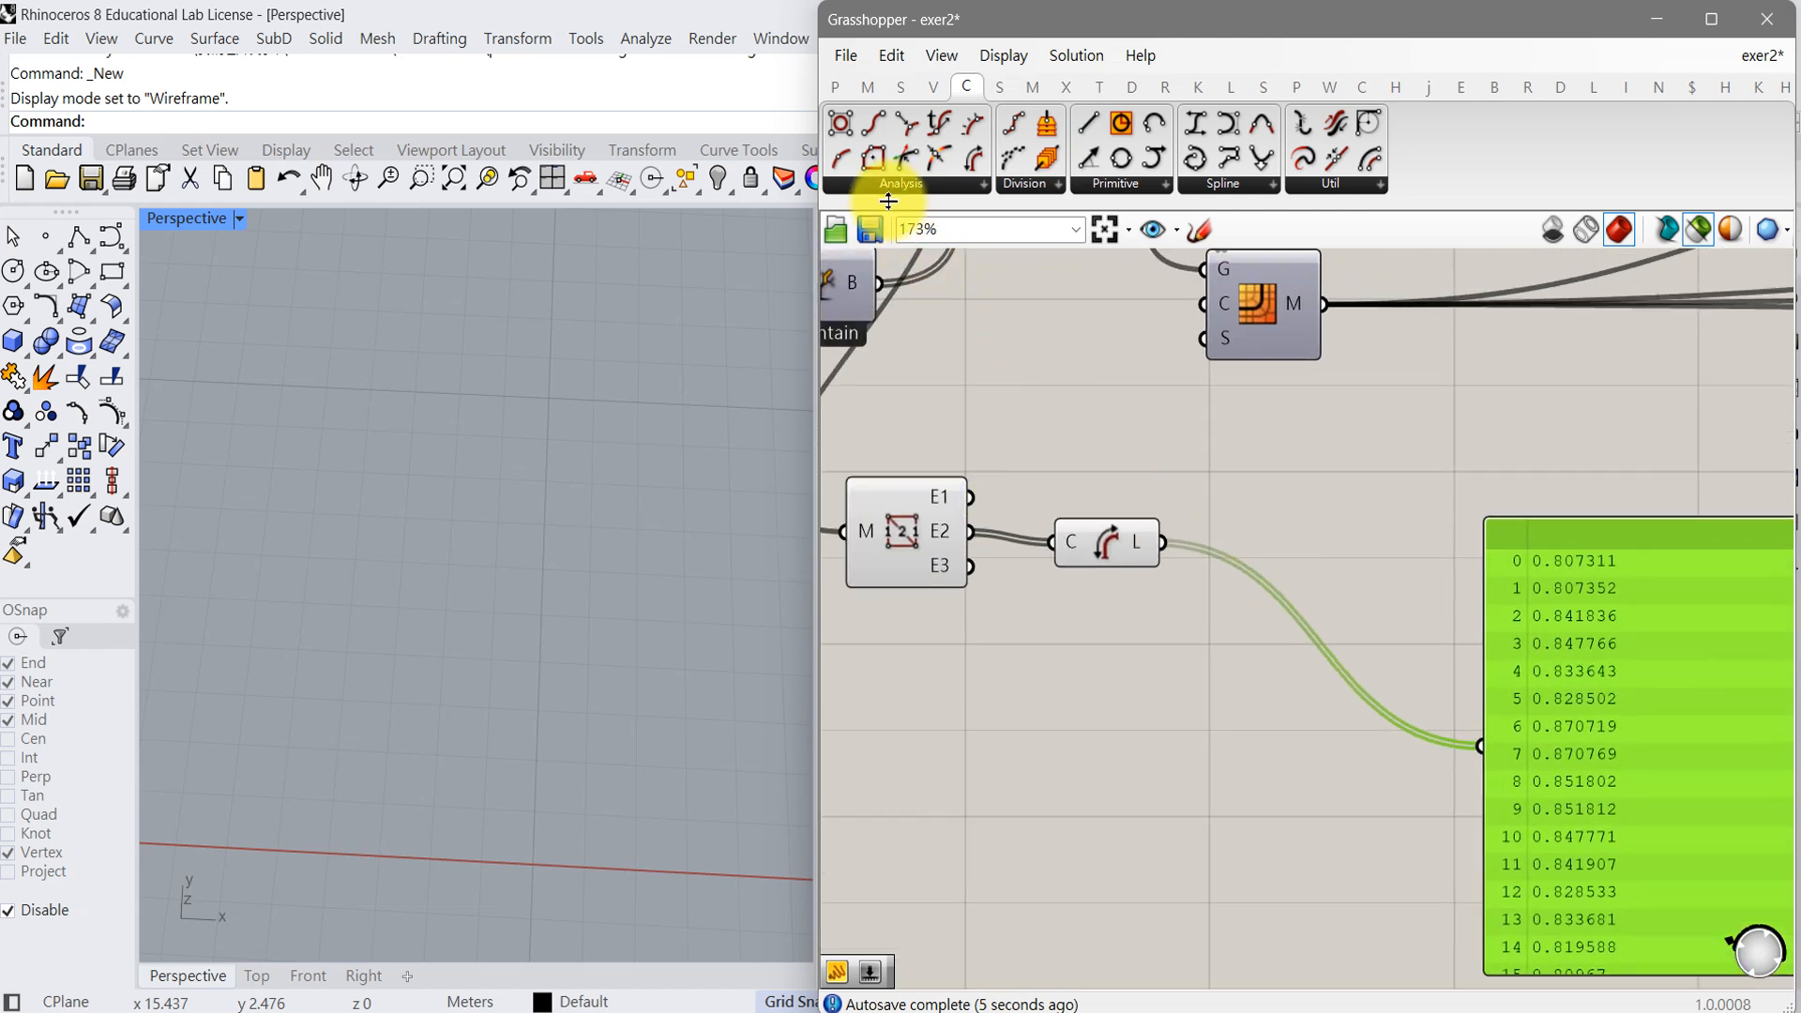
click(906, 185)
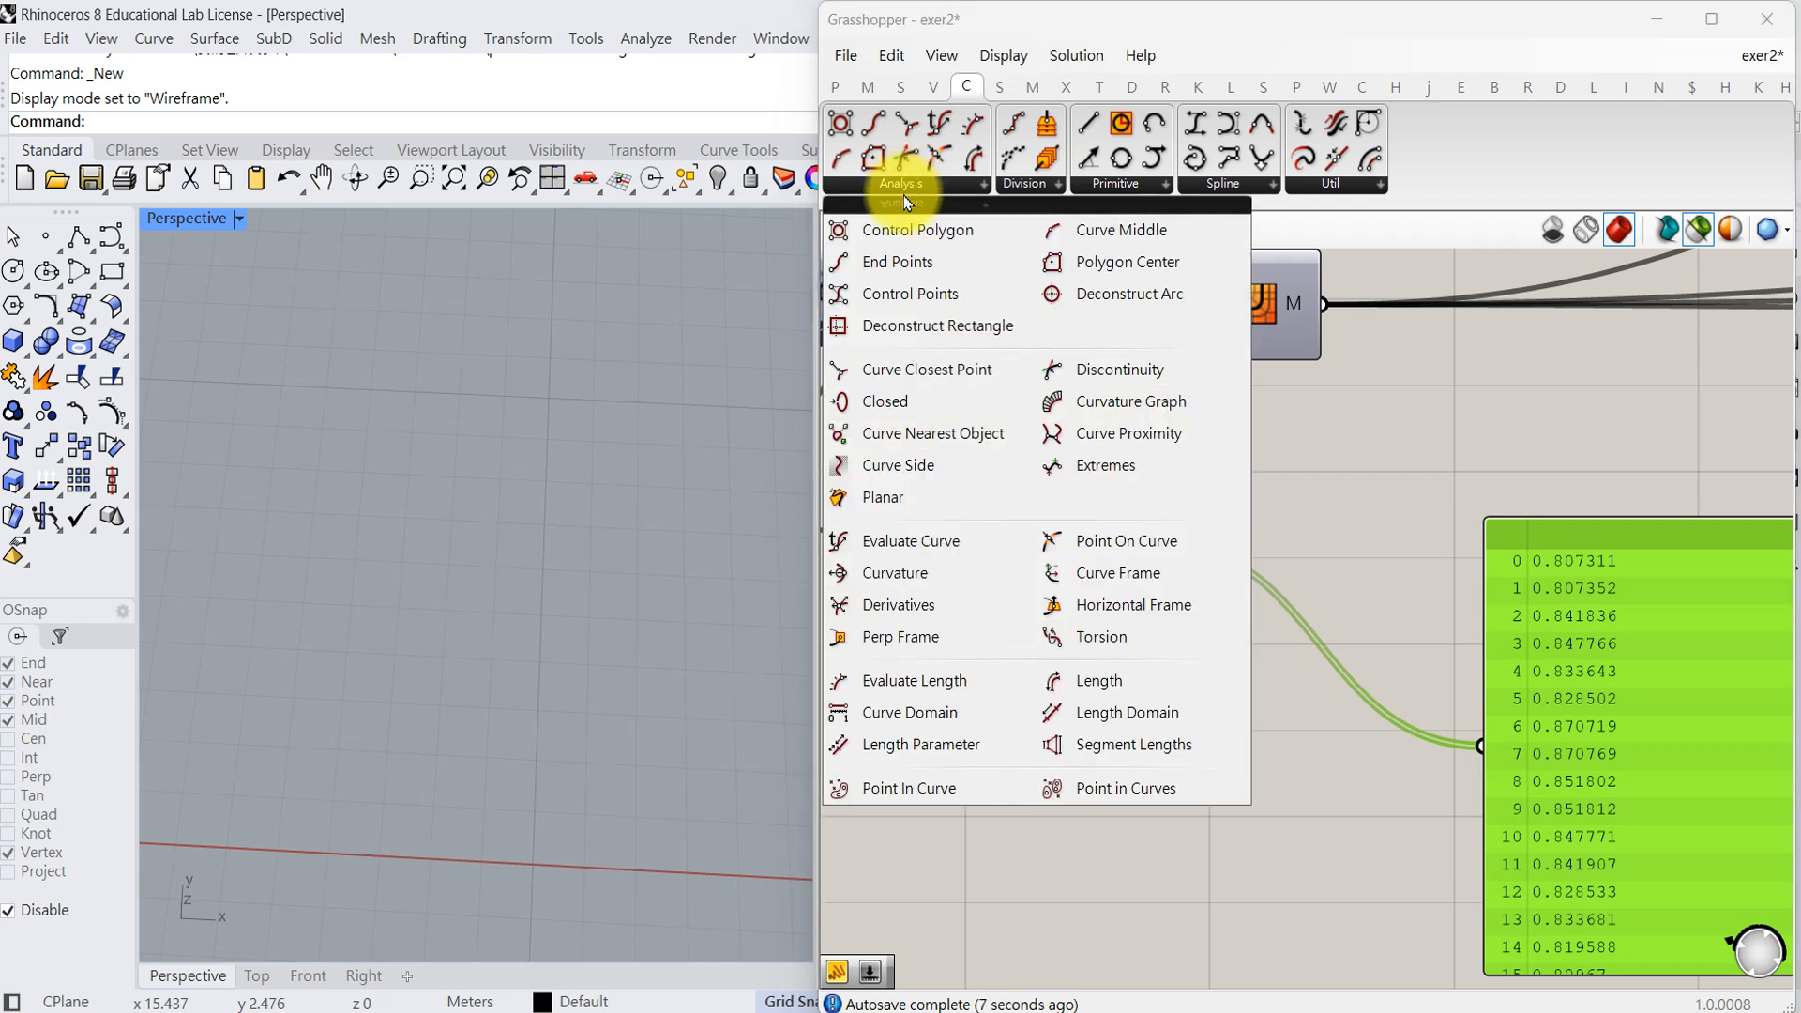
click(867, 87)
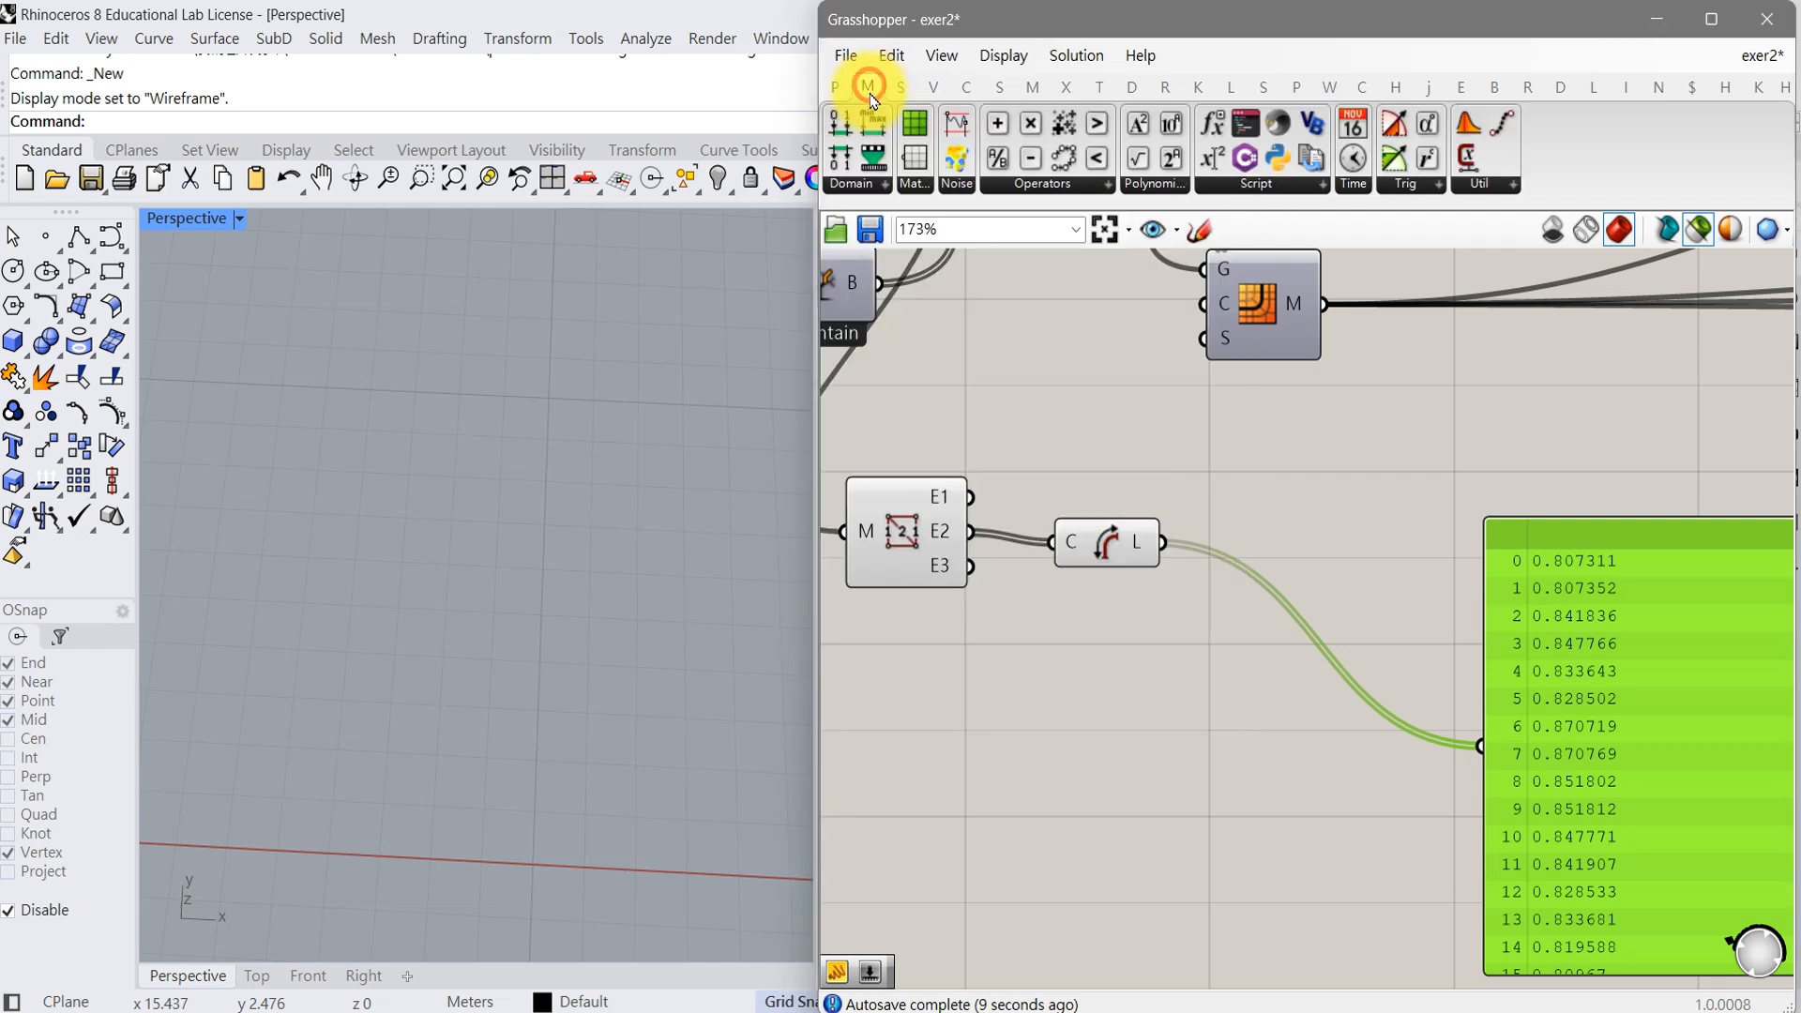
click(868, 192)
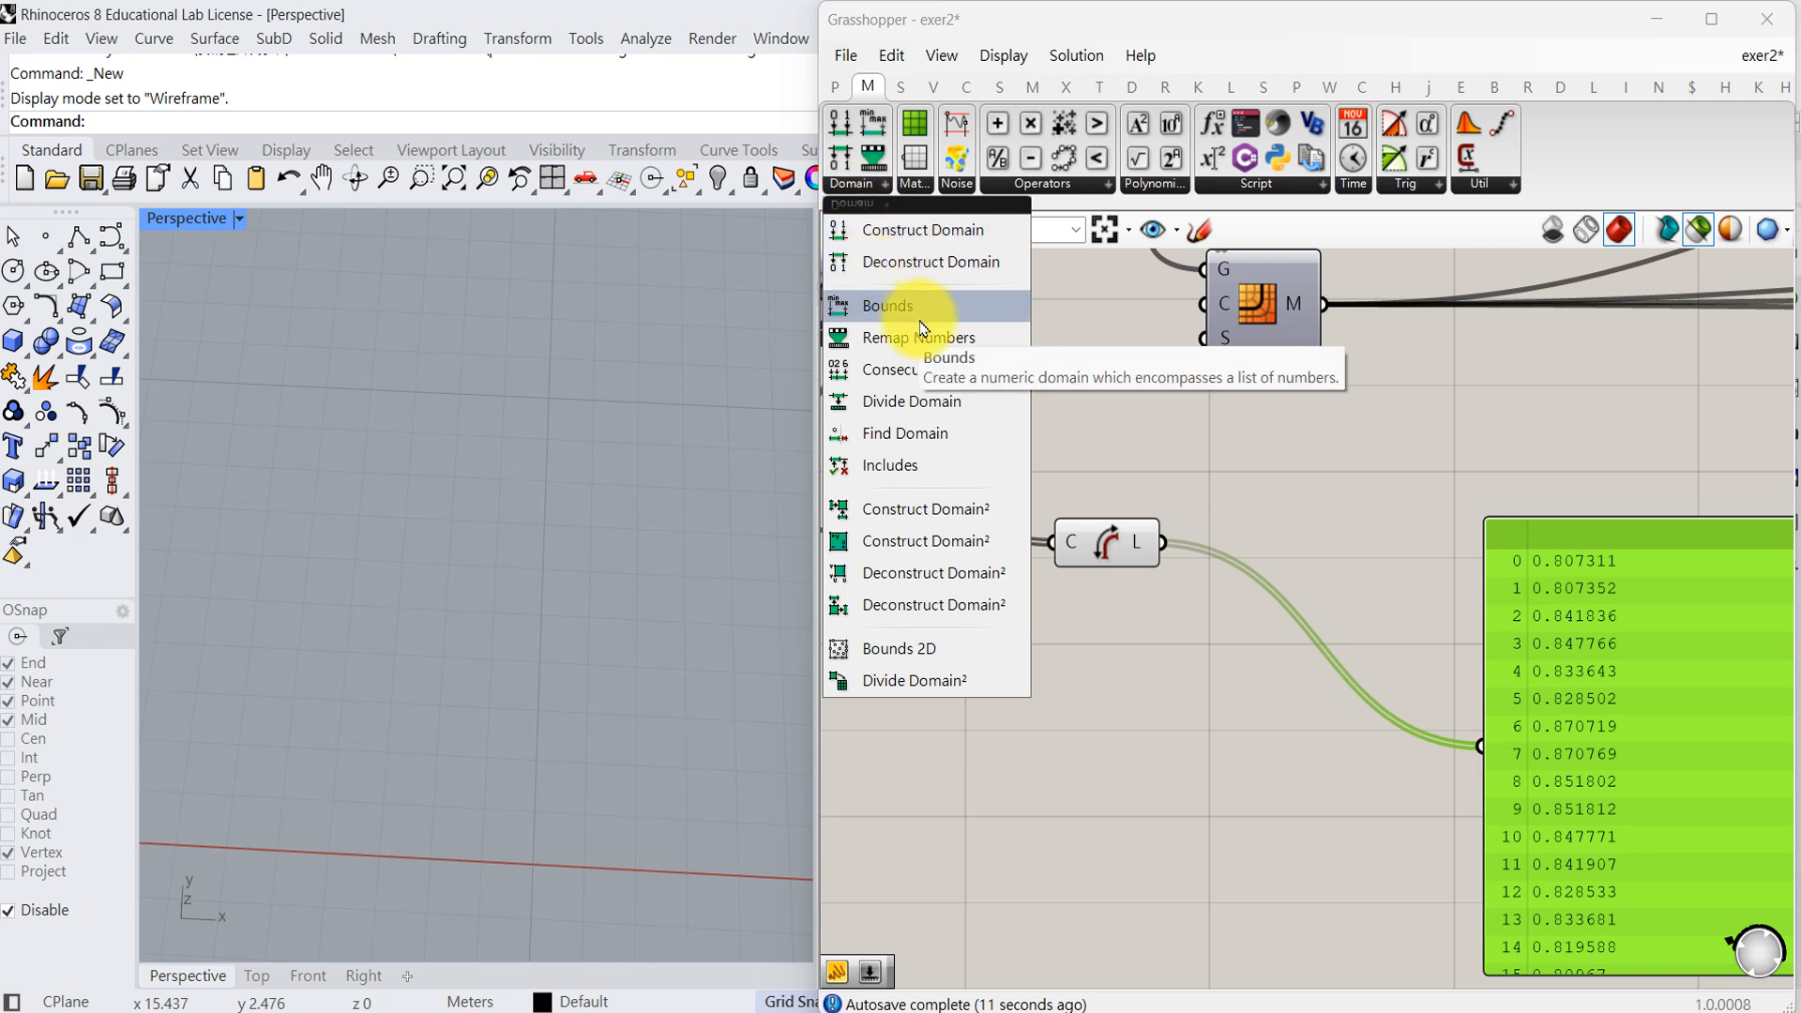
drag(904, 293, 1223, 574)
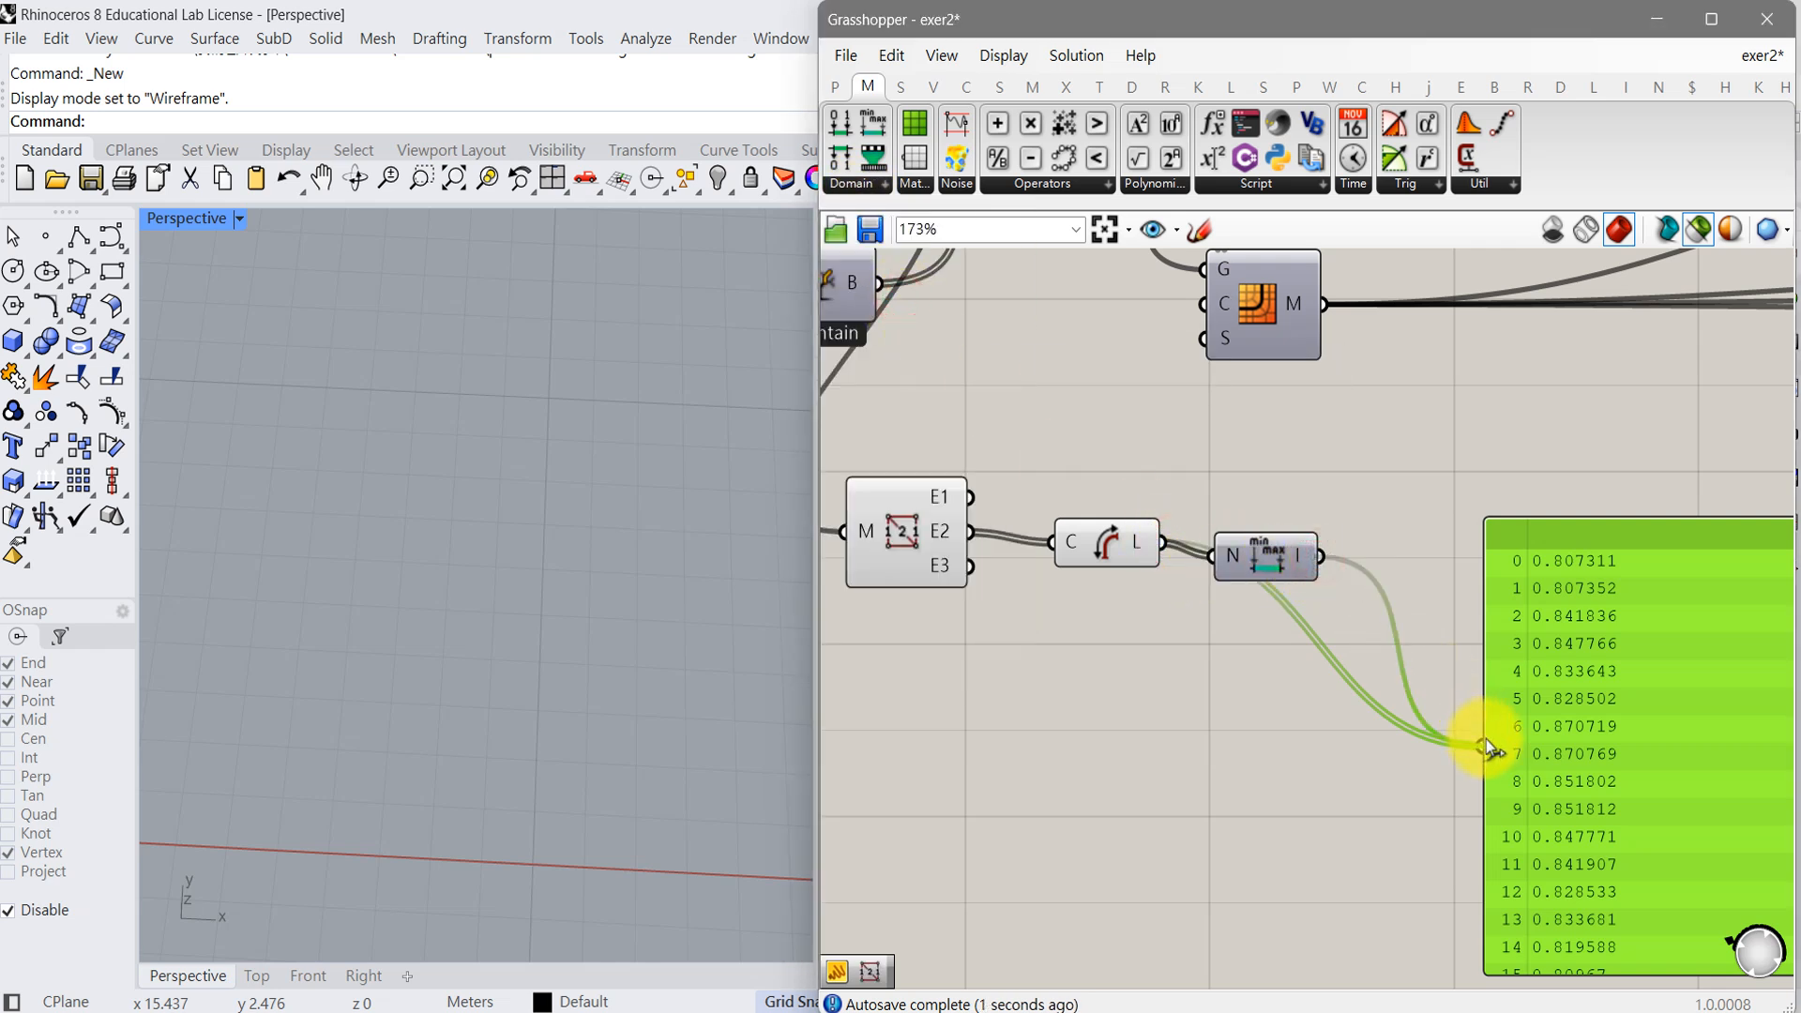
drag(1486, 748, 1483, 746)
right_drag(1455, 744, 1078, 711)
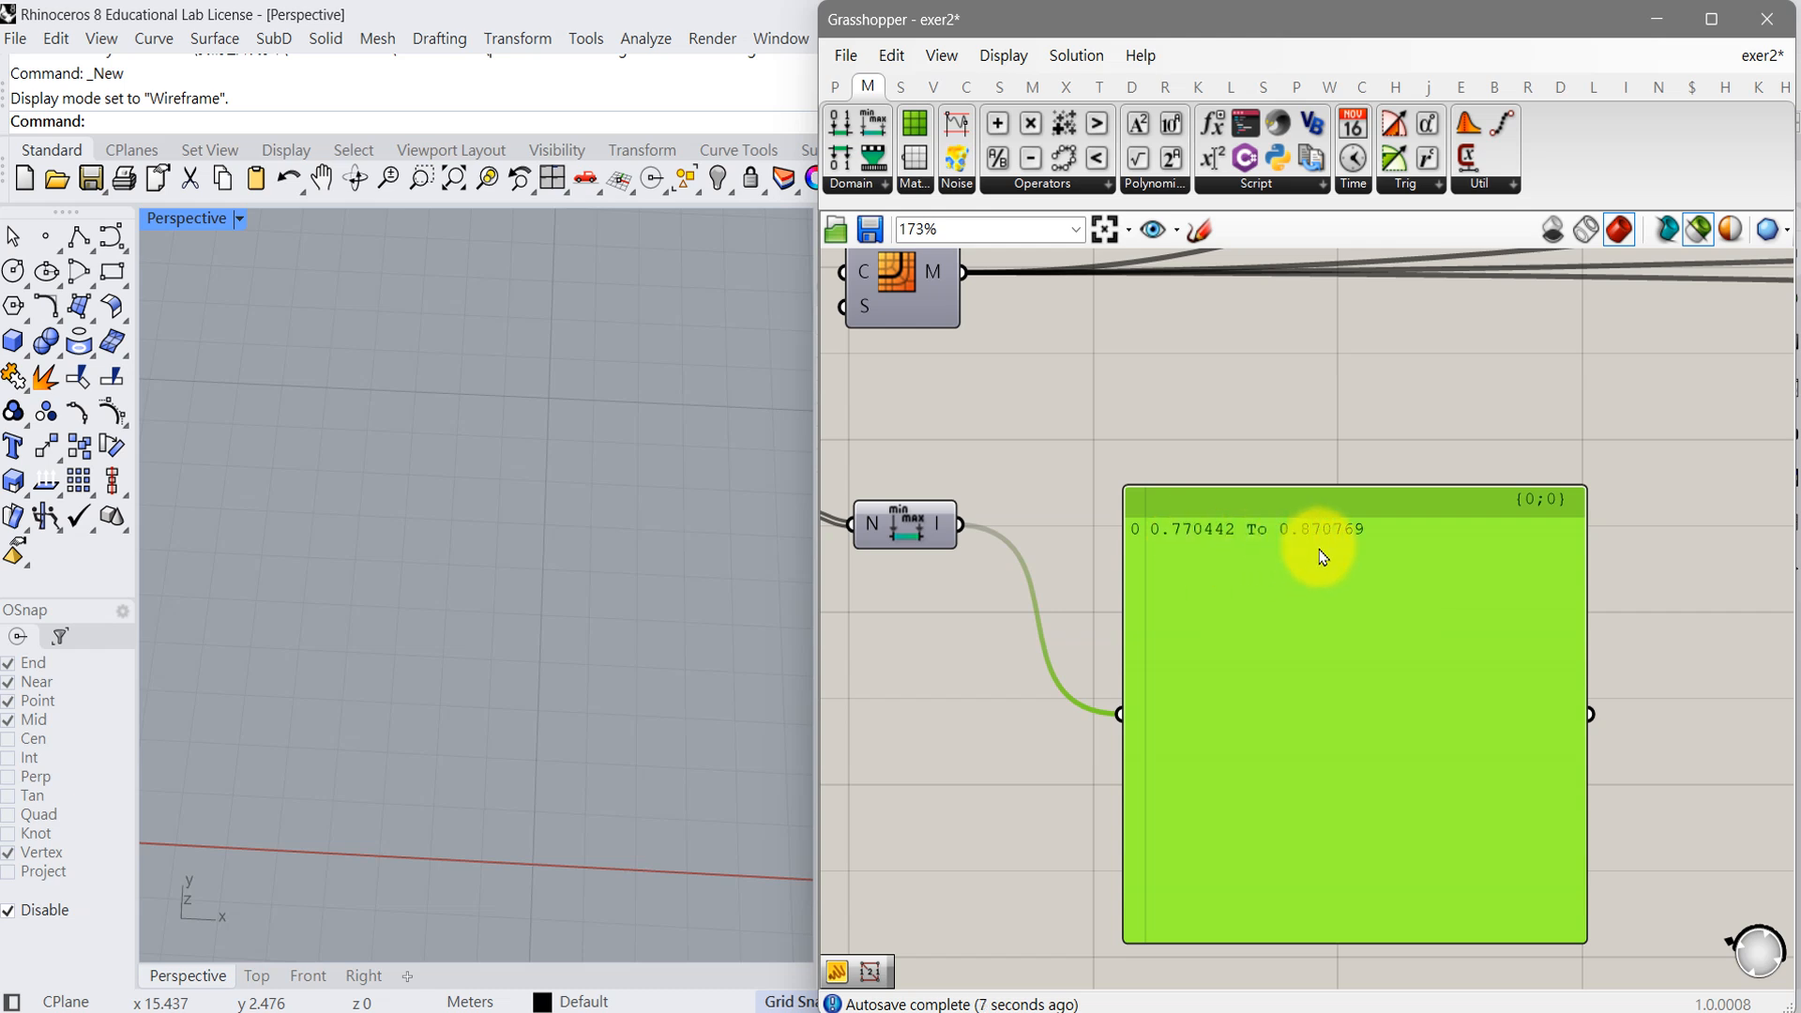
drag(1270, 587, 1337, 566)
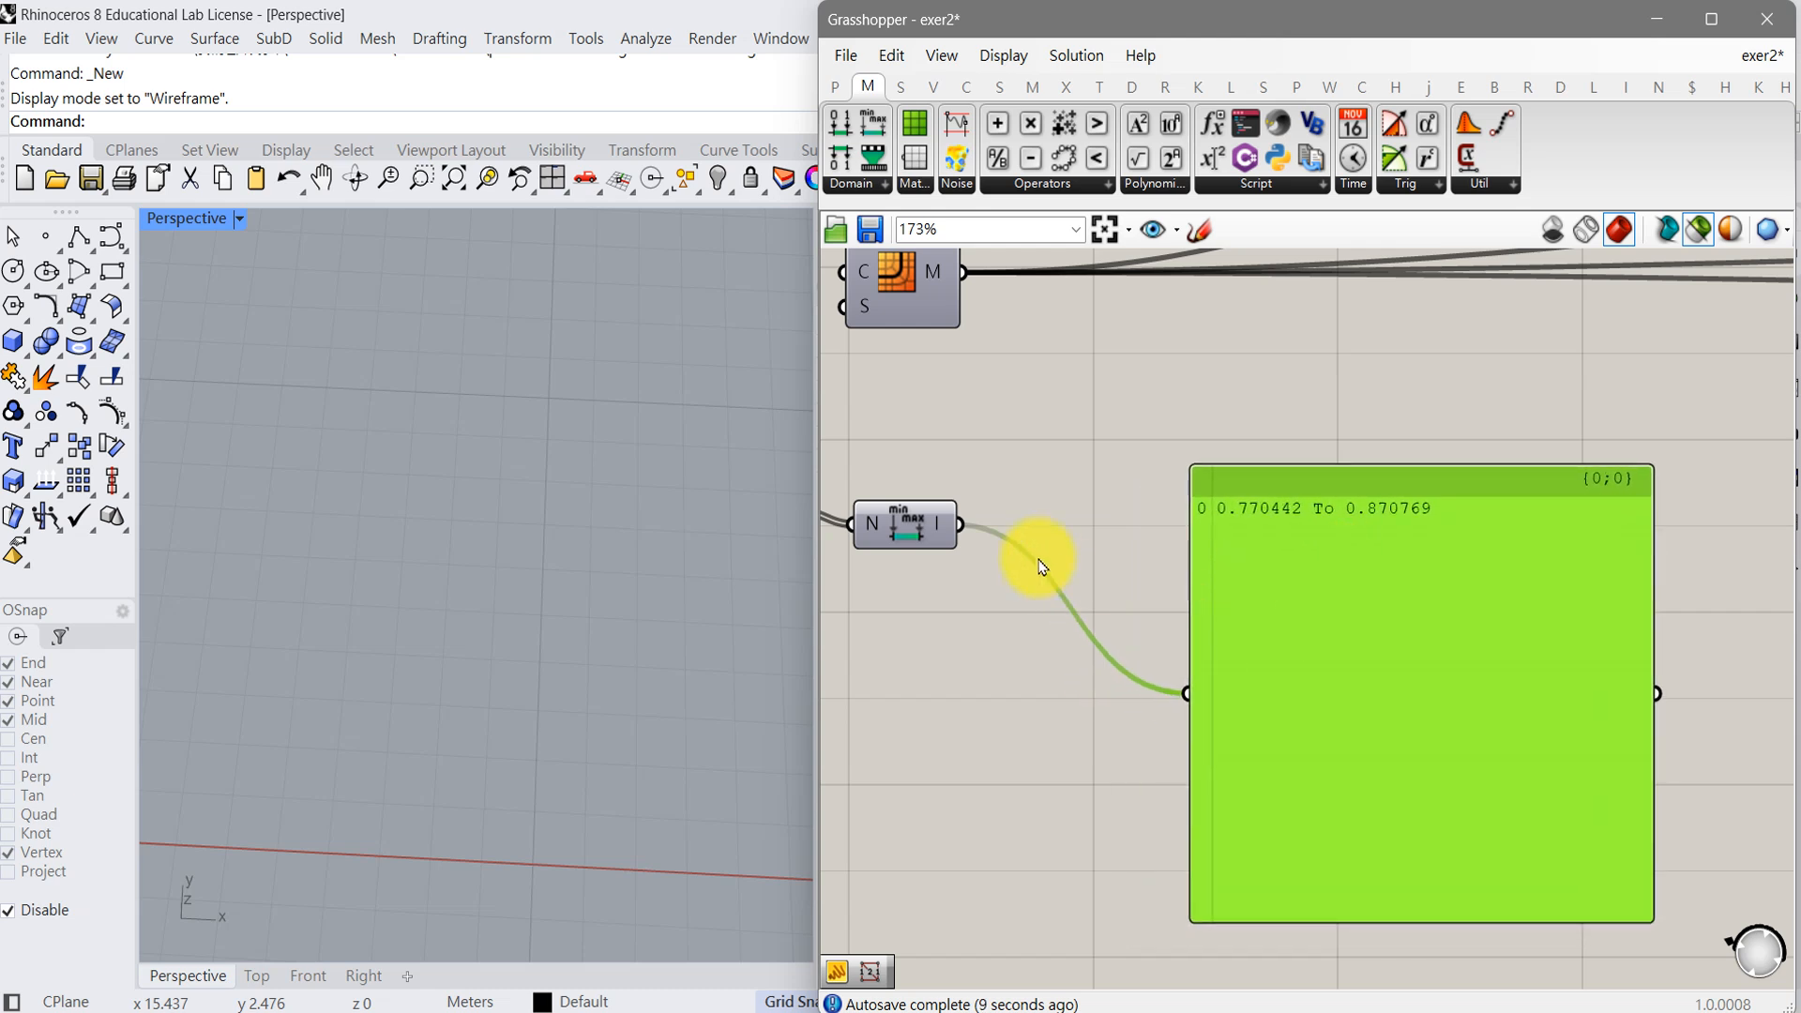
- Reconnect the panel to the Length output and extend it downward to read the individual edge lengths
right_drag(961, 586, 1211, 587)
drag(1050, 511, 1434, 694)
right_drag(1404, 734, 1066, 675)
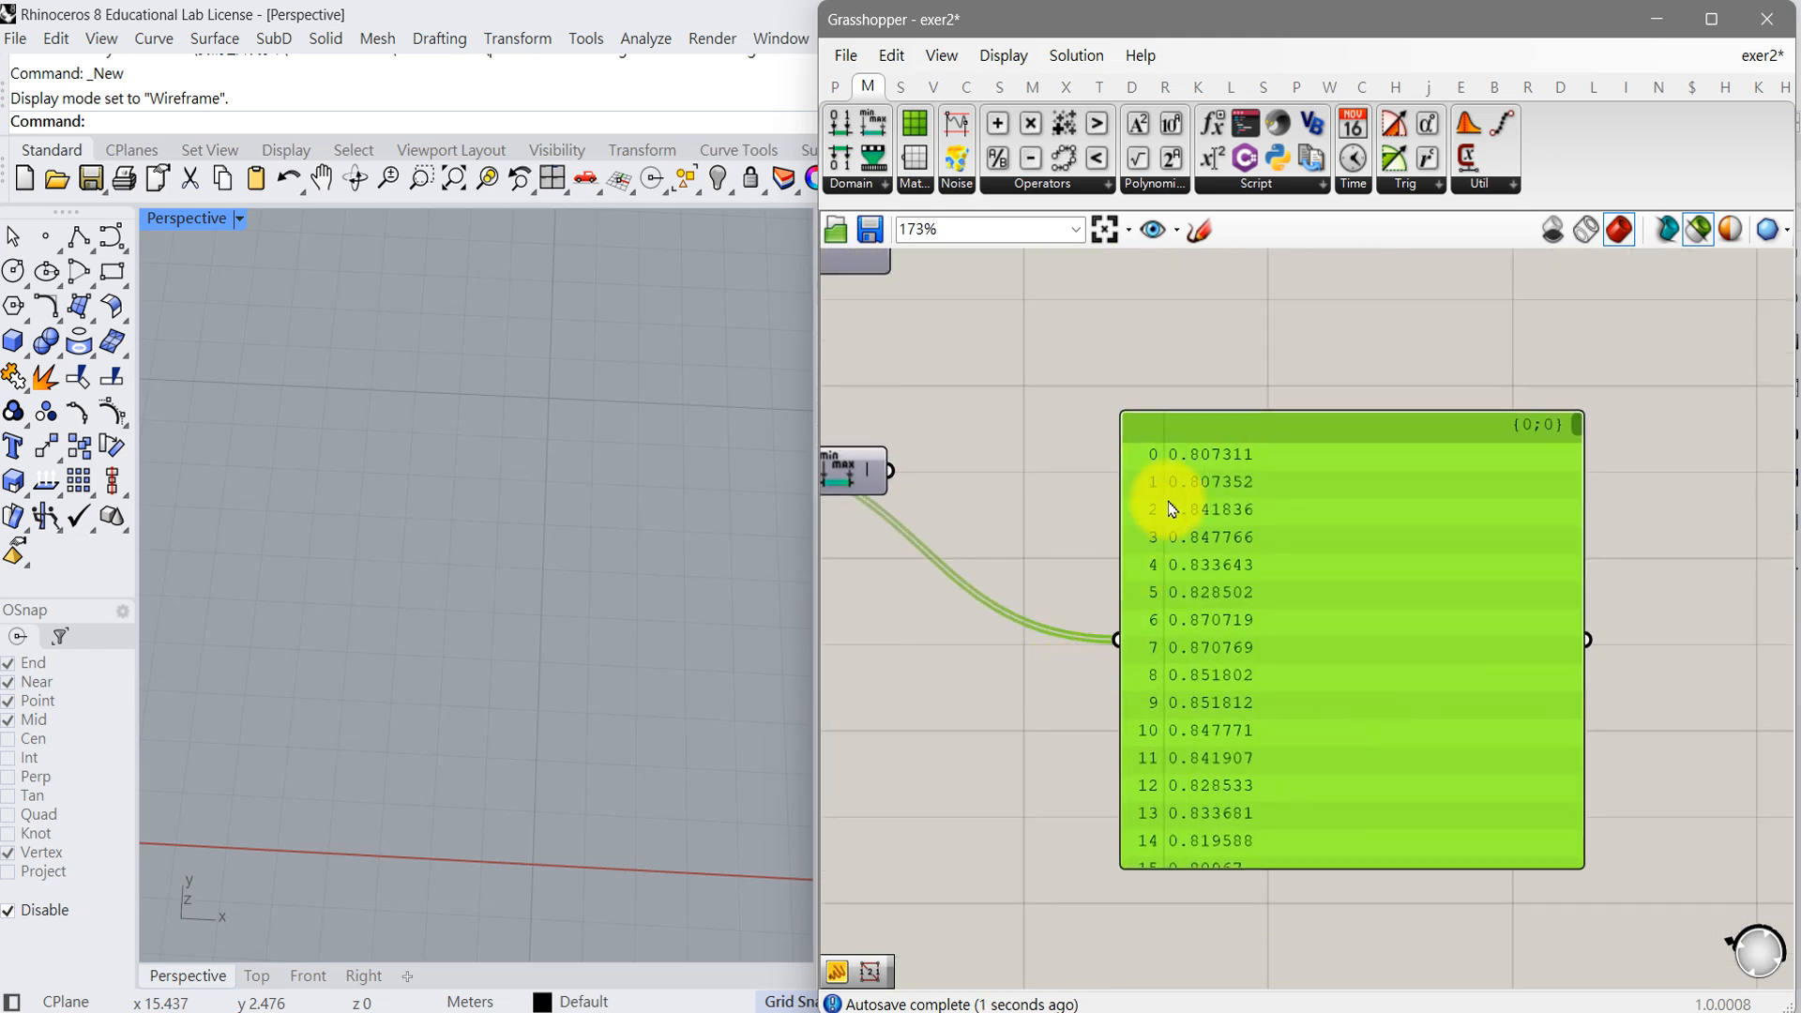
drag(1278, 866, 1285, 938)
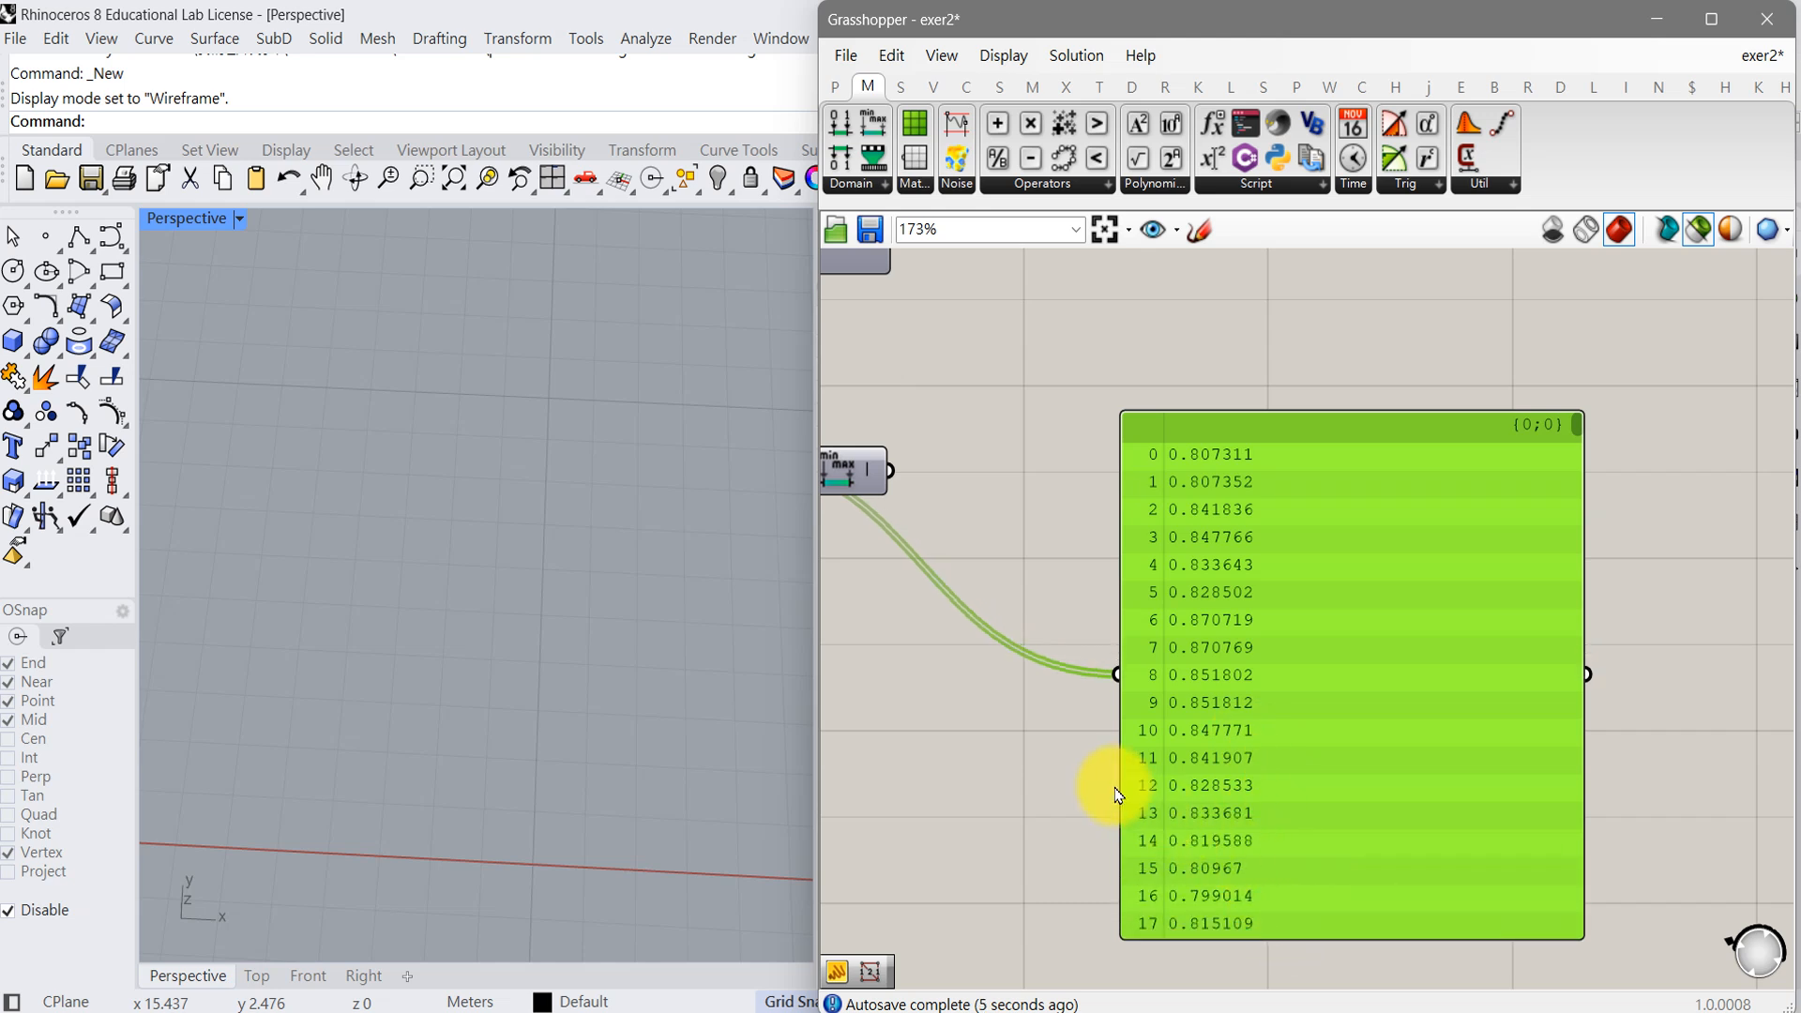
right_drag(1050, 776, 1222, 806)
right_drag(1076, 722, 1267, 763)
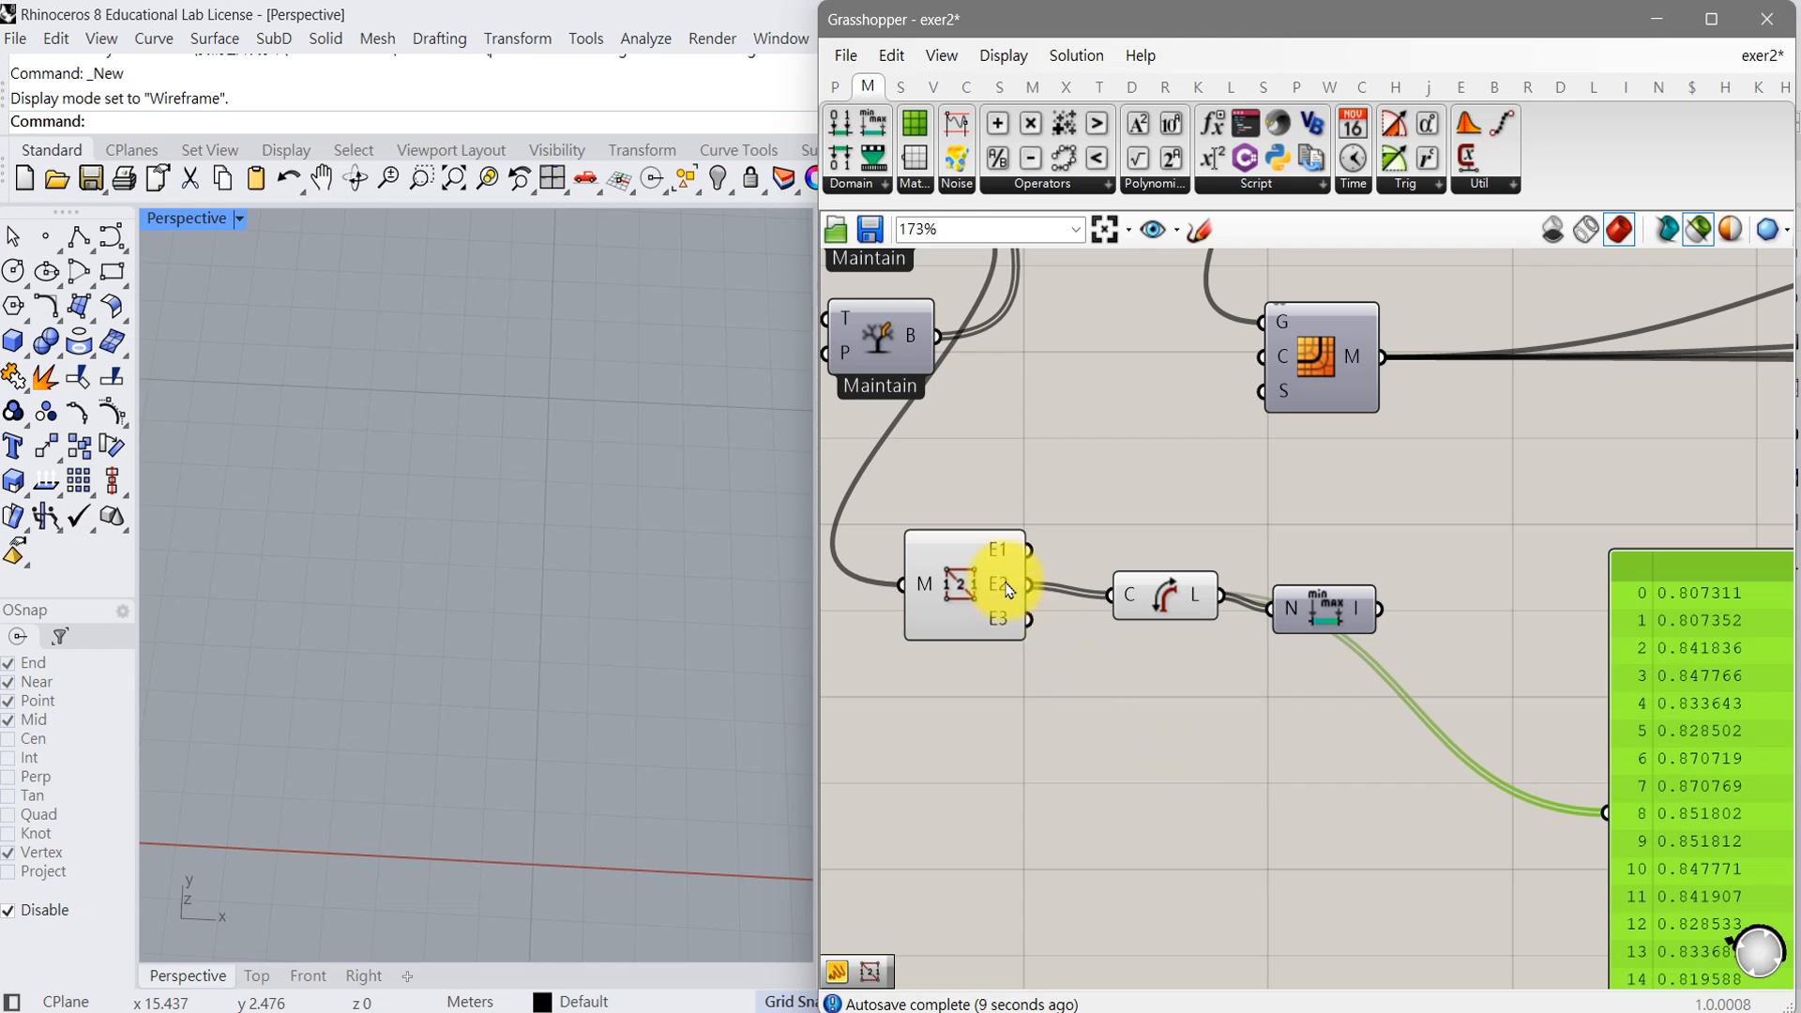
mouse_move(1007, 588)
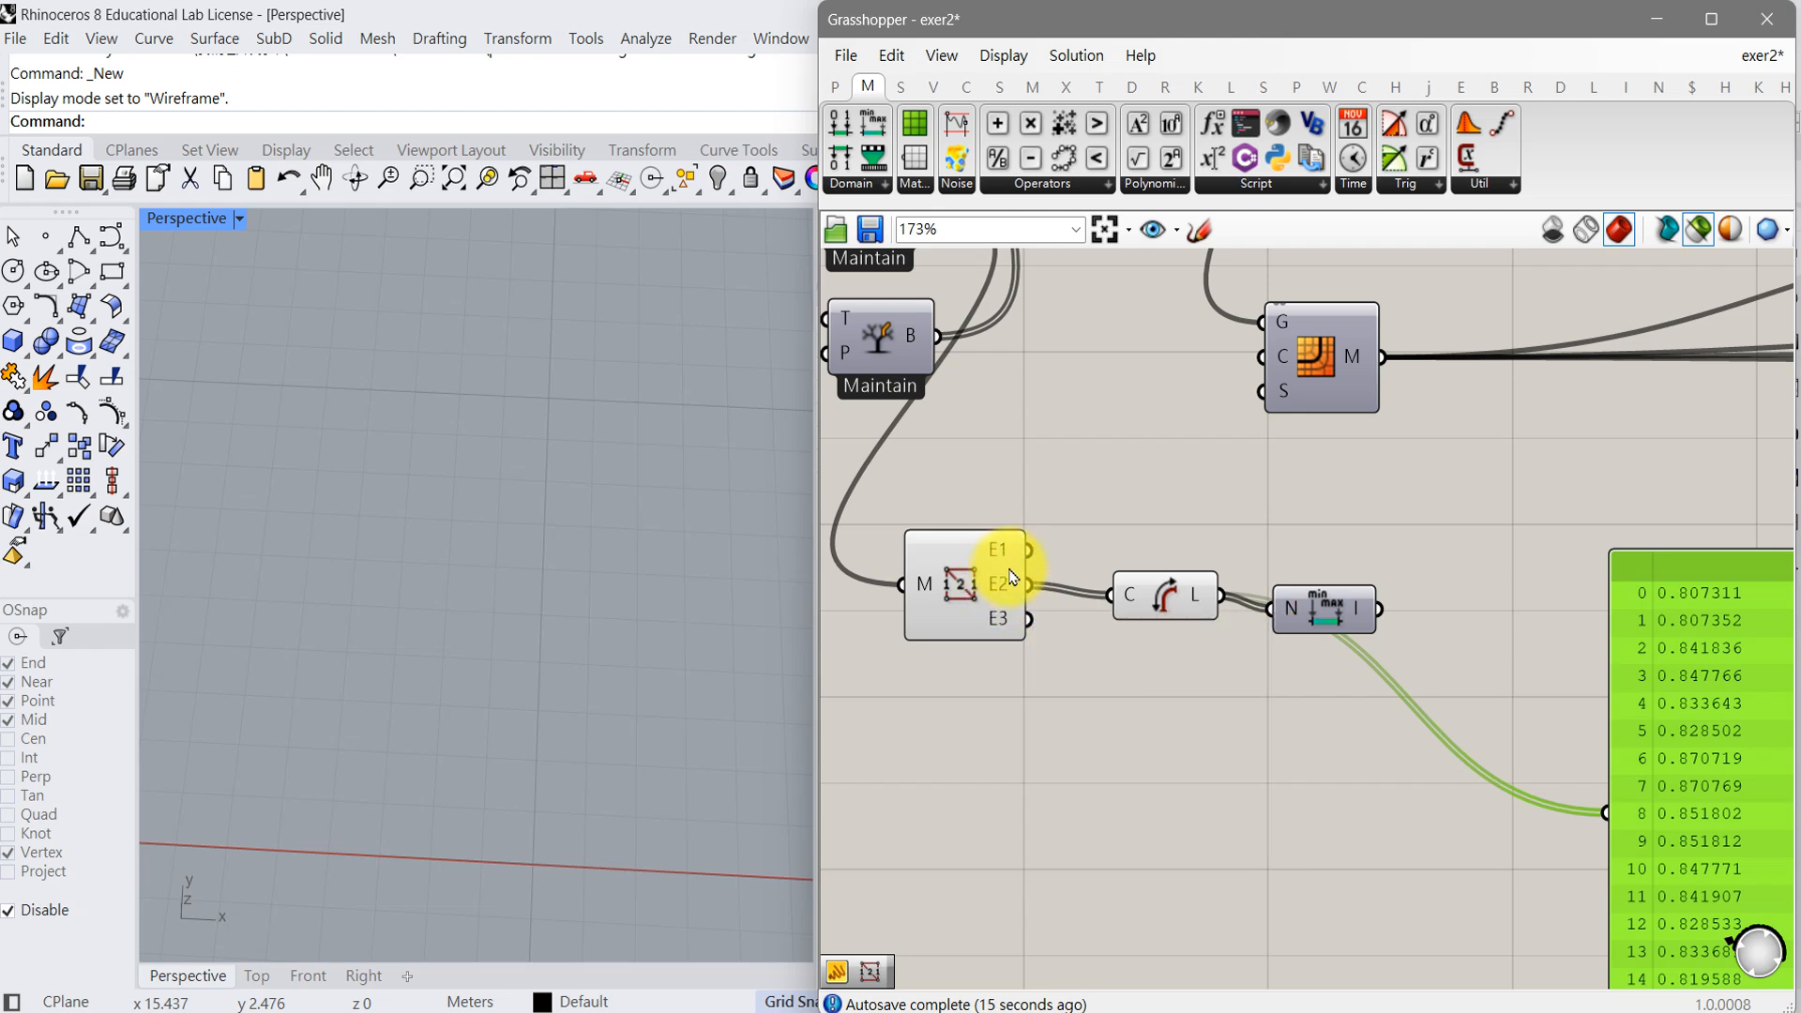
- Release the Data Dam so the relaxed mesh and anchor points pass to the downstream components
right_drag(1017, 711, 1110, 806)
right_drag(1065, 579, 1081, 769)
right_drag(1124, 664, 1089, 811)
right_drag(1133, 728, 1173, 781)
scroll(1094, 782, down, 1)
scroll(1075, 808, up, 1)
scroll(1088, 809, down, 1)
scroll(1057, 807, down, 2)
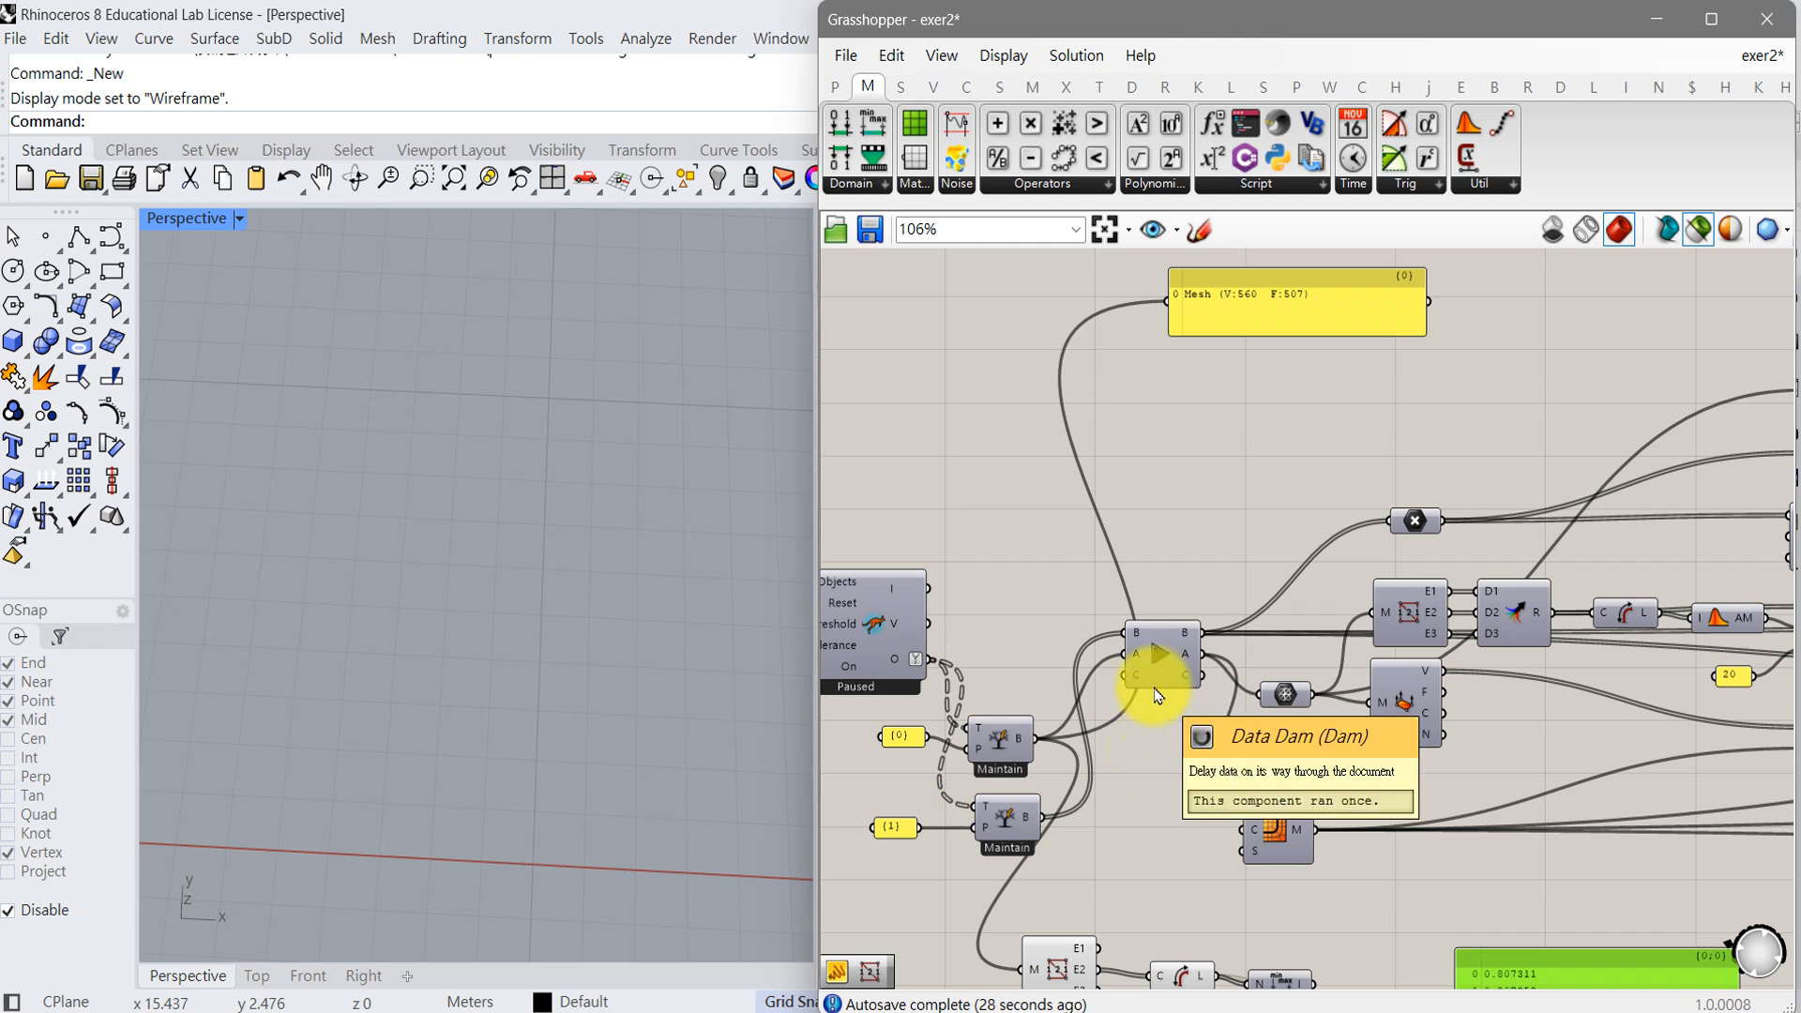
click(1158, 655)
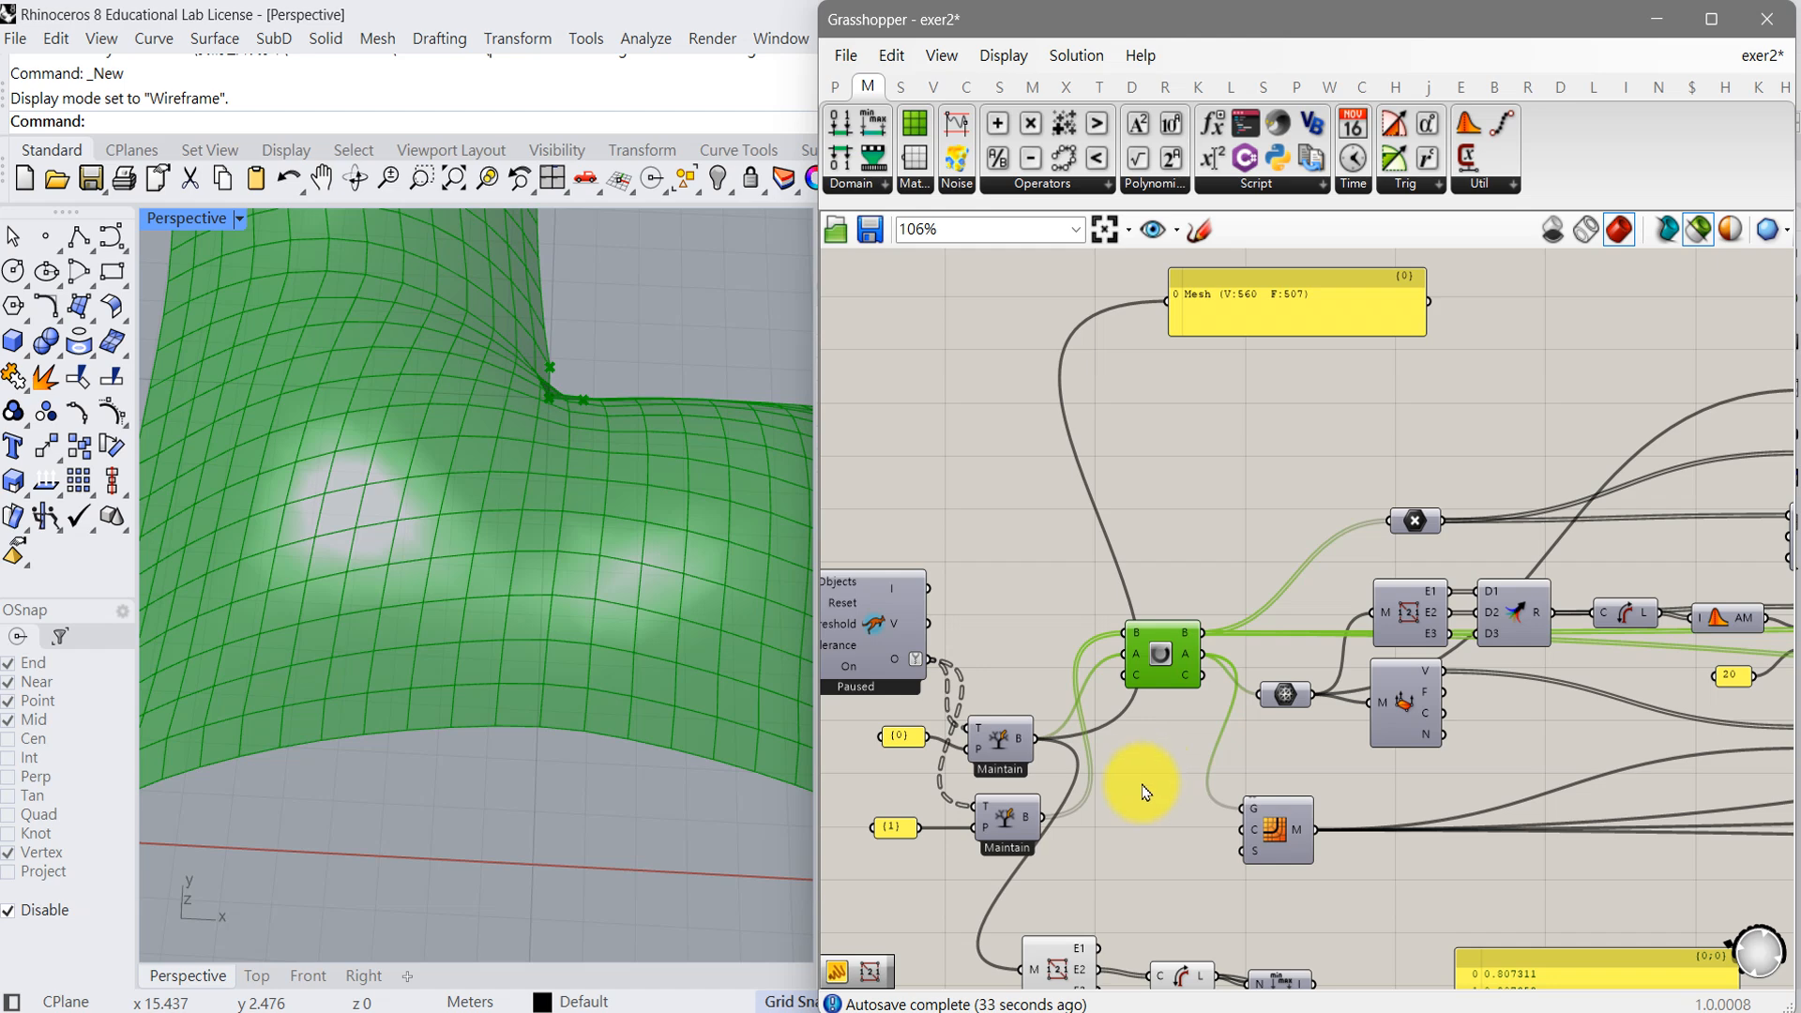
- Preview the Mesh parameter fed by the Data Dam and review the surrounding goals and solver setup
right_drag(1144, 791, 1066, 807)
click(1210, 708)
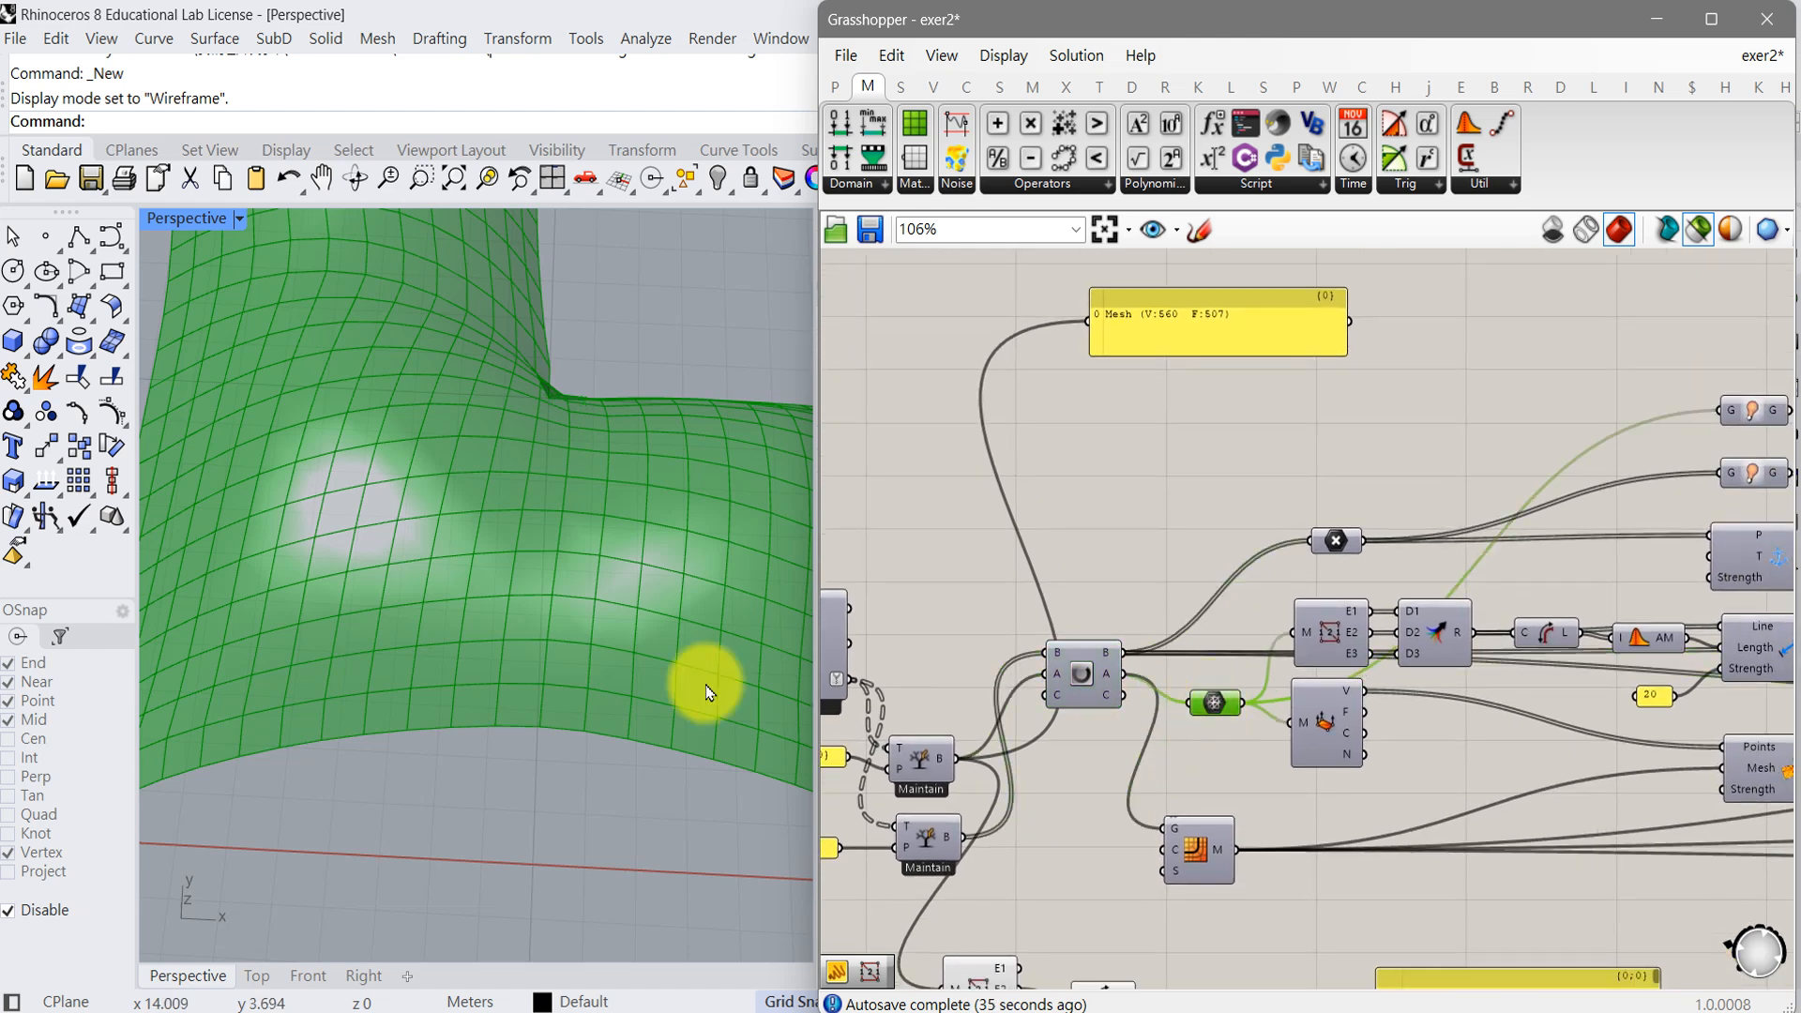
right_drag(562, 635, 657, 685)
right_drag(1060, 649, 1367, 648)
right_drag(1474, 736, 976, 760)
right_drag(891, 593, 1444, 665)
right_drag(1219, 535, 1576, 611)
right_drag(1139, 734, 1149, 631)
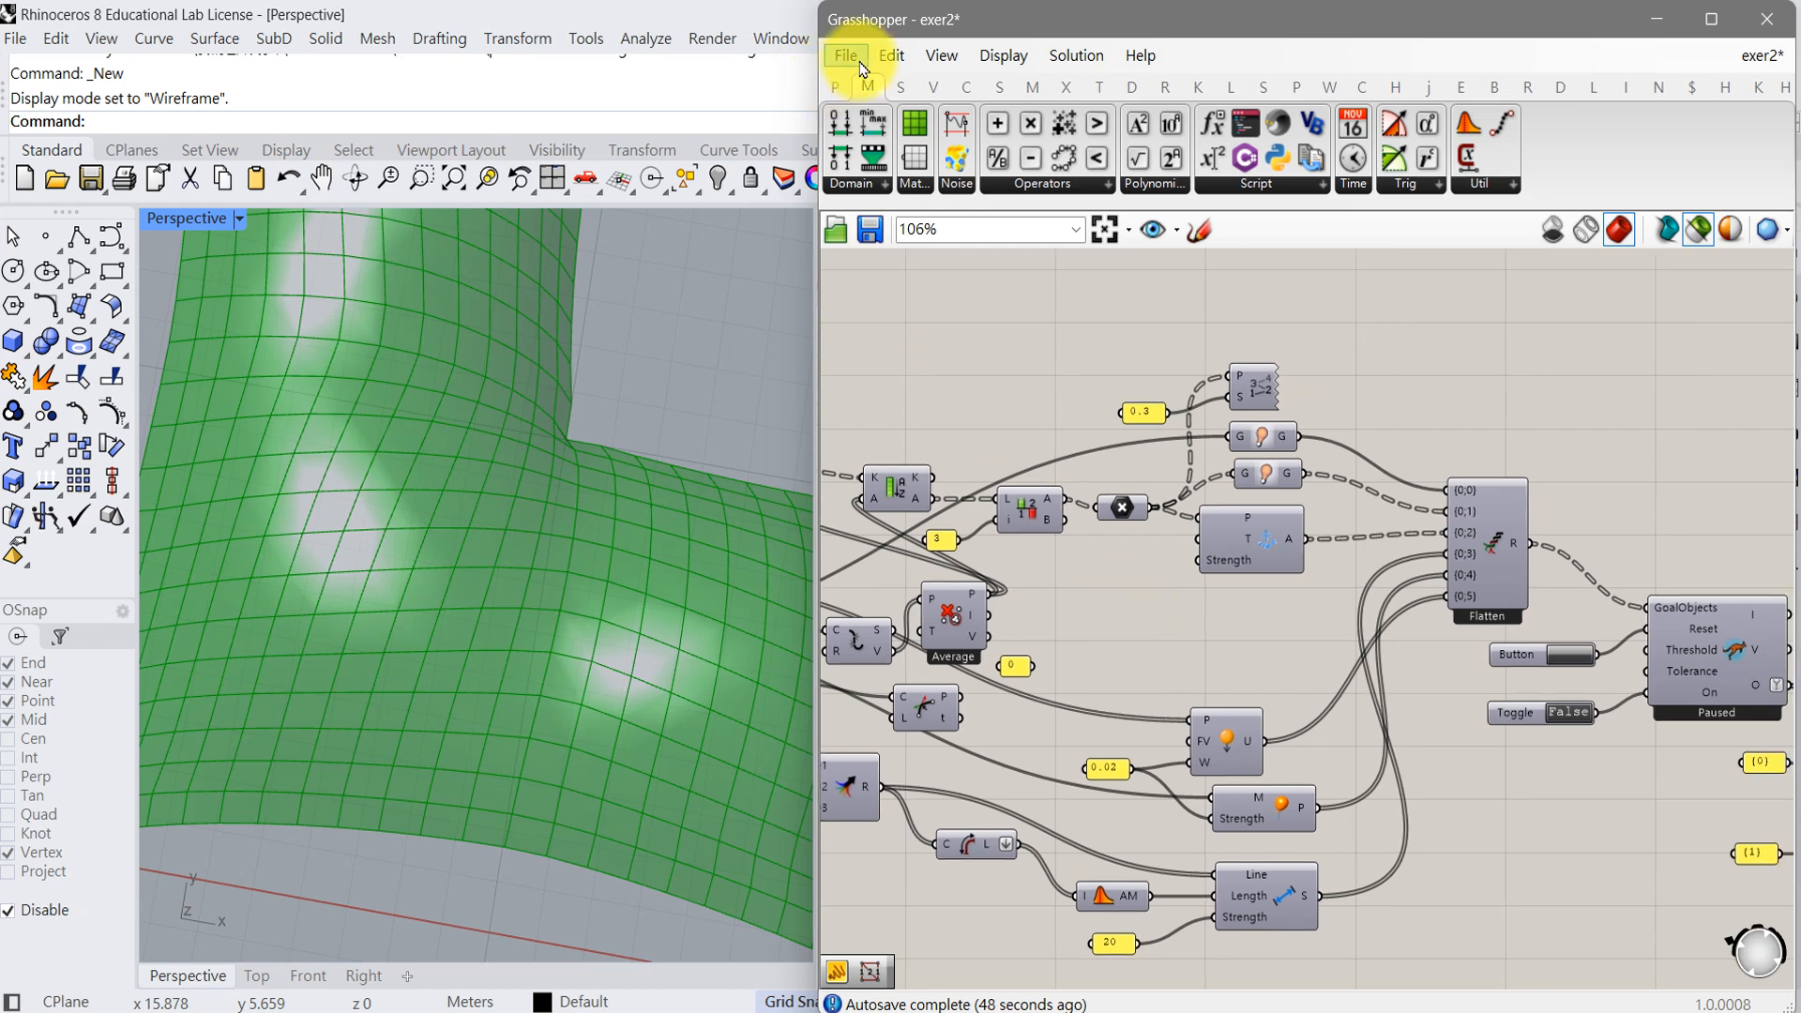
- Open the Grasshopper definition exer1101.gh from the 1101 folder and show its "make edge planar" solver group
click(848, 59)
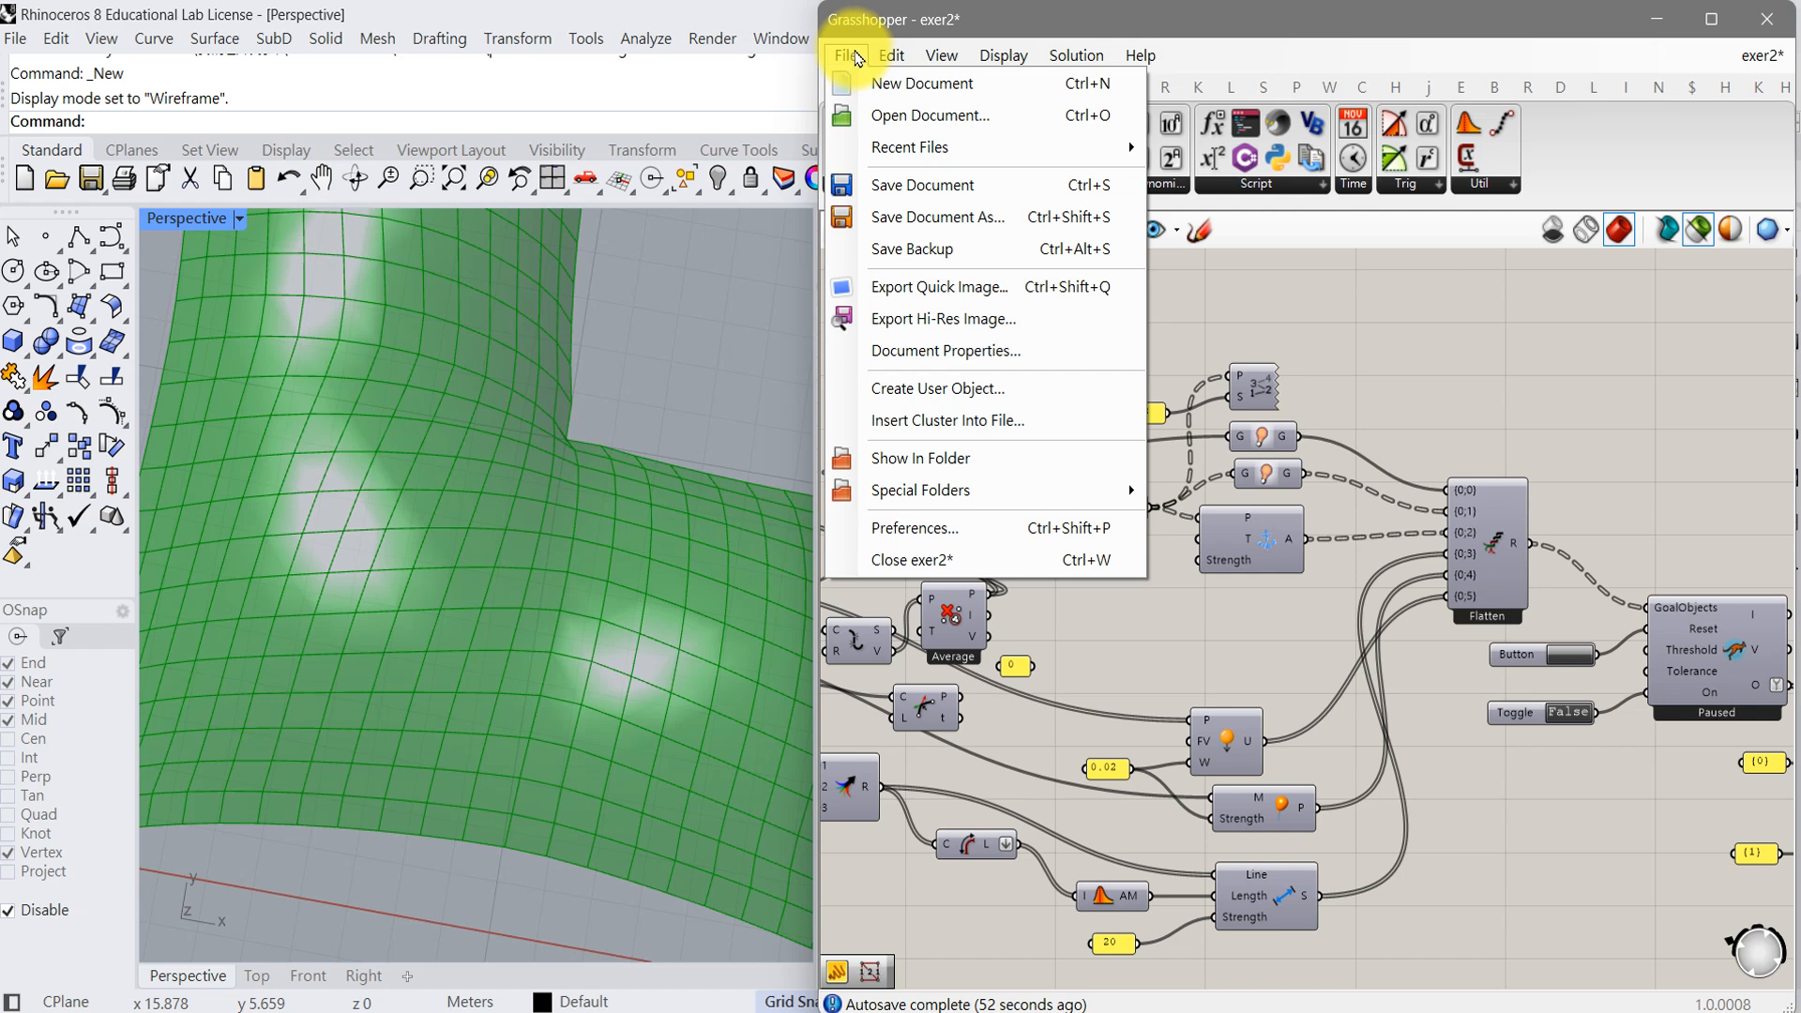
click(910, 125)
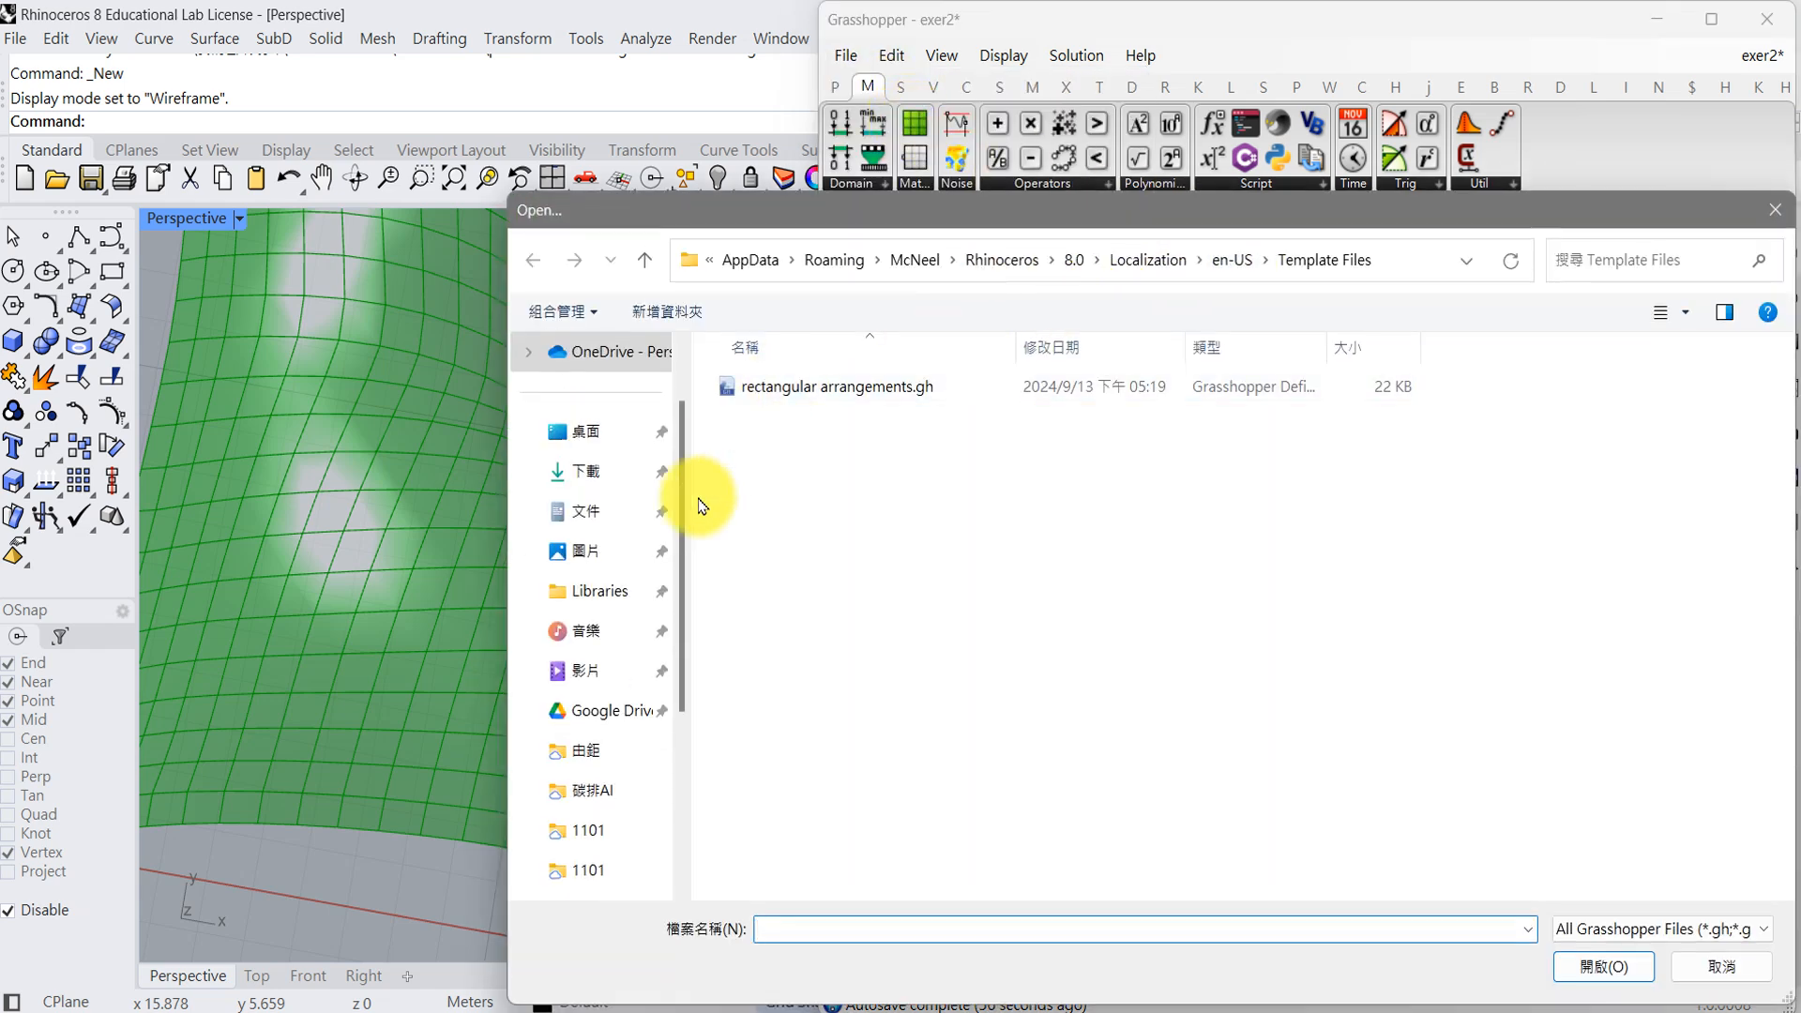
click(597, 840)
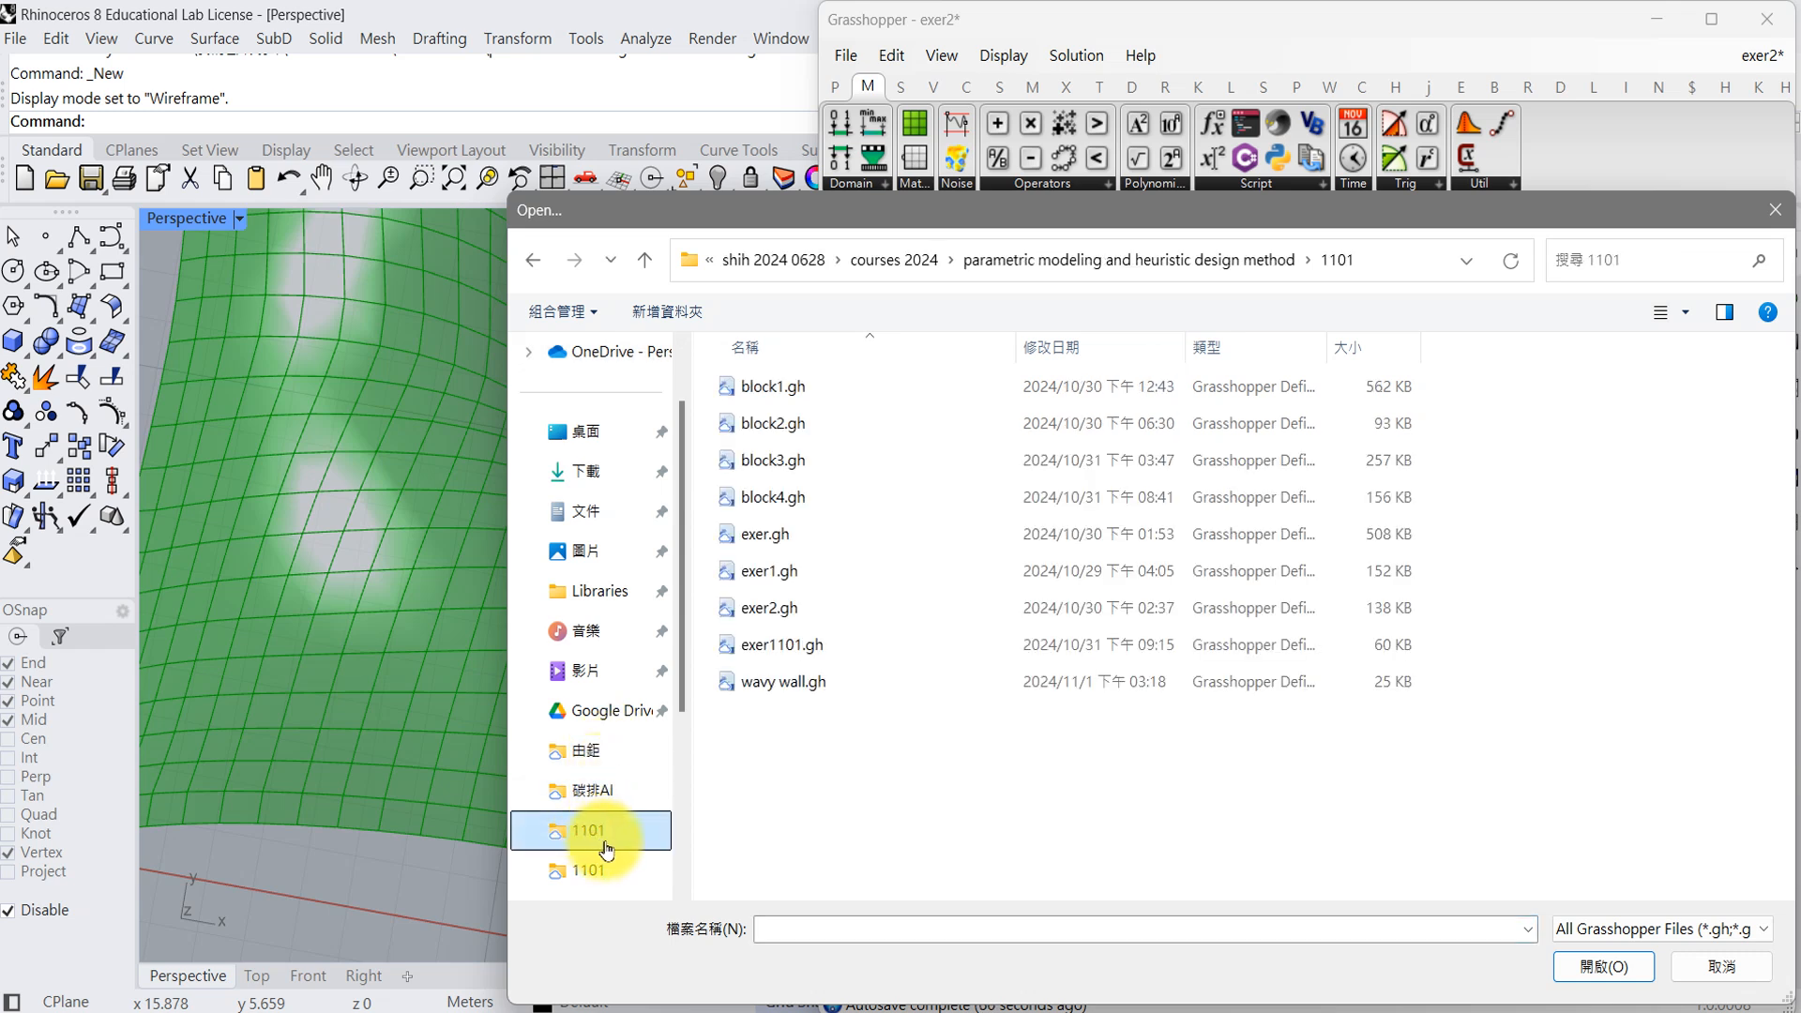
click(788, 657)
click(1592, 968)
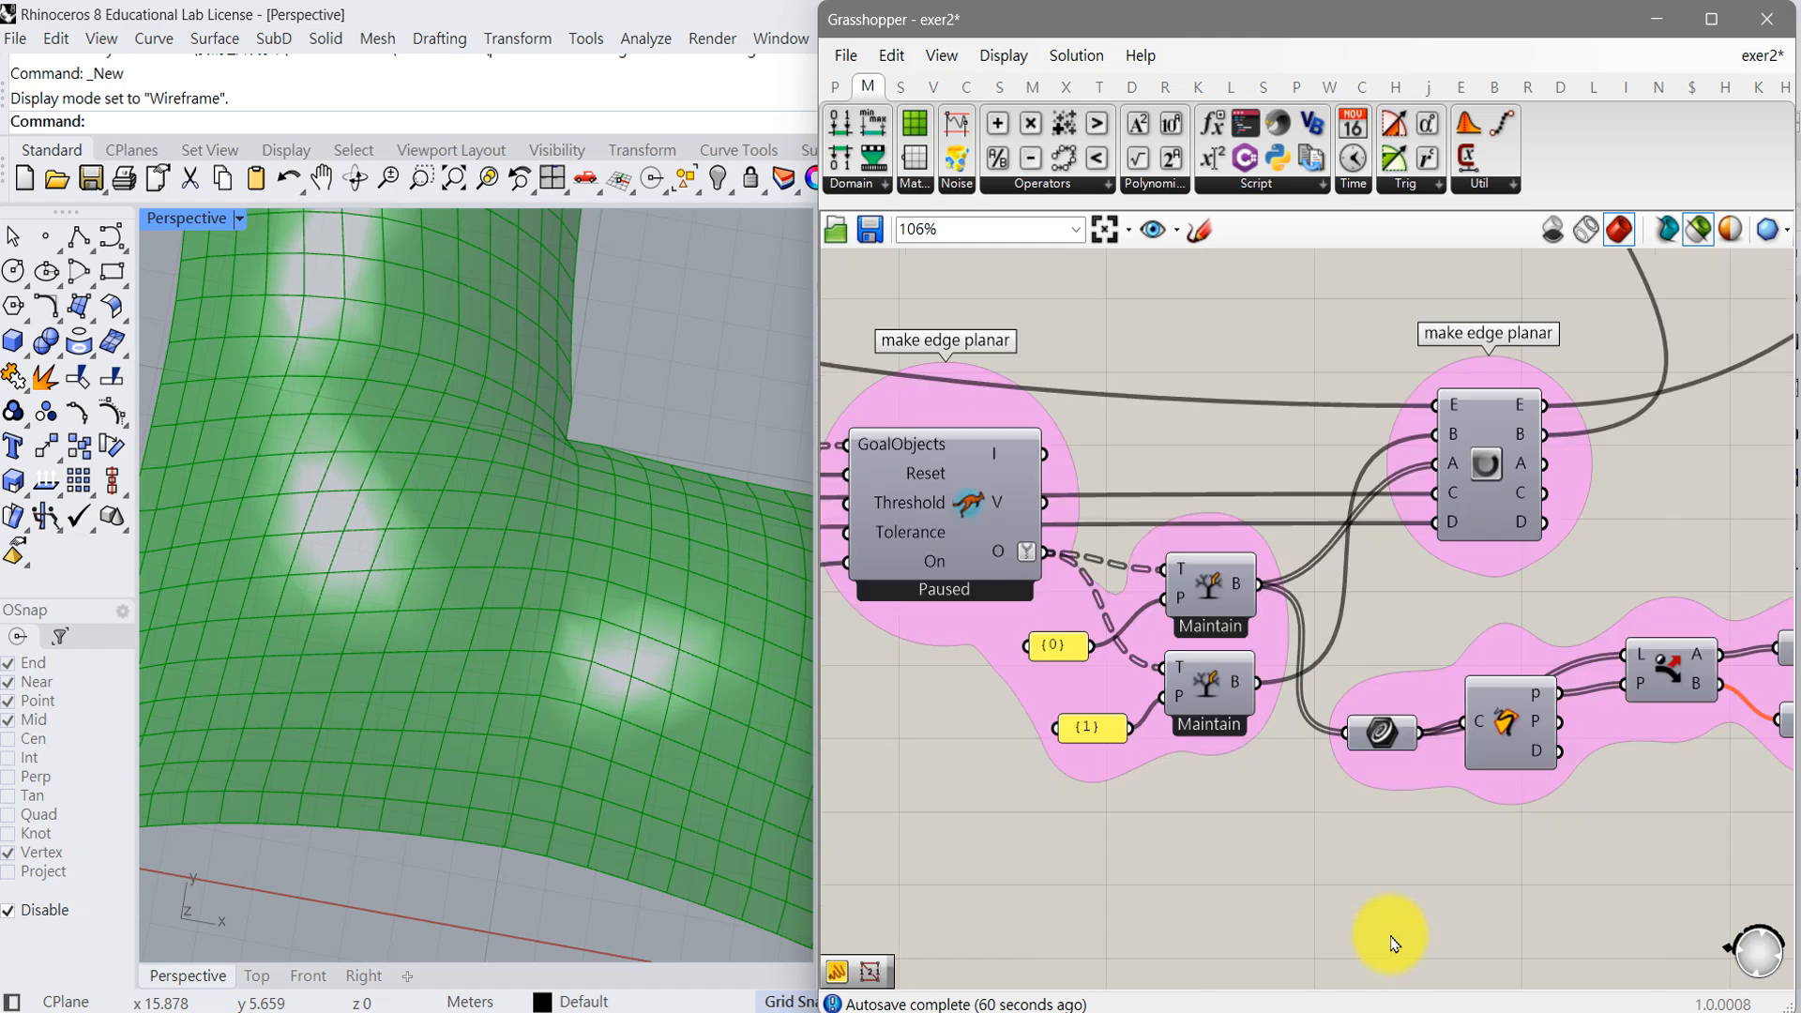
right_drag(971, 797, 1357, 864)
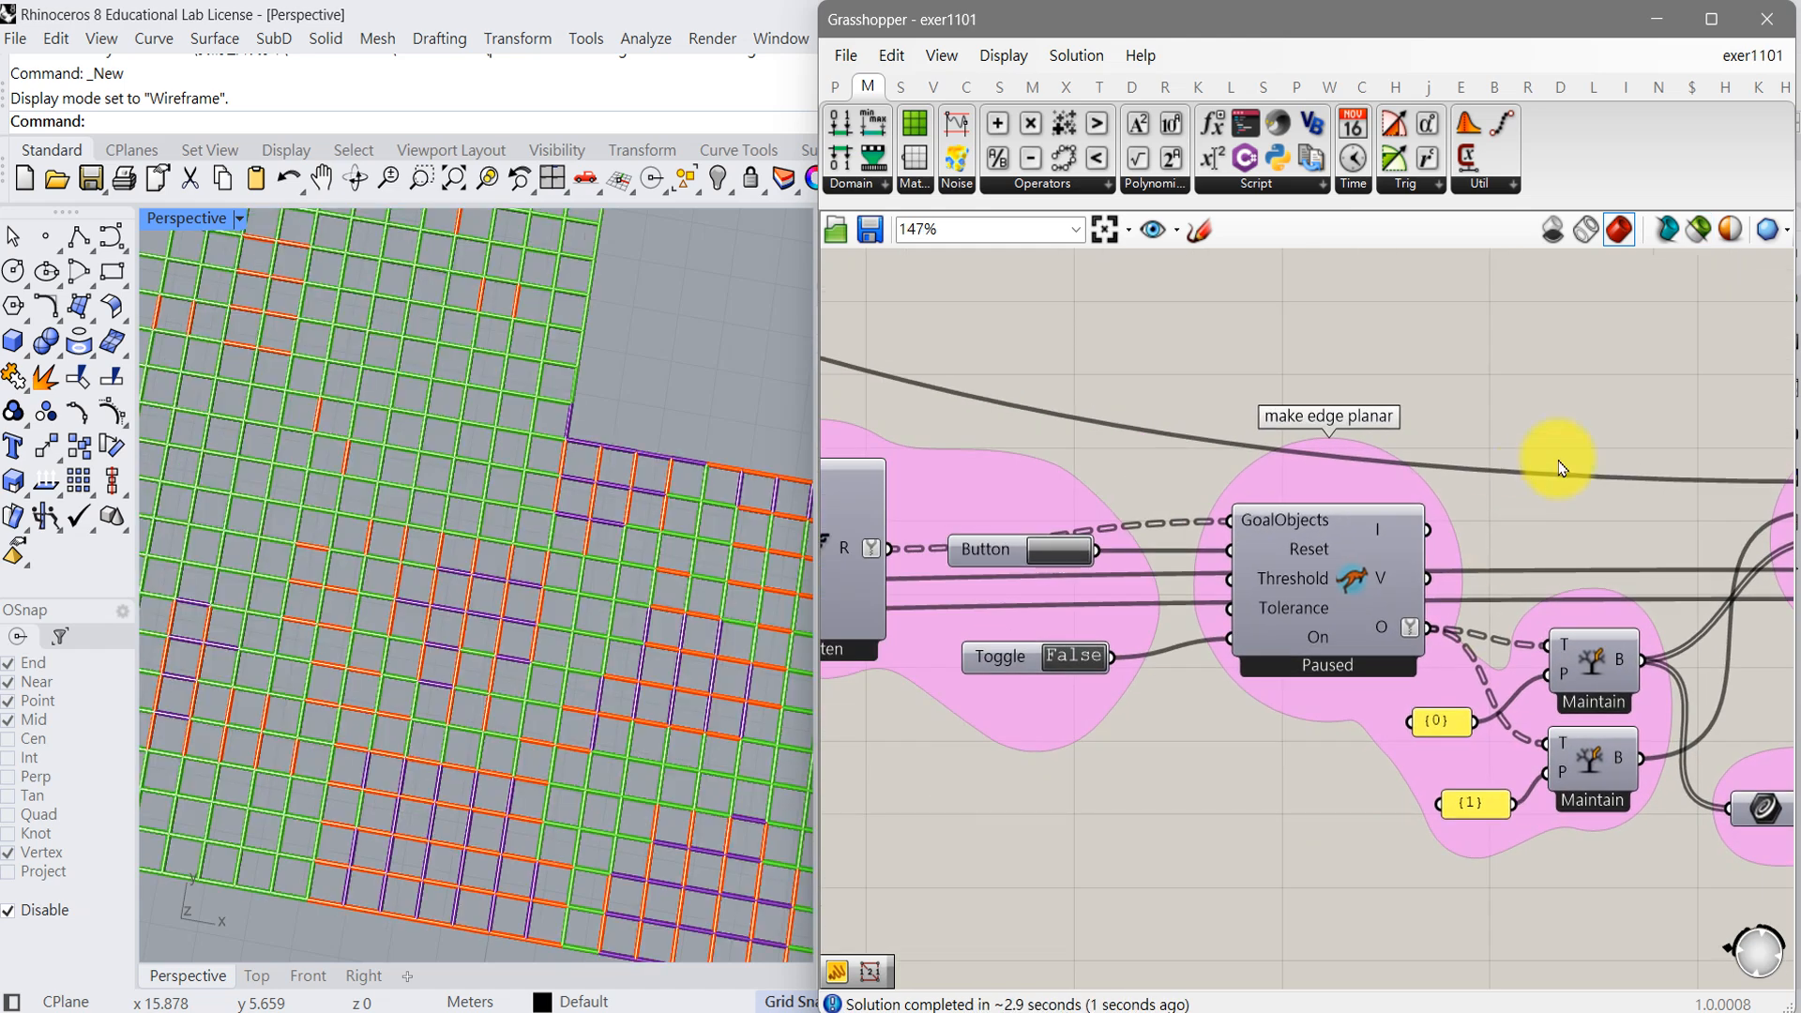
- Restrict the preview to selected components and trace the definition back to the form-finding solver group
click(1699, 229)
right_drag(1129, 646, 1608, 711)
right_drag(1149, 723, 1475, 699)
right_drag(1076, 660, 1493, 663)
right_drag(981, 673, 1494, 645)
right_drag(1056, 710, 1399, 676)
right_drag(924, 718, 1277, 675)
right_drag(879, 675, 1259, 669)
right_drag(933, 568, 1407, 737)
right_drag(1060, 483, 1560, 723)
right_drag(1052, 535, 1608, 744)
scroll(1608, 744, down, 1)
right_drag(1036, 683, 1298, 743)
right_drag(966, 693, 1397, 740)
right_drag(1225, 694, 1457, 778)
scroll(1455, 773, down, 4)
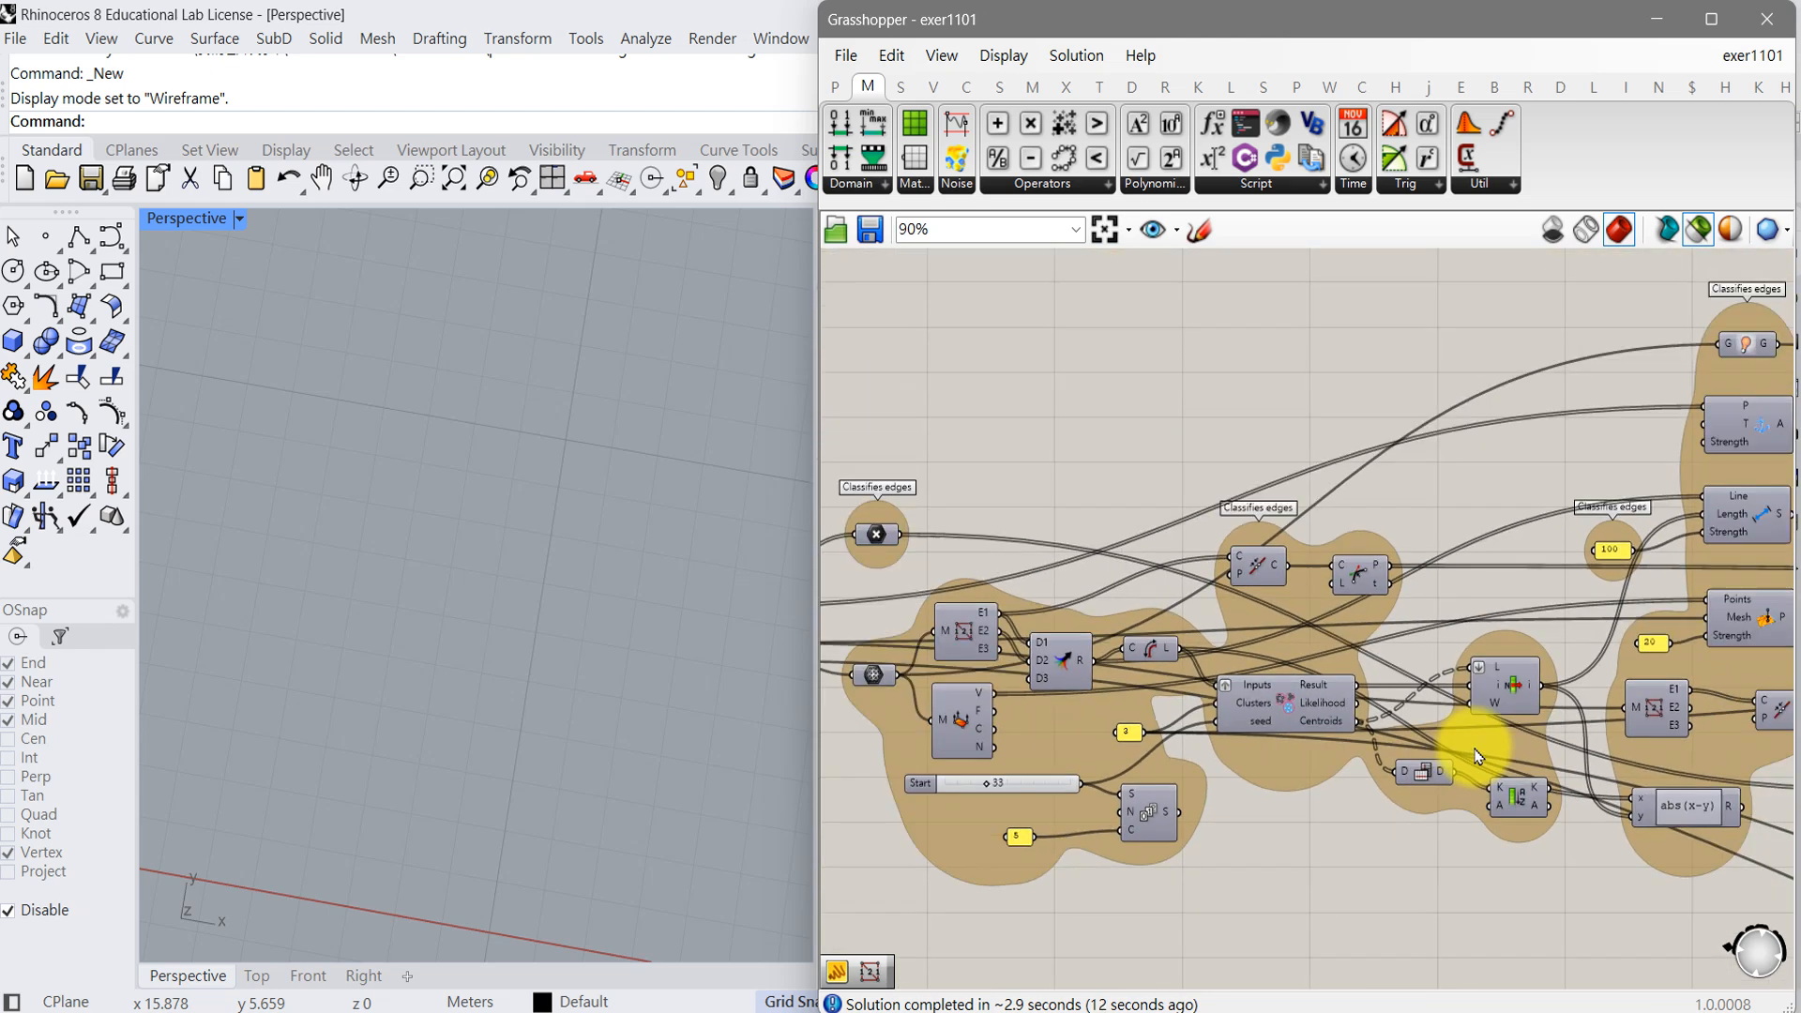
right_drag(1163, 746, 1463, 692)
right_drag(1064, 713, 1388, 773)
right_drag(1267, 765, 1387, 765)
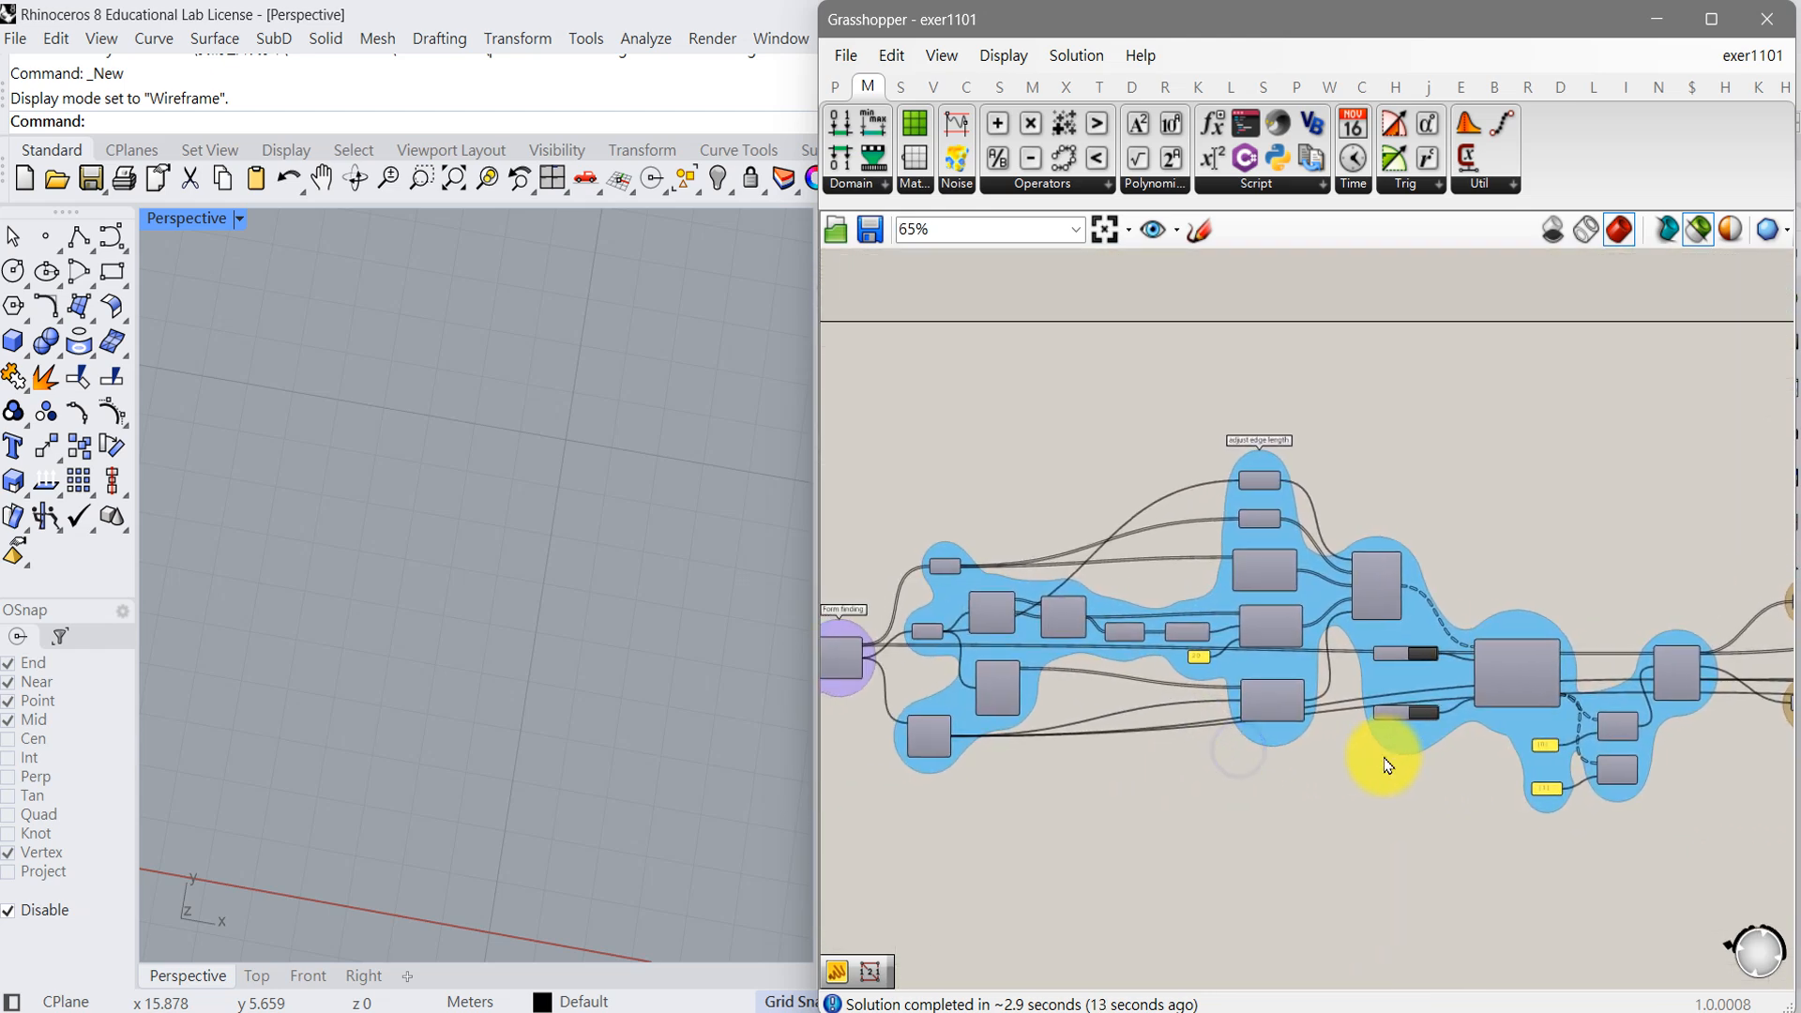
scroll(1248, 762, down, 2)
right_drag(1146, 764, 1385, 771)
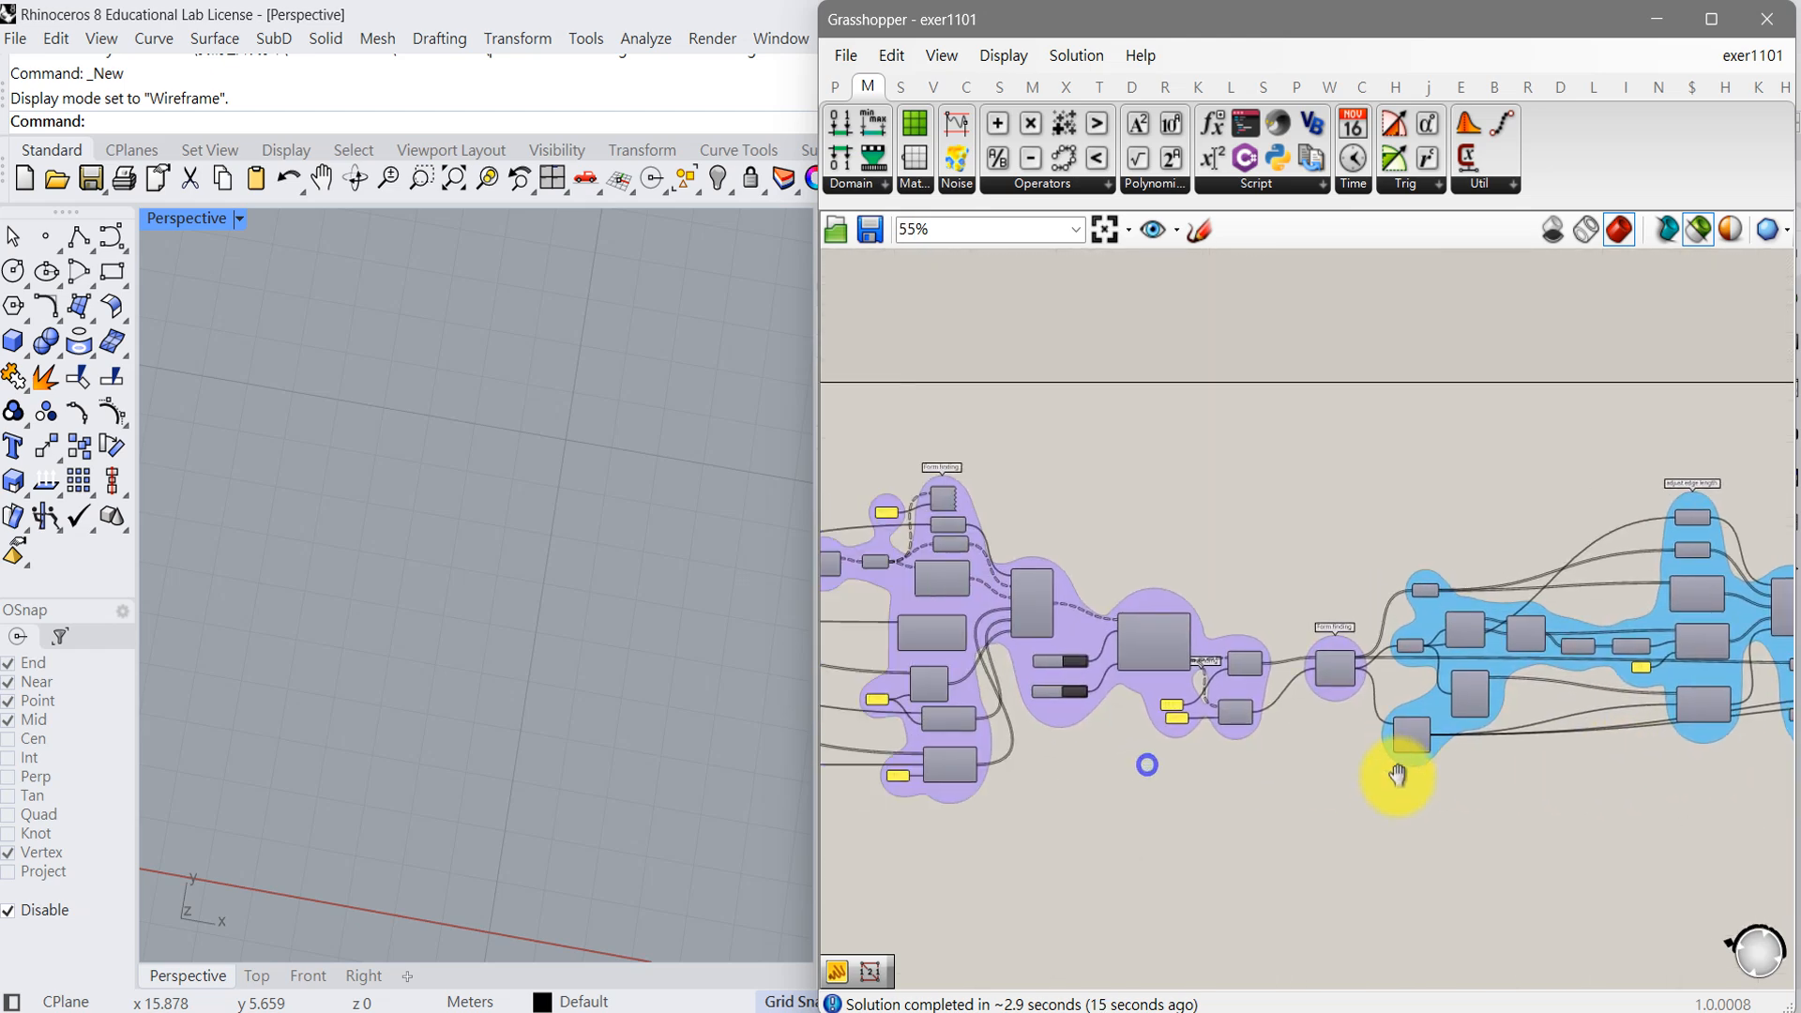
scroll(1278, 563, up, 5)
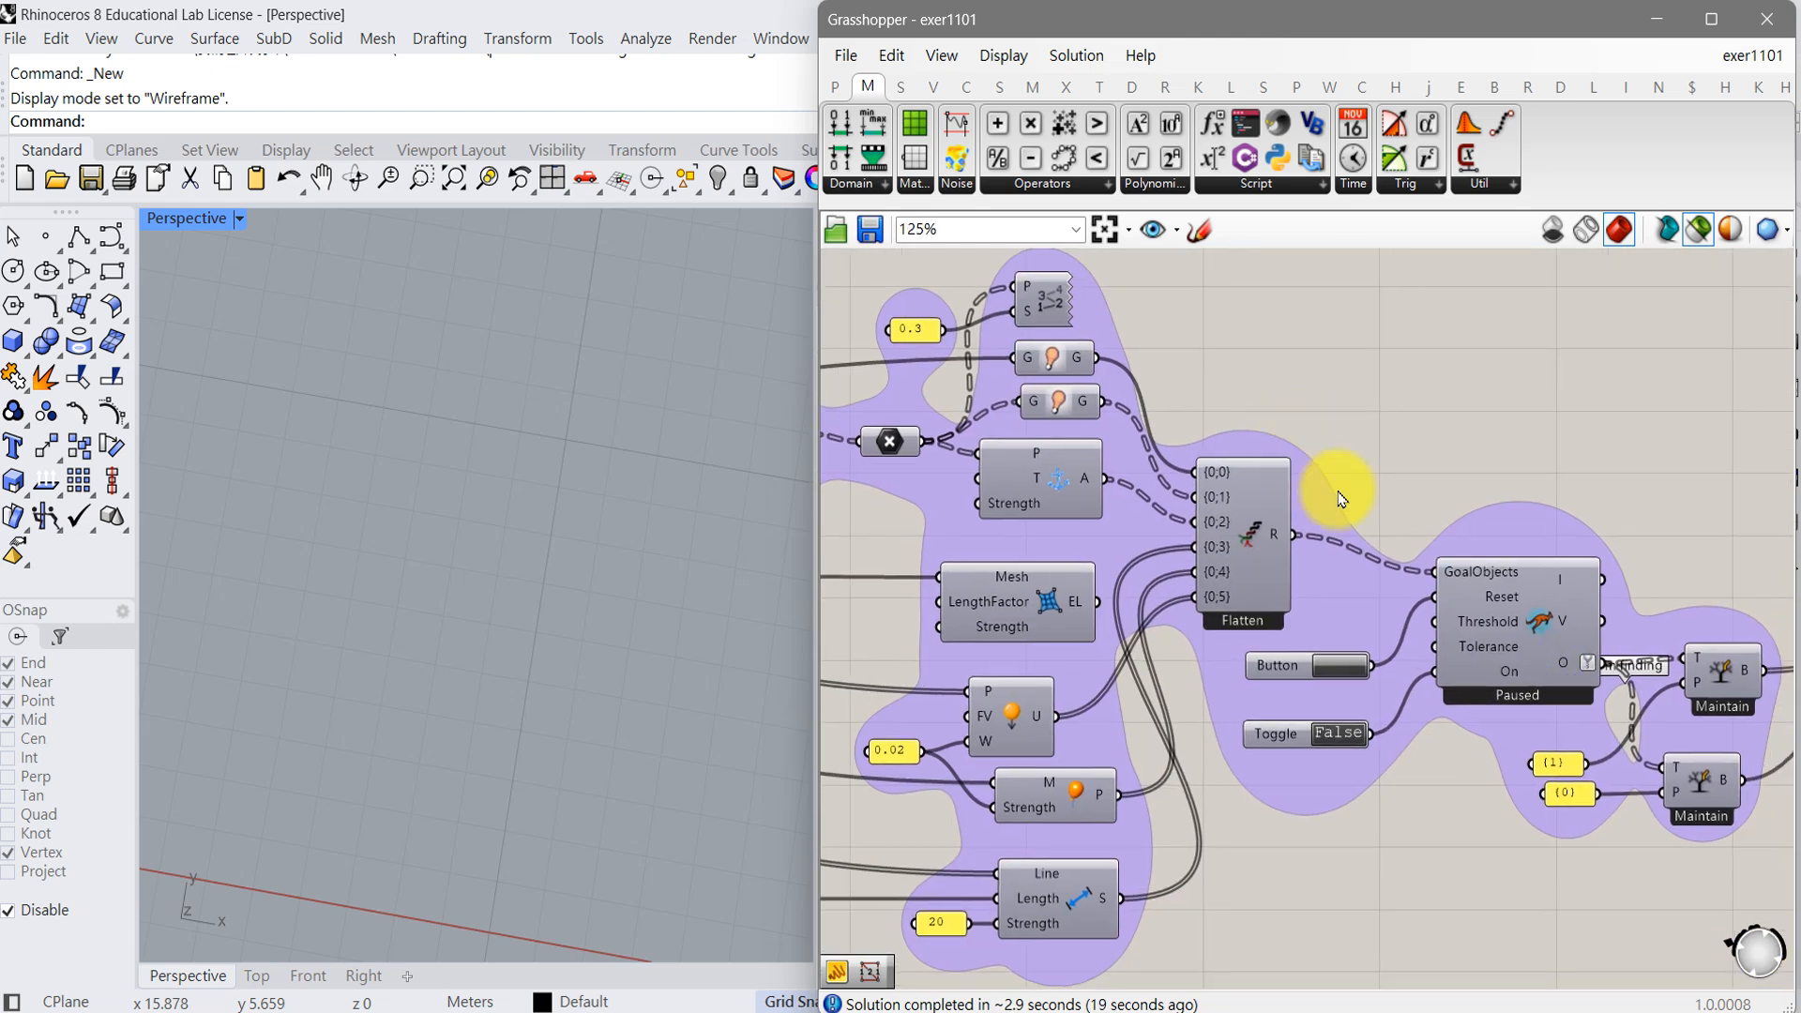
- Select the form-finding solver, reset it, run it until it converges and inspect the relaxed shell from the side
click(1531, 623)
scroll(482, 706, down, 5)
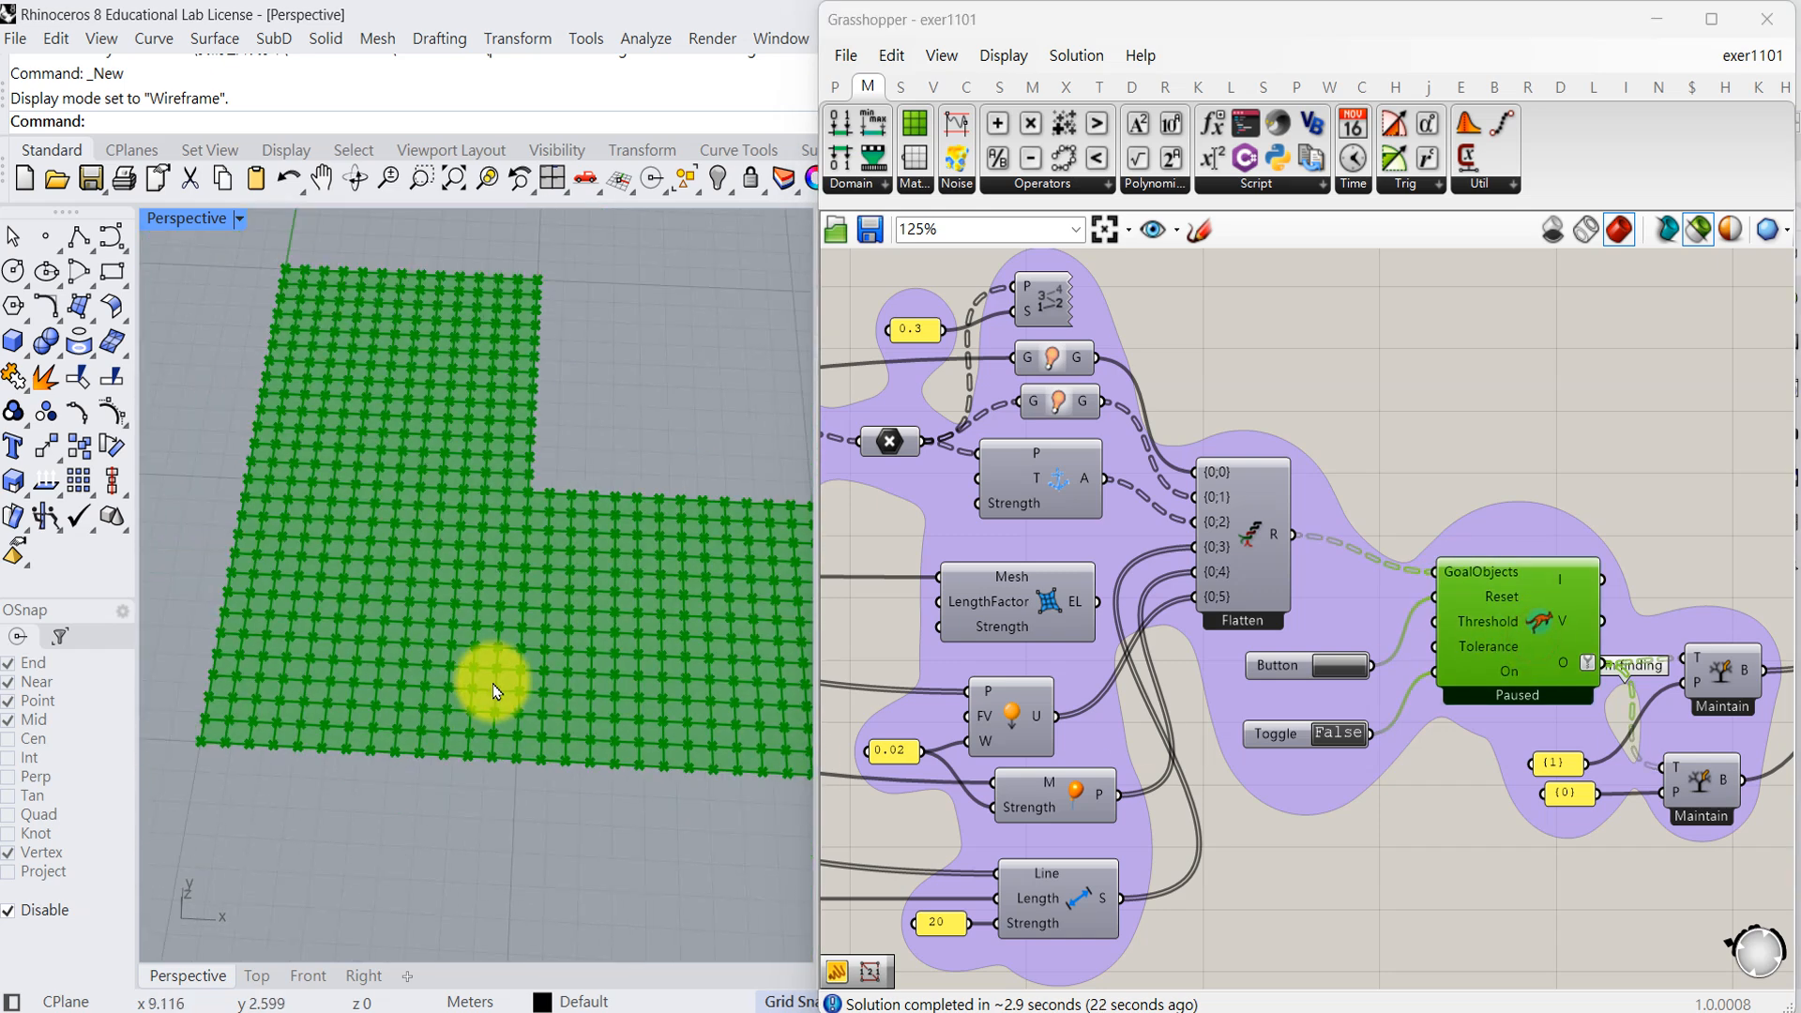
click(1346, 668)
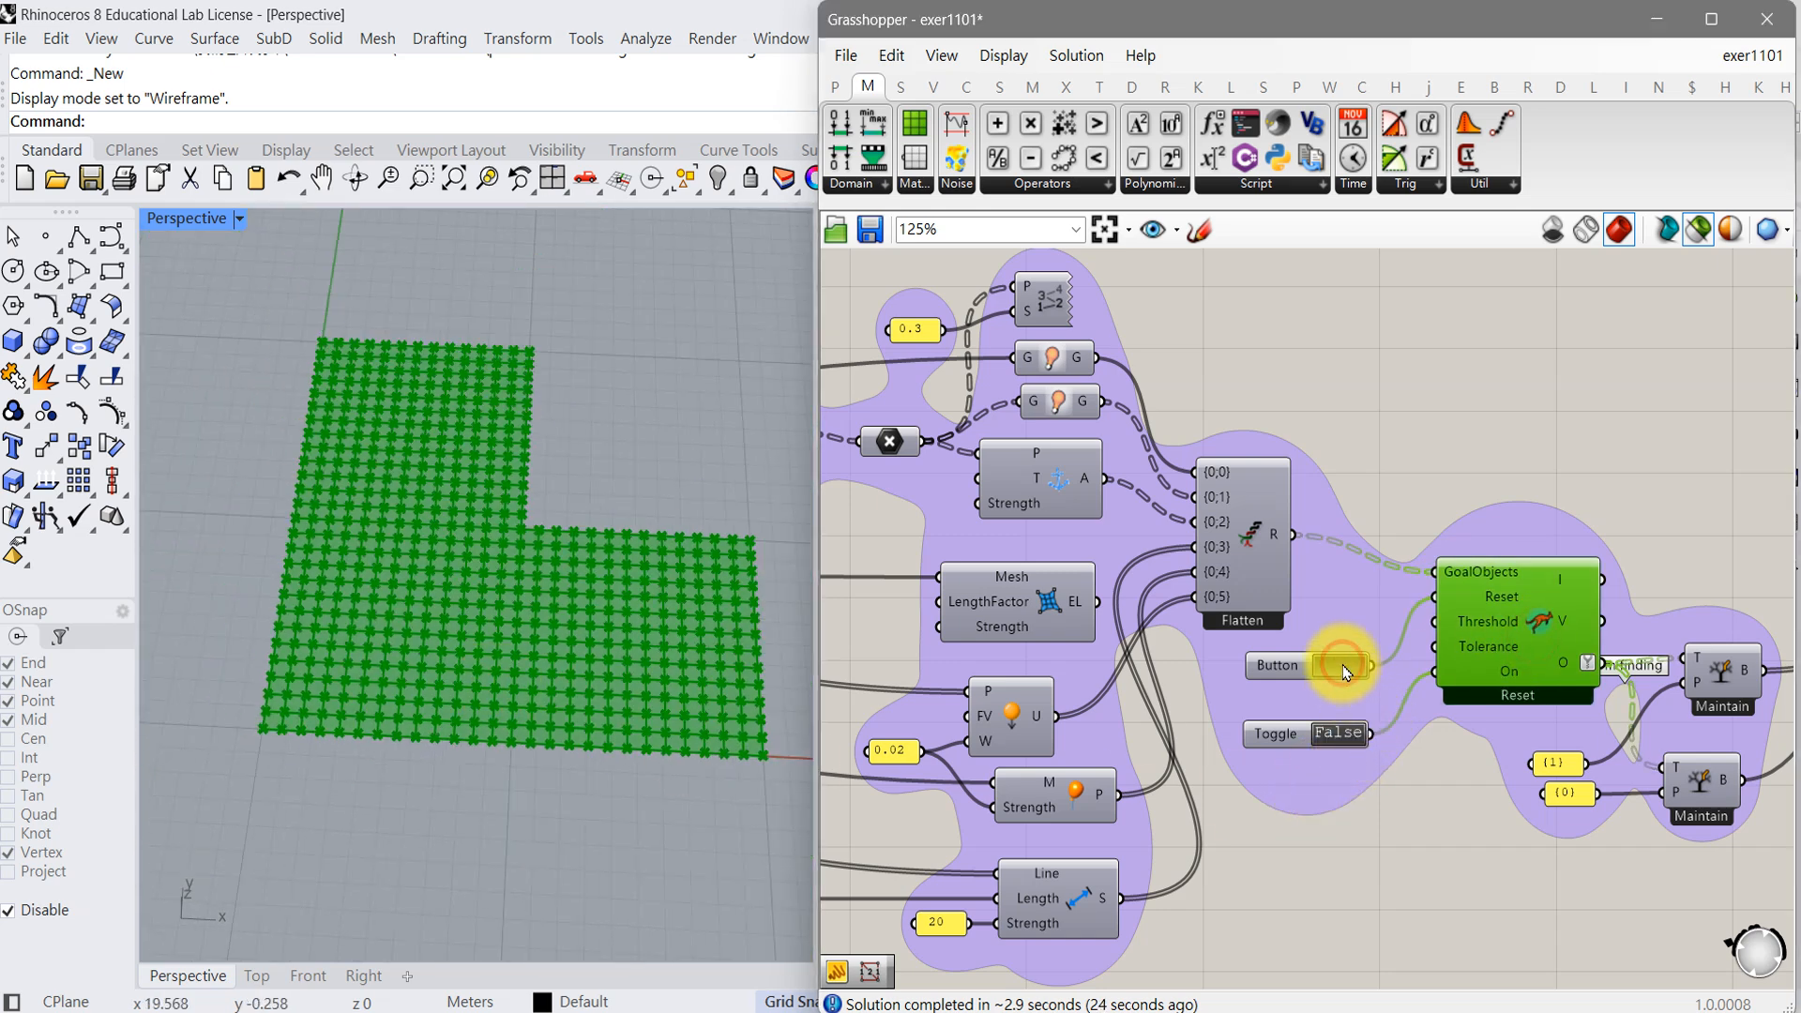
click(1341, 736)
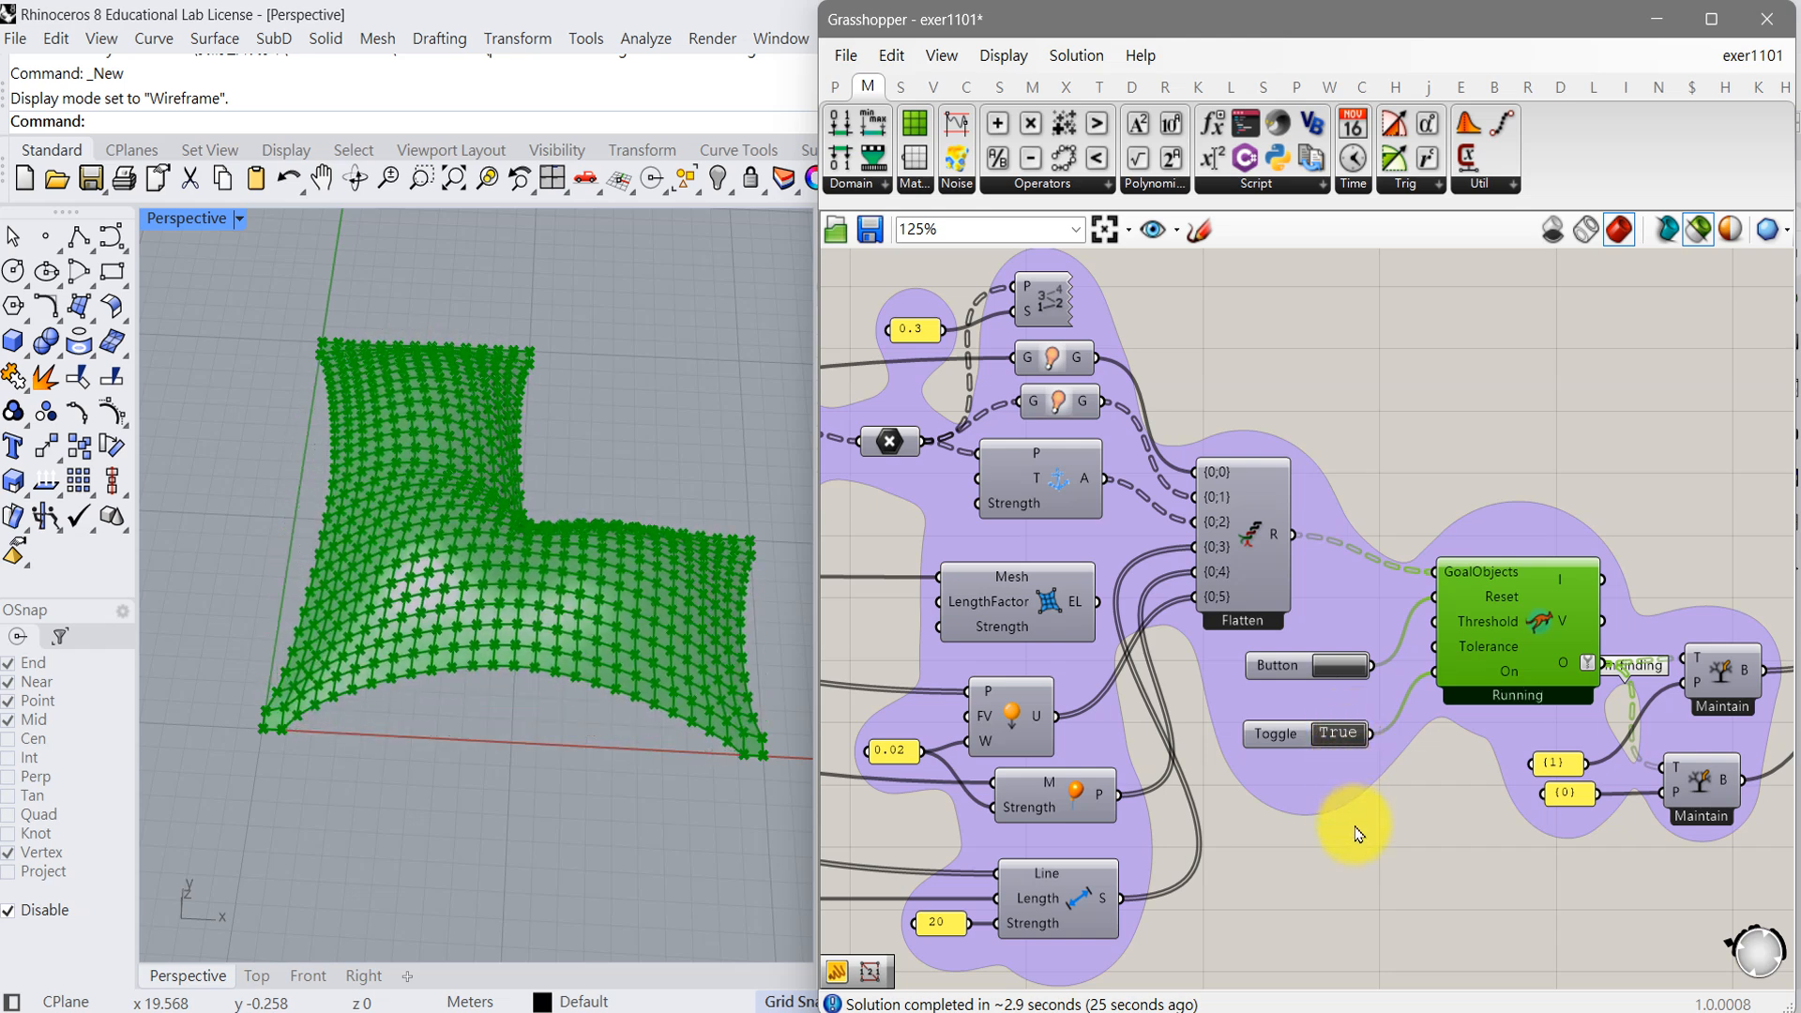
right_drag(1418, 855, 1224, 859)
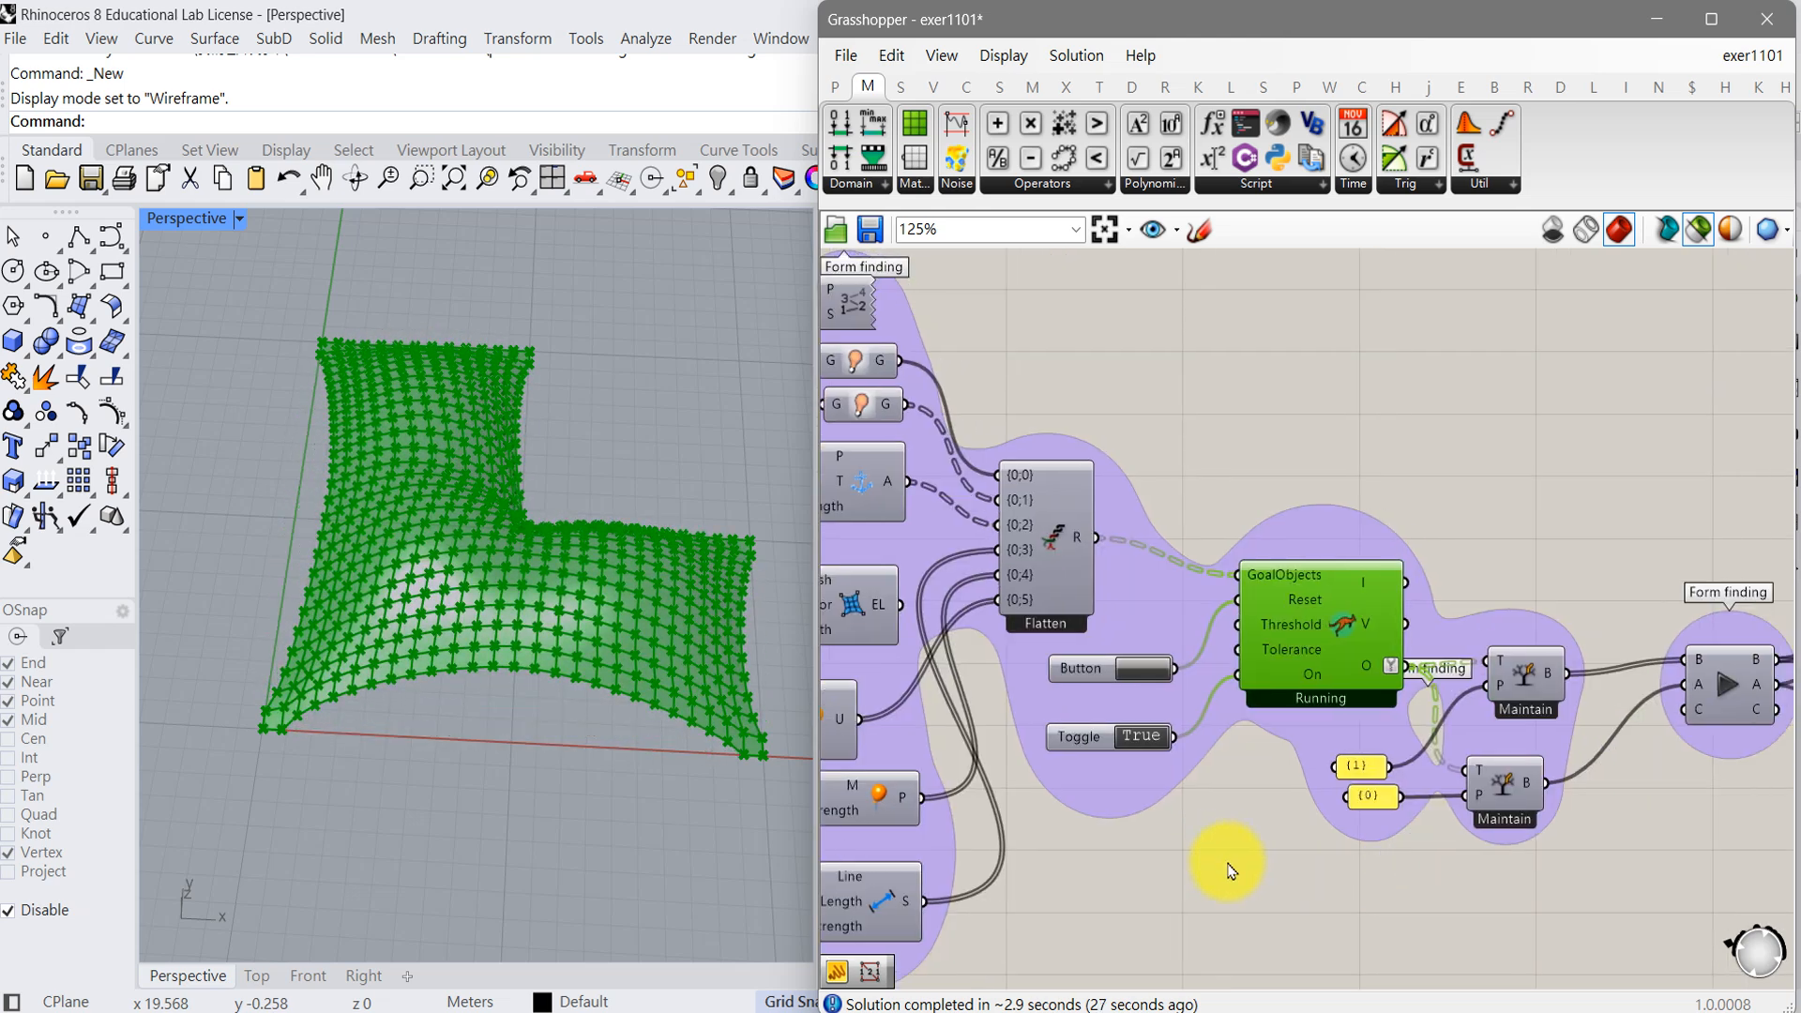
right_drag(491, 829, 406, 735)
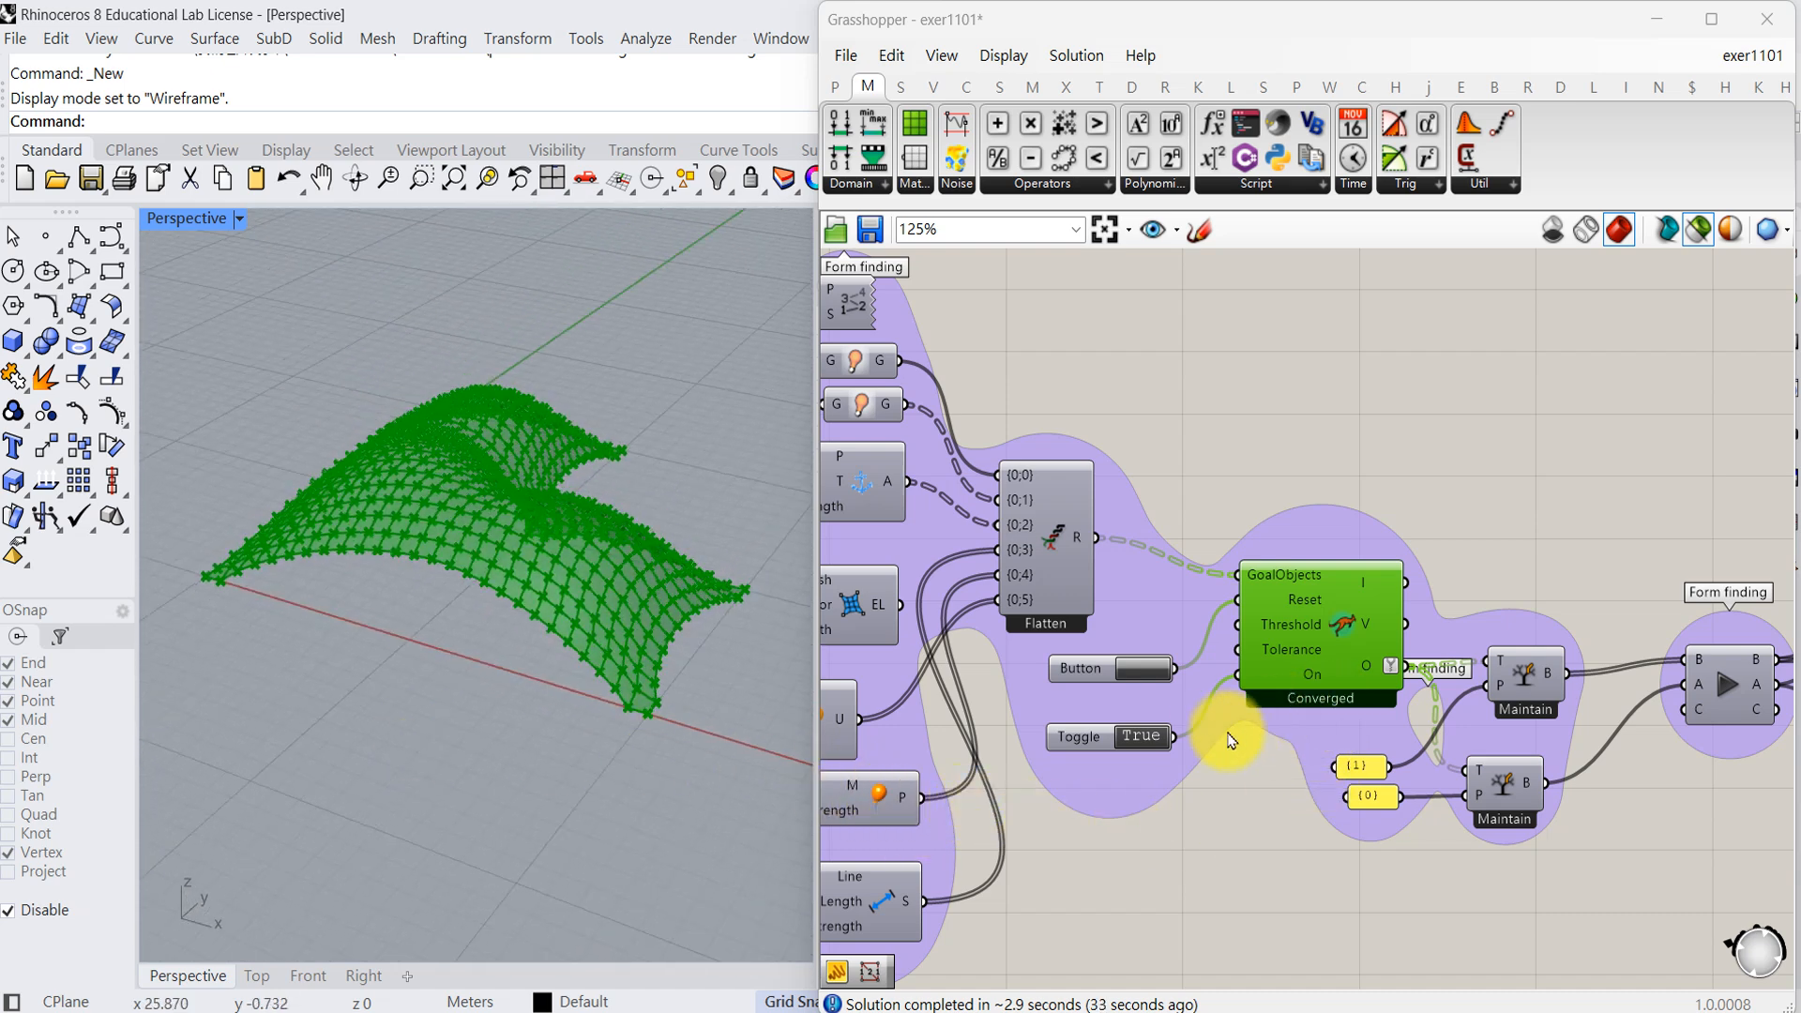
- Pause the form-finding solver and release its Data Dam to pass the results downstream
click(1145, 741)
right_drag(1310, 838, 1150, 840)
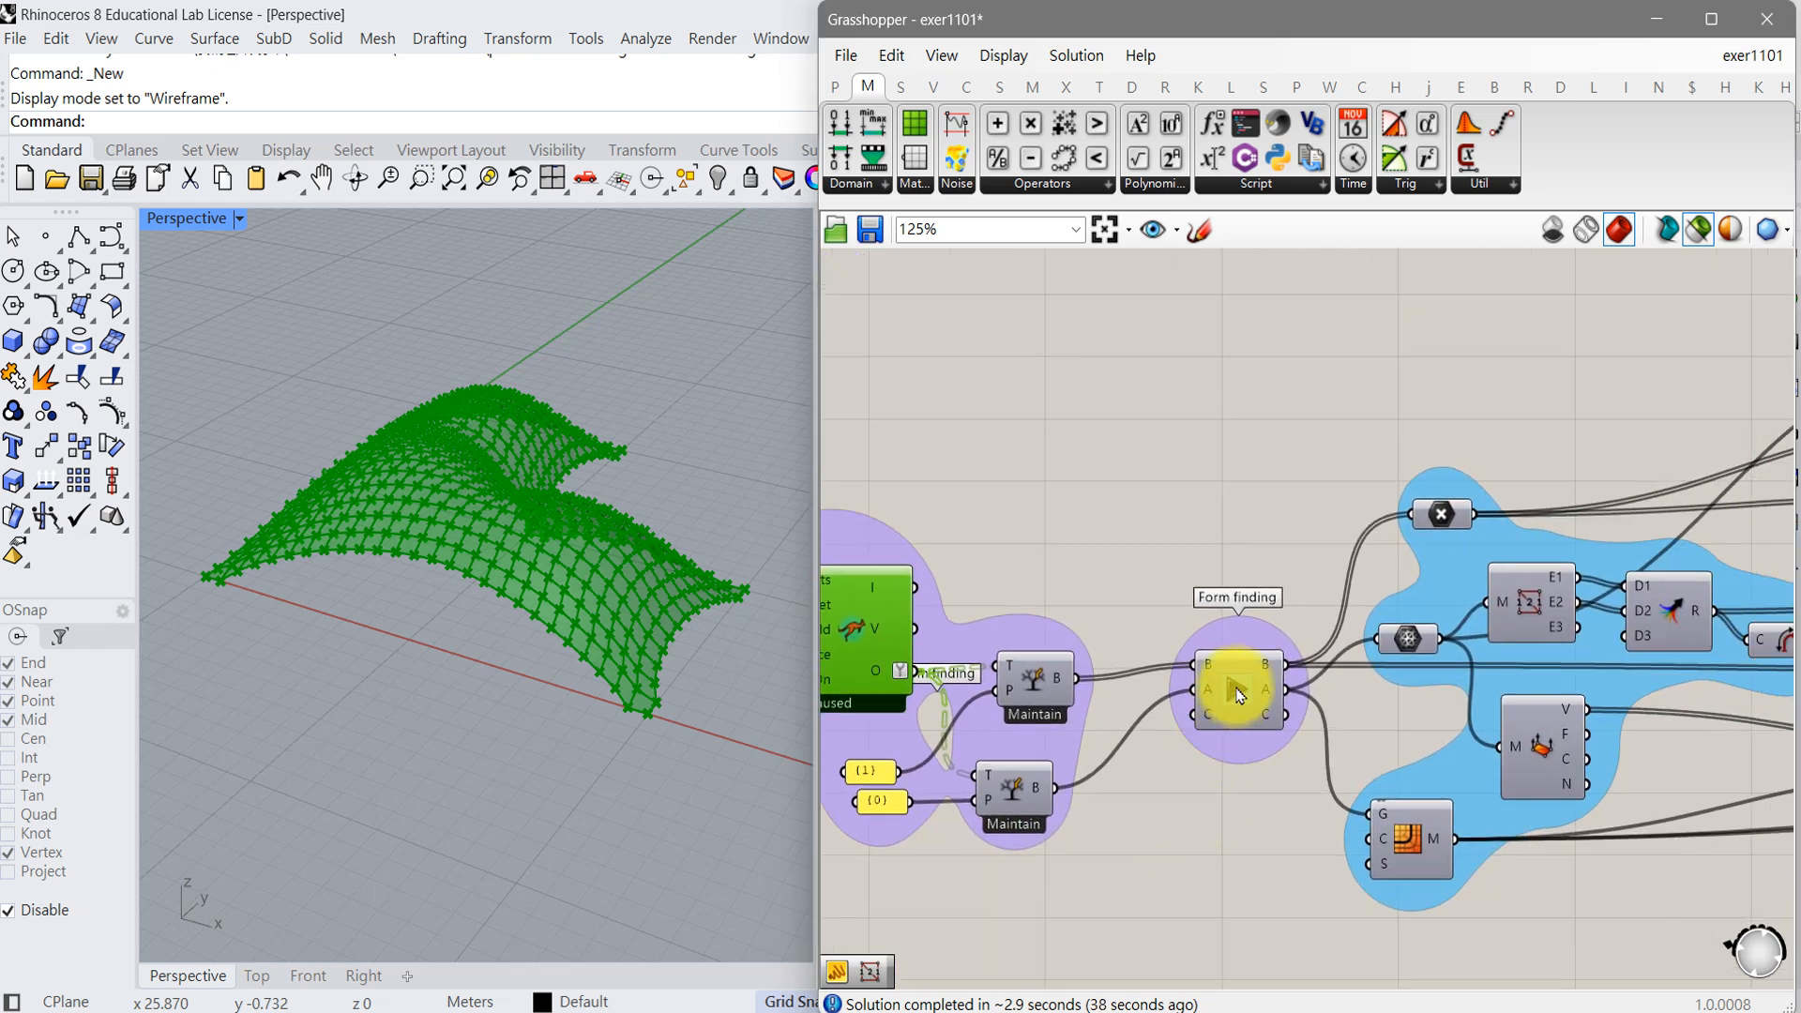
click(1236, 690)
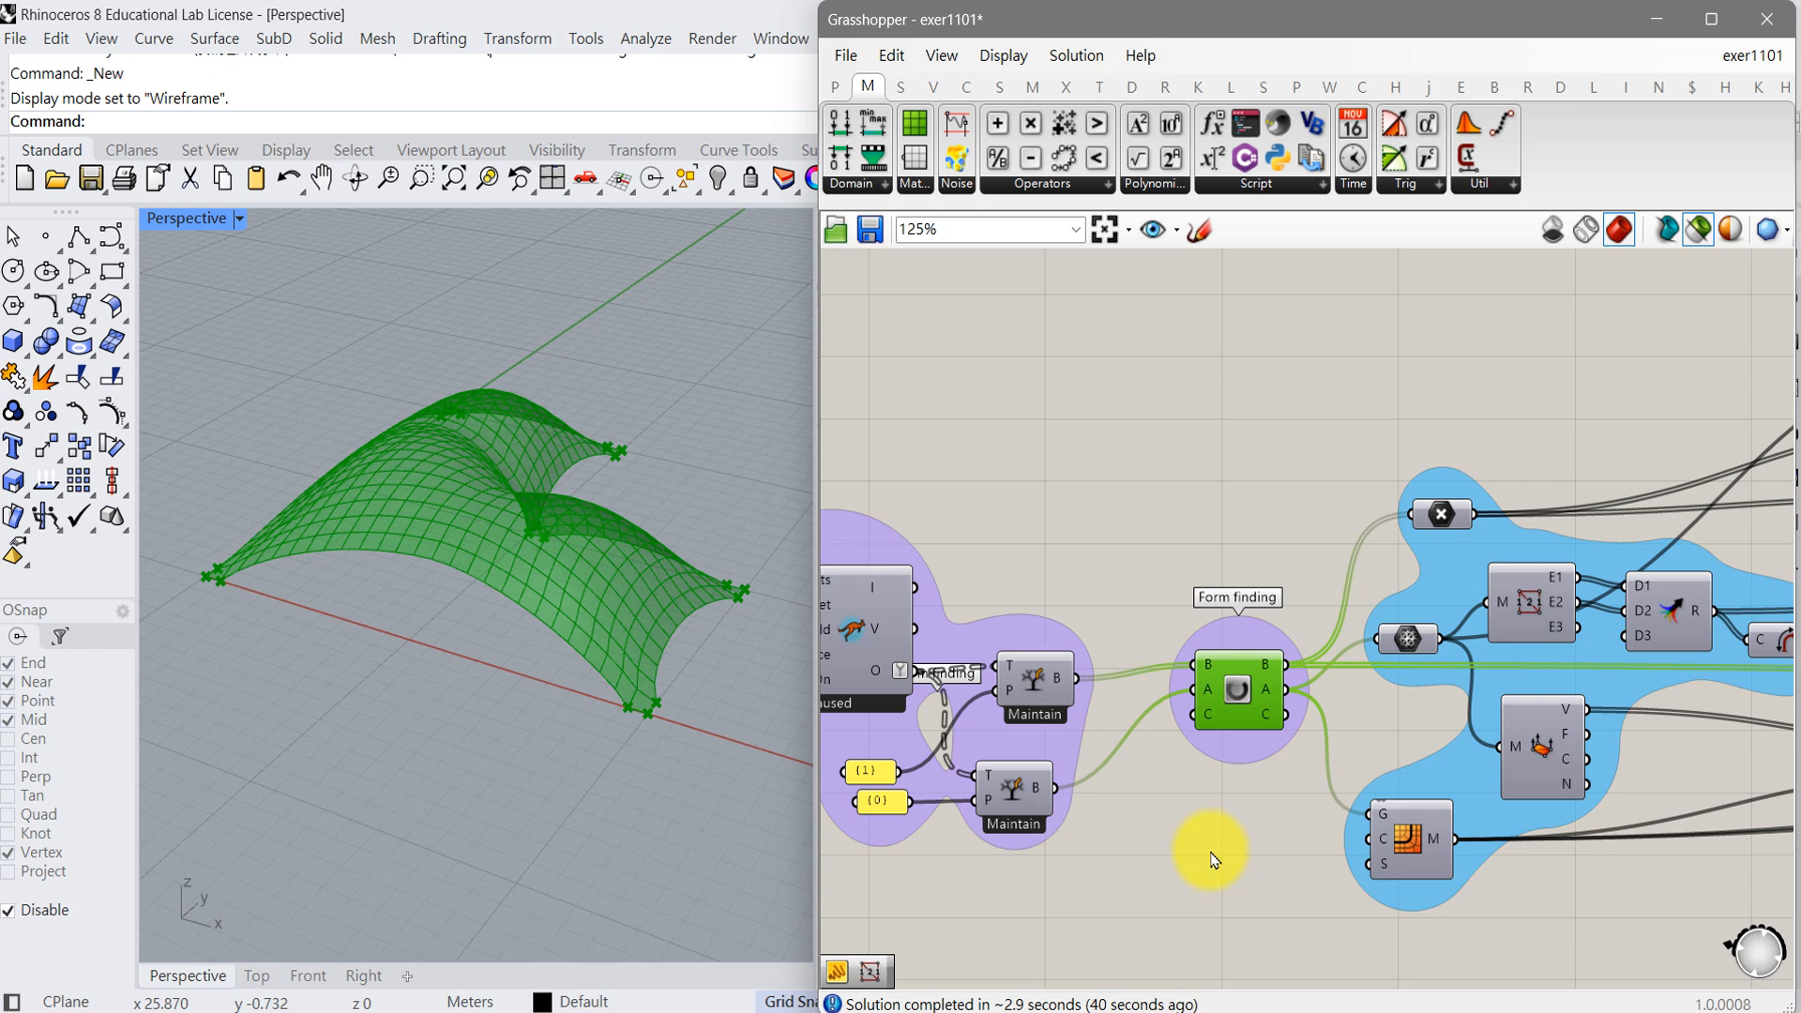
- Examine the "adjust edge length" goals, including the arithmetic mean of the edge lengths that feeds the Length goal
right_drag(1218, 859, 1042, 848)
right_drag(1496, 820, 1264, 869)
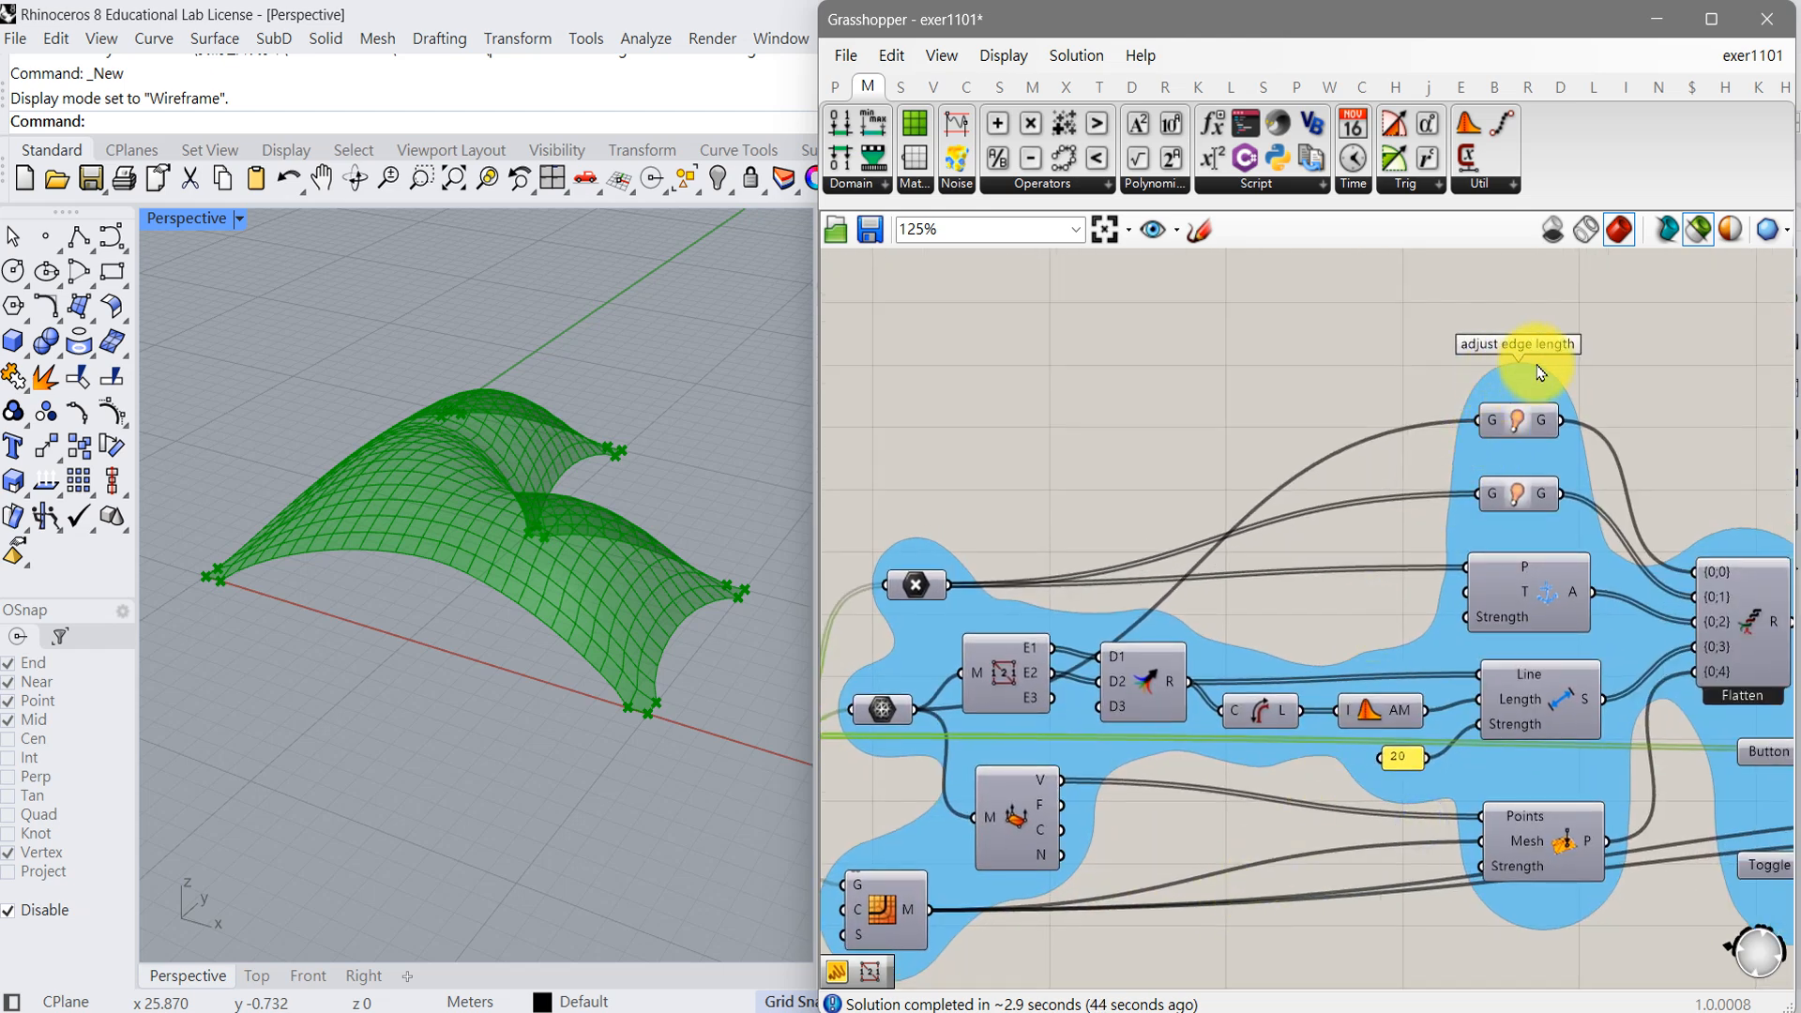
right_drag(1298, 535, 1339, 413)
right_drag(1353, 775, 1033, 774)
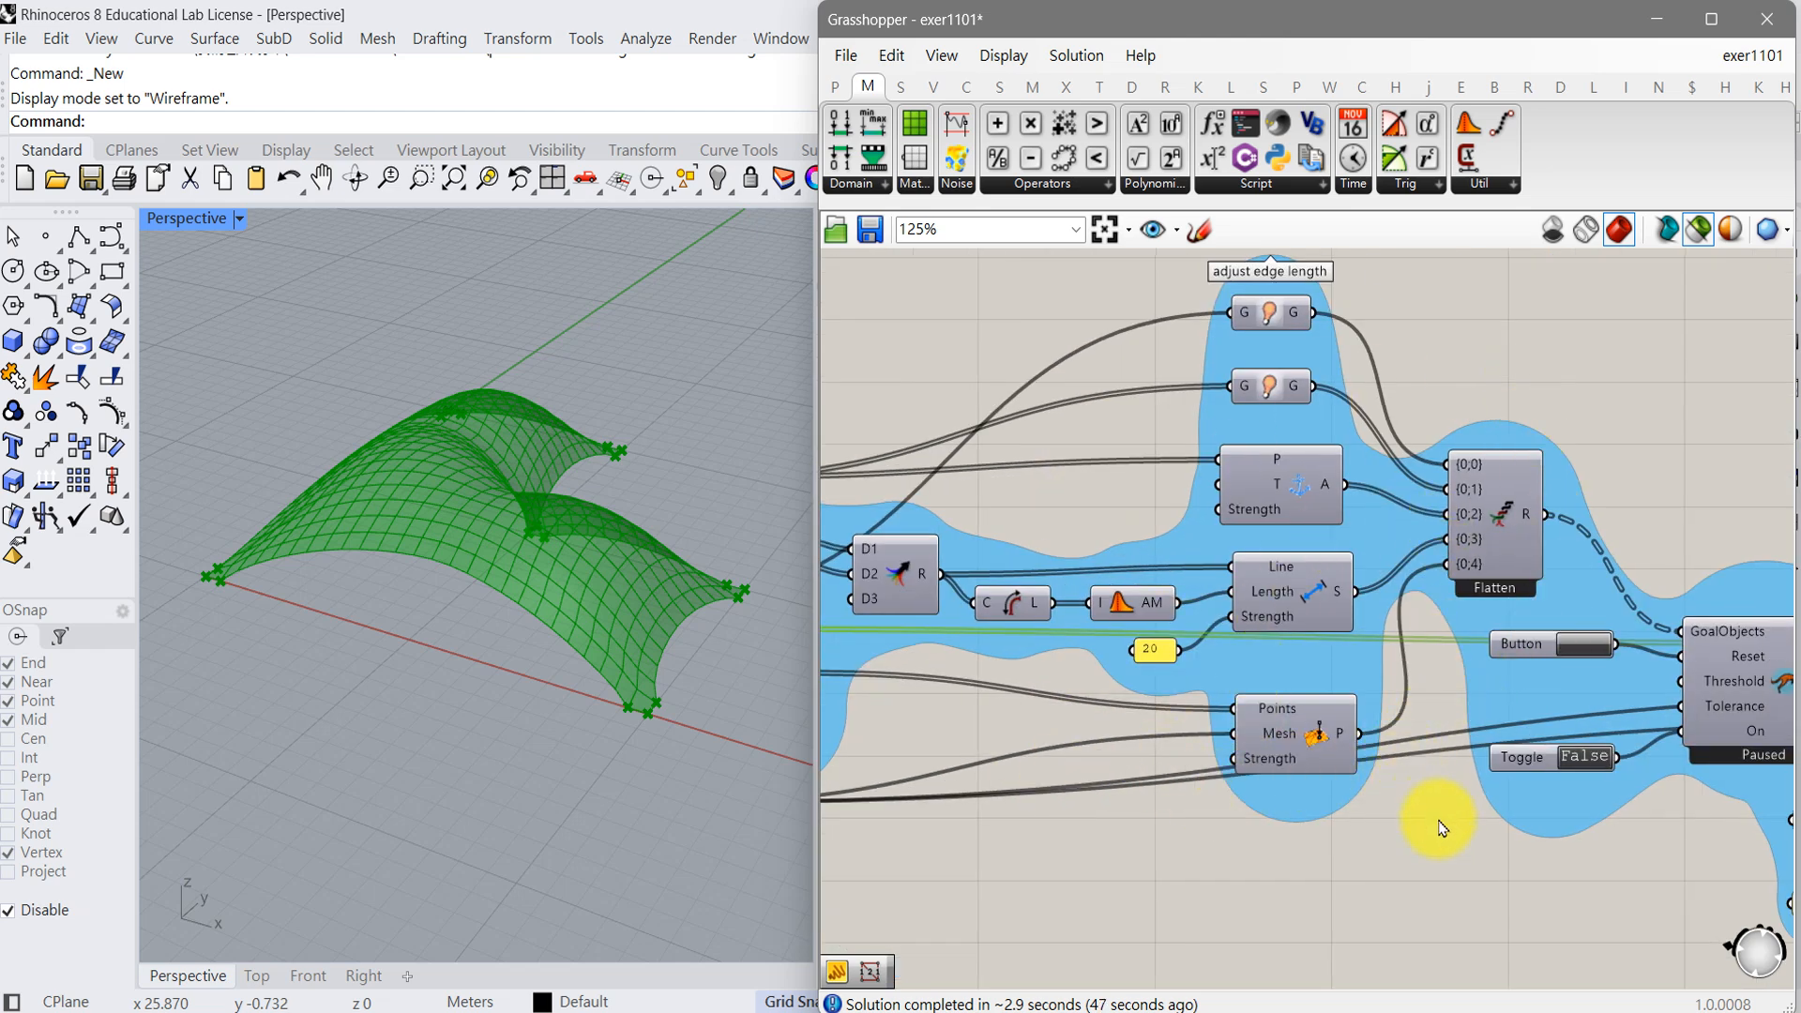
right_drag(1442, 827, 1253, 849)
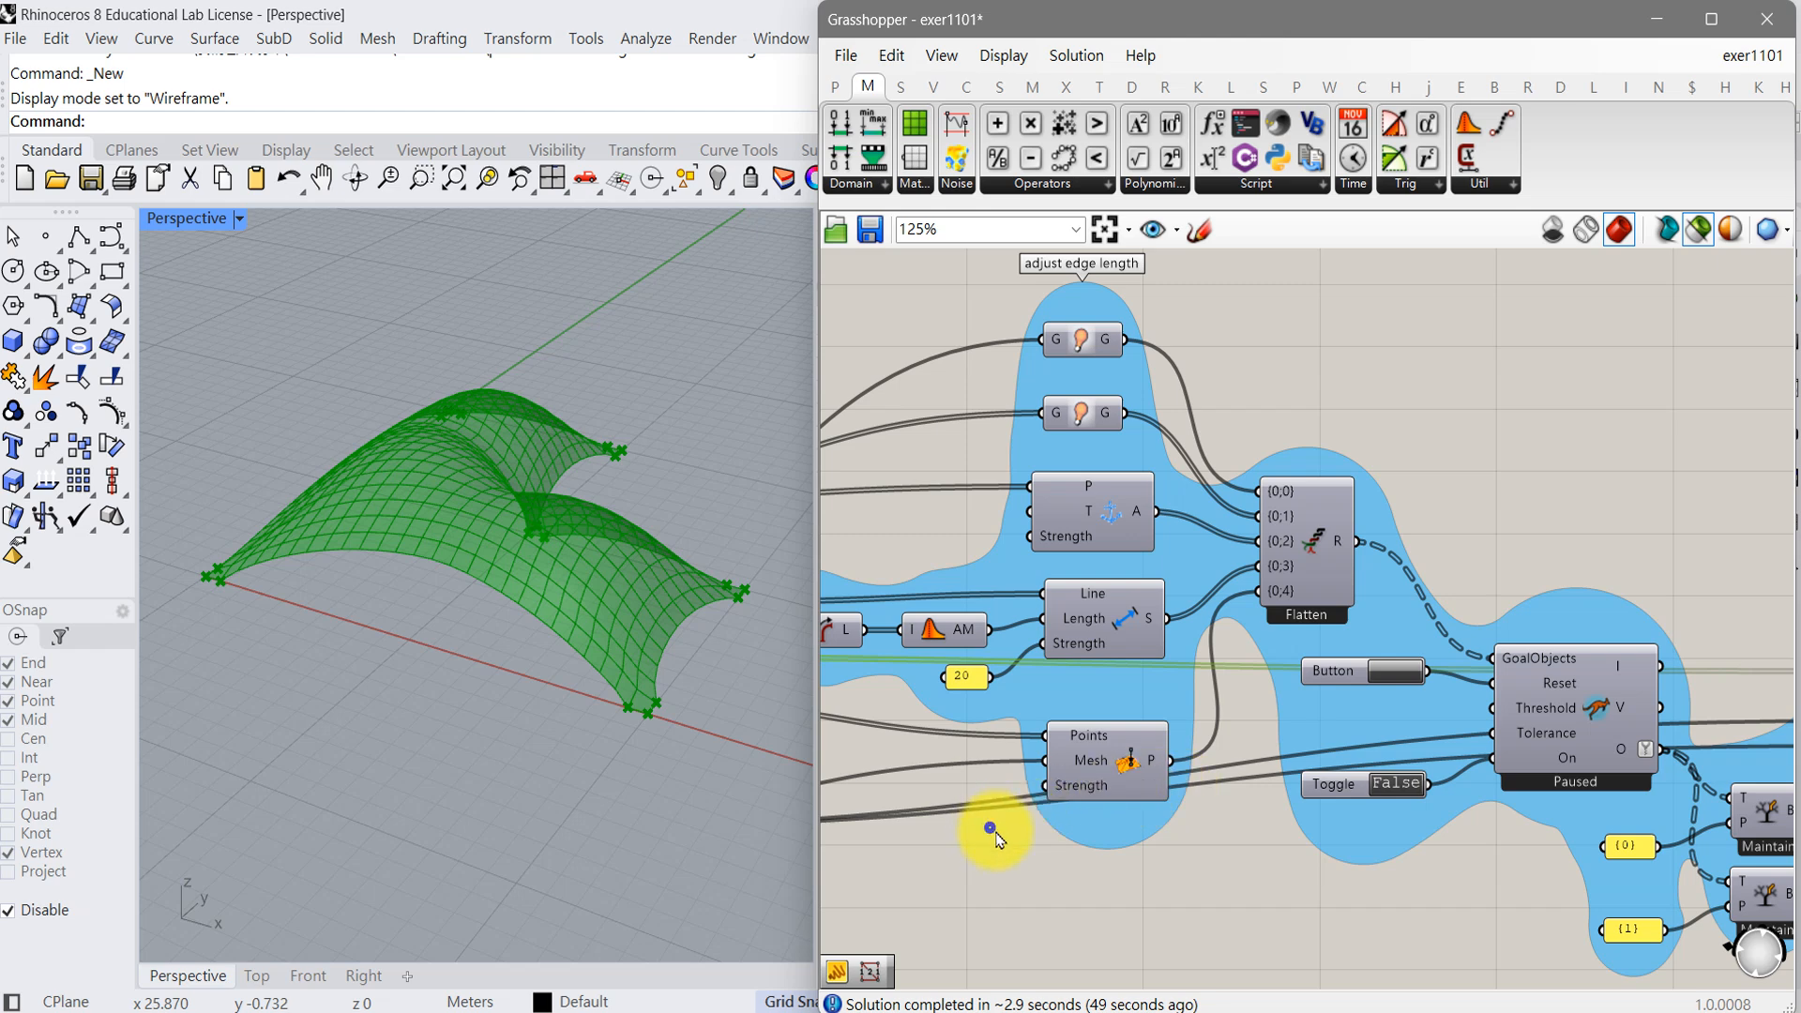
right_drag(993, 832, 1119, 855)
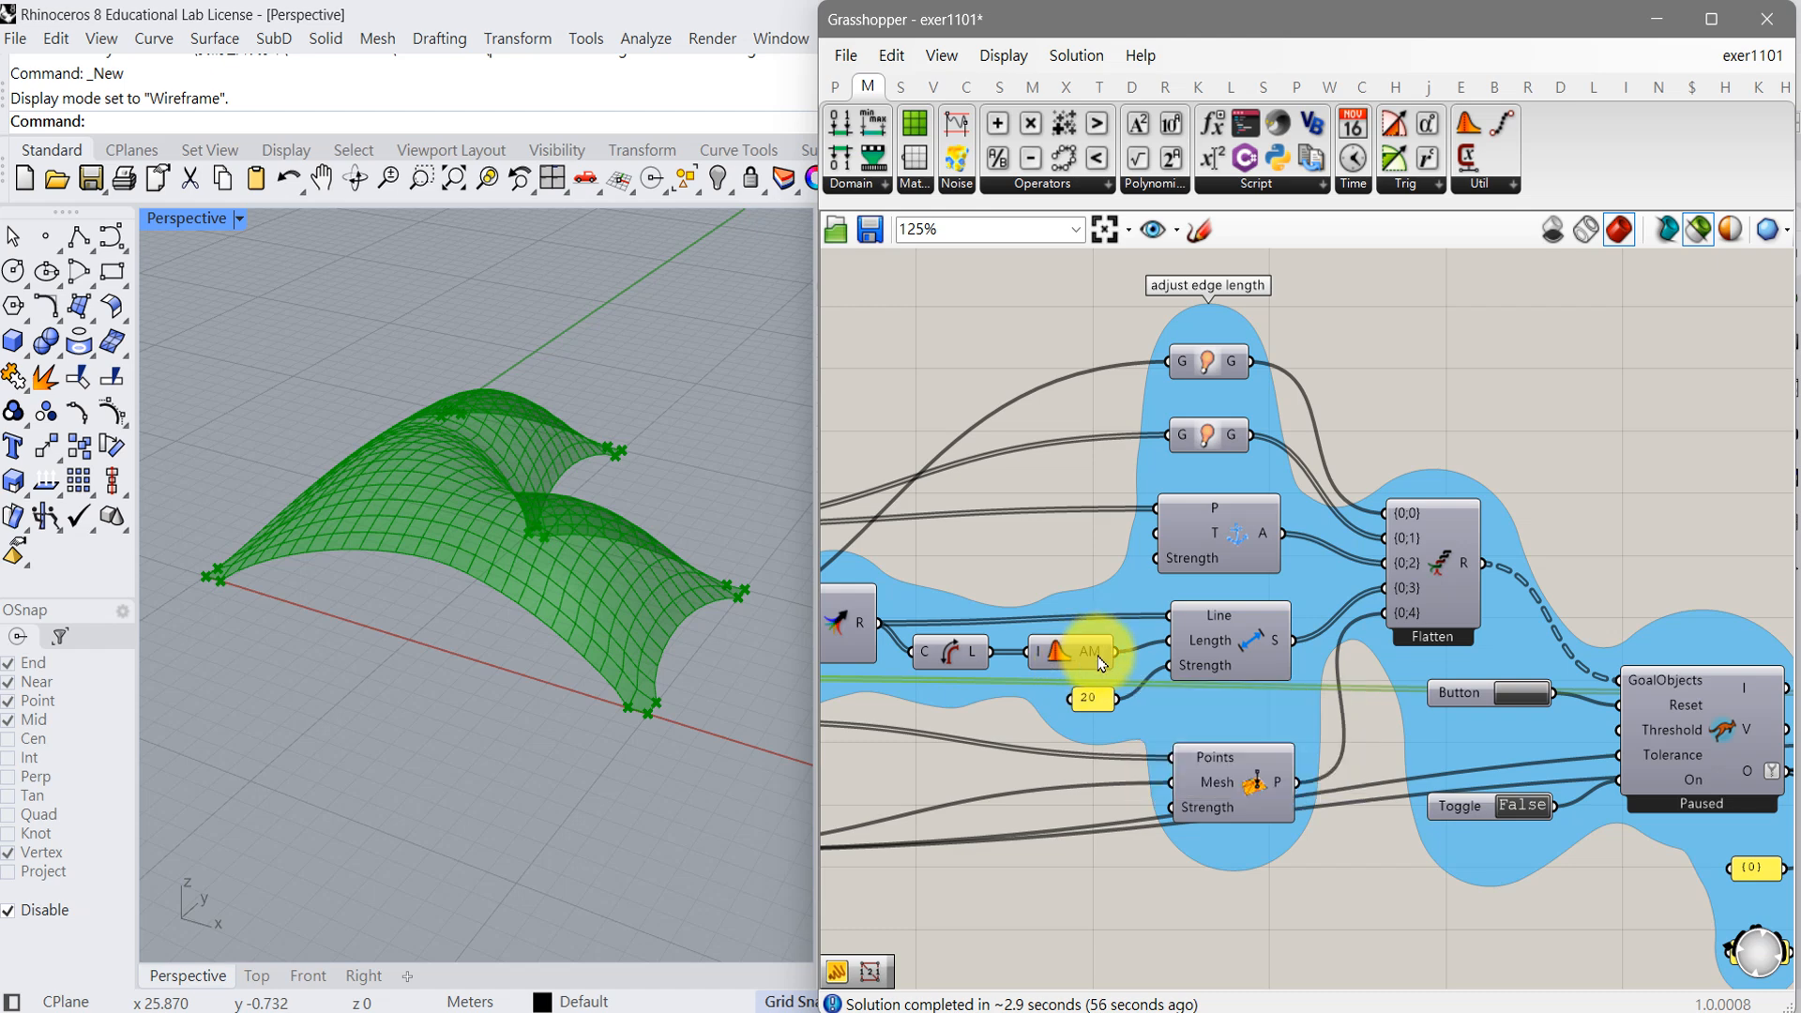
right_drag(503, 643, 458, 689)
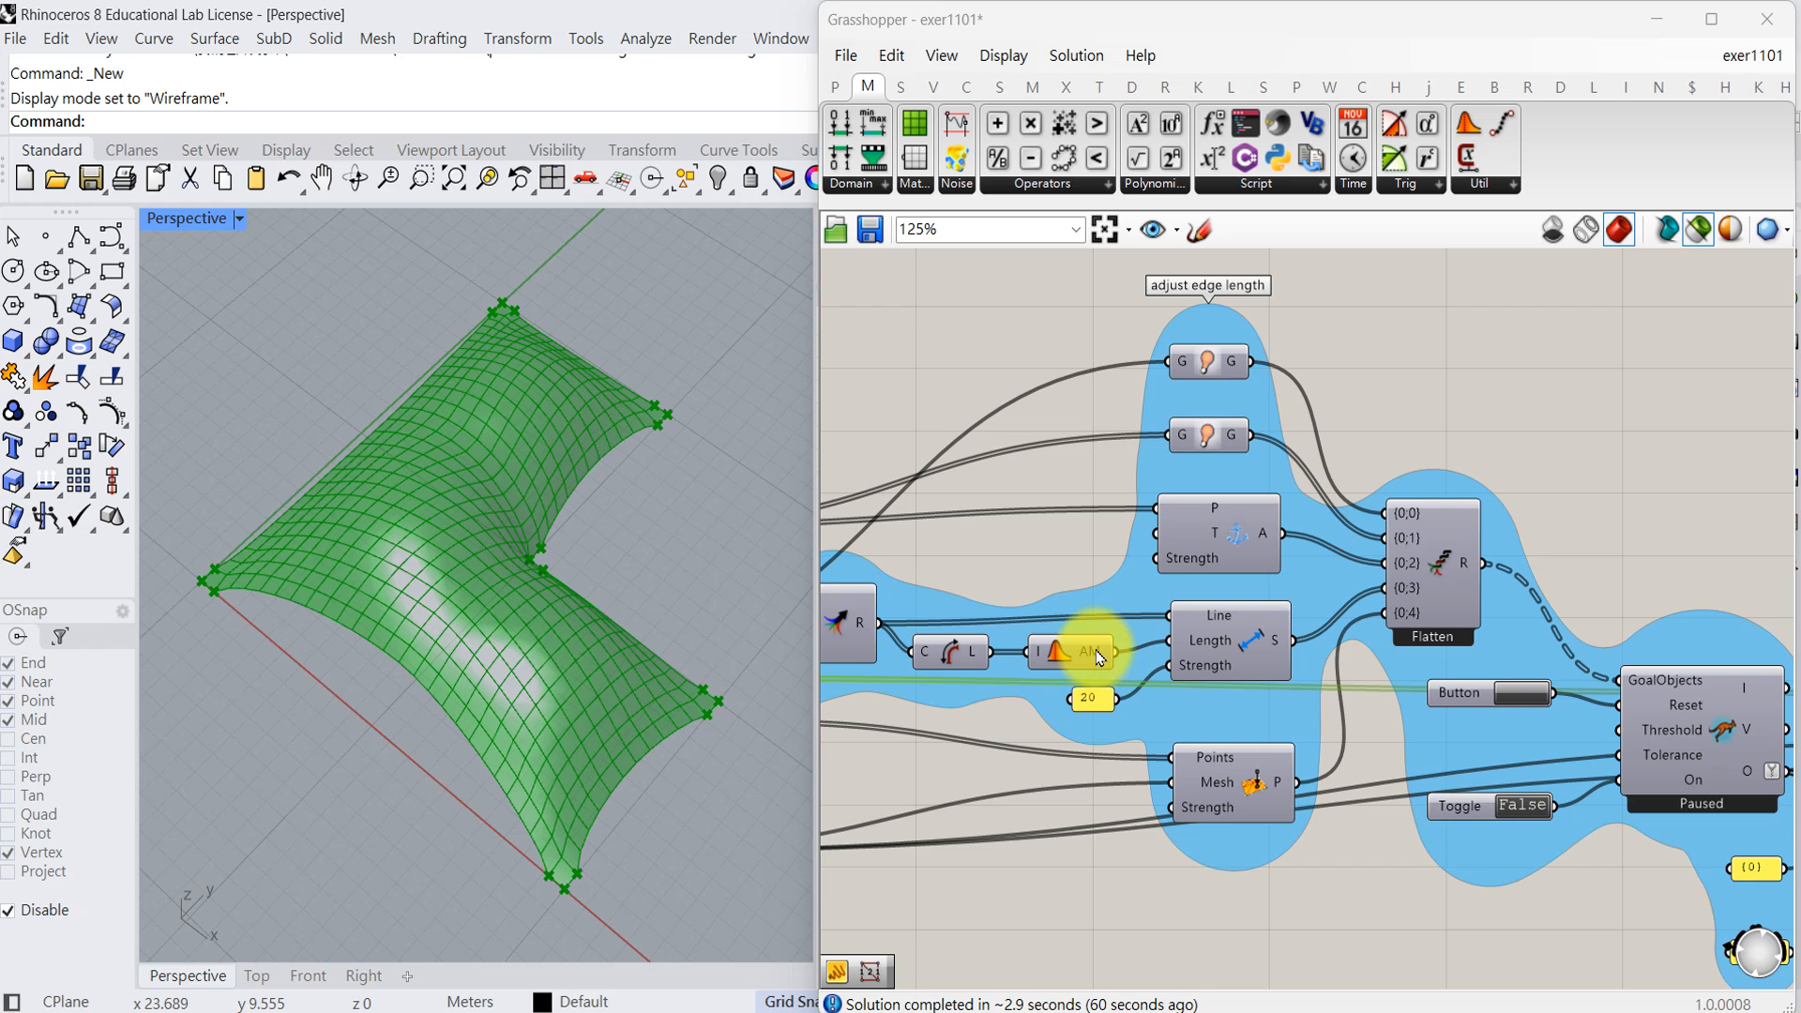
mouse_move(1100, 659)
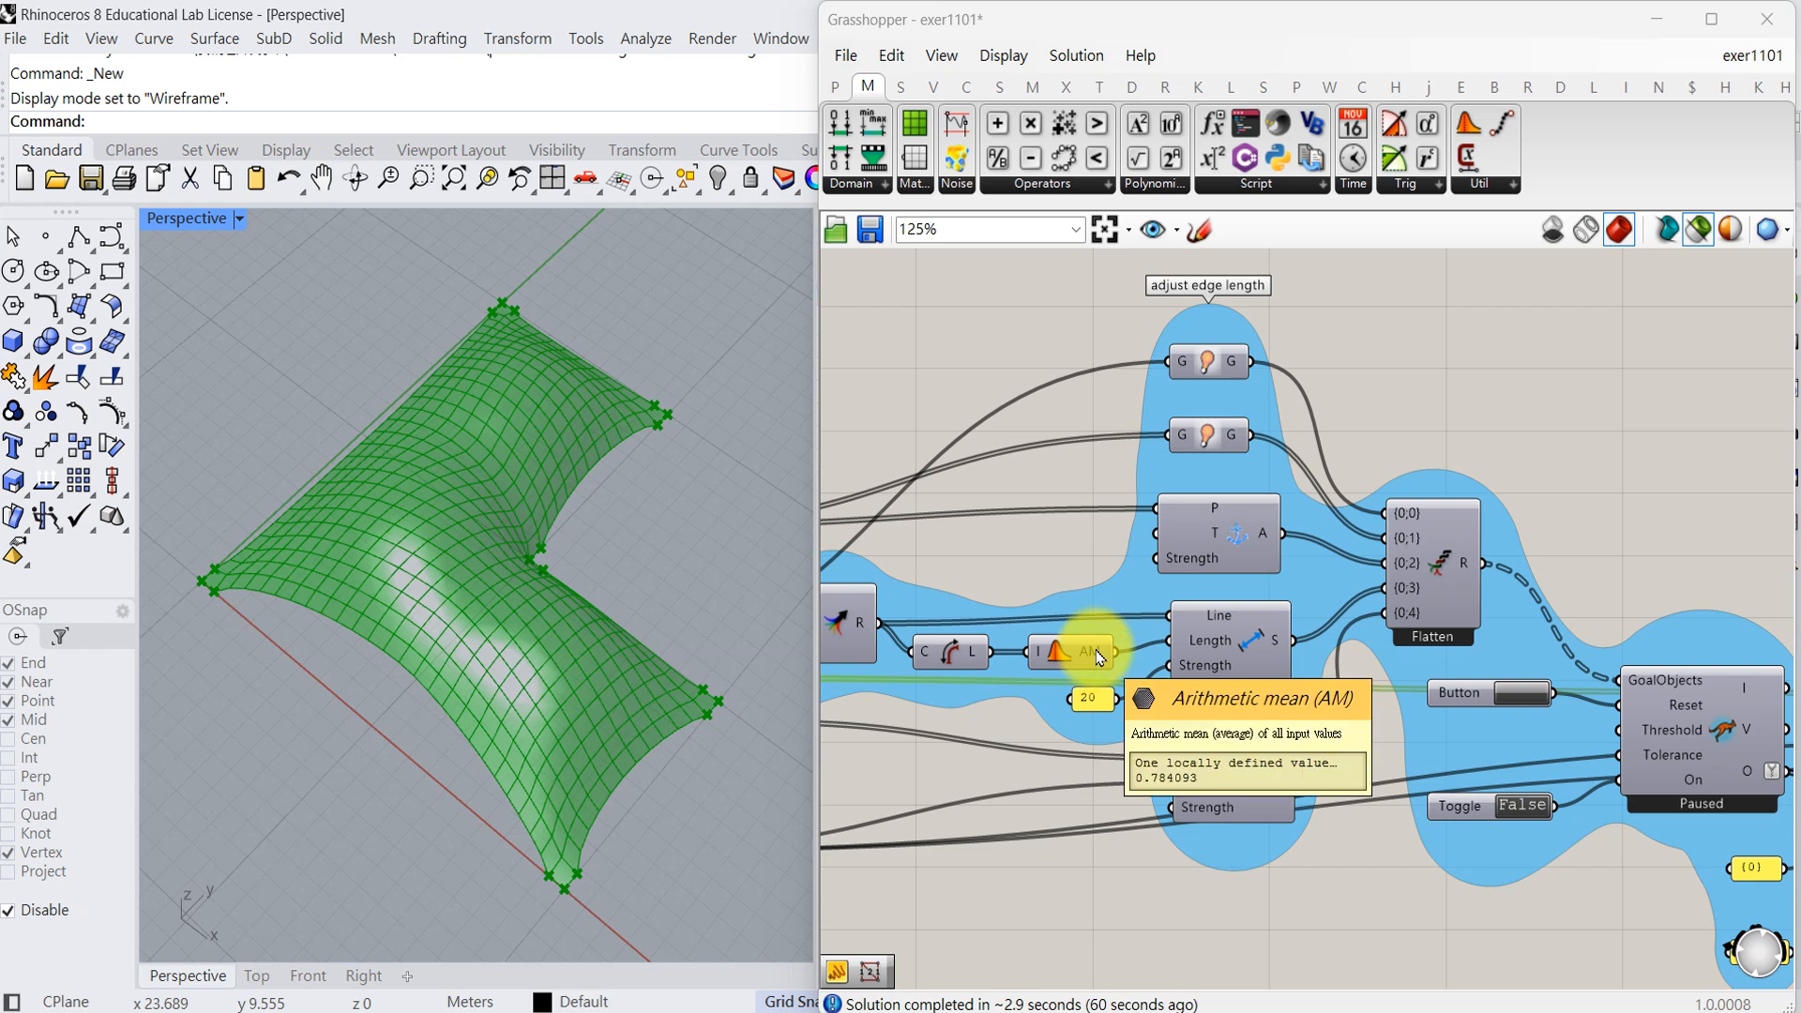
right_drag(1330, 904, 980, 857)
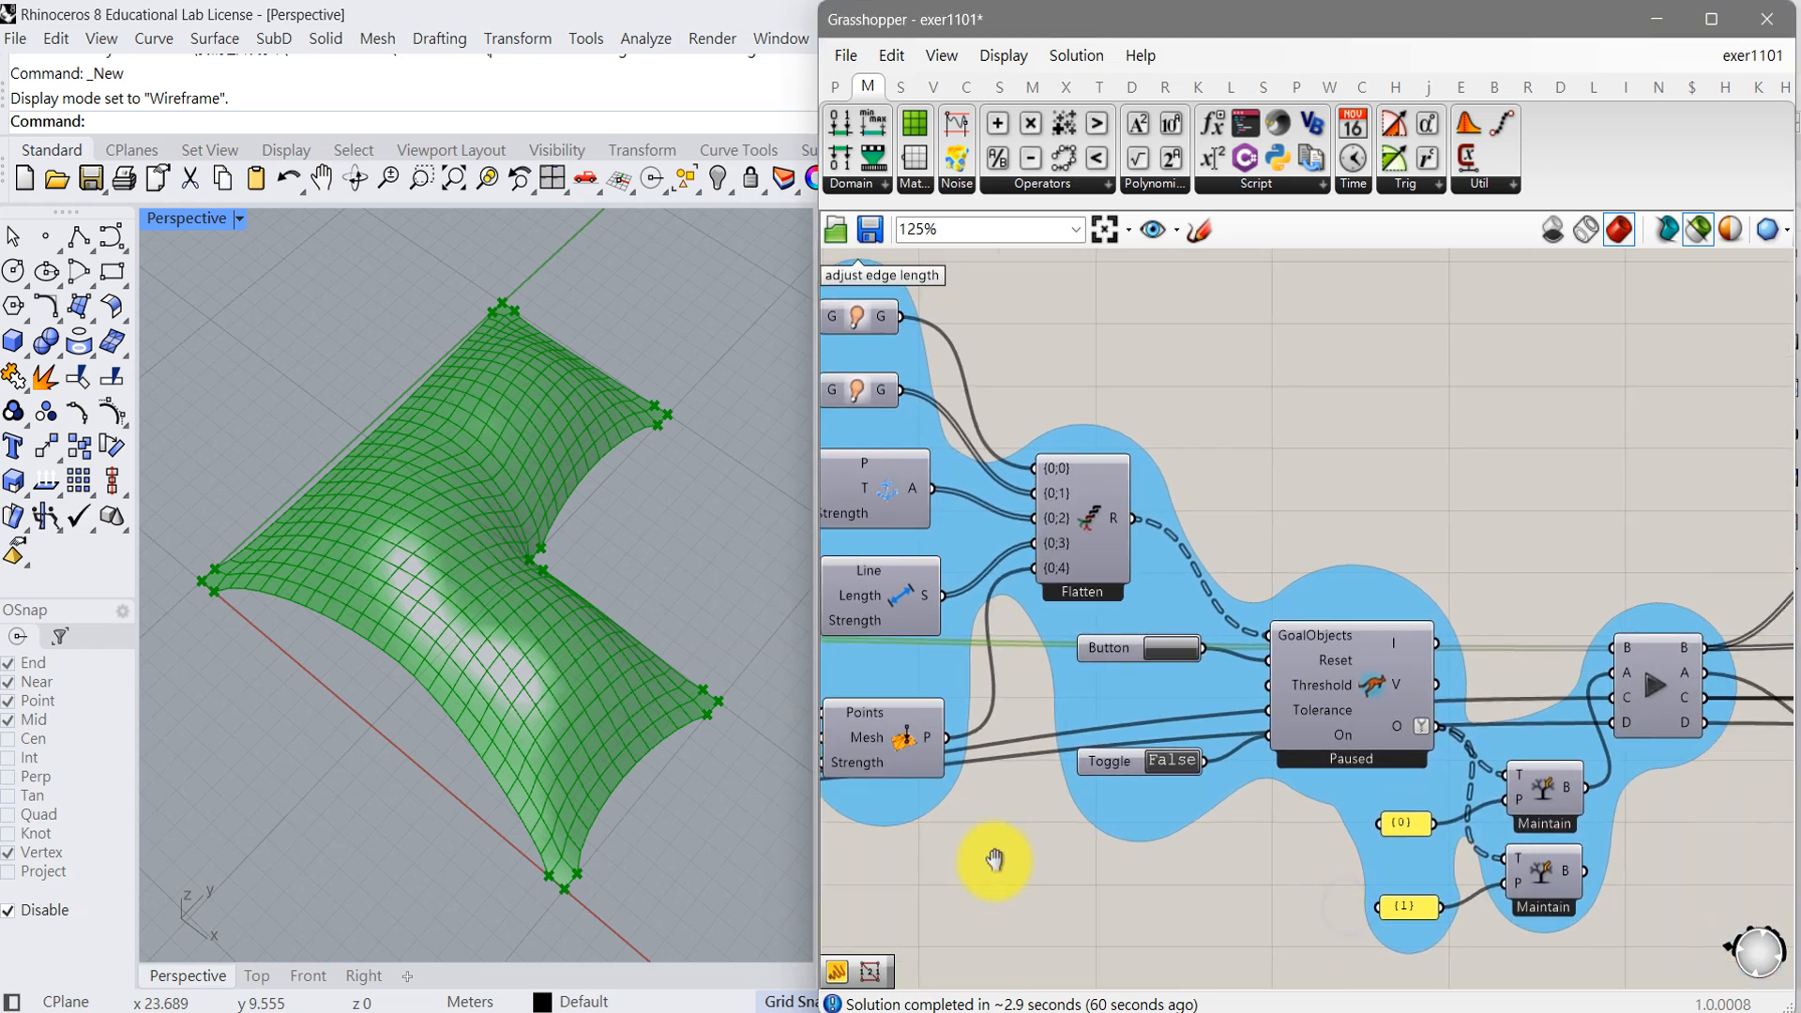
- Reset the "adjust edge length" solver, run it on the relaxed mesh and pause it
click(1366, 688)
click(1166, 647)
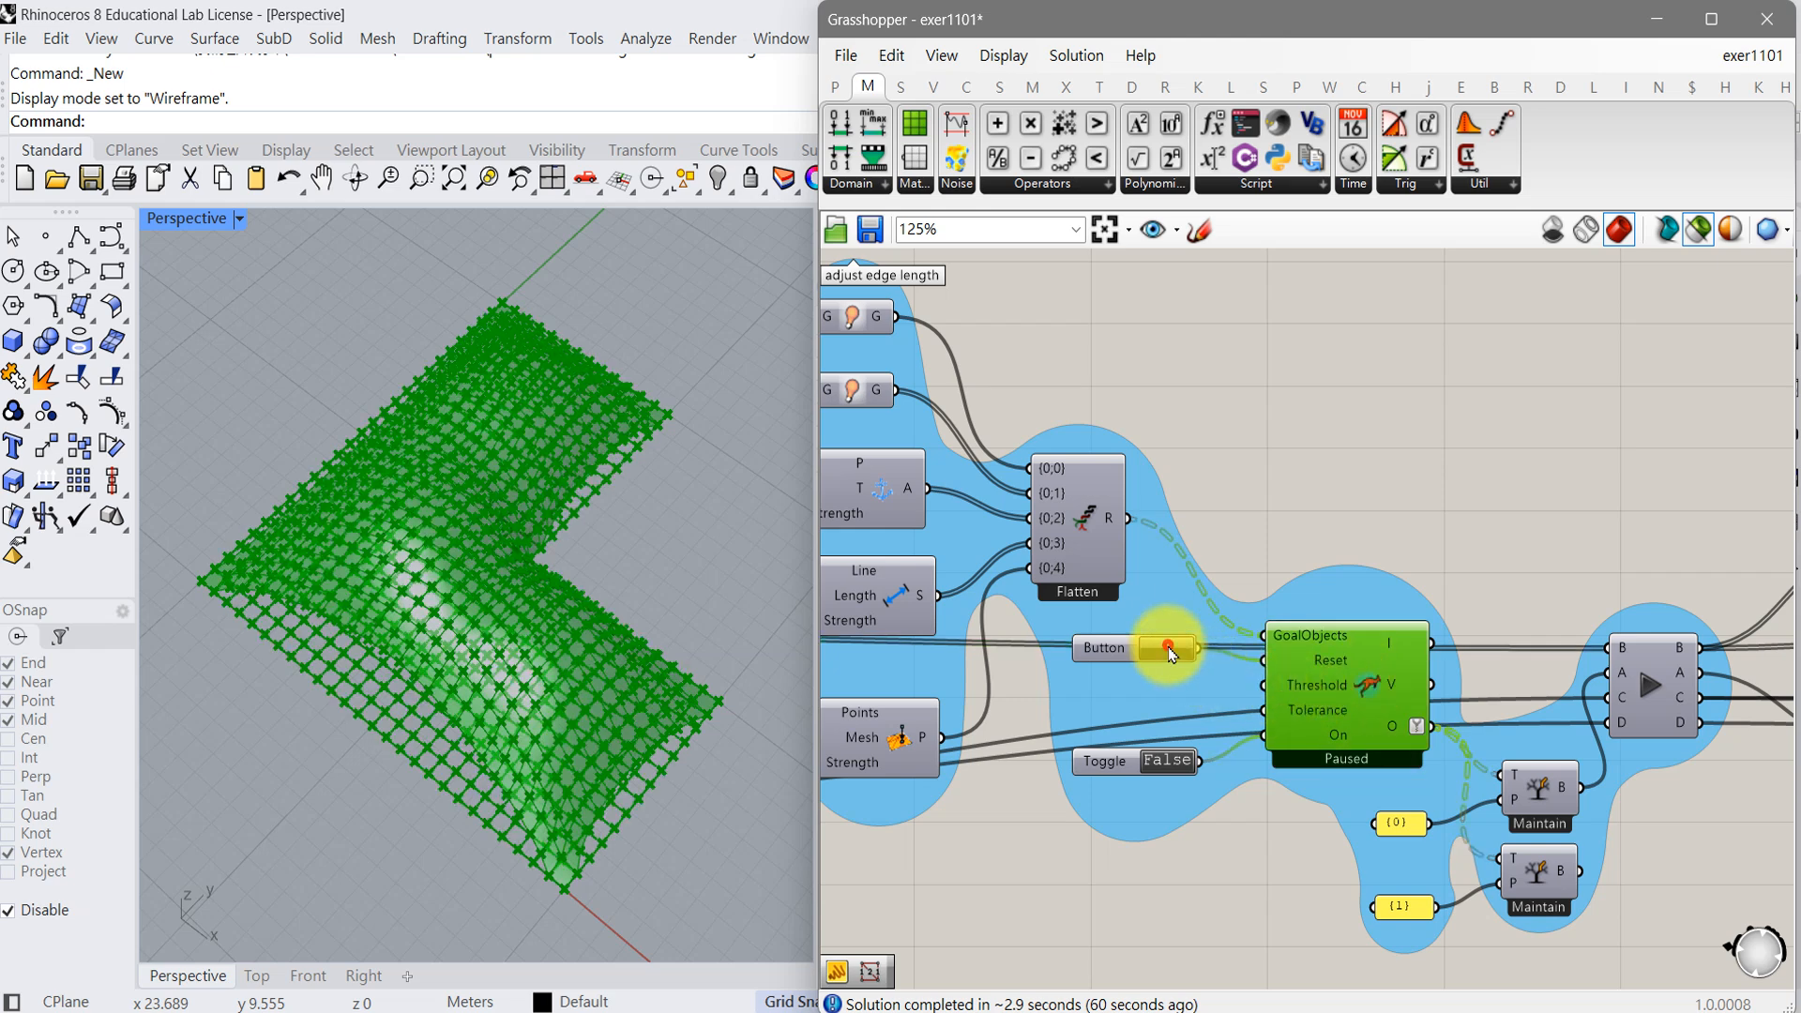
click(1175, 760)
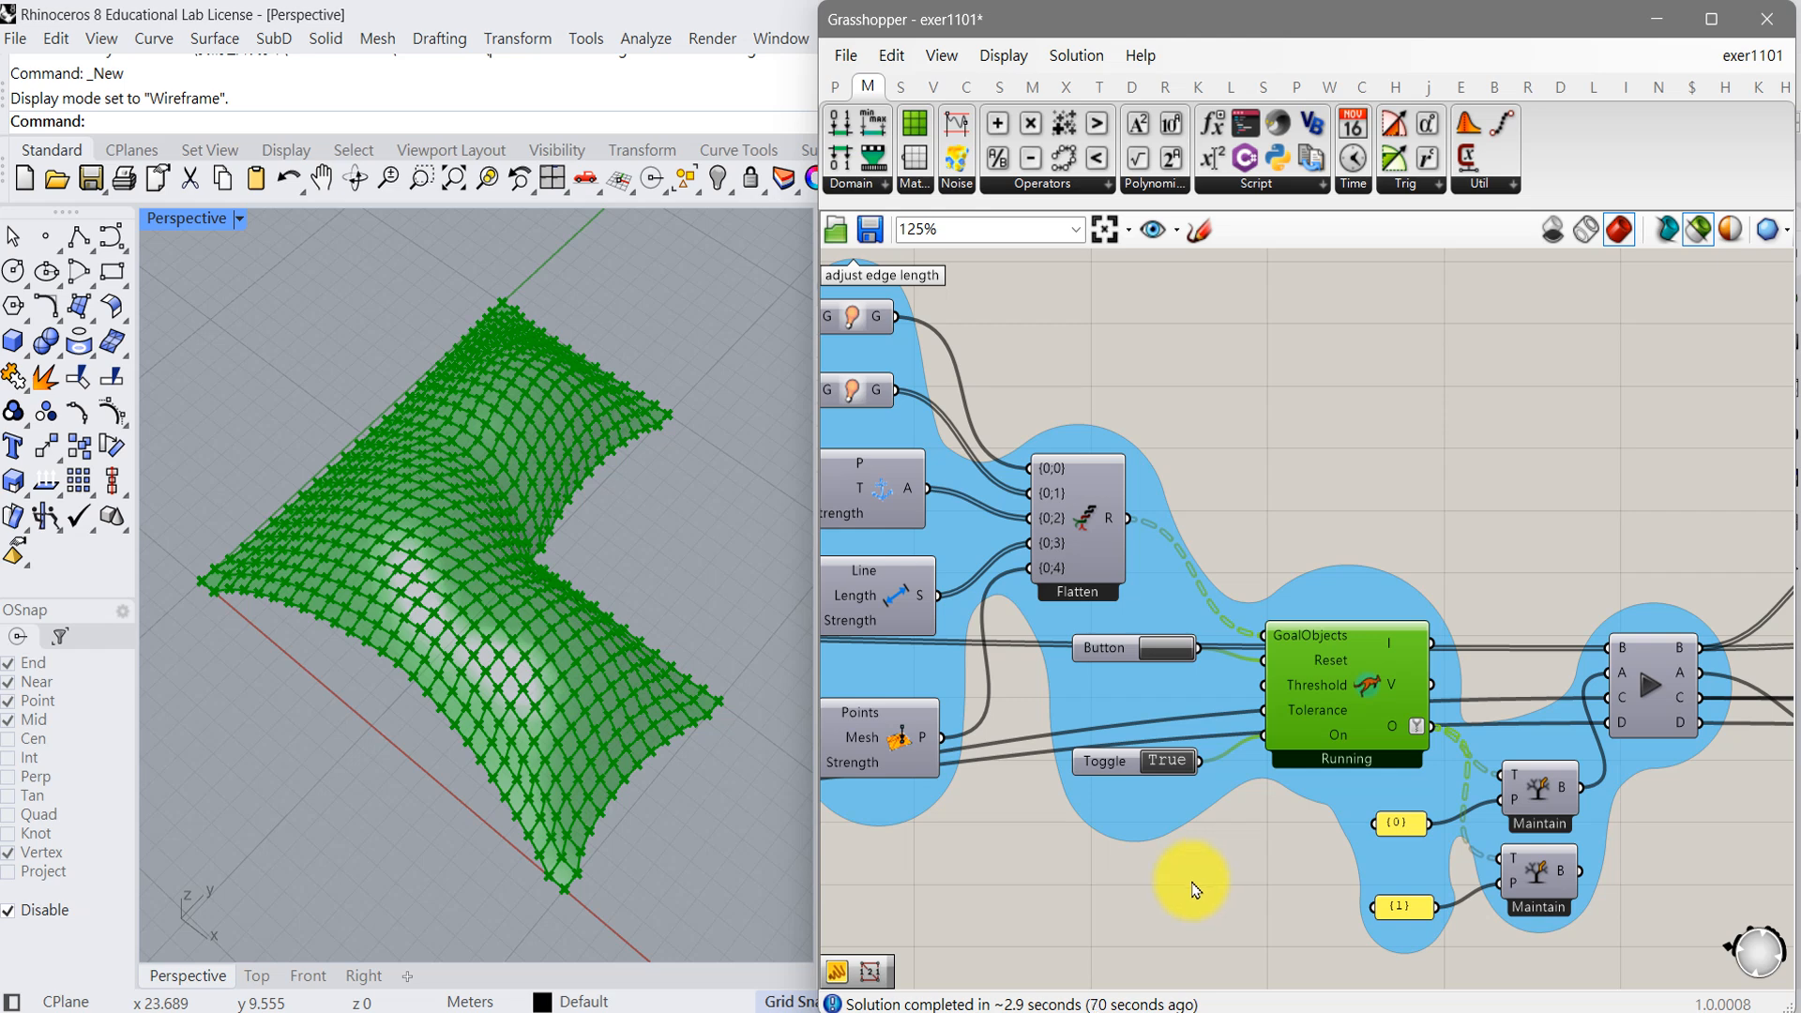
click(1167, 758)
- Release the Data Dam after the edge-length solver to send the adjusted mesh to the "Classifies edges" group
right_drag(1244, 871, 975, 799)
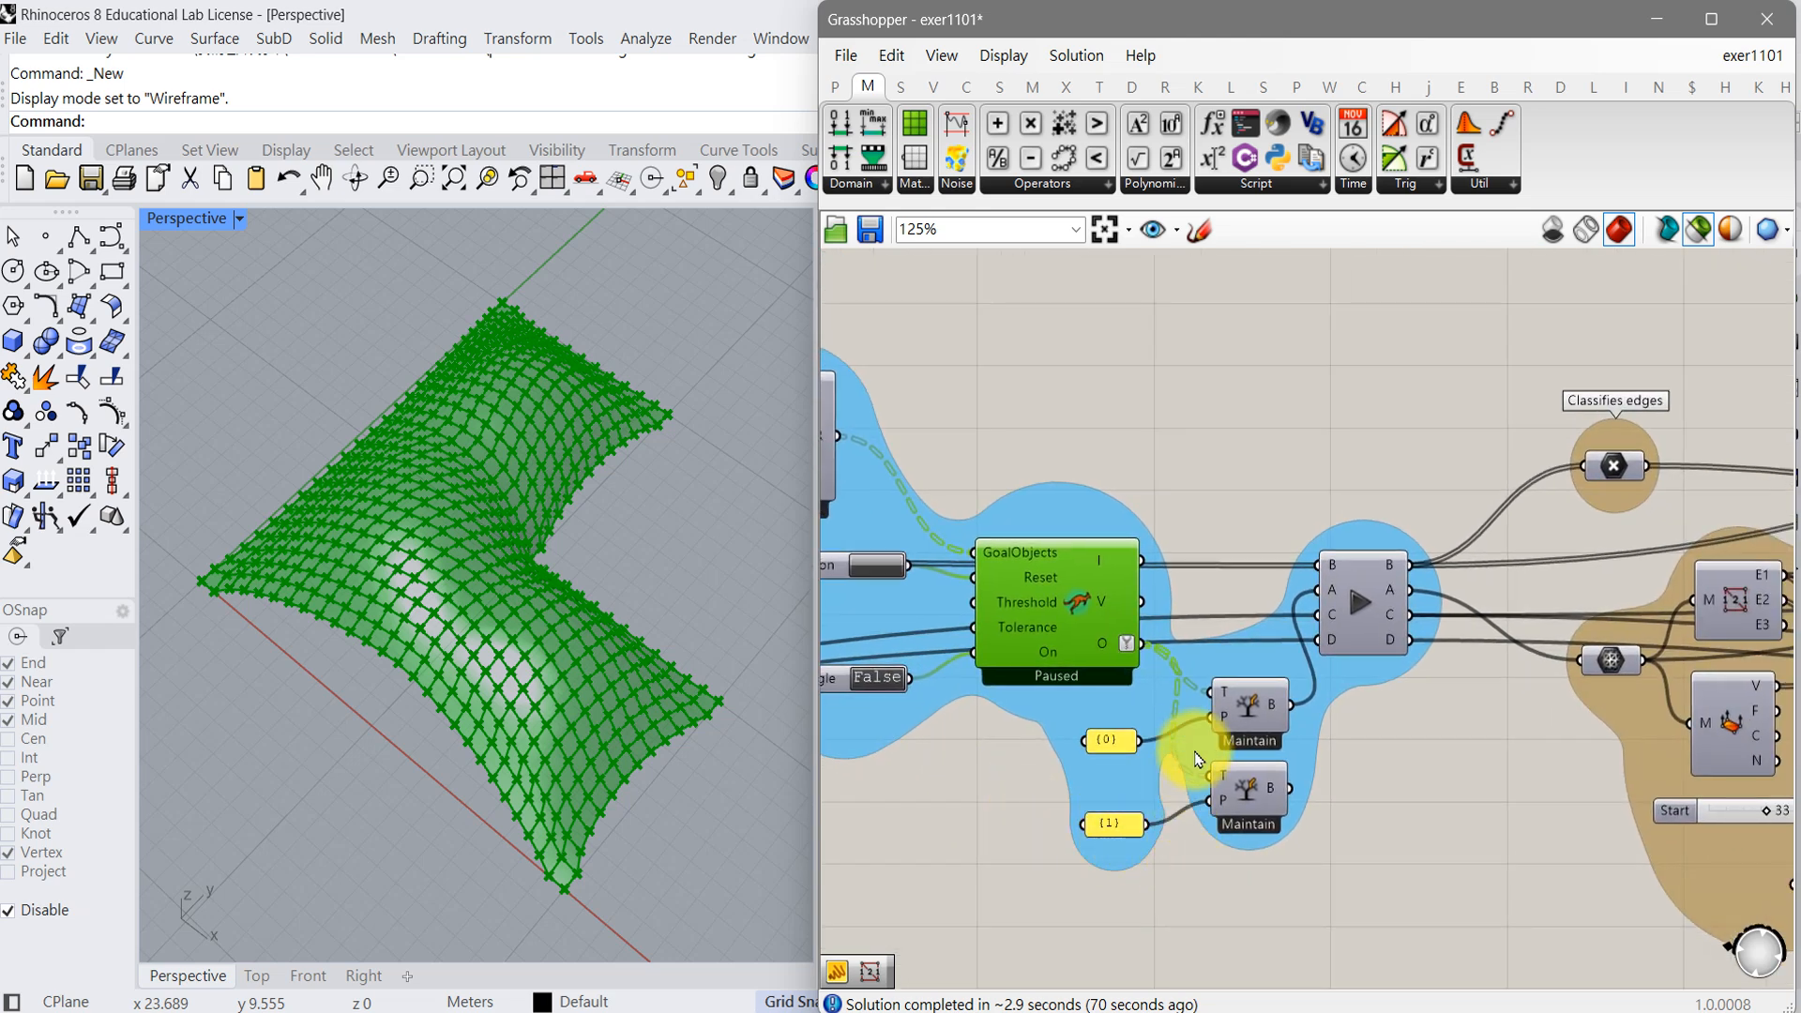
right_drag(1367, 841, 1206, 762)
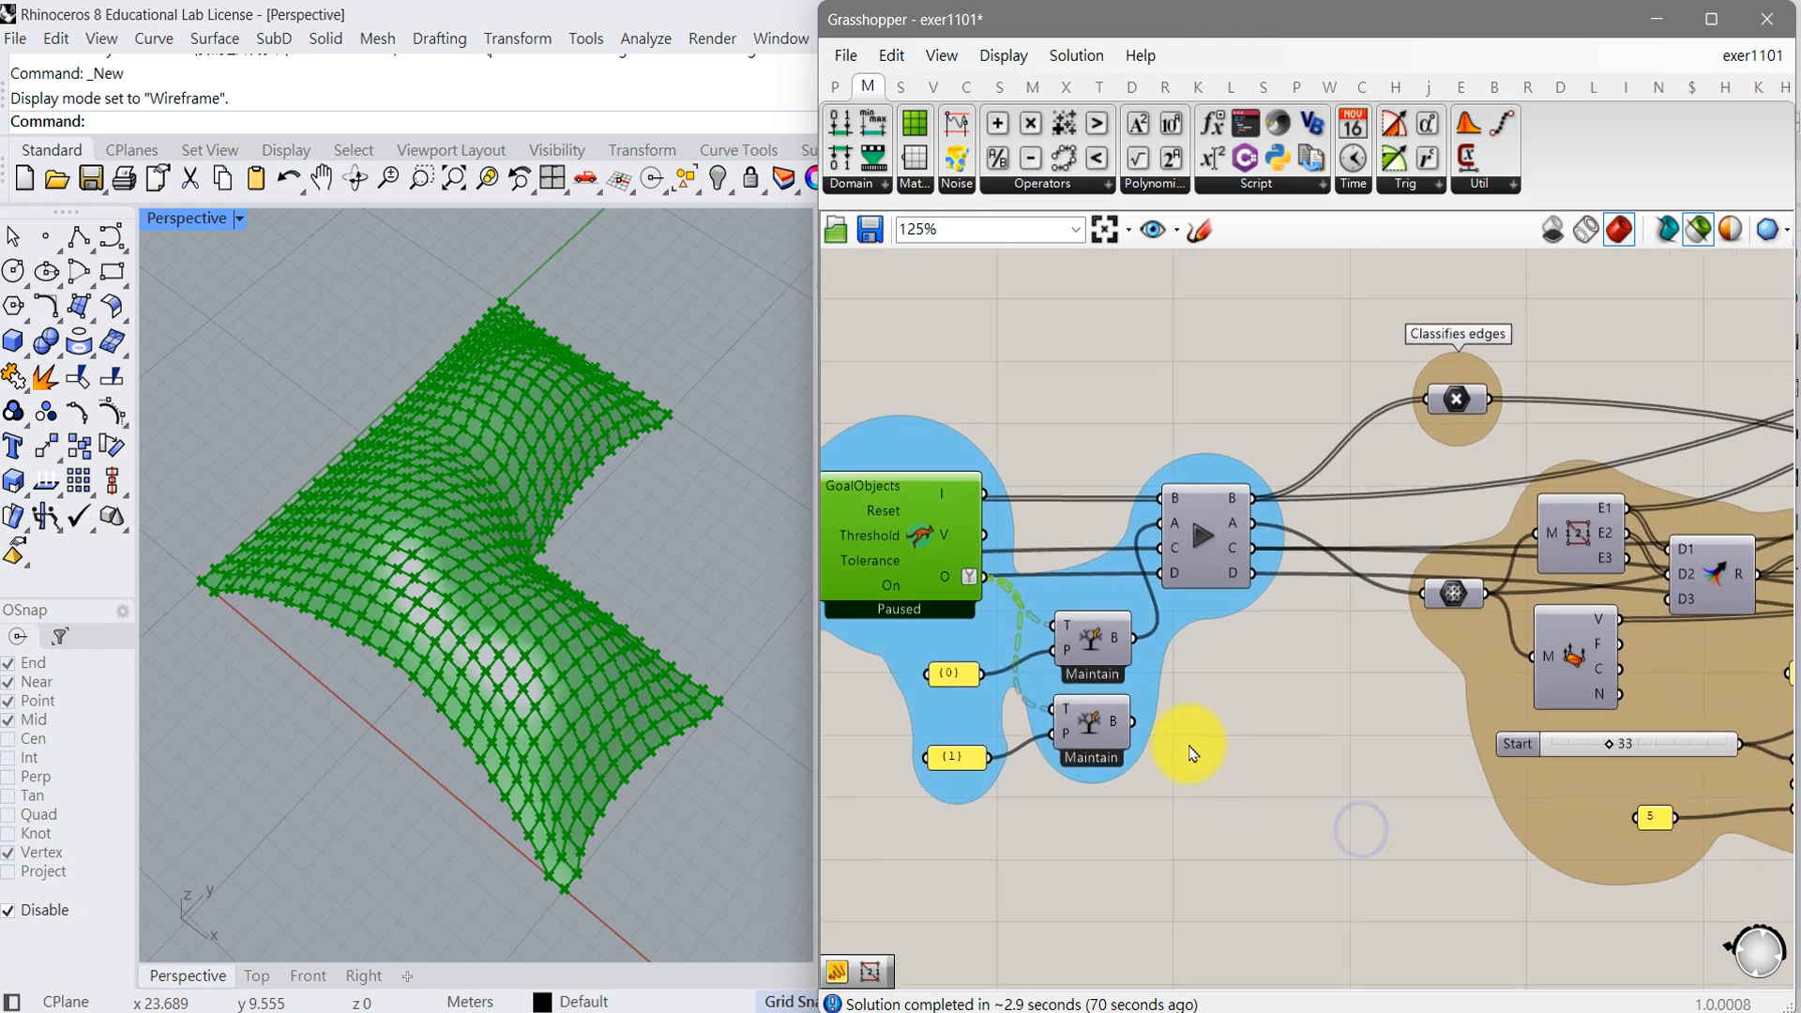
right_drag(1332, 765, 1134, 736)
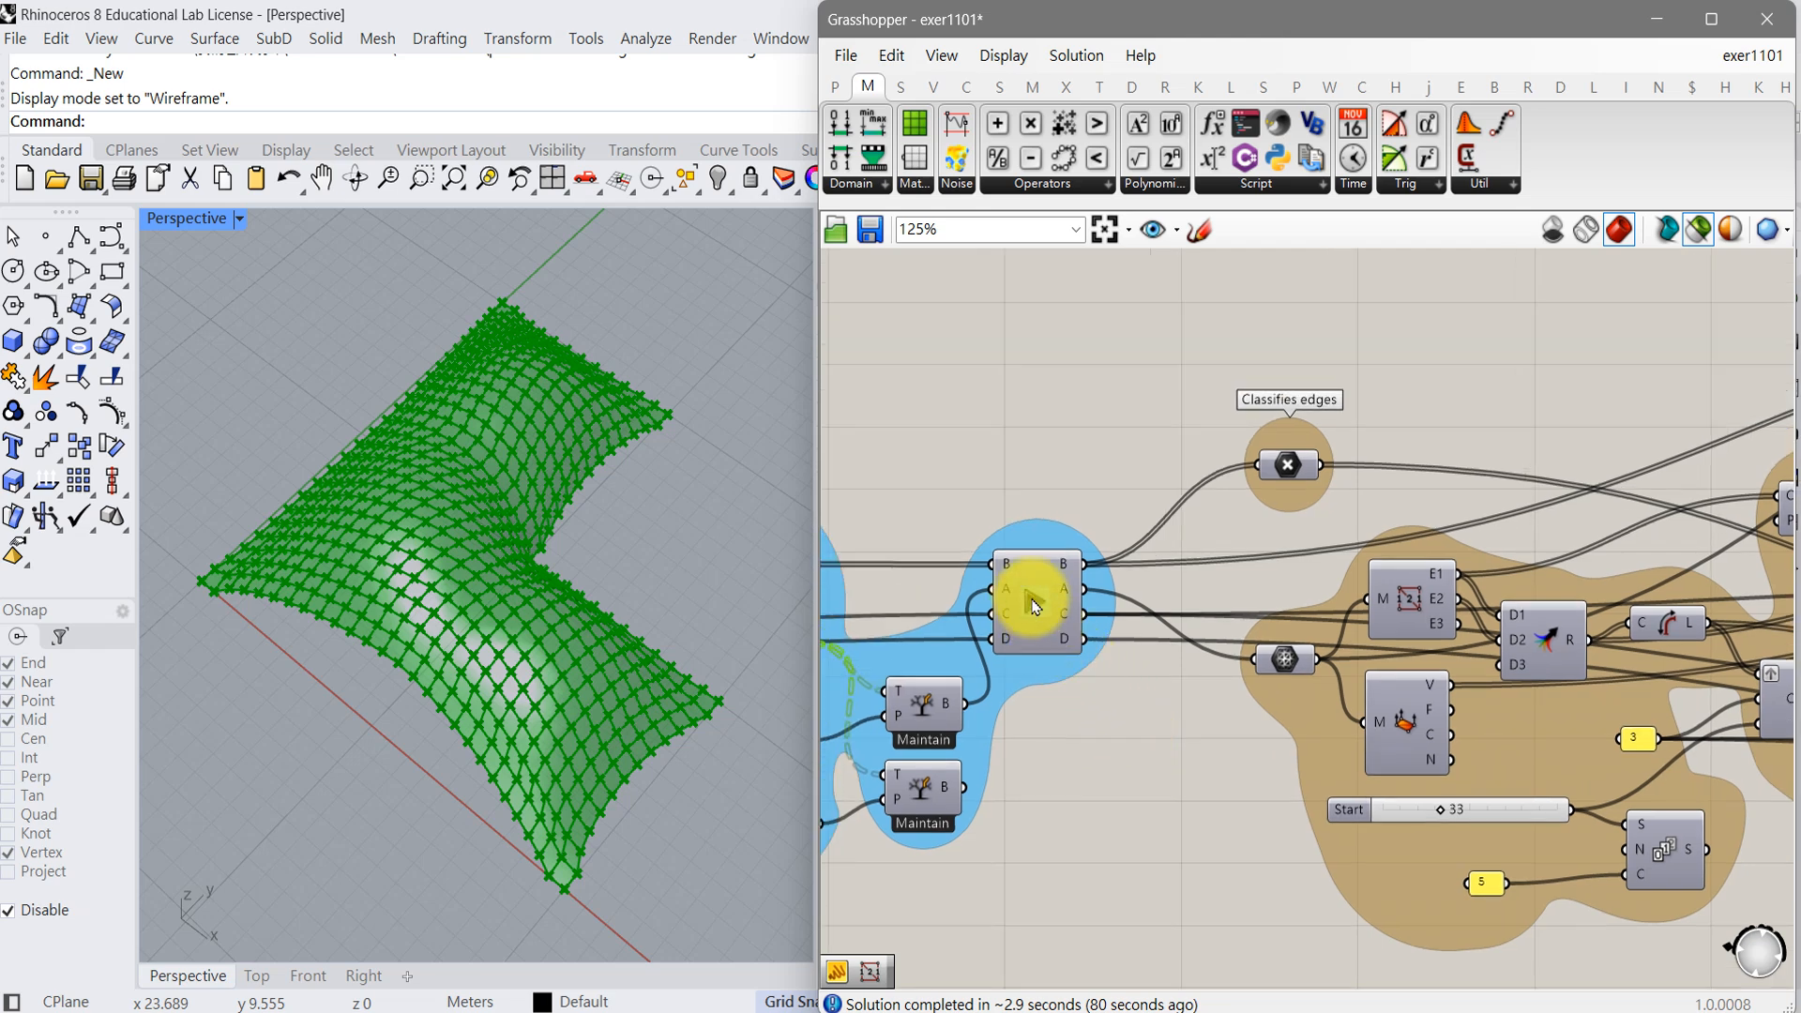
click(1035, 607)
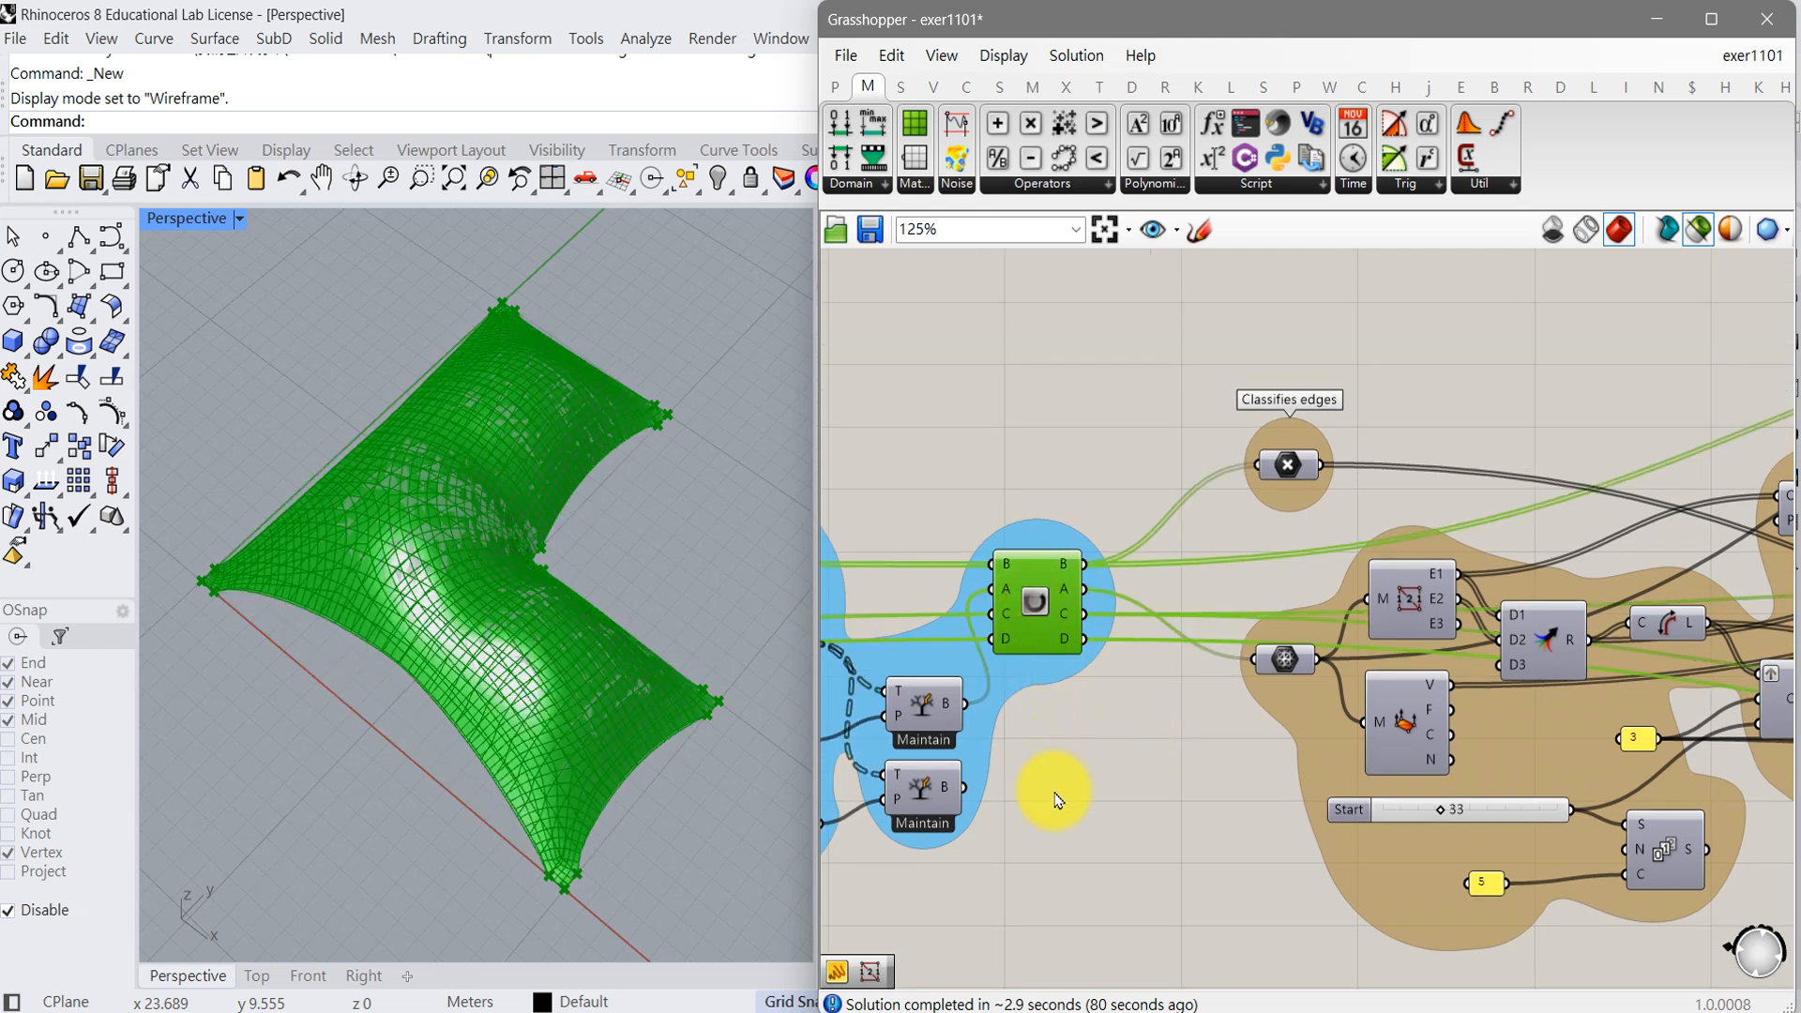
- Preview the adjusted mesh from the Mesh parameter and review the "Classifies edges" components that extract and cluster its edges
mouse_move(1049, 815)
right_down()
mouse_move(1138, 764)
mouse_move(1037, 788)
right_up()
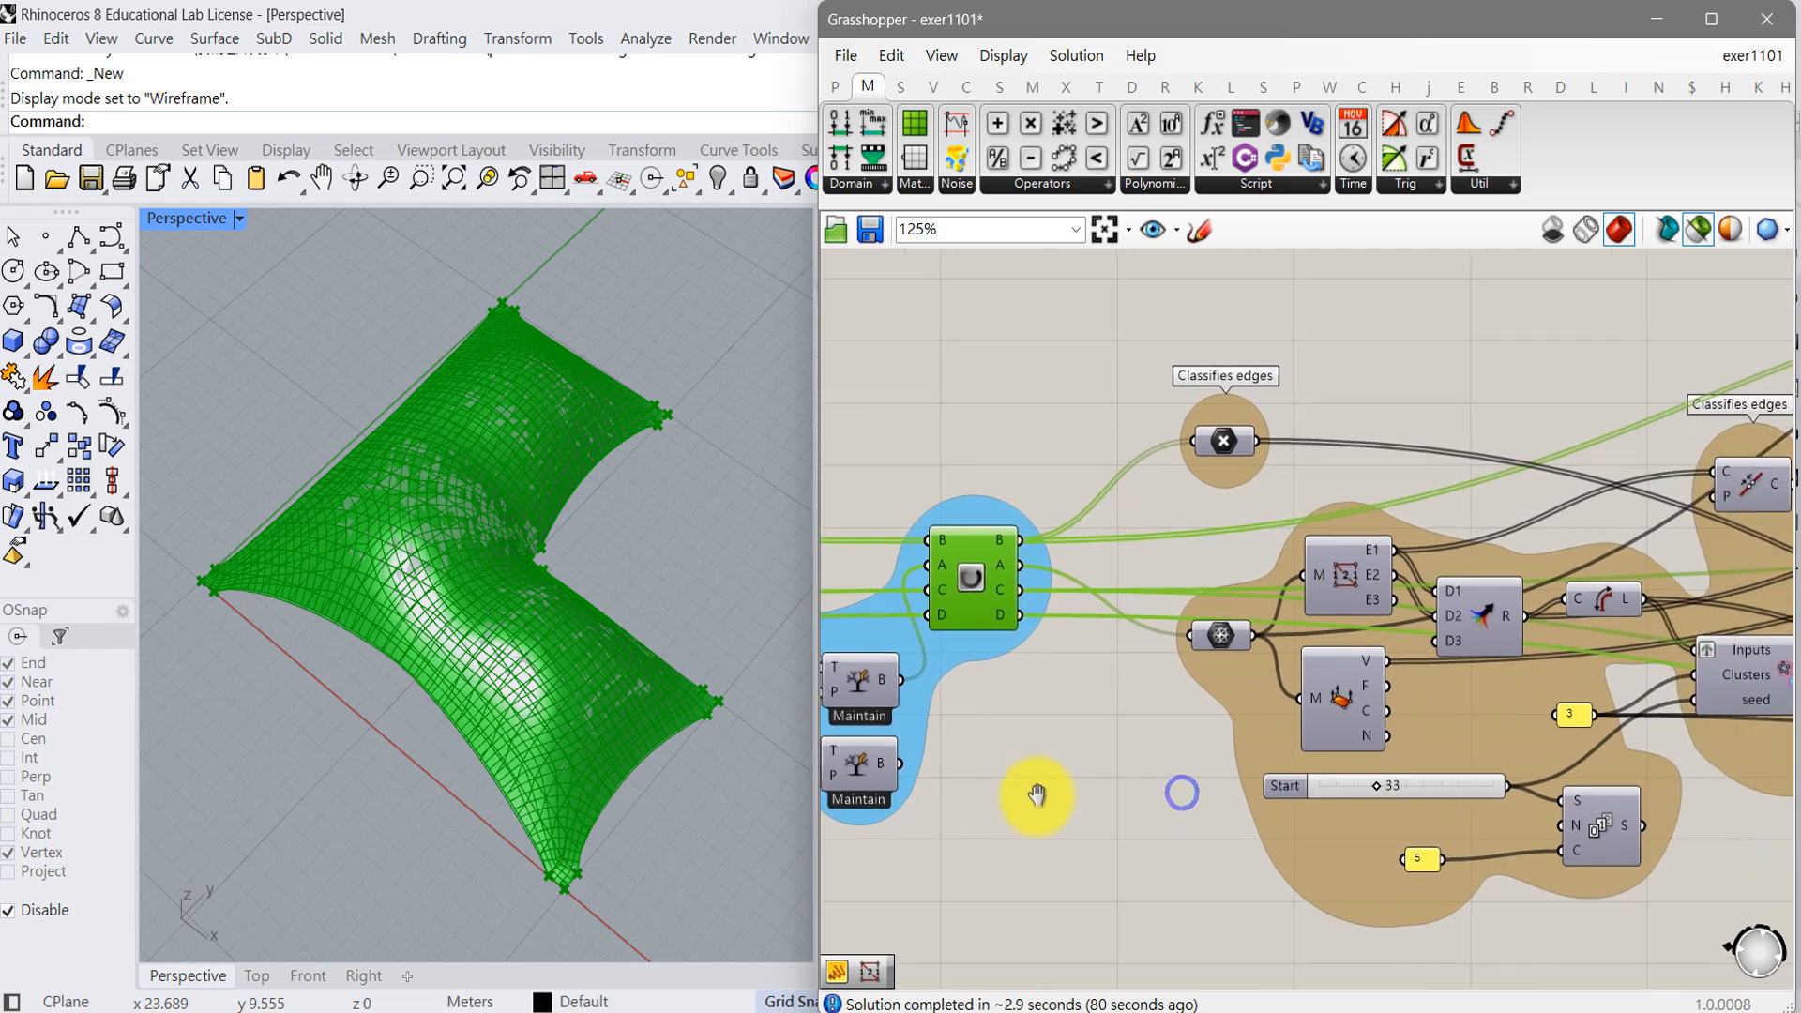
right_drag(1156, 699, 1086, 728)
click(1146, 662)
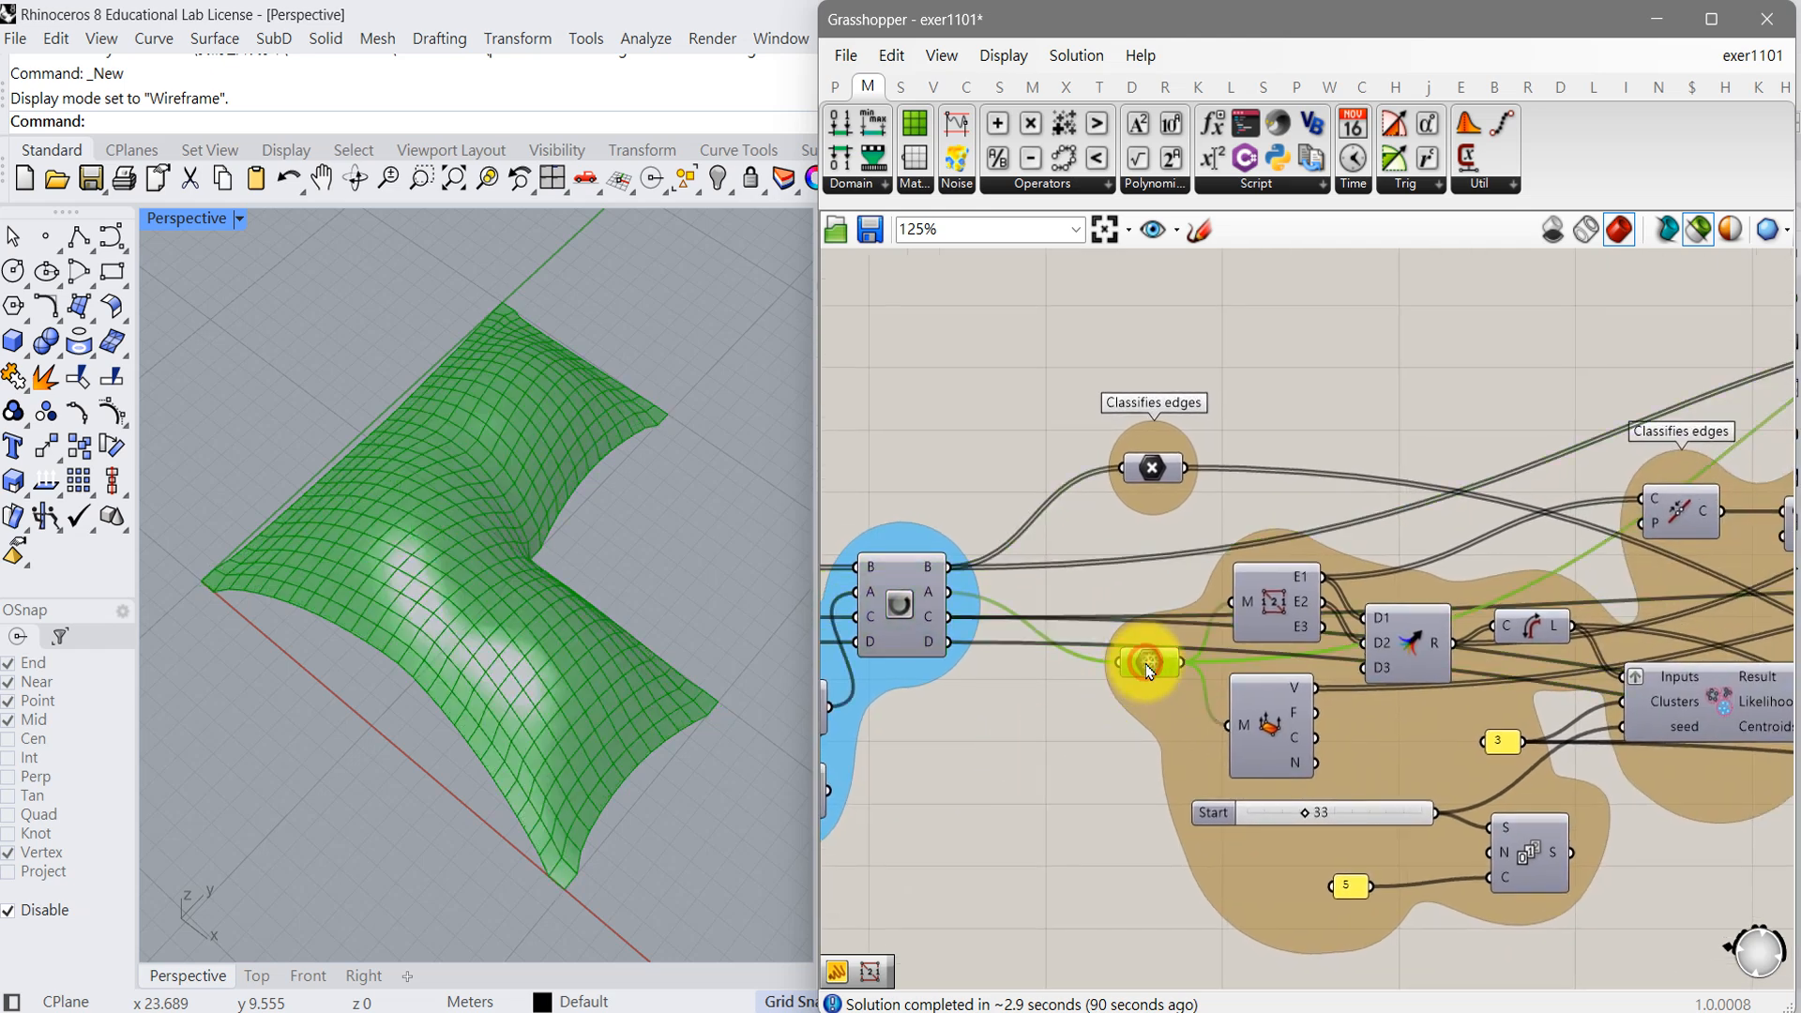
right_drag(659, 835, 602, 721)
right_drag(1146, 764, 944, 774)
right_drag(1032, 845, 949, 774)
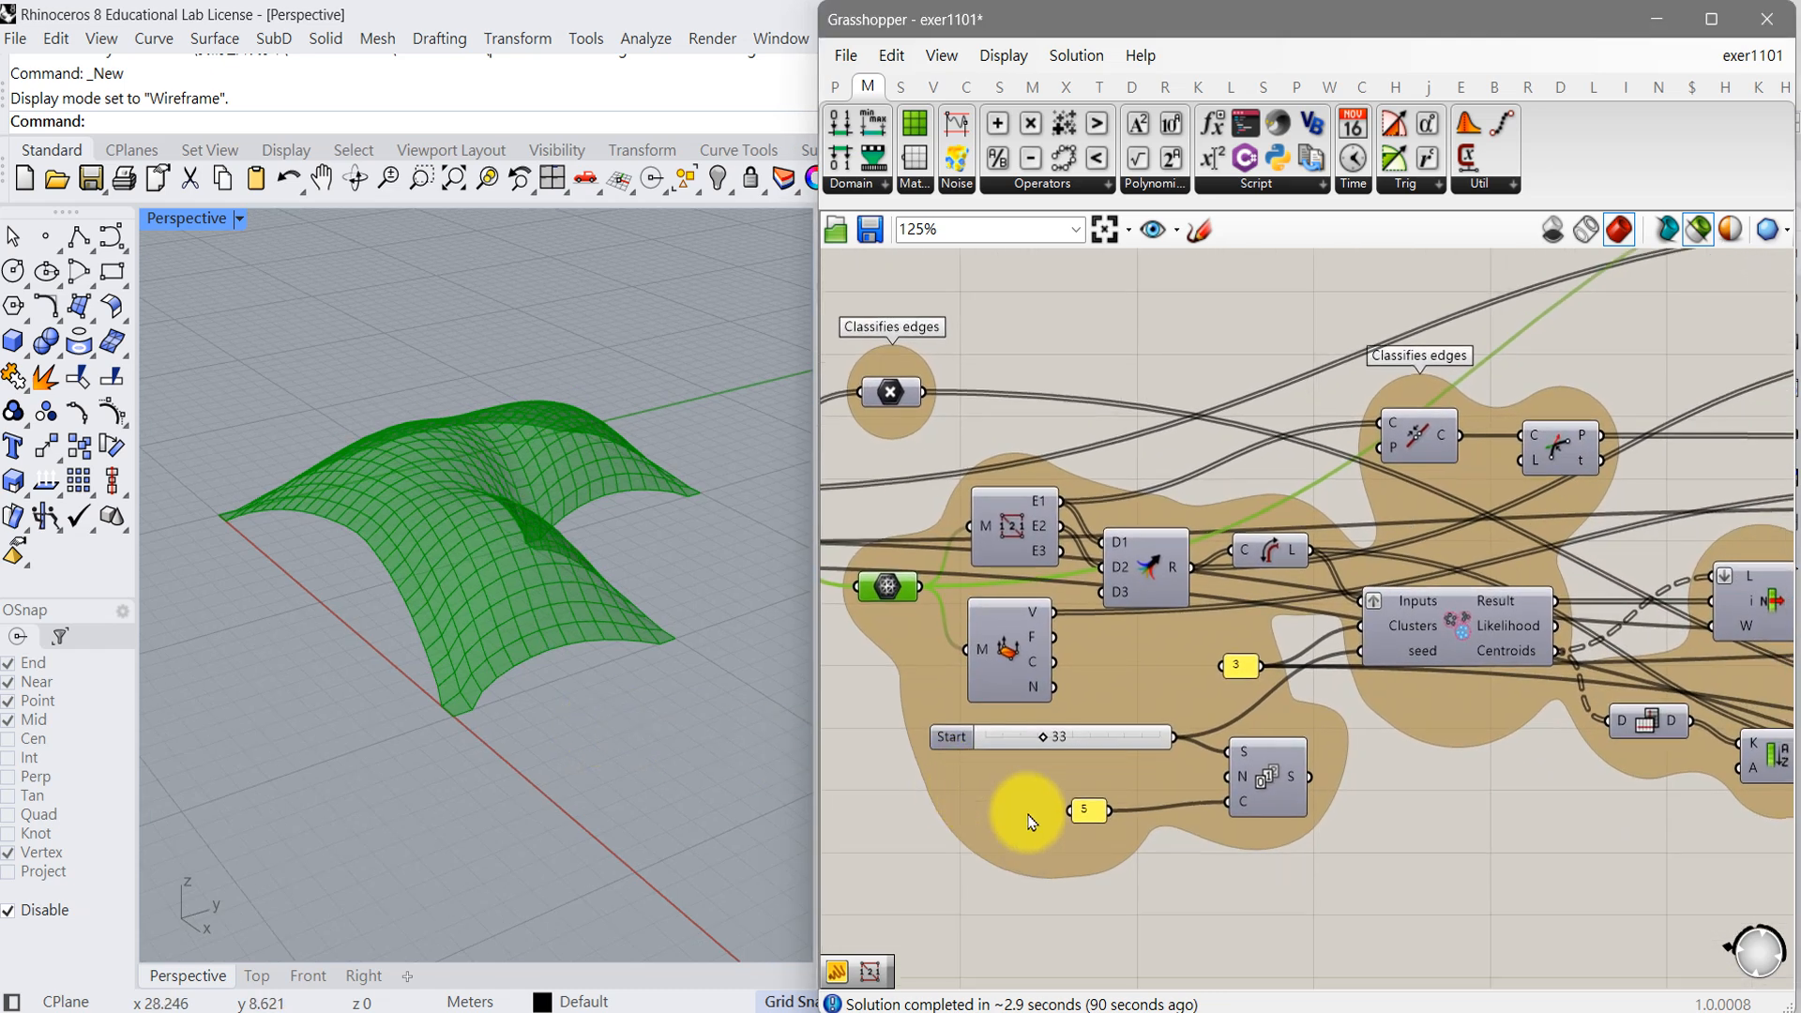
right_drag(1270, 876, 1194, 852)
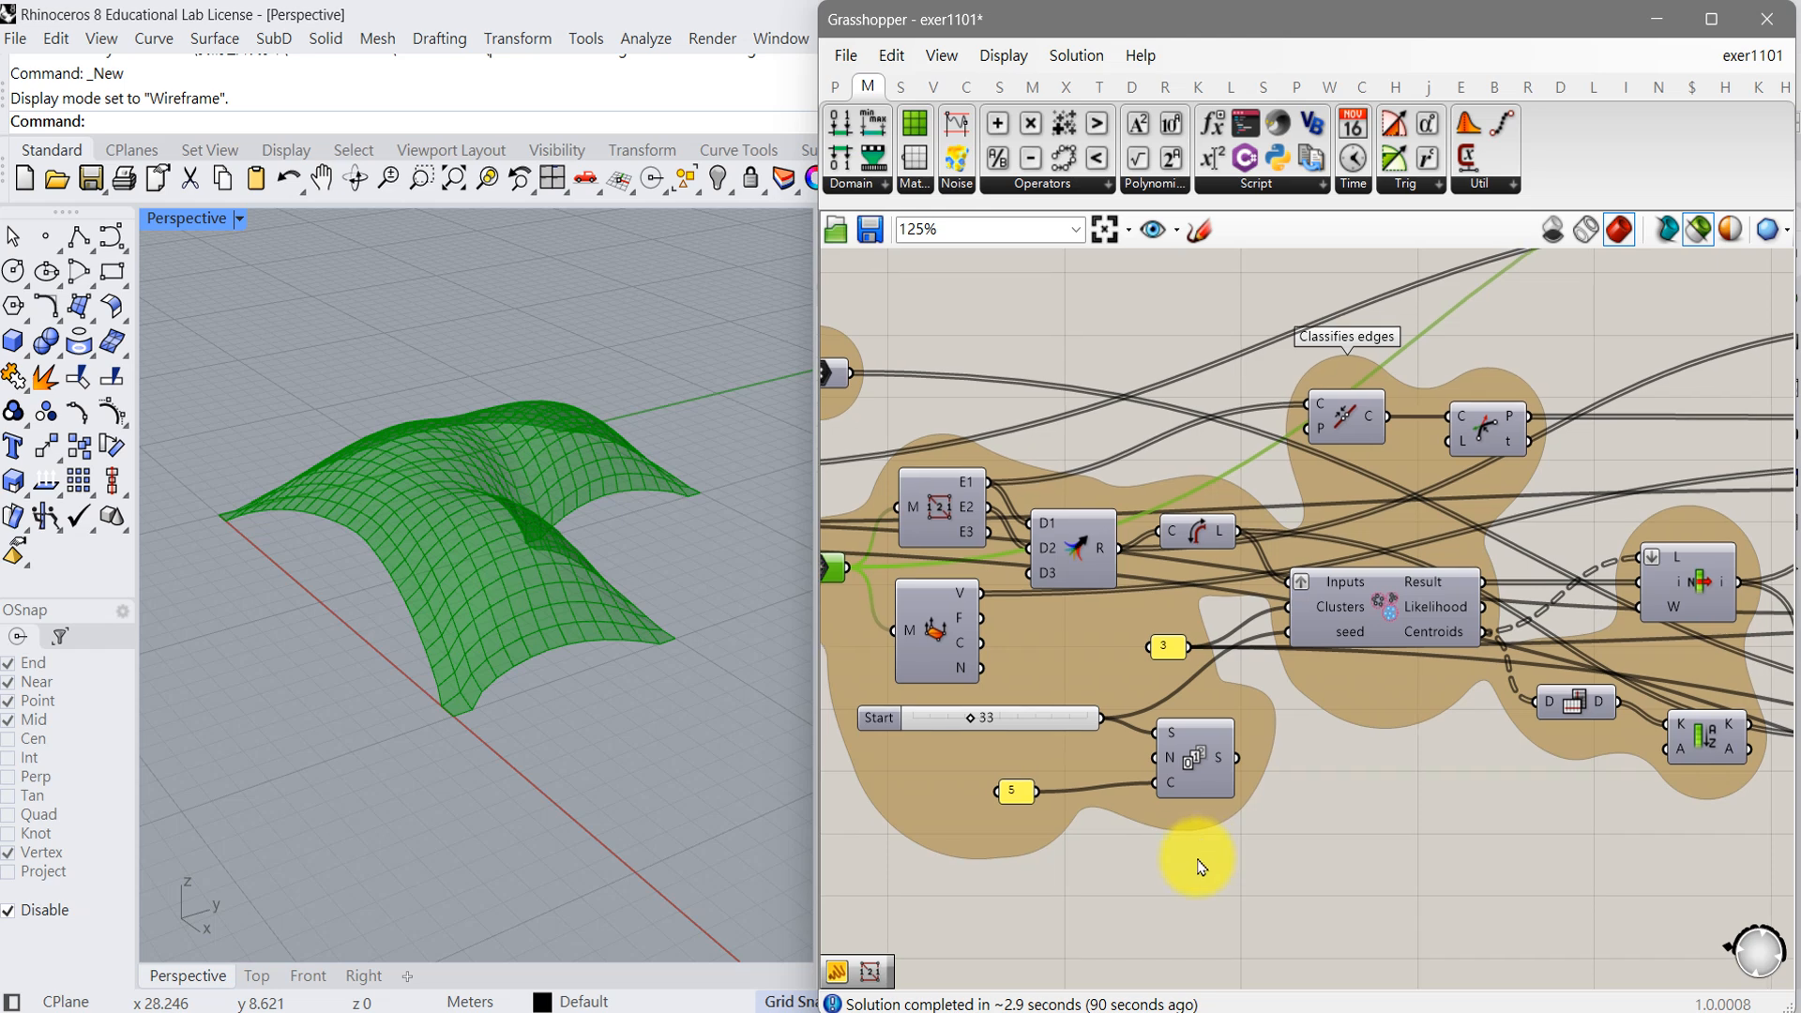
right_drag(542, 684, 526, 720)
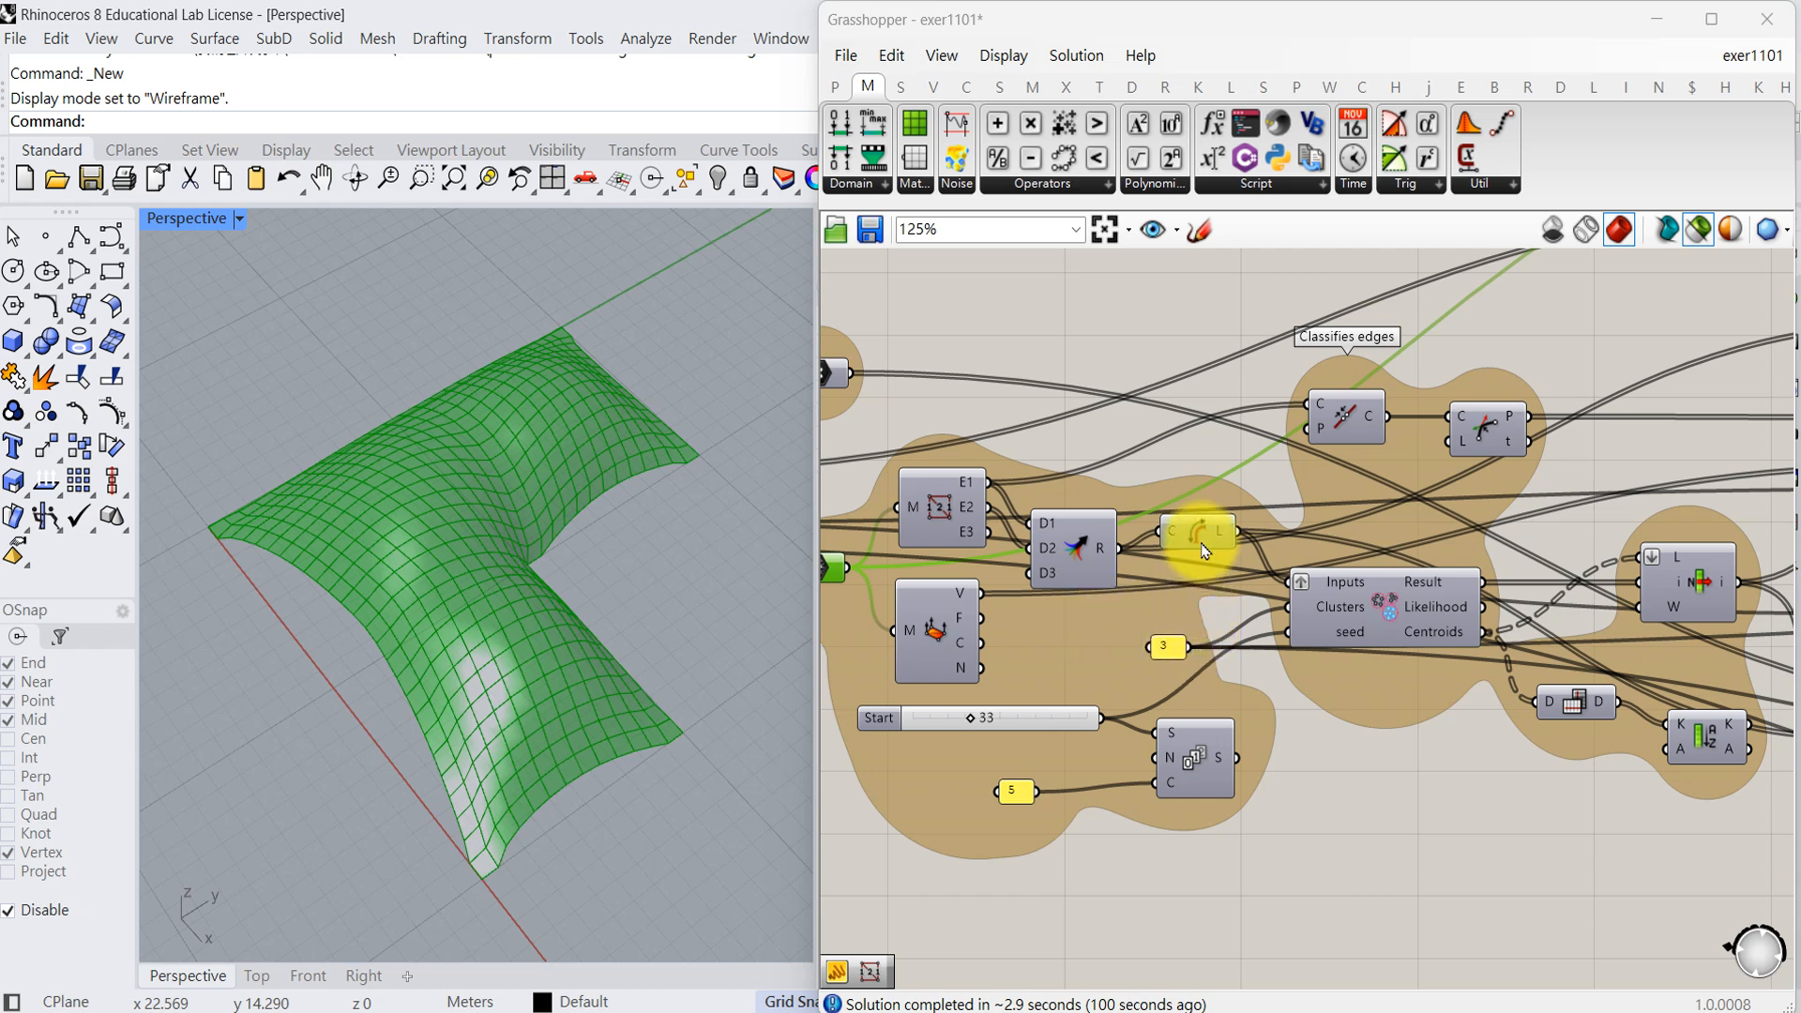
- Move the curve Length component below the clustering inputs, connect a new tall panel to its output and scroll through the edge lengths
drag(1189, 537, 1230, 694)
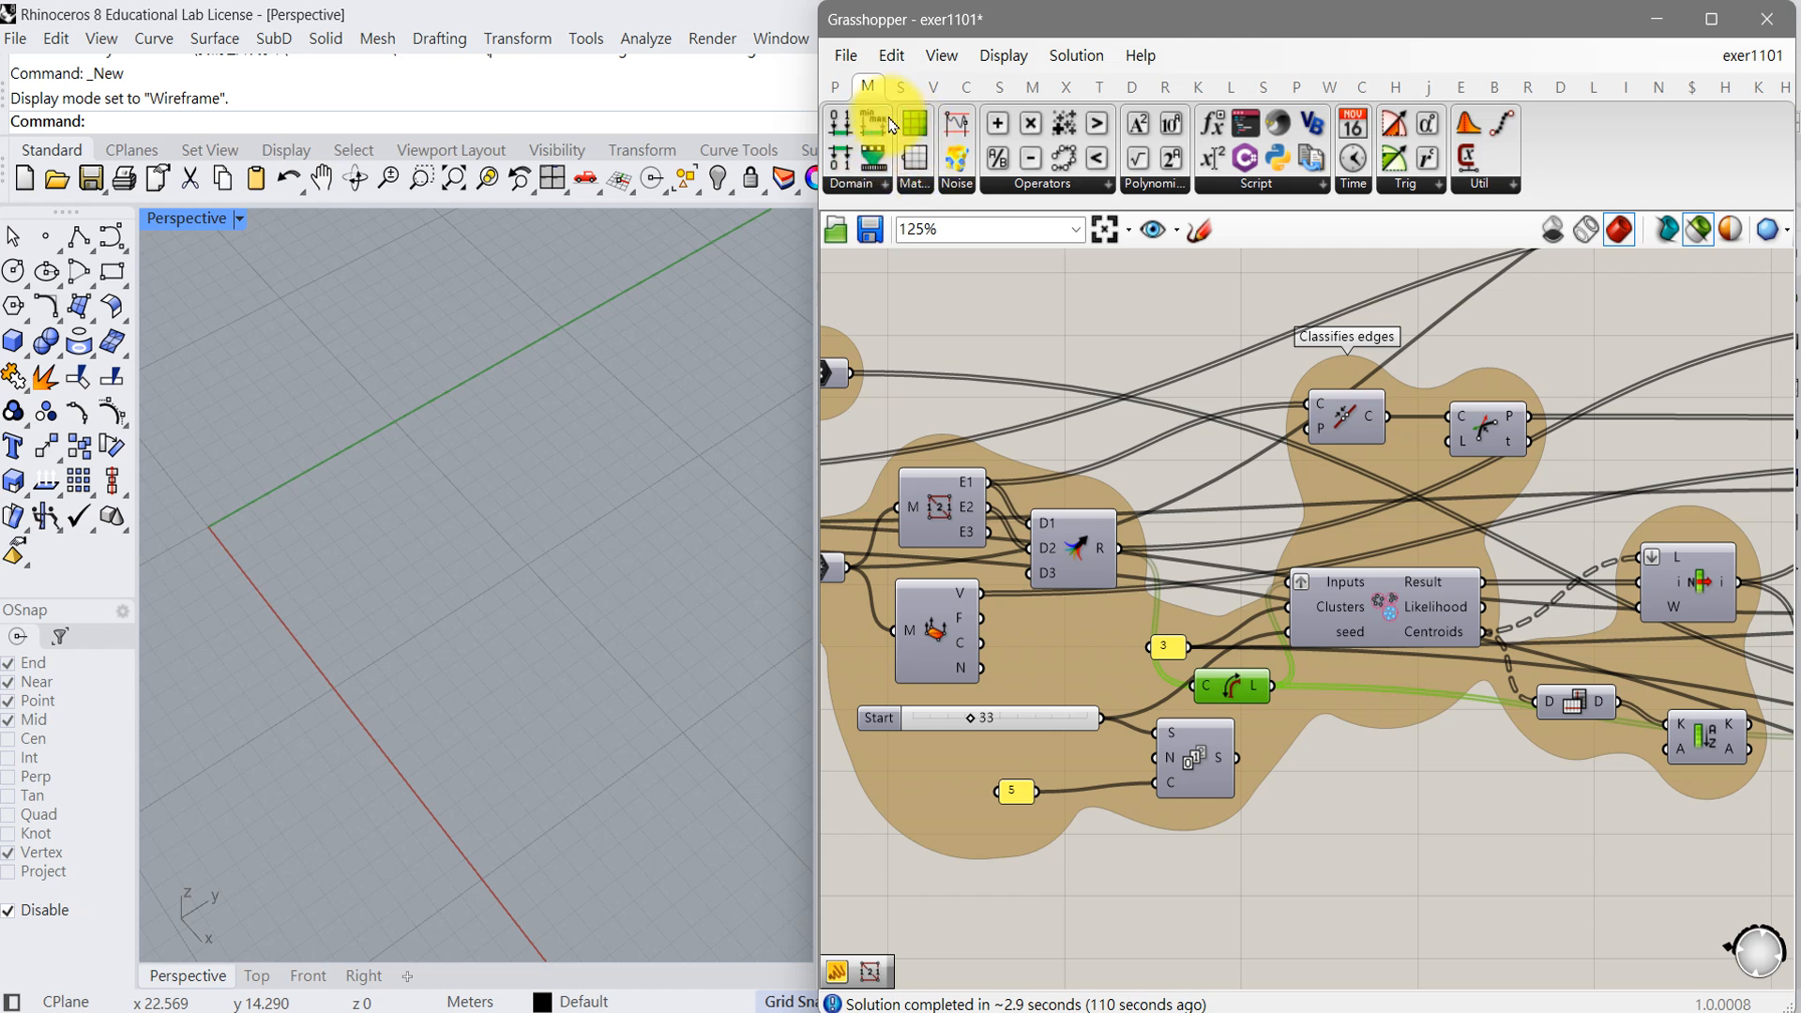
click(836, 87)
drag(1153, 158, 1419, 870)
drag(1271, 685, 1341, 844)
right_drag(1274, 912, 1115, 670)
drag(1274, 683, 1270, 928)
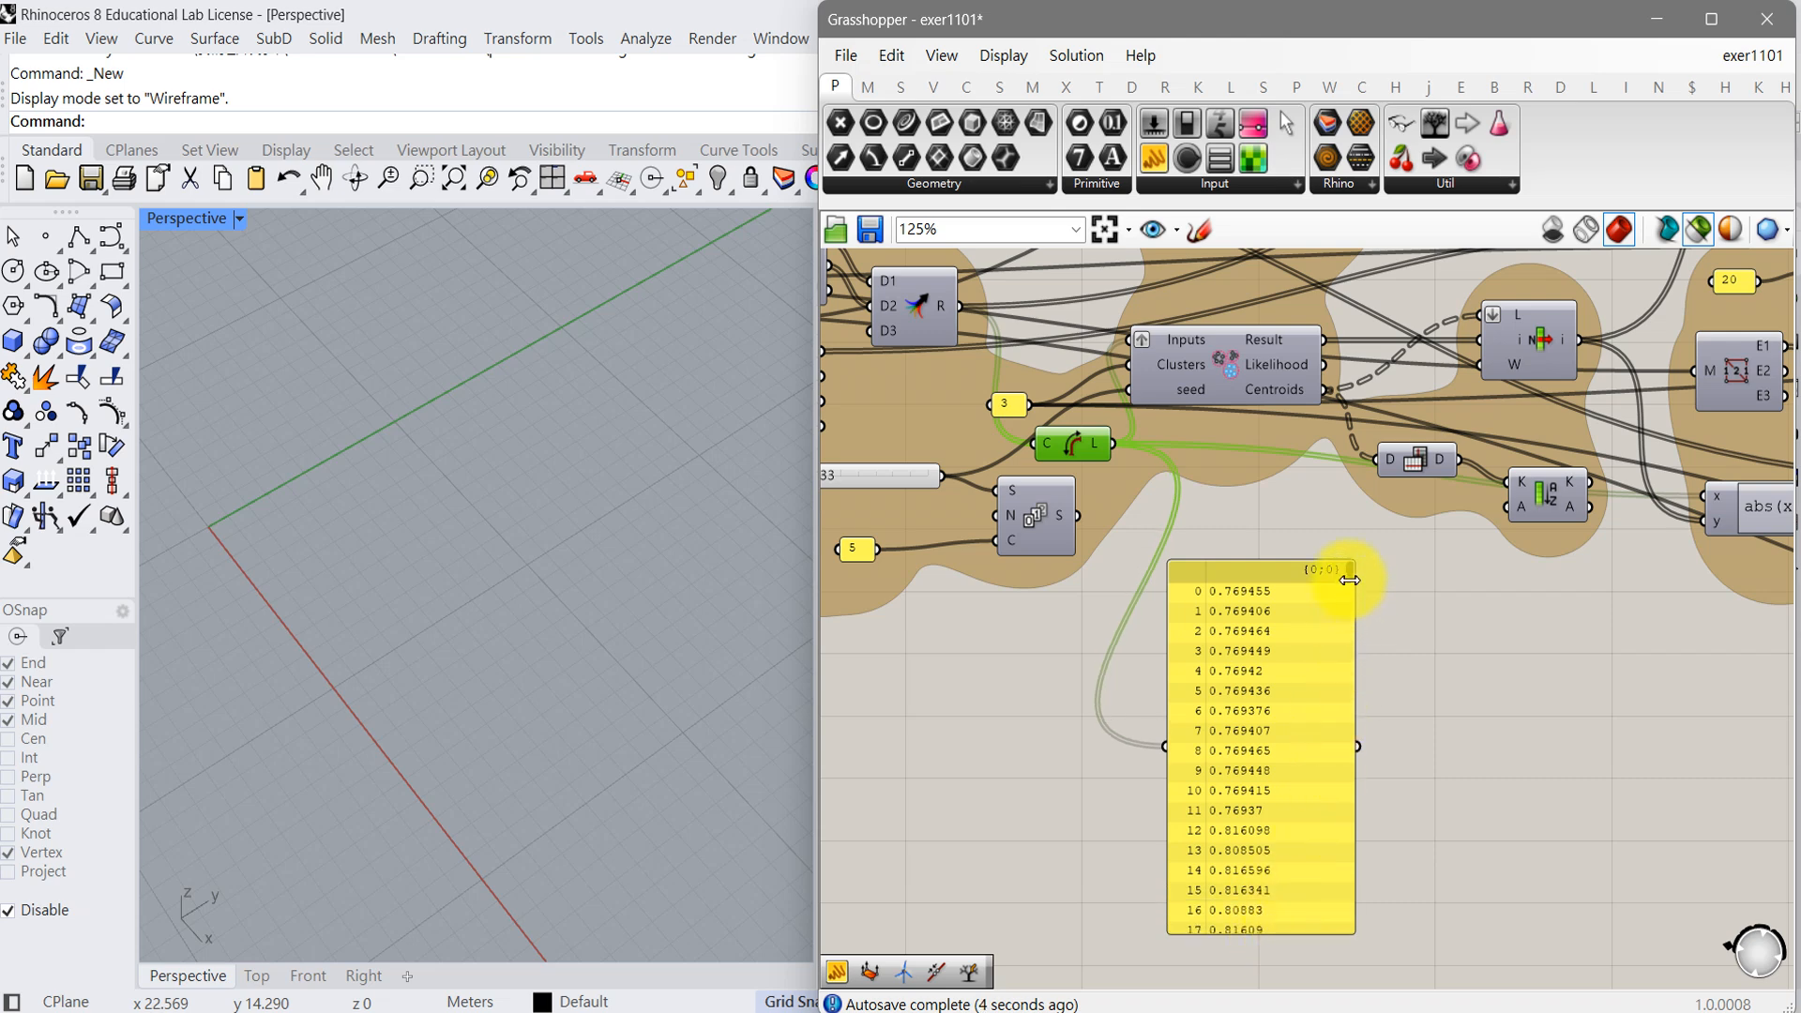
drag(1352, 579, 1313, 617)
- Preview the "Classifies edges" Mesh parameter again and inspect the shell's edge grid up close from several angles
right_drag(1058, 745, 1283, 908)
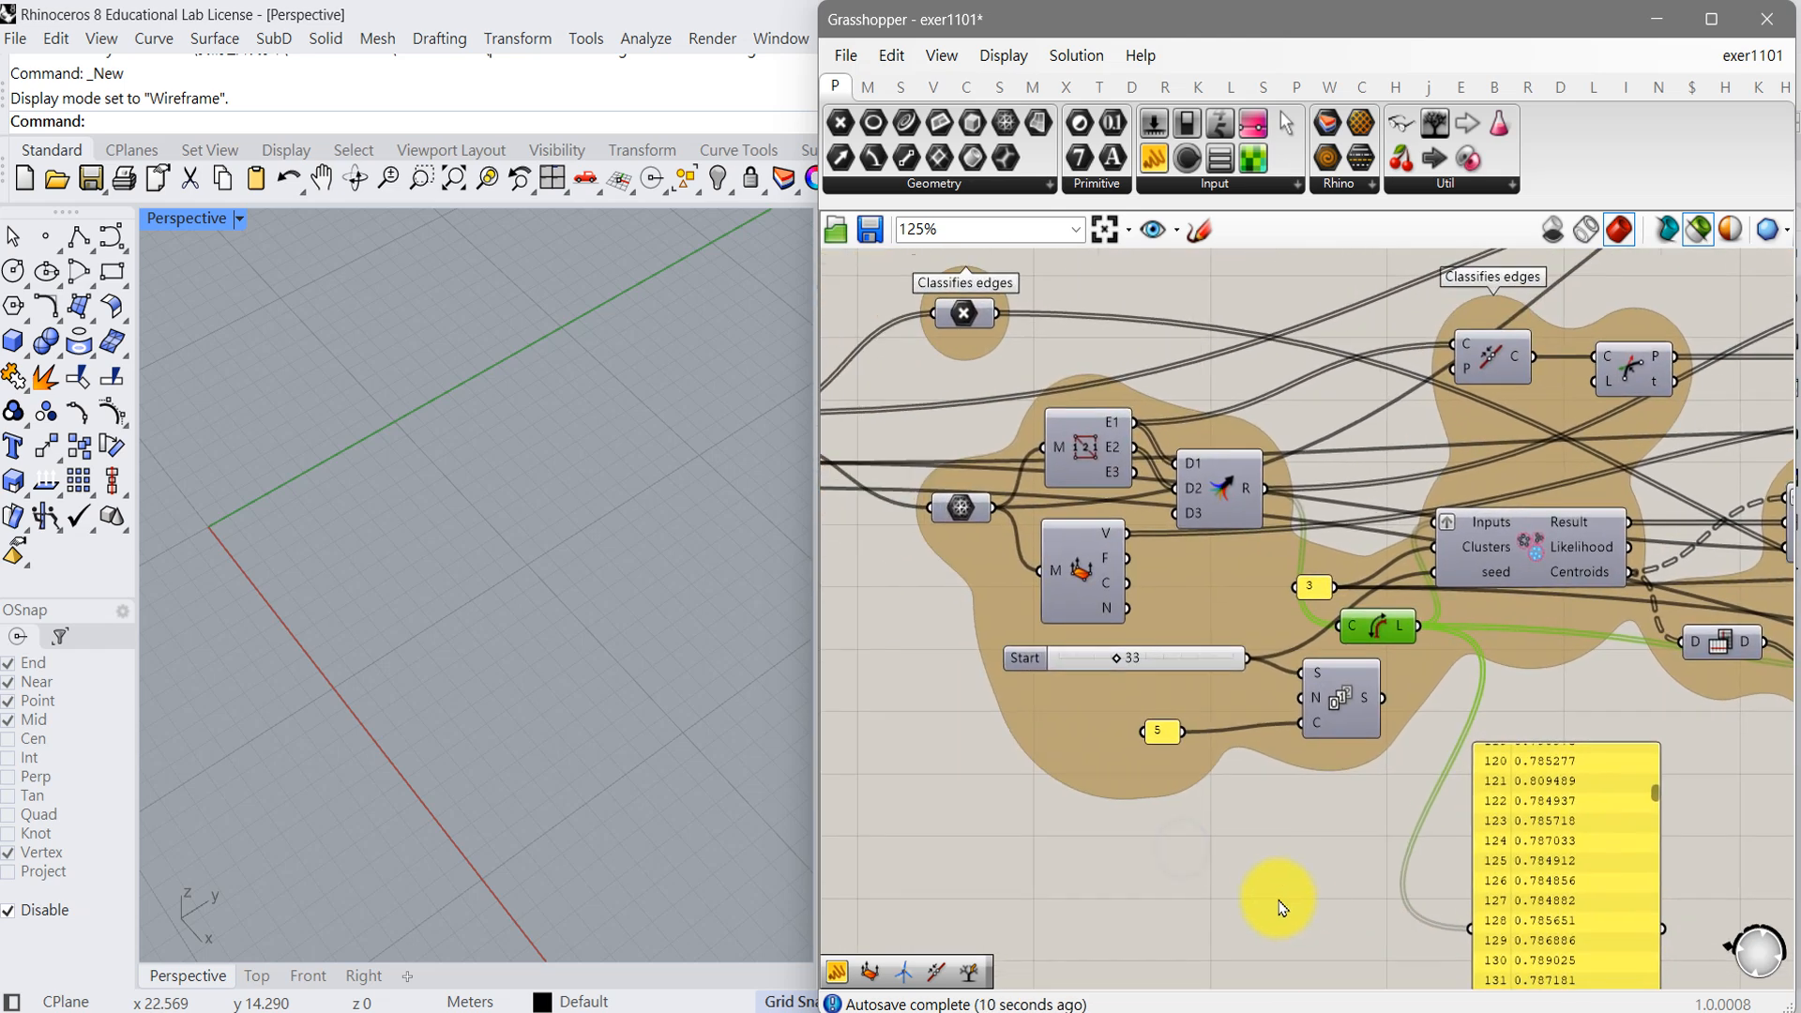
click(958, 506)
right_drag(644, 731, 432, 718)
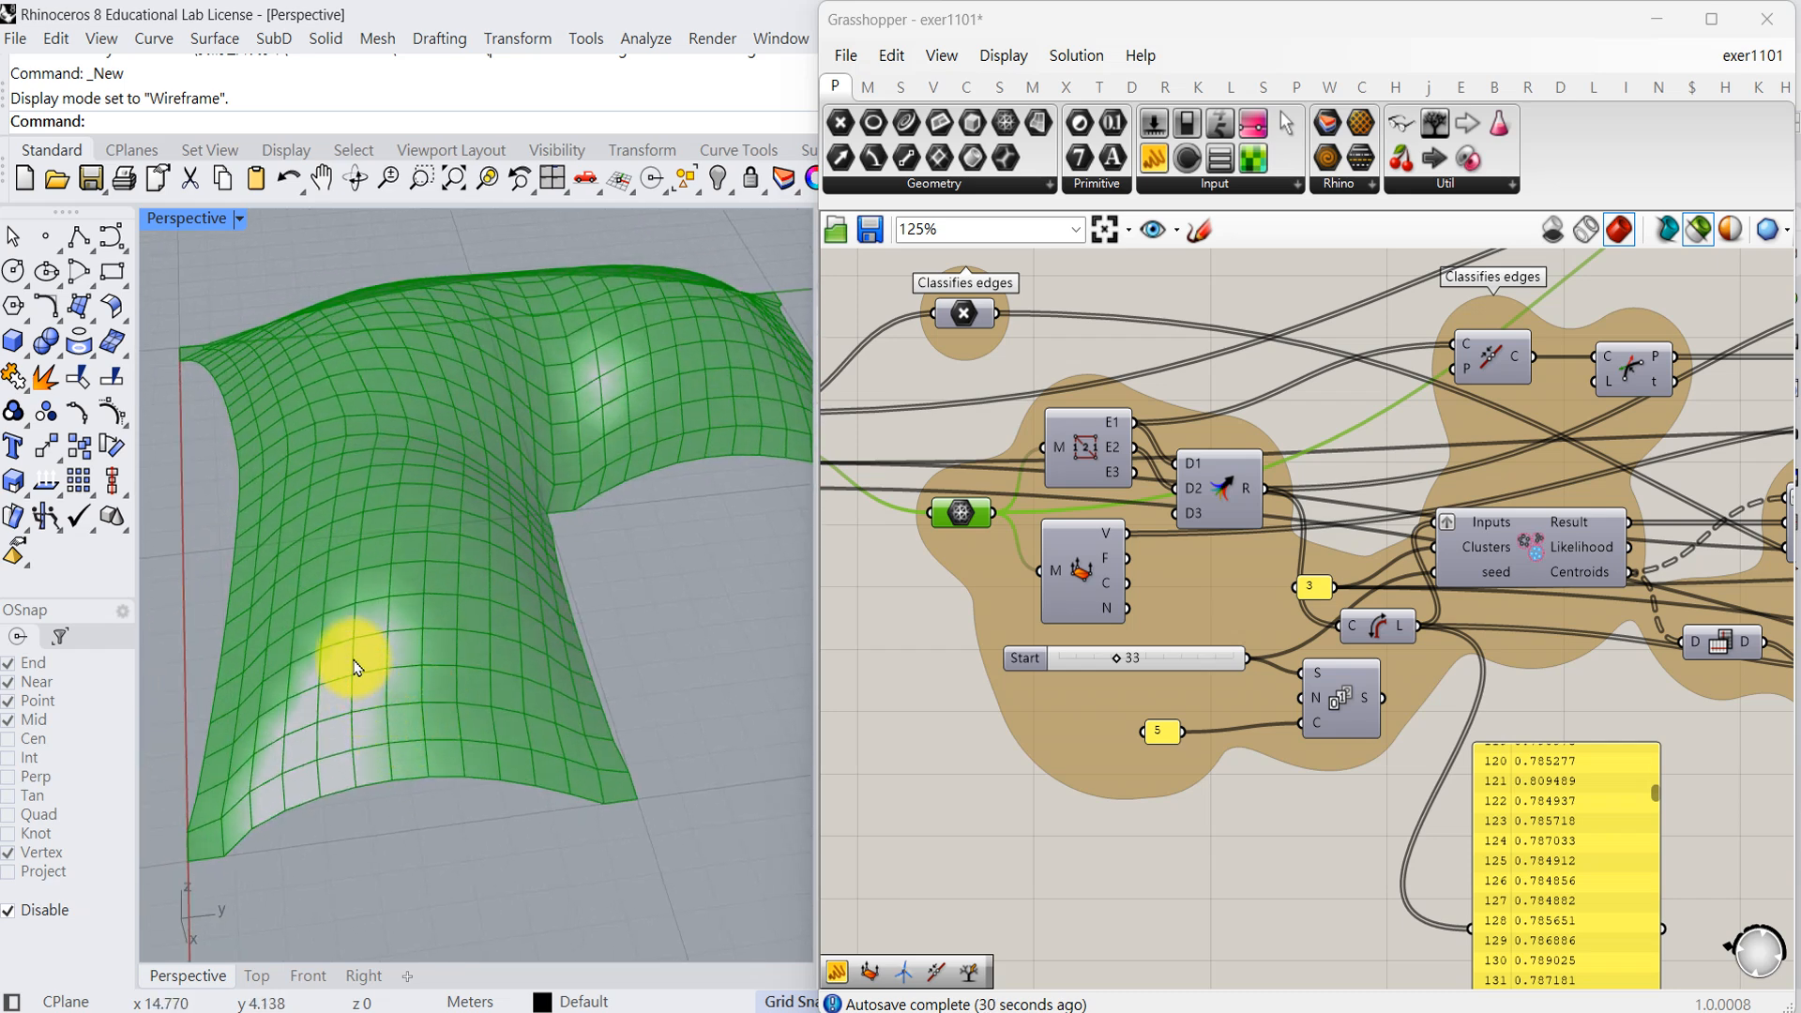
right_drag(401, 544, 522, 704)
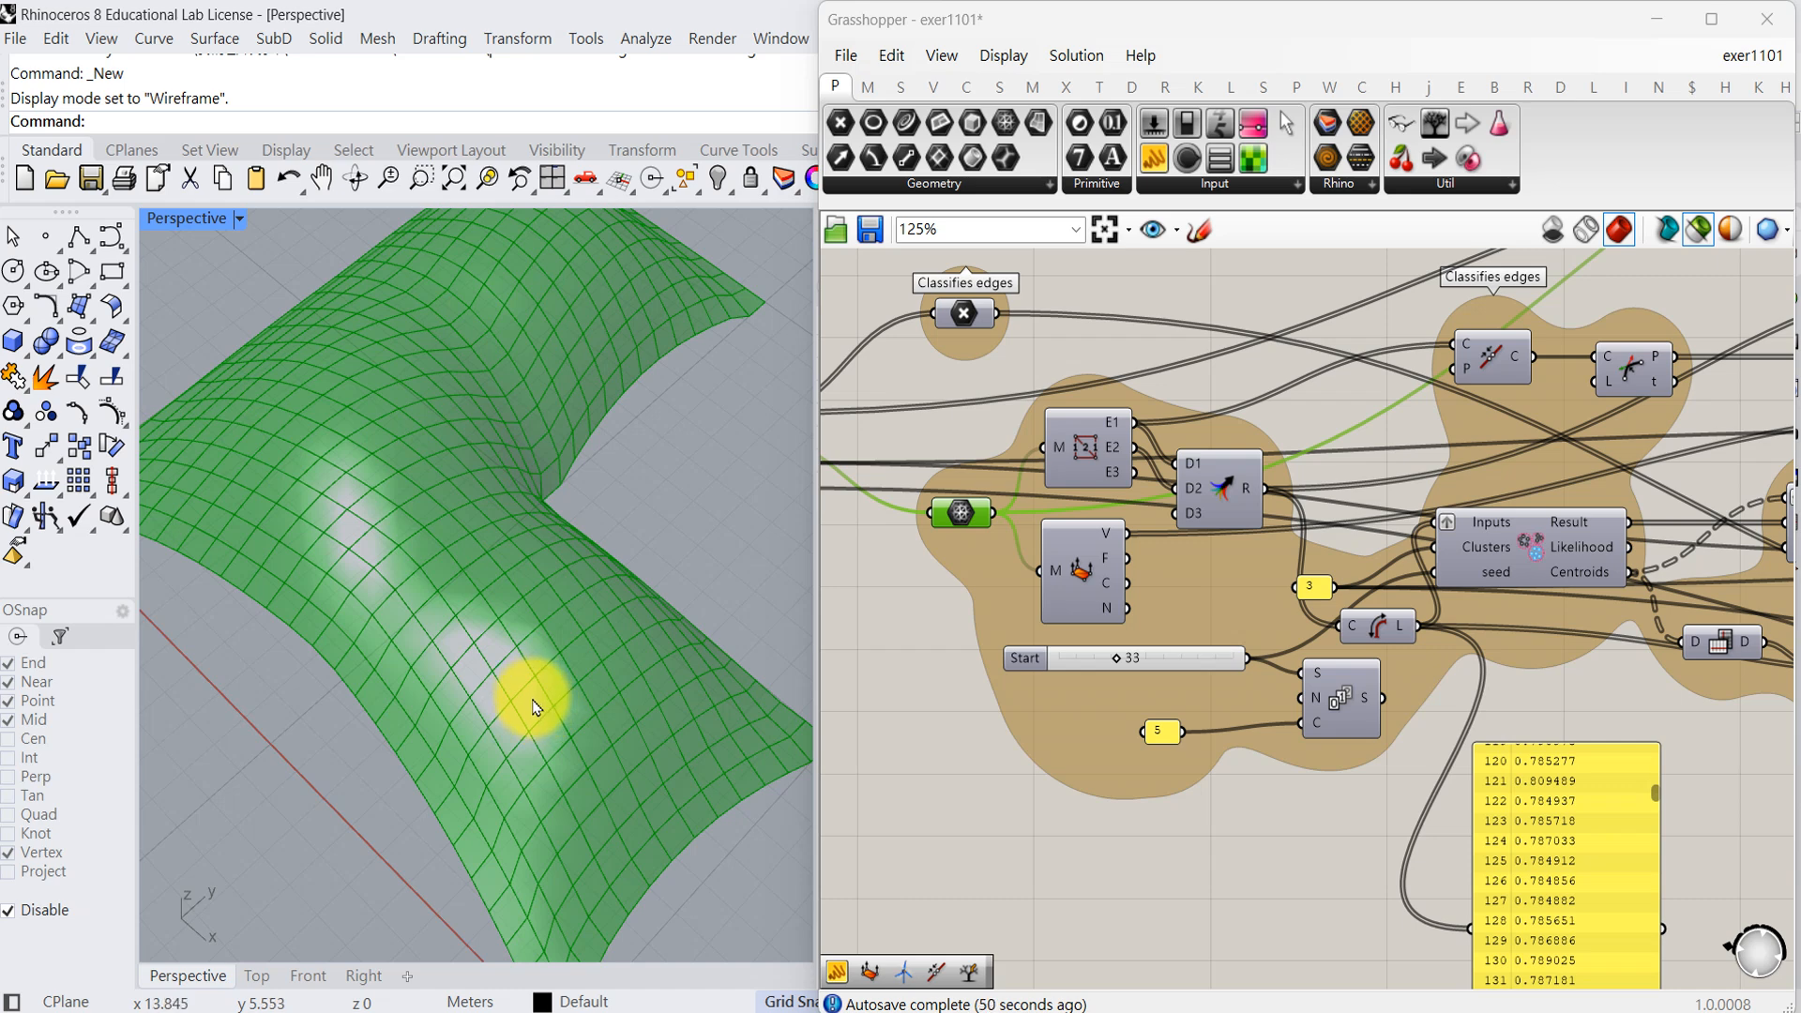
scroll(532, 705, down, 5)
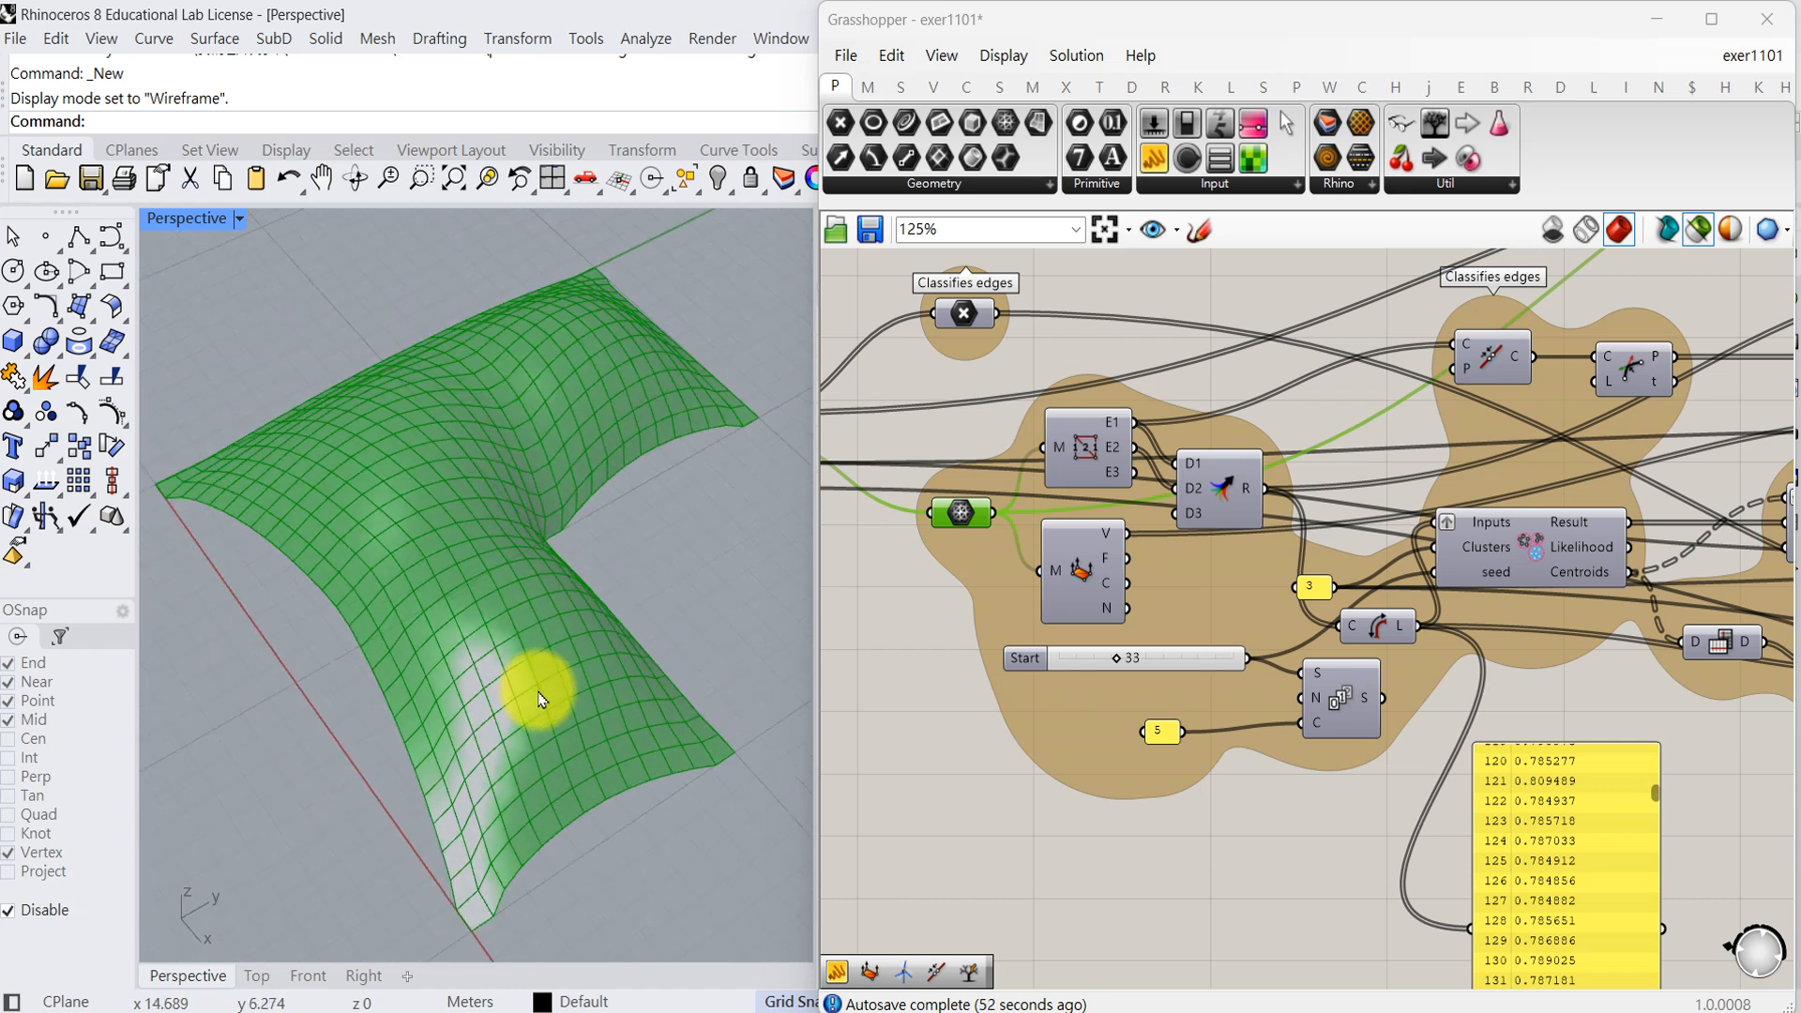
- Connect the clustering component's Centroids output to the tall panel in place of the edge lengths
right_drag(549, 722, 484, 712)
right_drag(1194, 852, 1052, 829)
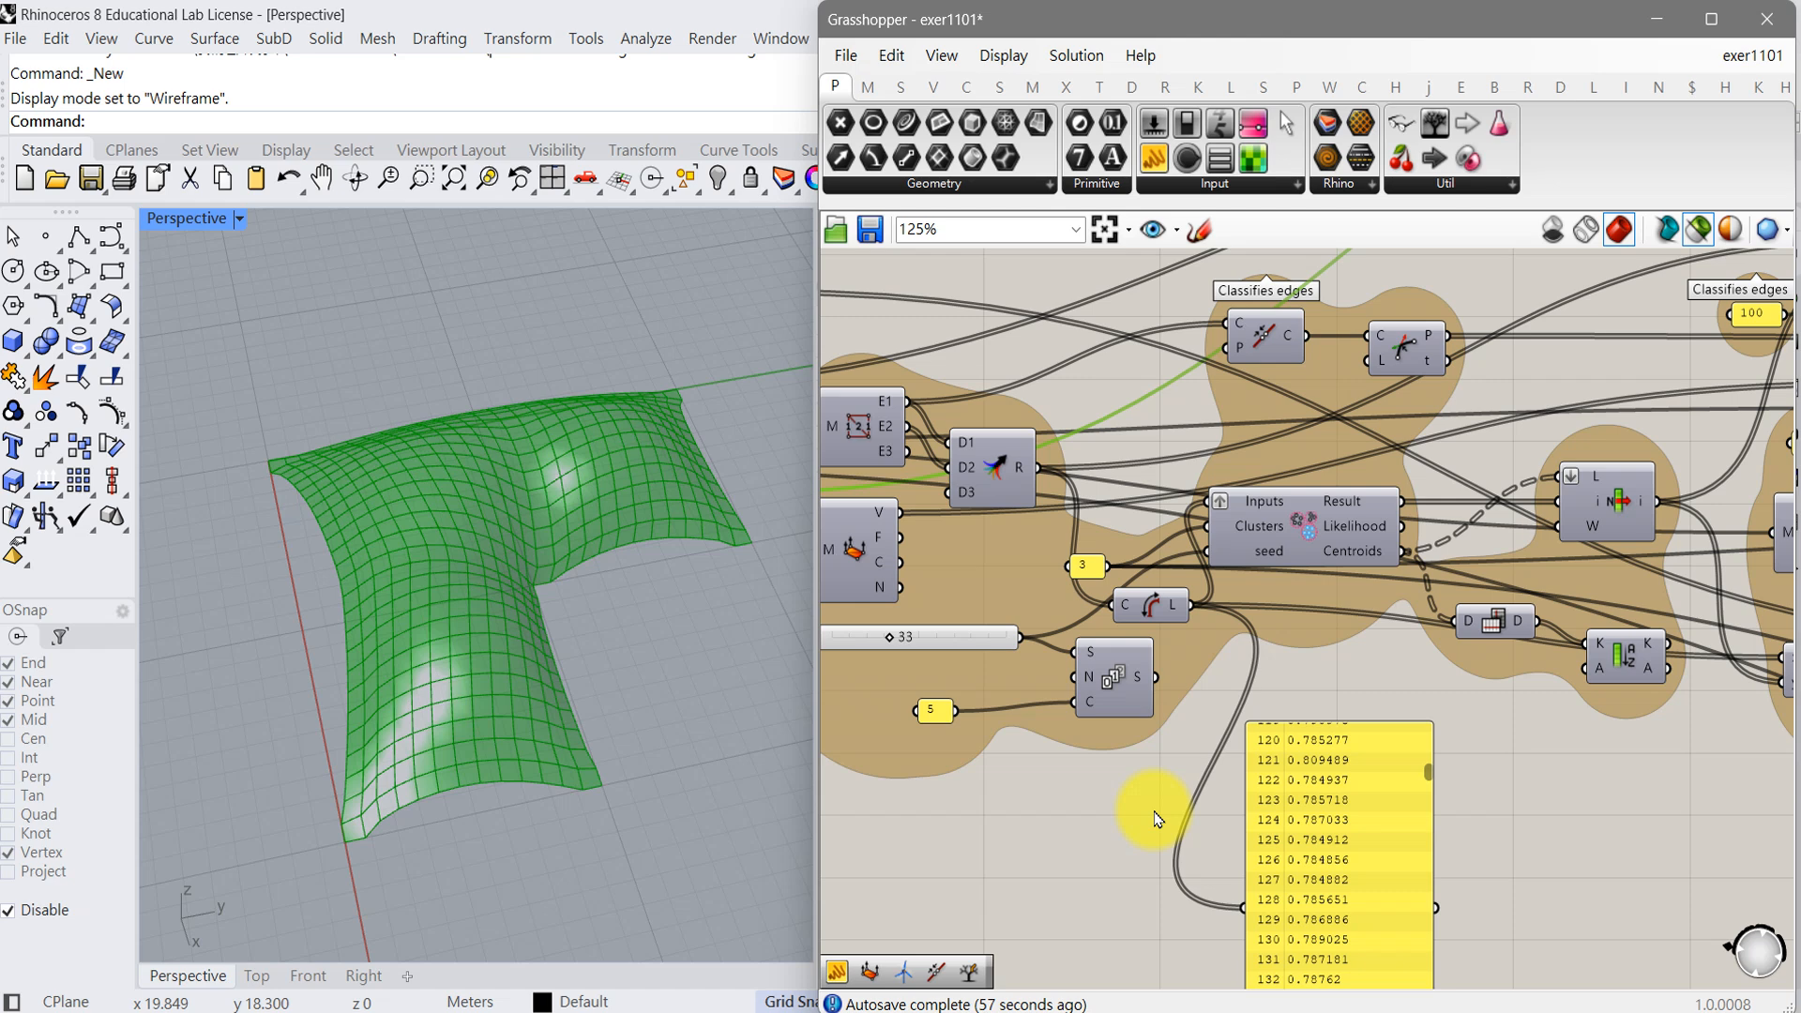
right_drag(615, 747, 565, 733)
scroll(549, 748, up, 5)
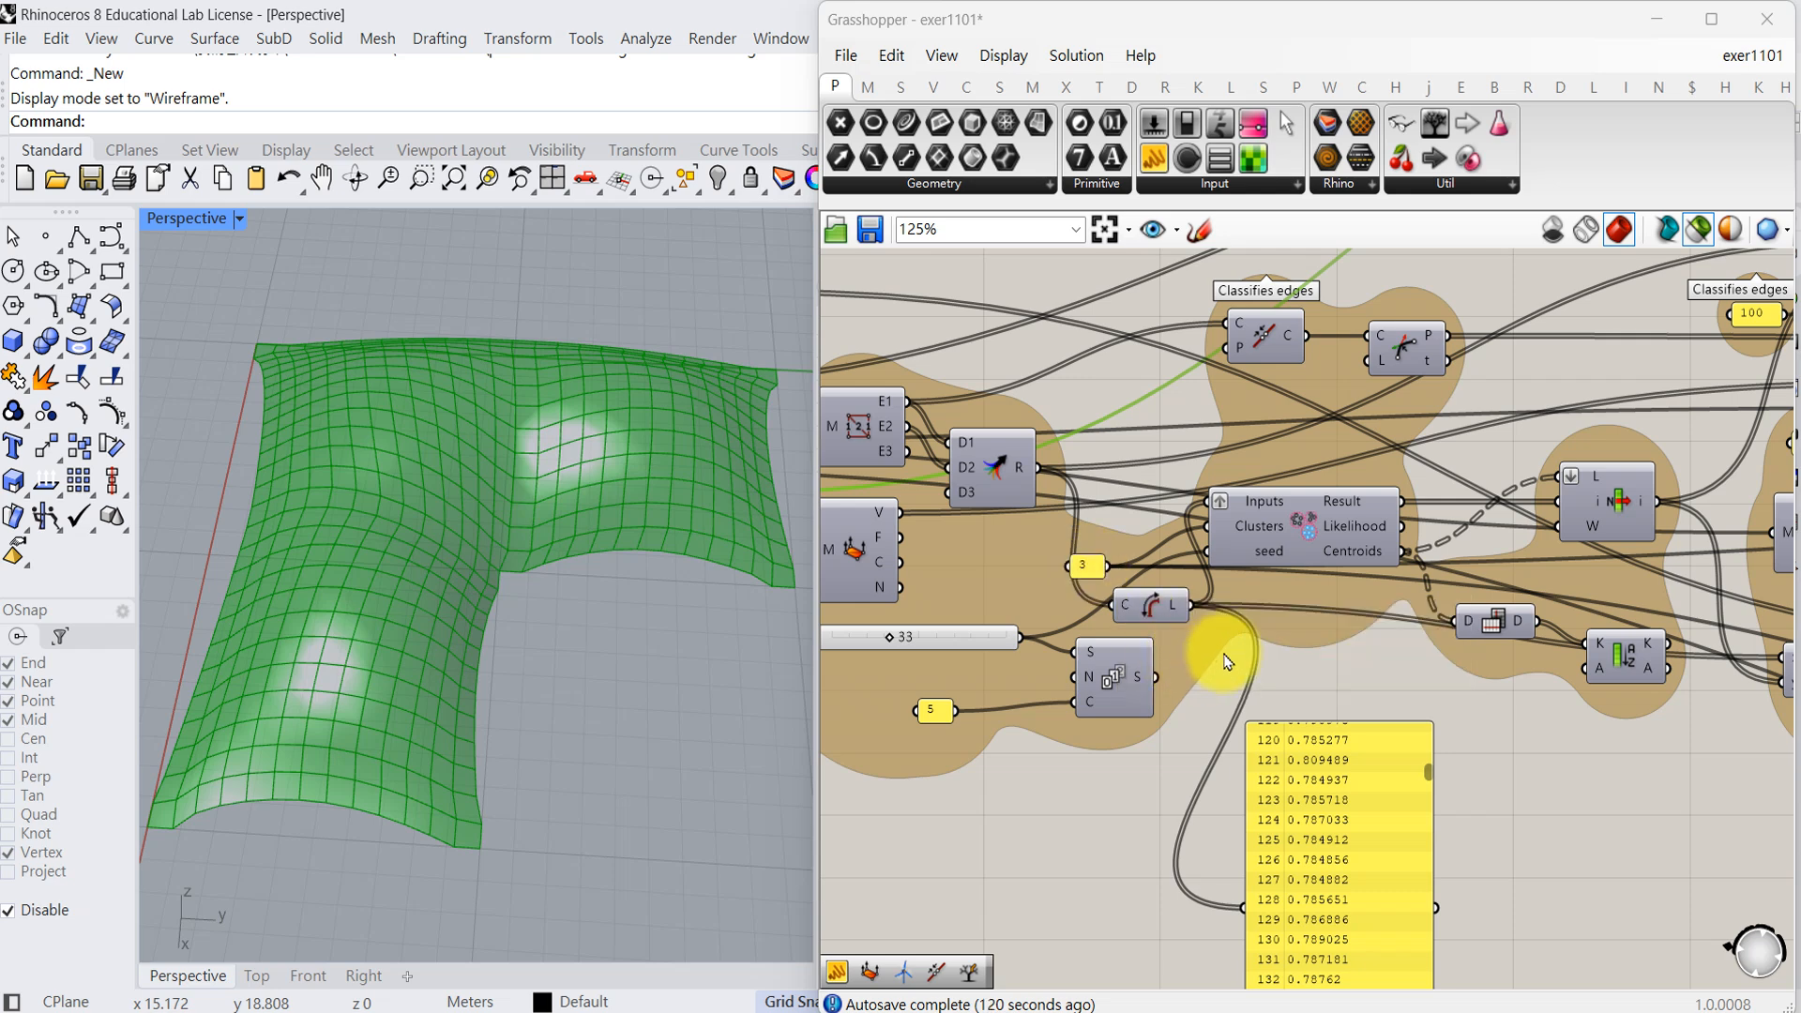
right_drag(1348, 649, 1200, 529)
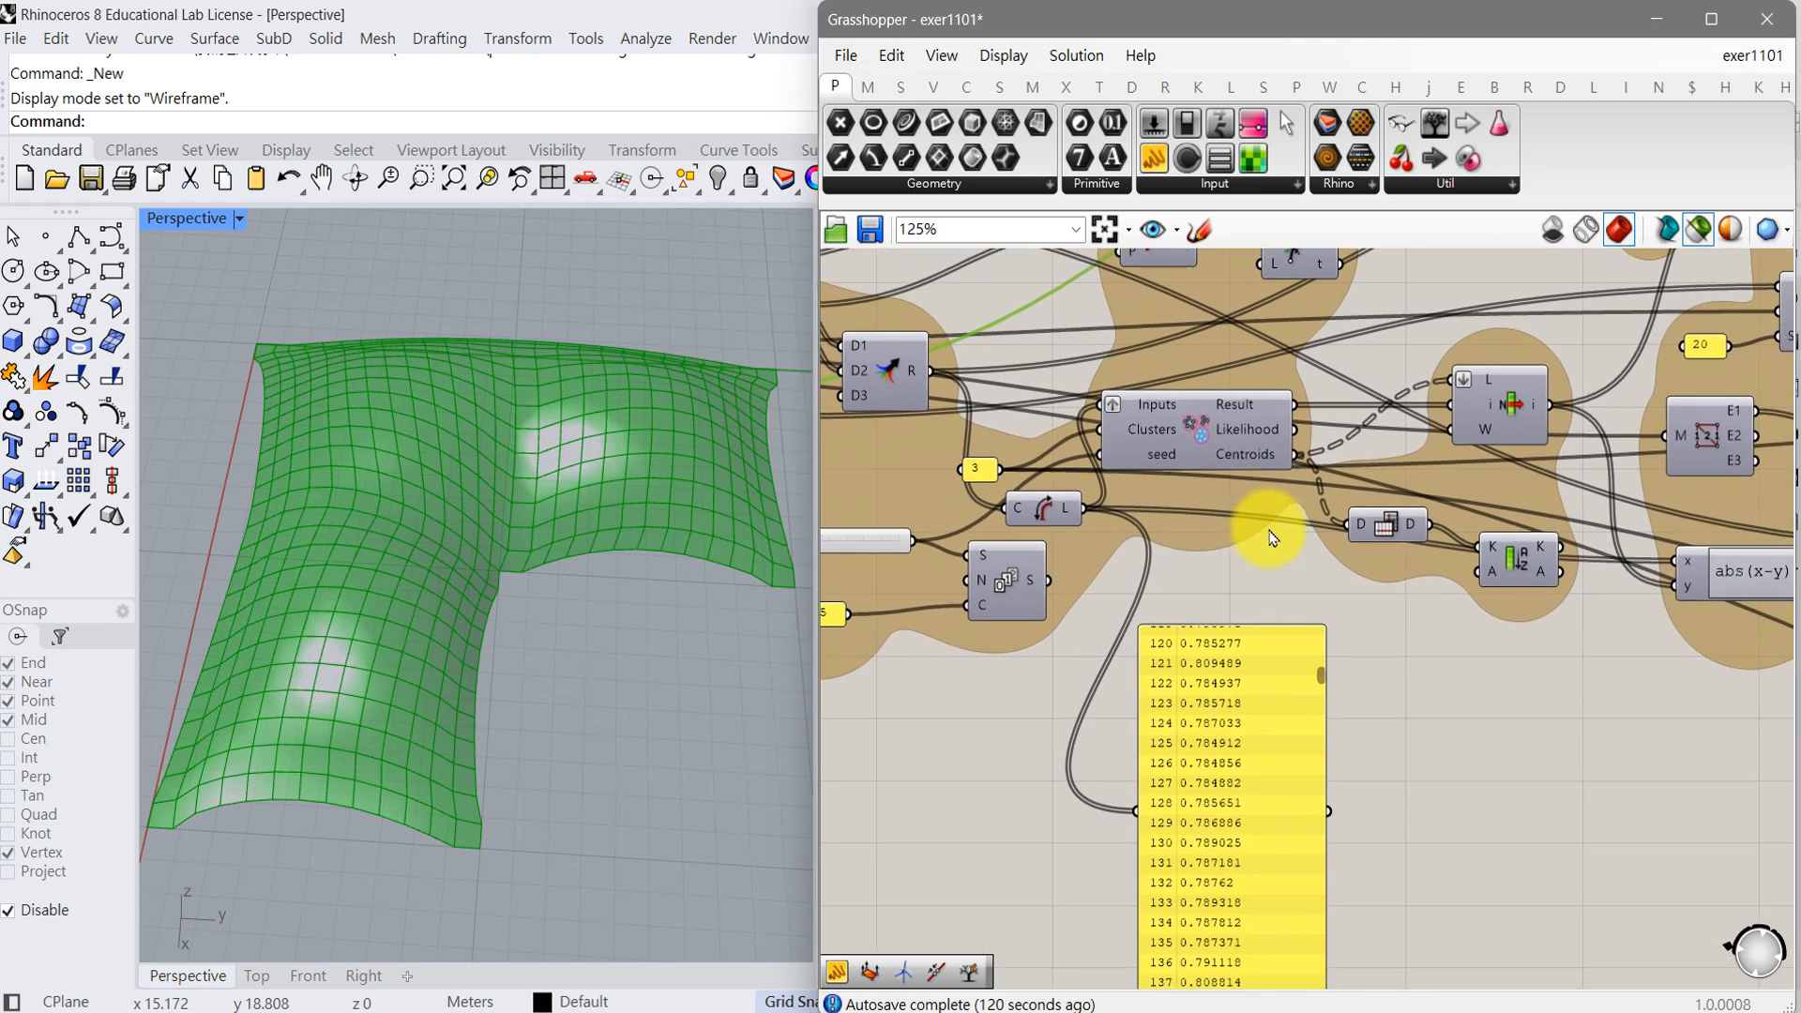
drag(1297, 454, 1160, 847)
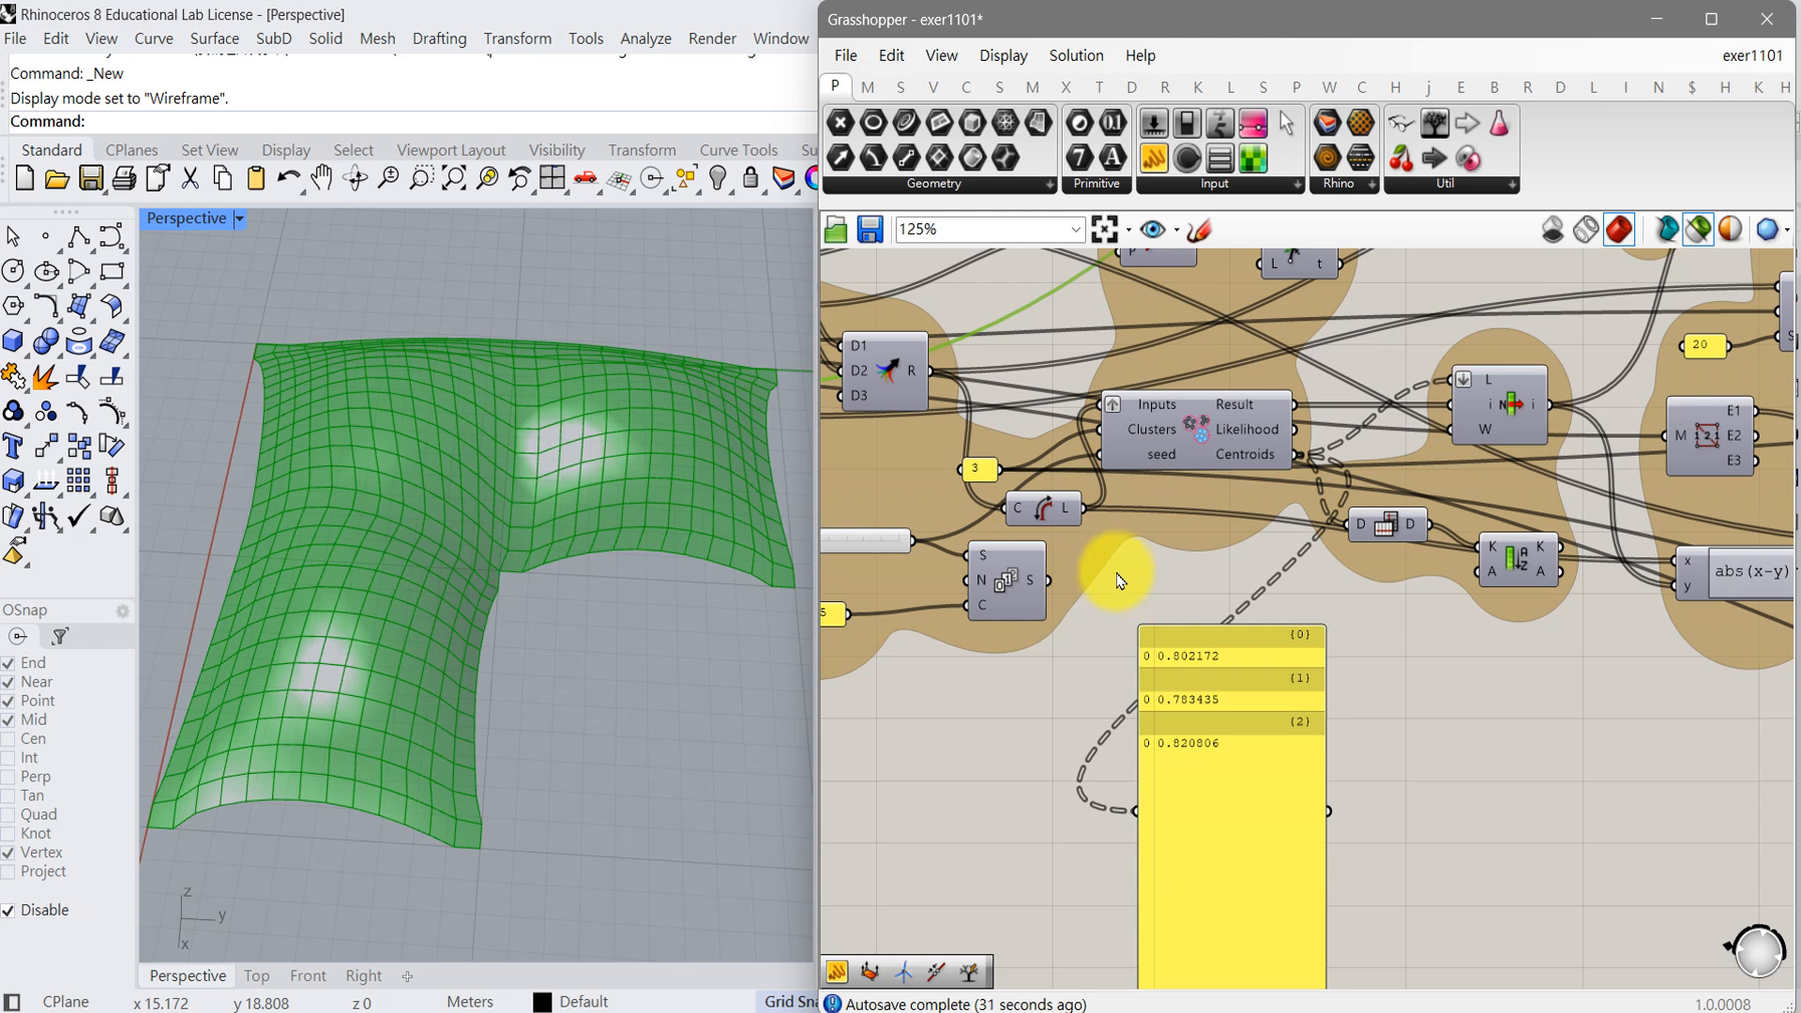
- Trace the cluster centroids through the List Item component to the Length input of the Line Length goal and compare them in the panel
right_drag(1141, 603, 1298, 623)
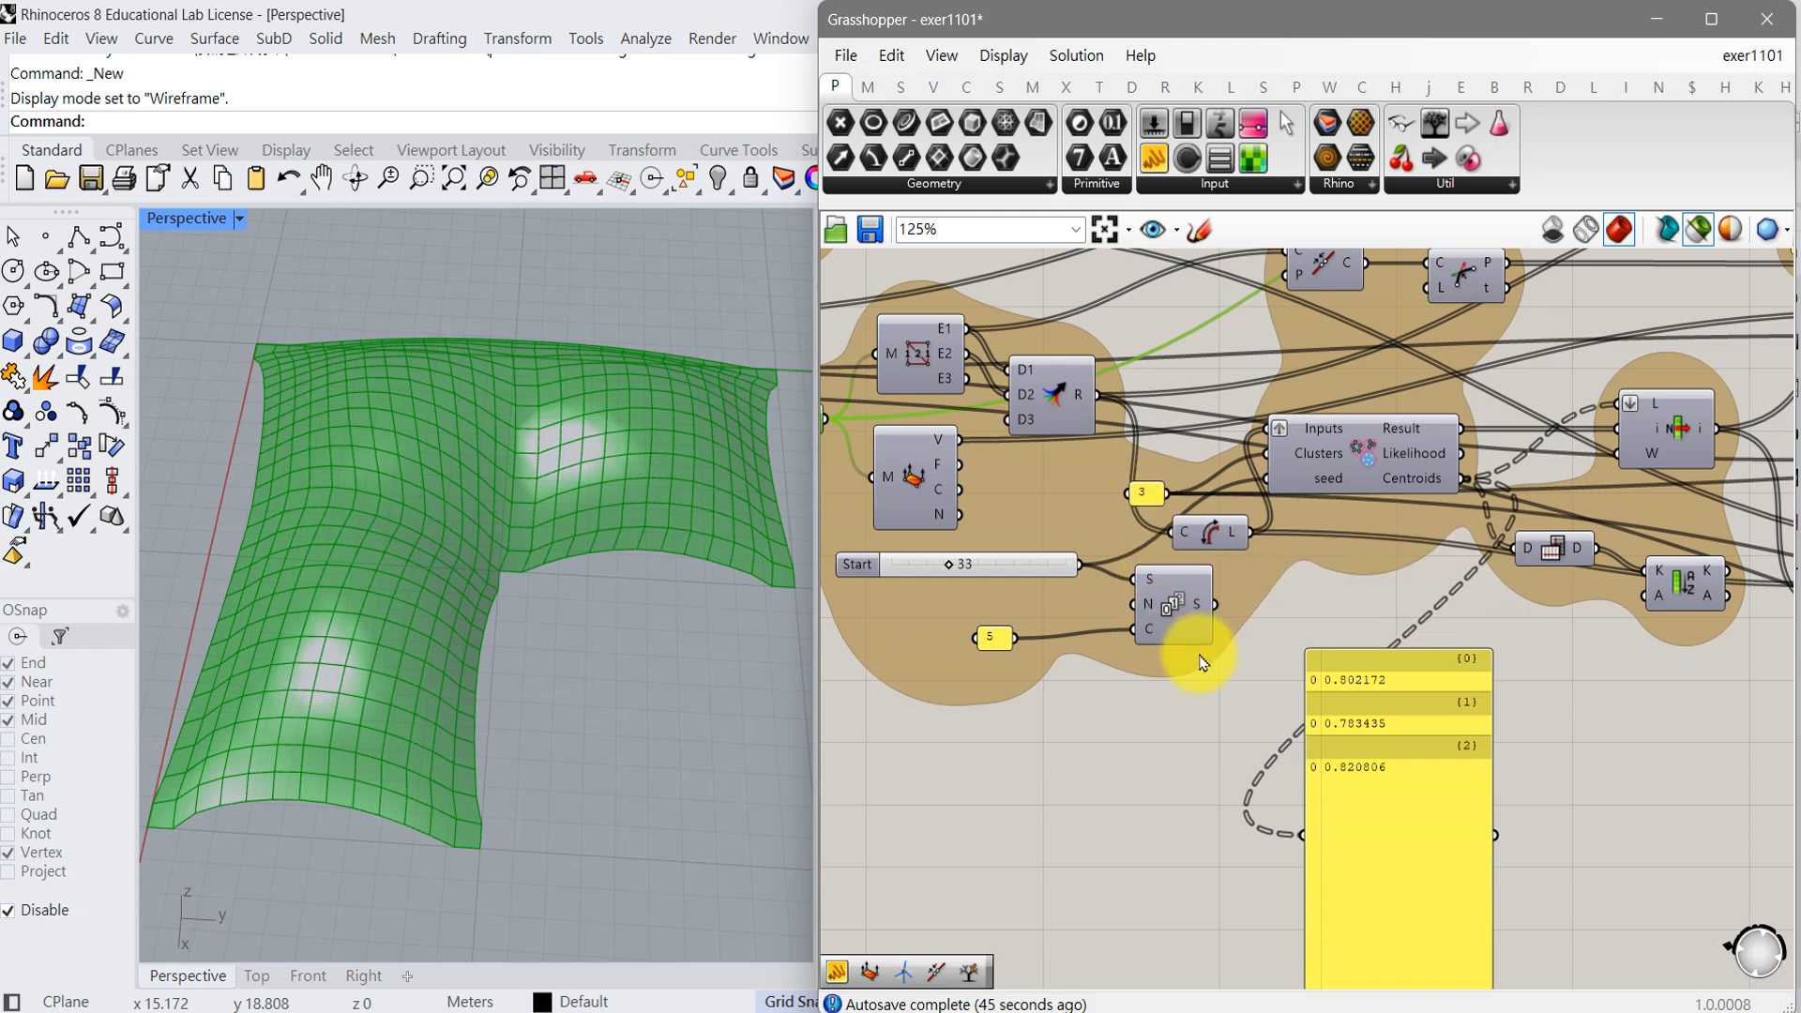
right_drag(1222, 769, 1085, 764)
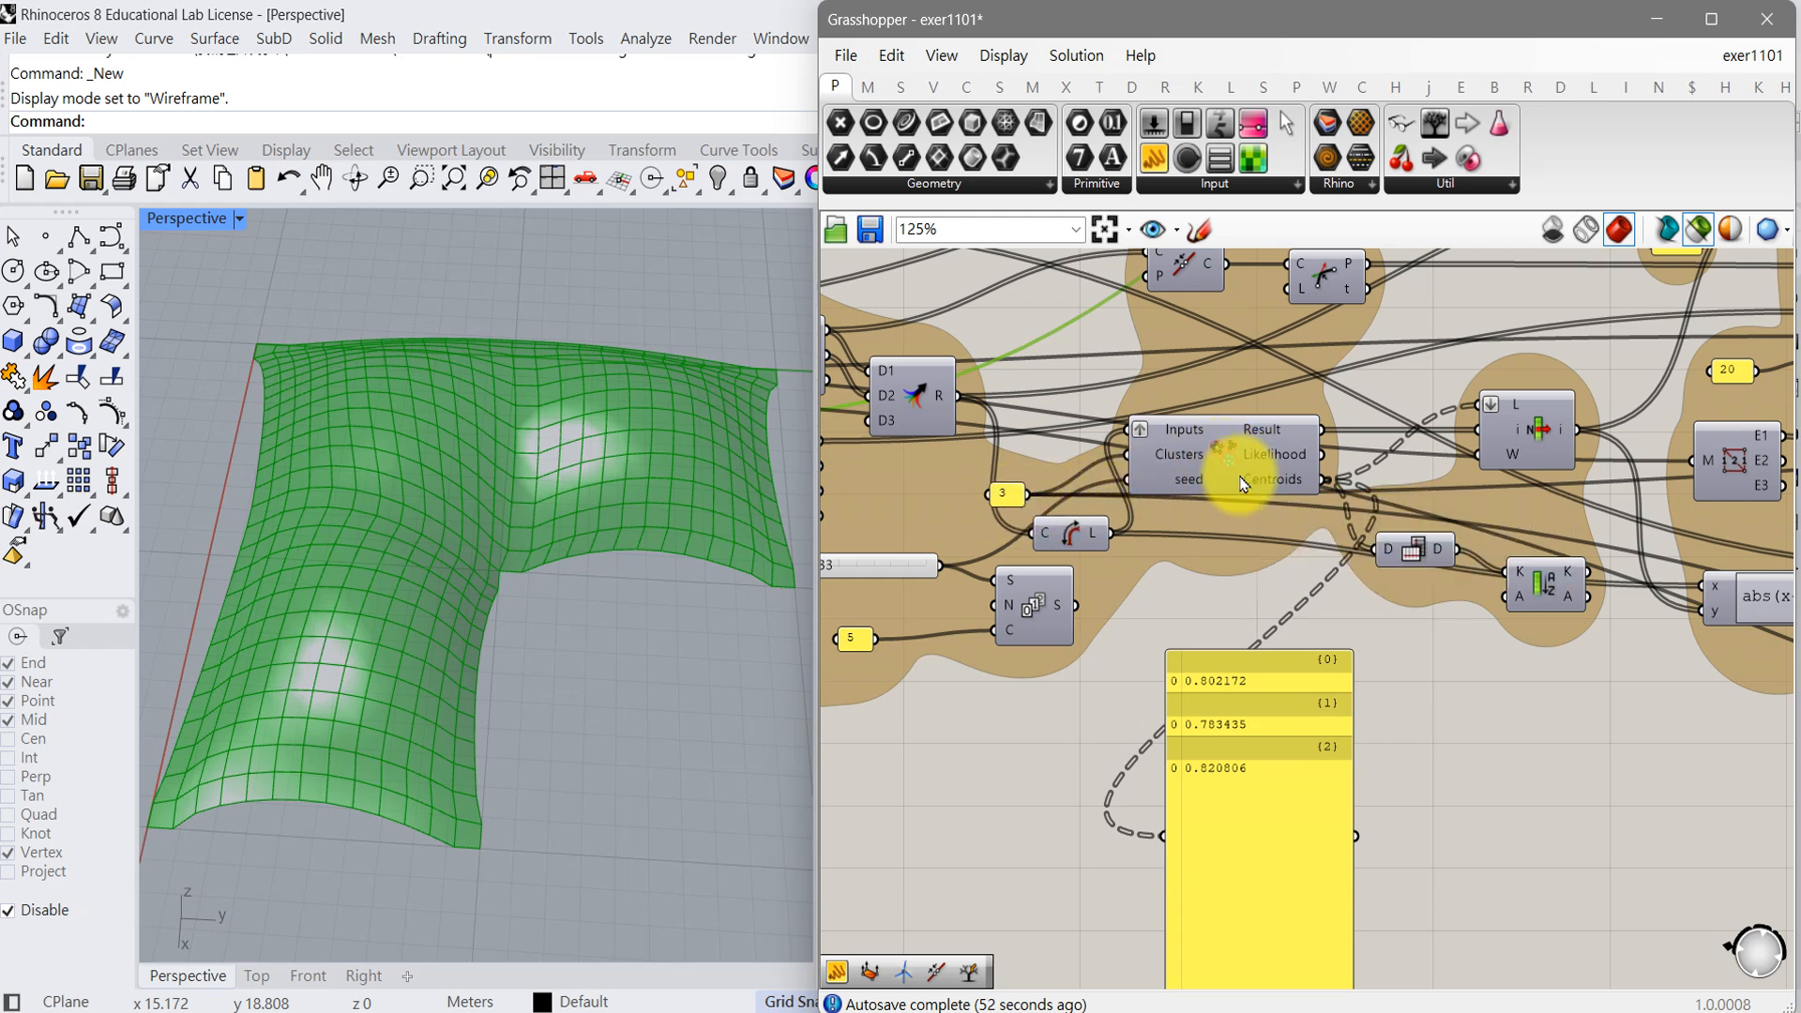
right_drag(1374, 672, 1178, 728)
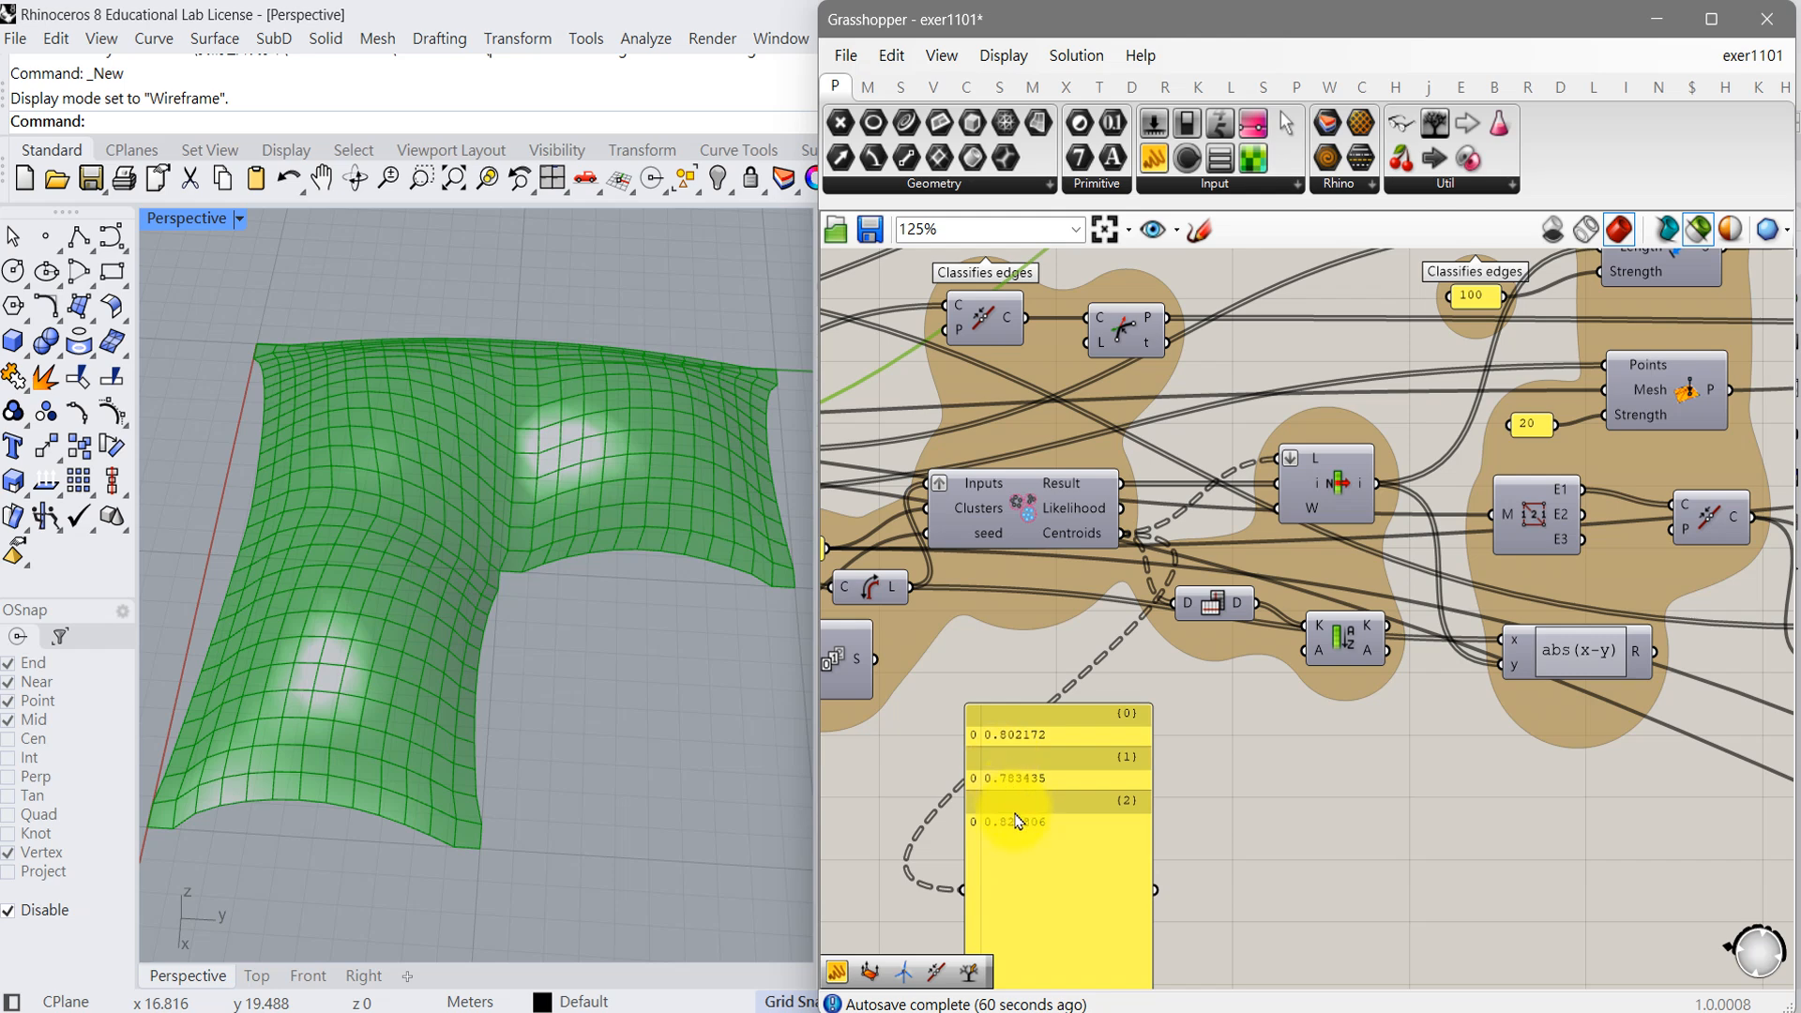
right_drag(1319, 741, 1139, 878)
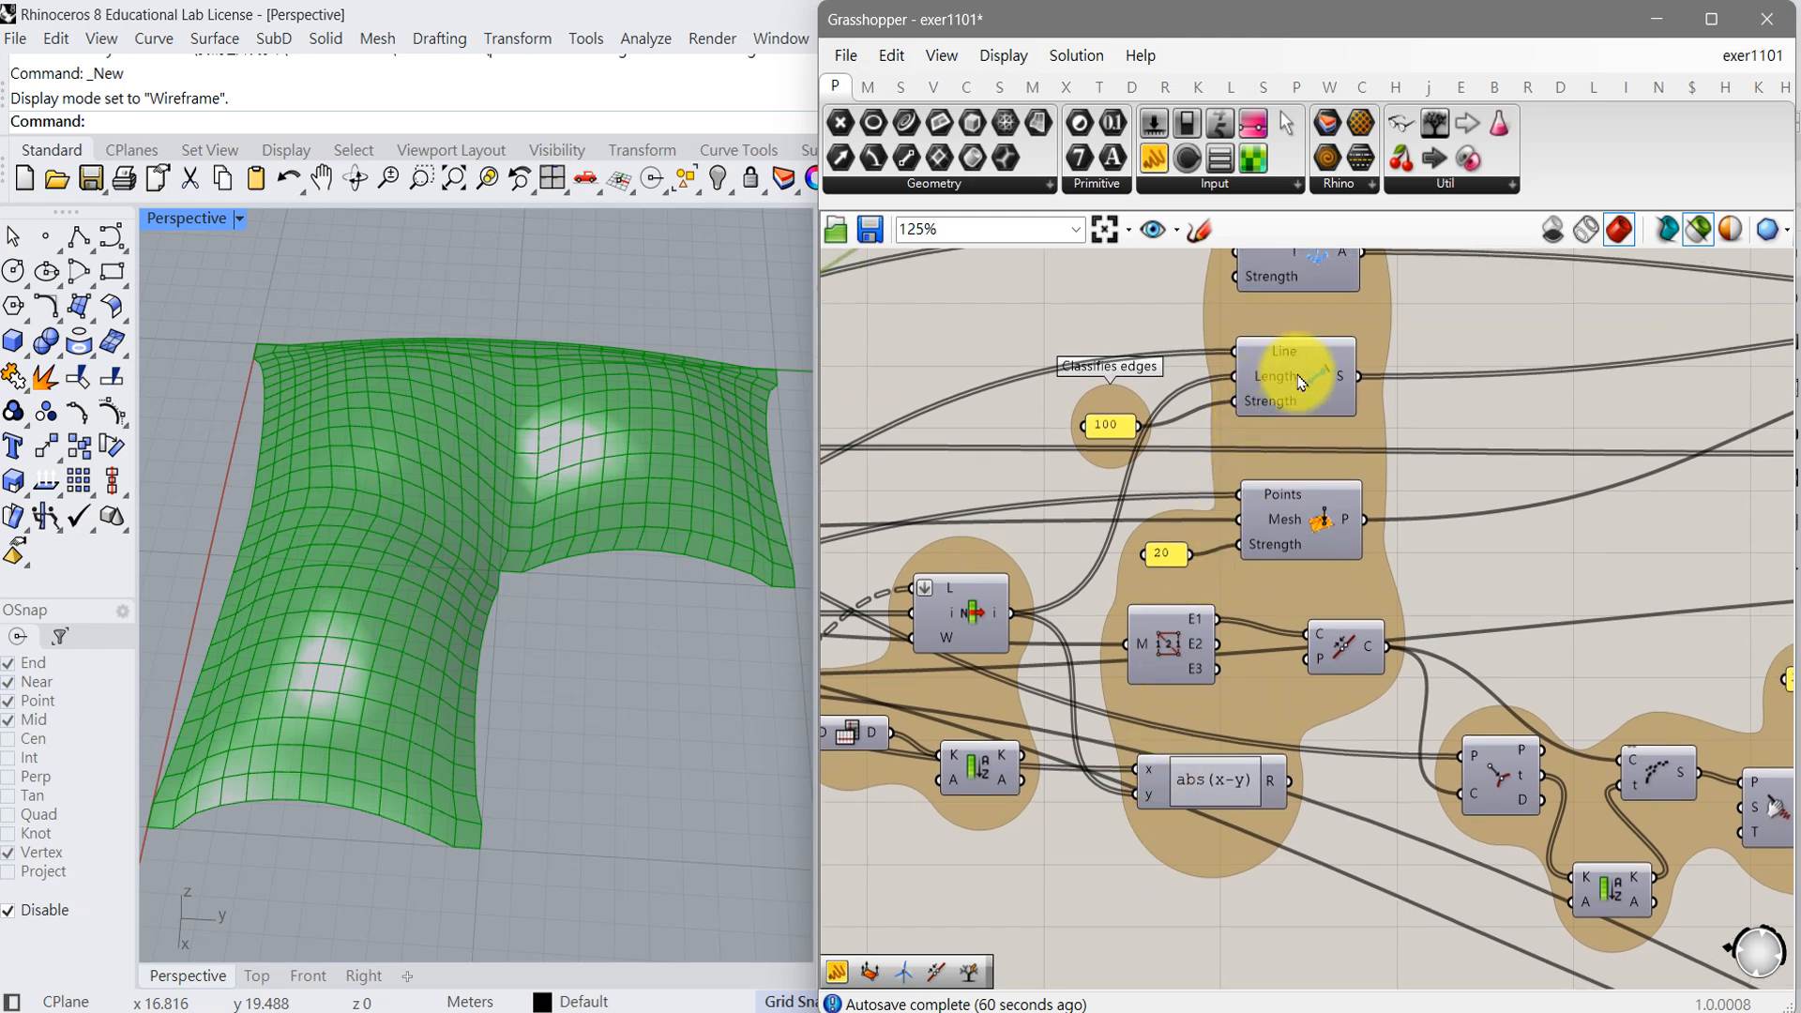
mouse_move(1301, 387)
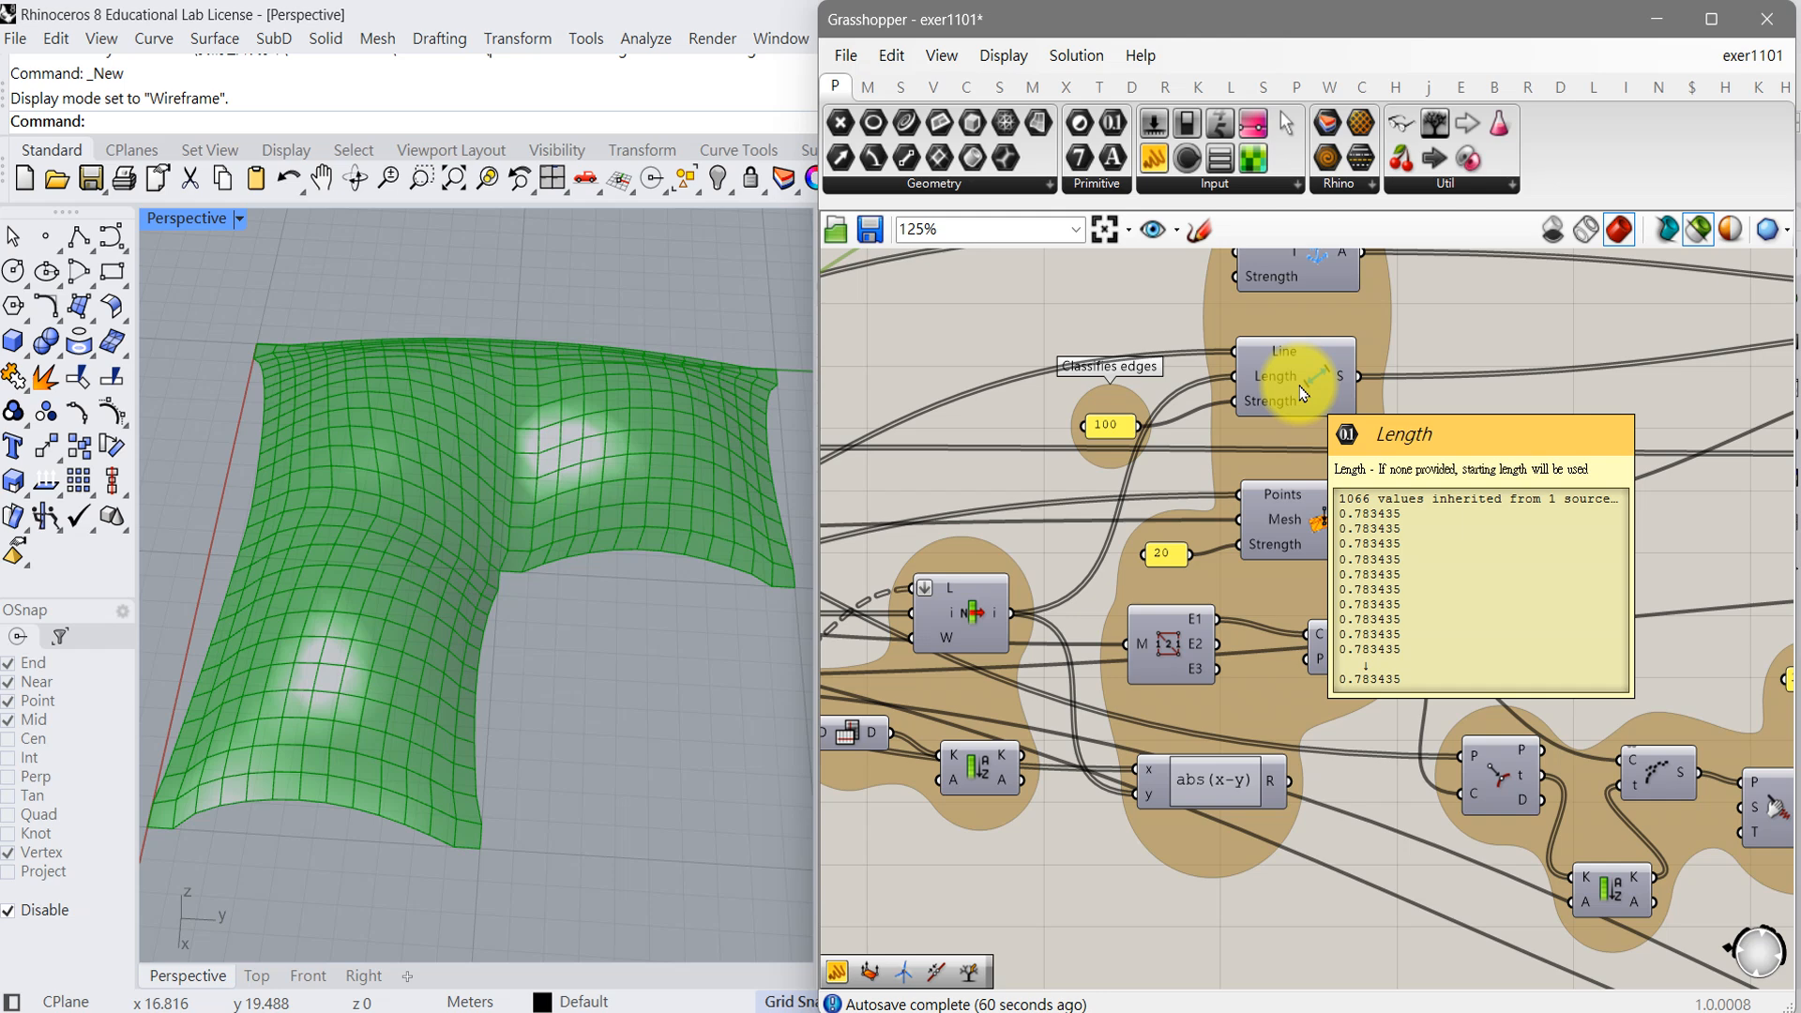
right_drag(1079, 605, 1346, 603)
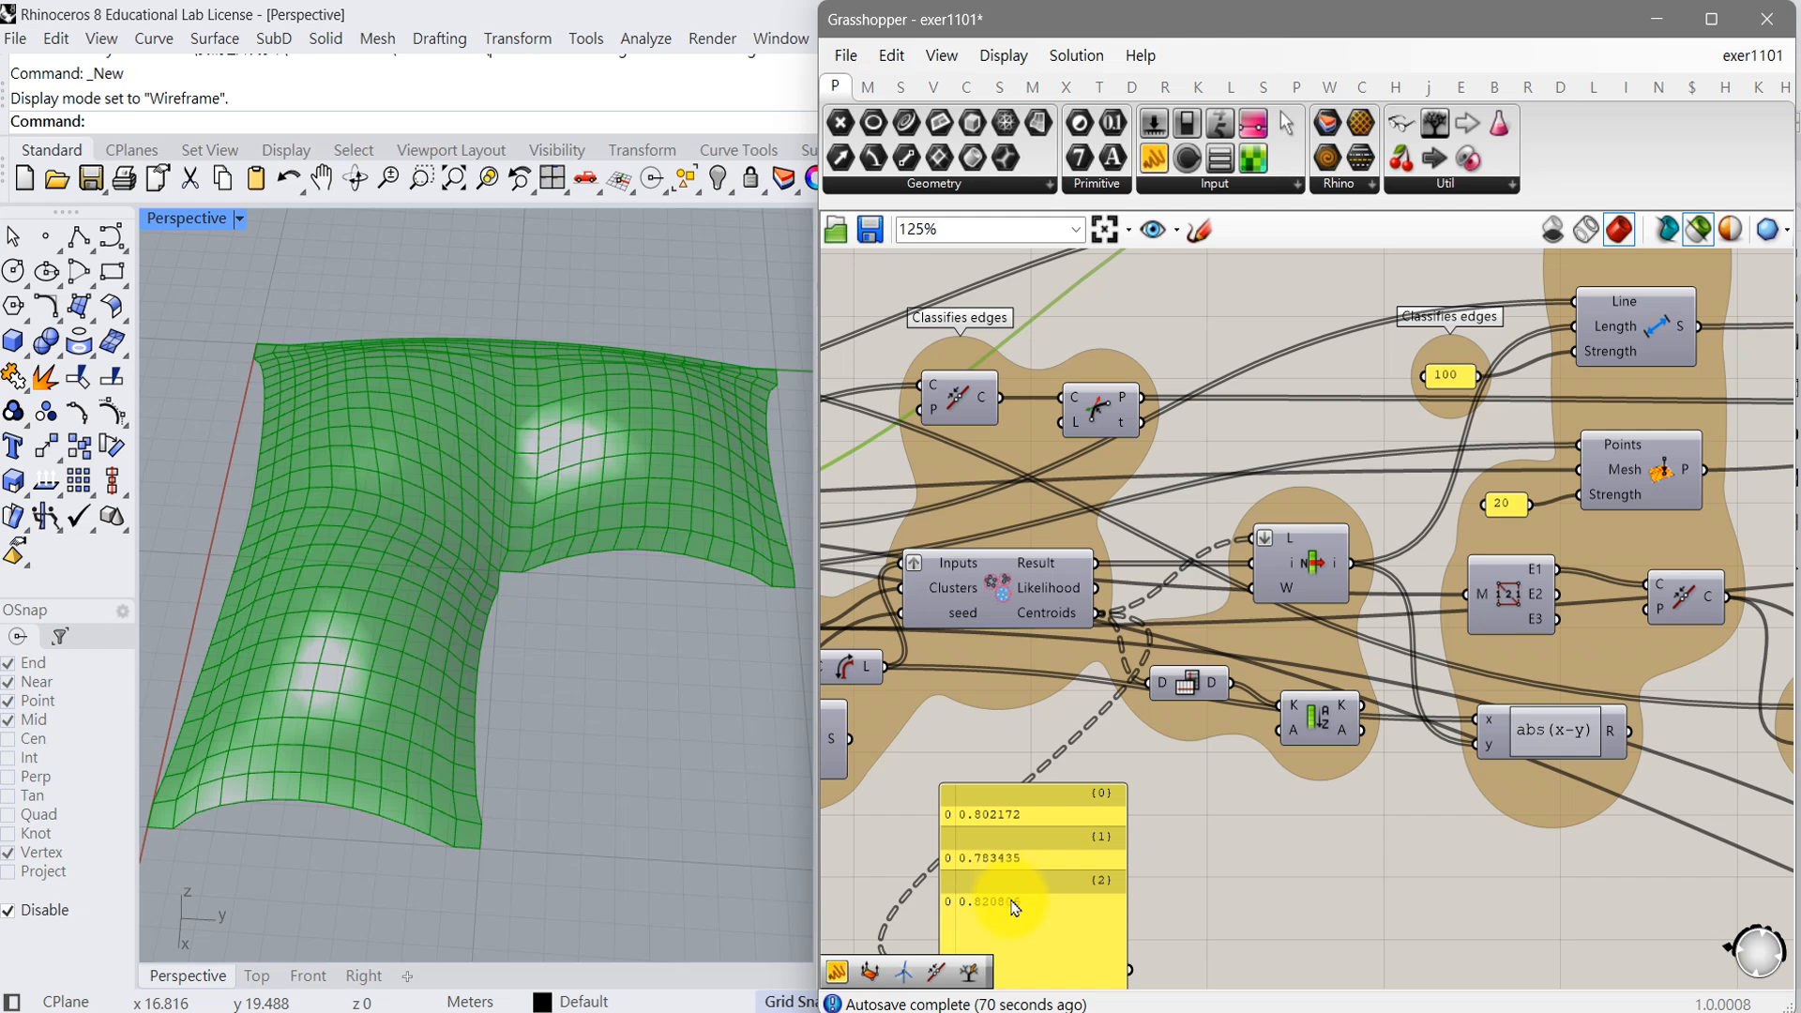
scroll(1013, 903, up, 4)
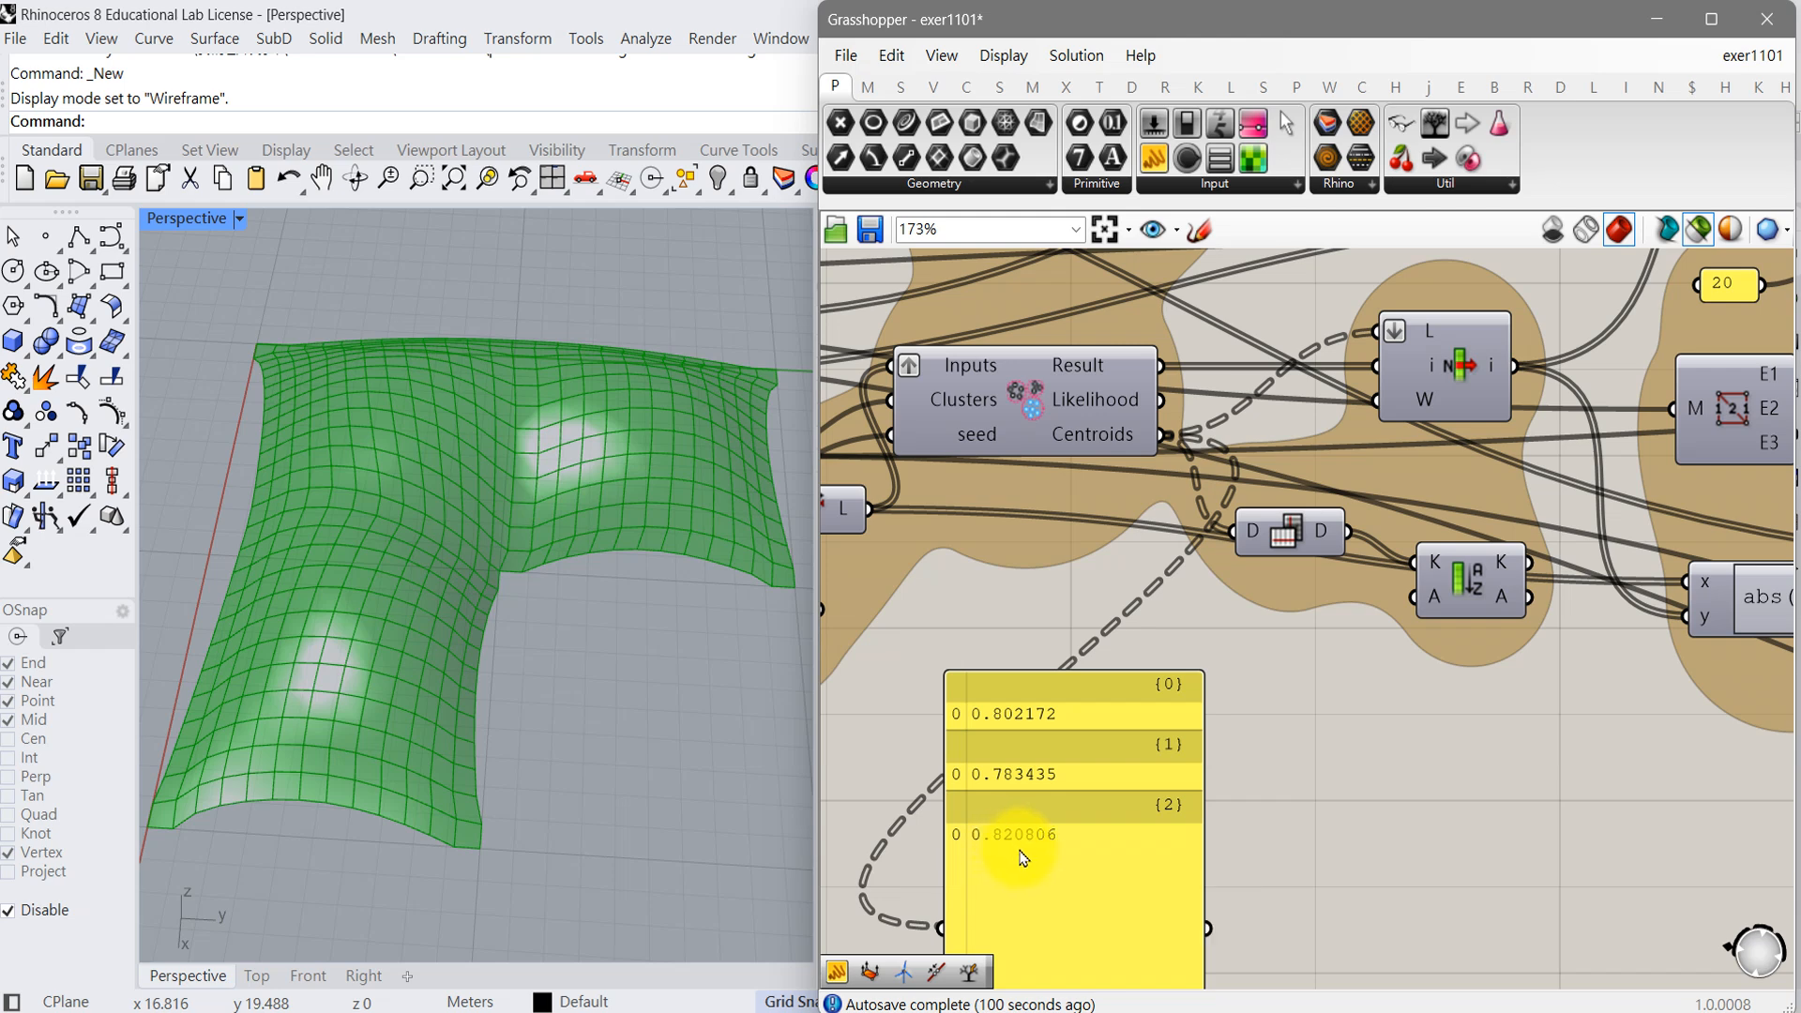
- Reset the Kangaroo solver in the "Classifies edges" group and set its toggle to True to run it
right_drag(1286, 791, 947, 778)
scroll(1181, 797, down, 1)
right_drag(1307, 813, 1065, 812)
right_drag(1257, 792, 1084, 822)
right_drag(1152, 743, 1107, 797)
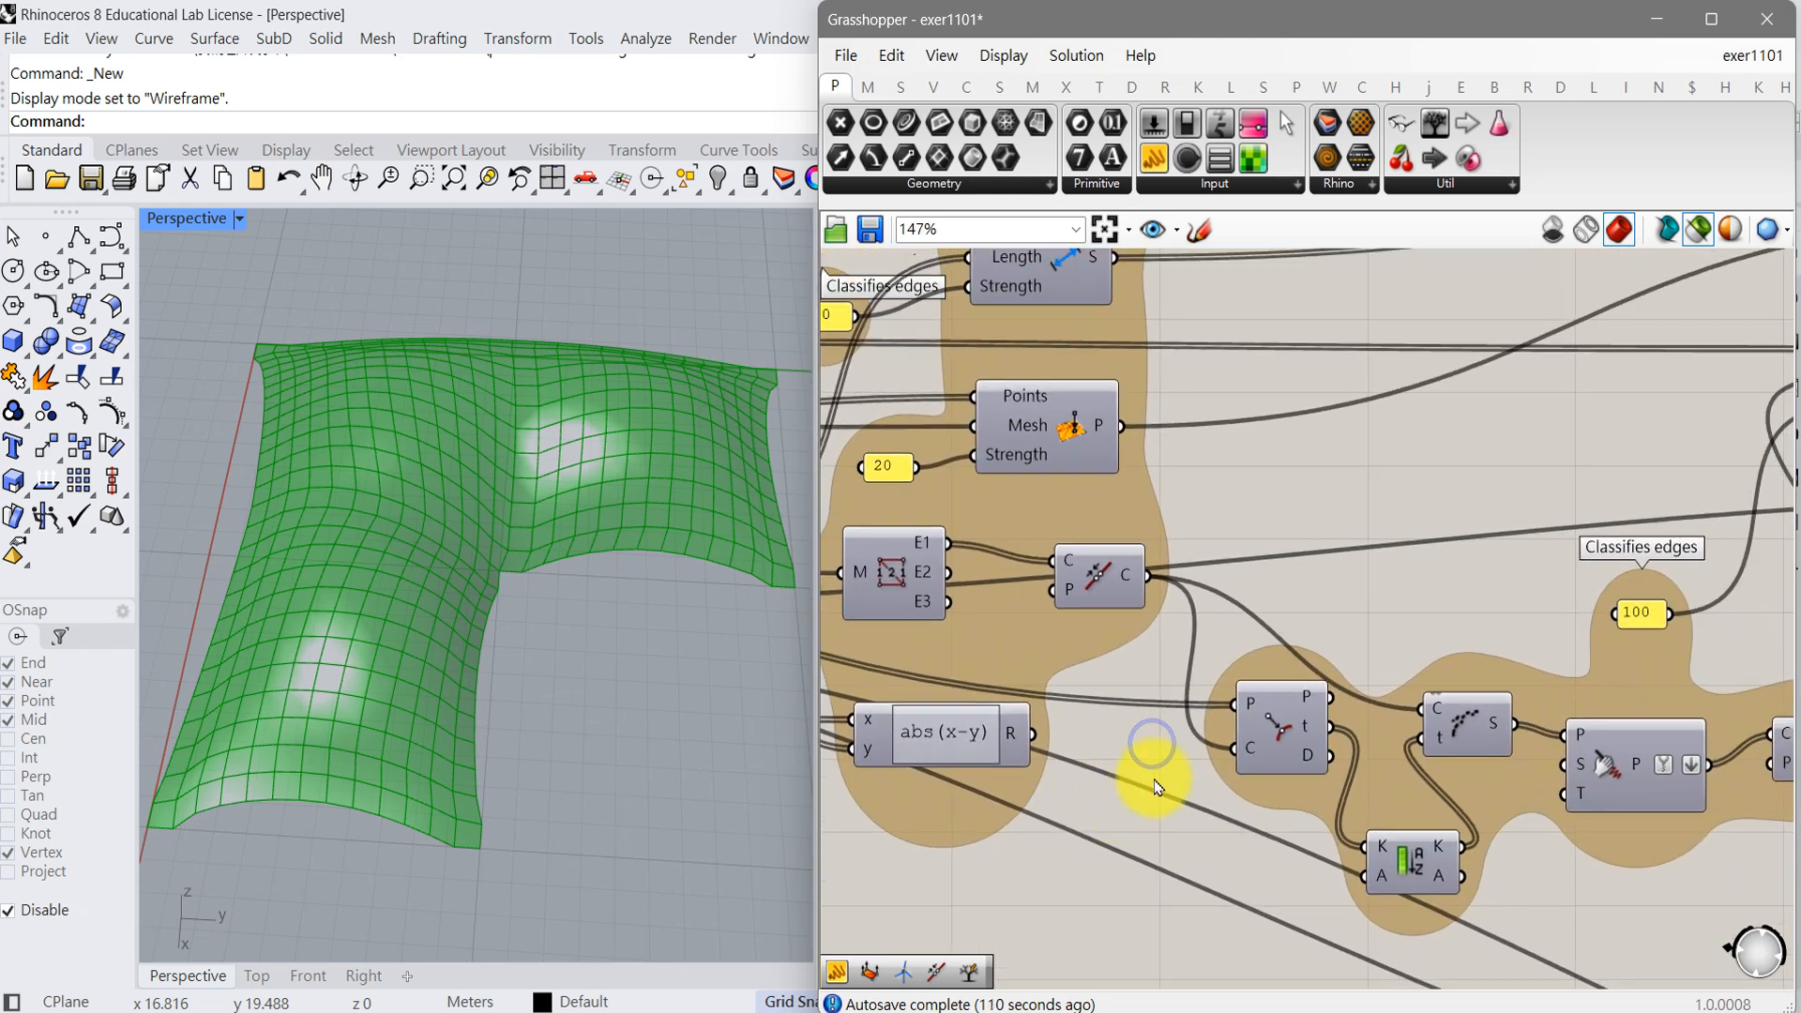
scroll(1156, 786, down, 2)
right_drag(1319, 603, 1072, 636)
right_drag(1287, 635, 1076, 709)
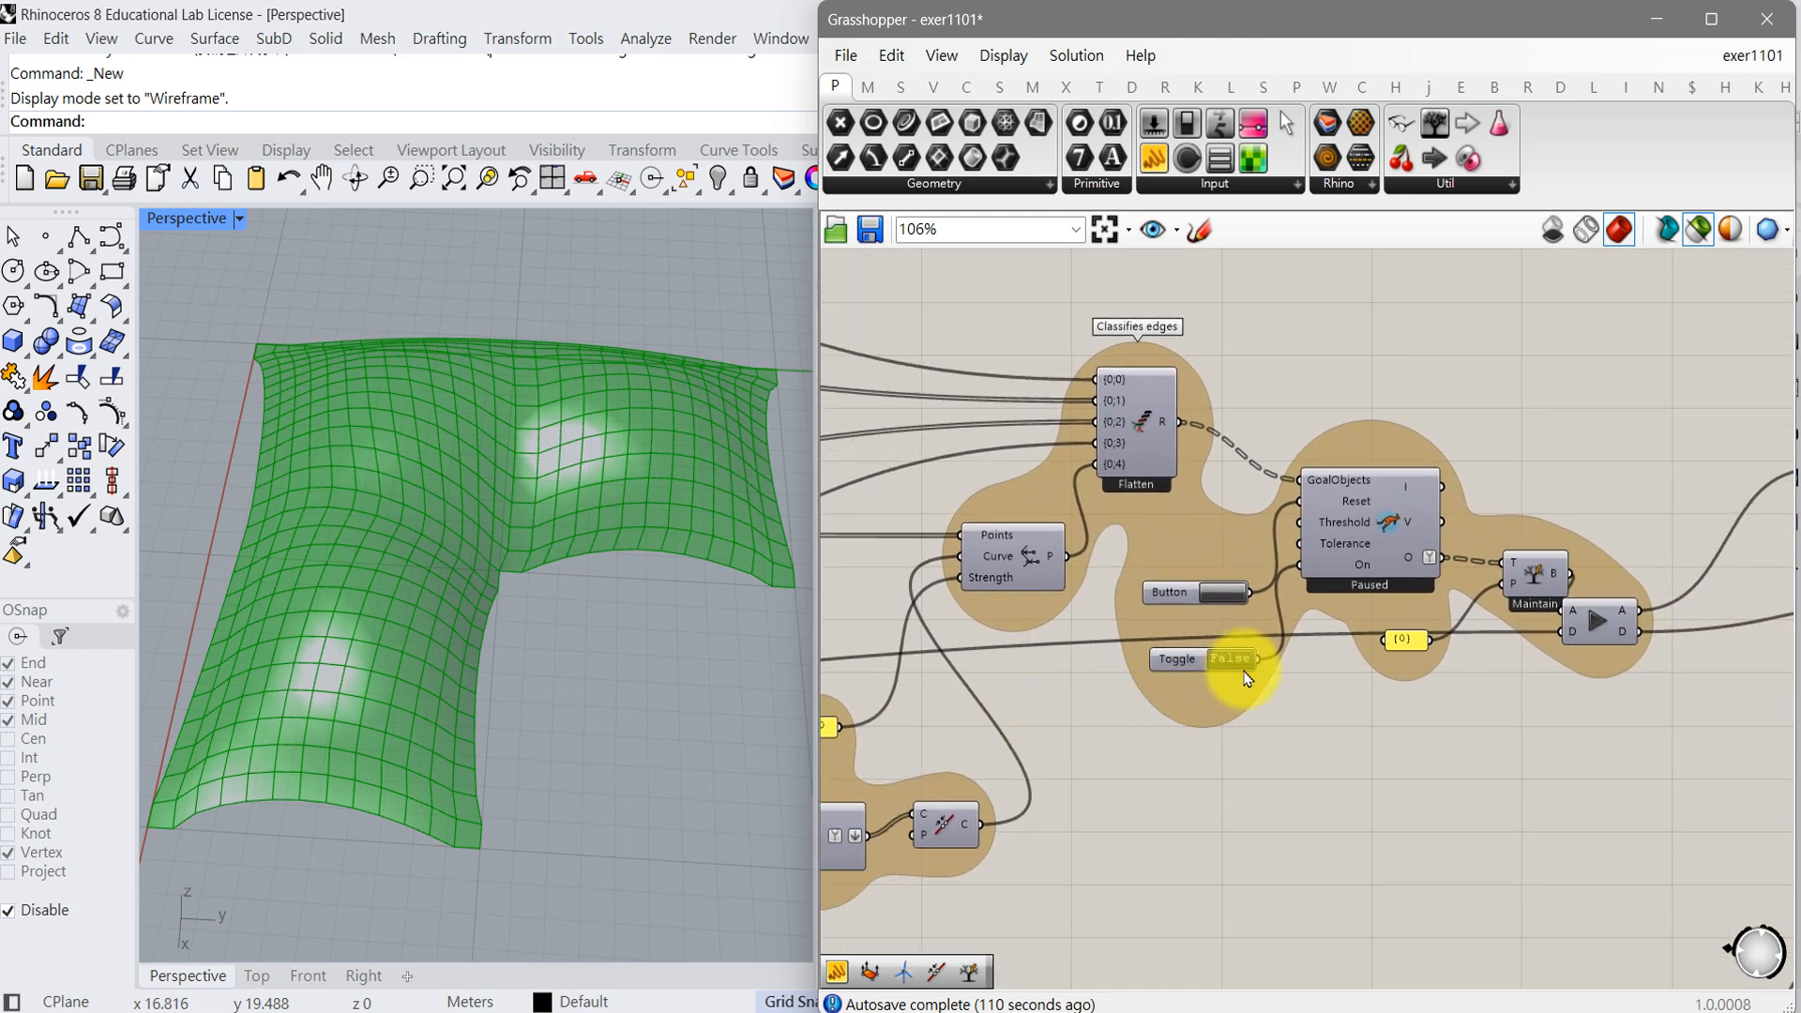
click(1386, 525)
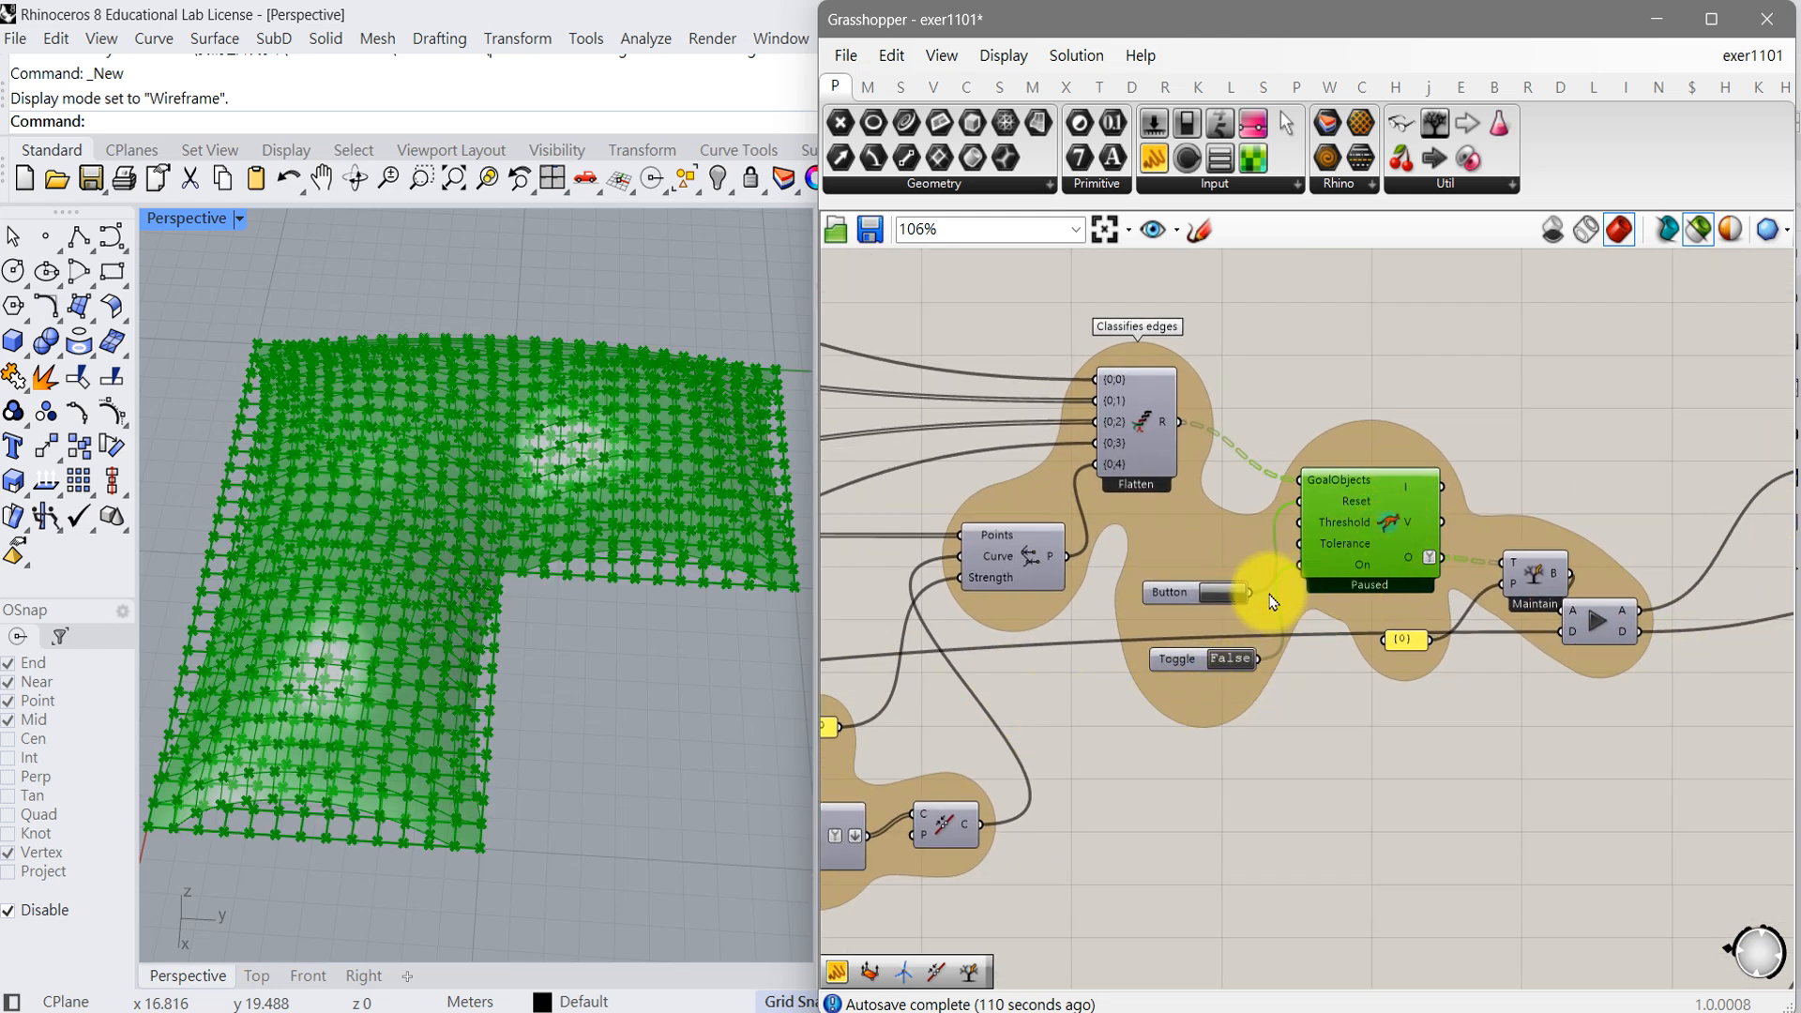
click(1219, 592)
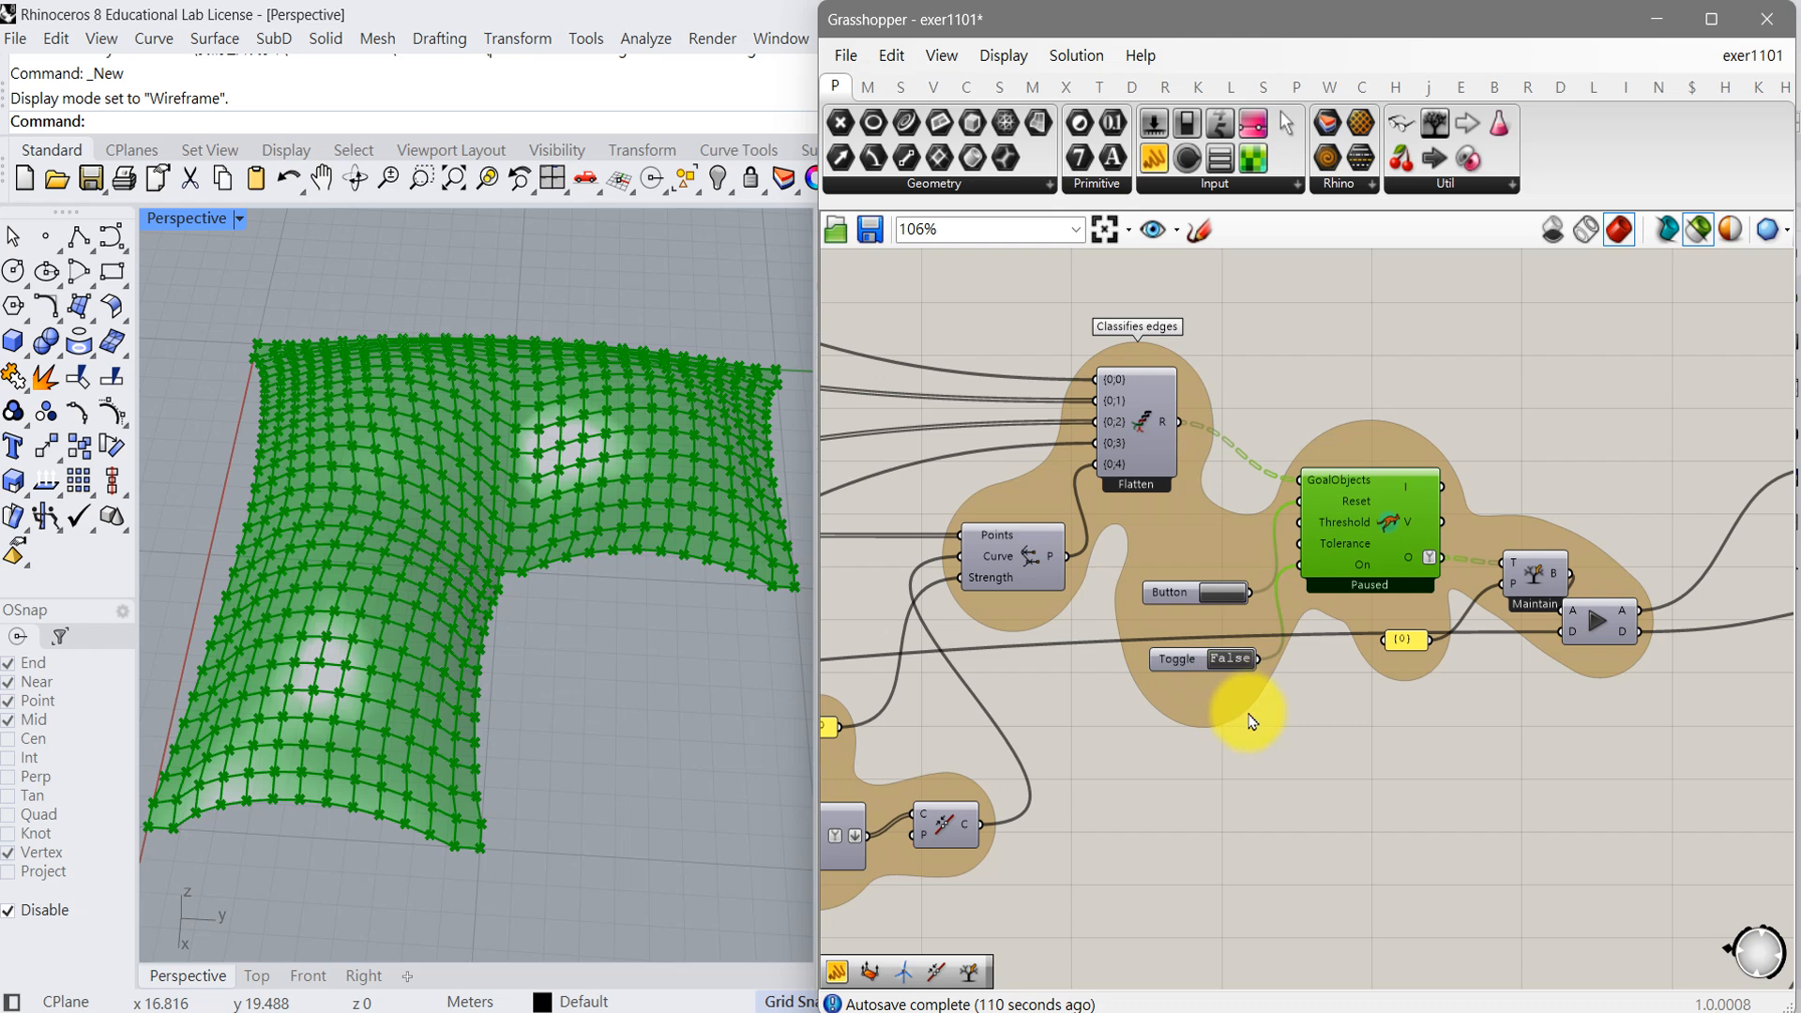
scroll(1252, 723, up, 3)
click(1090, 704)
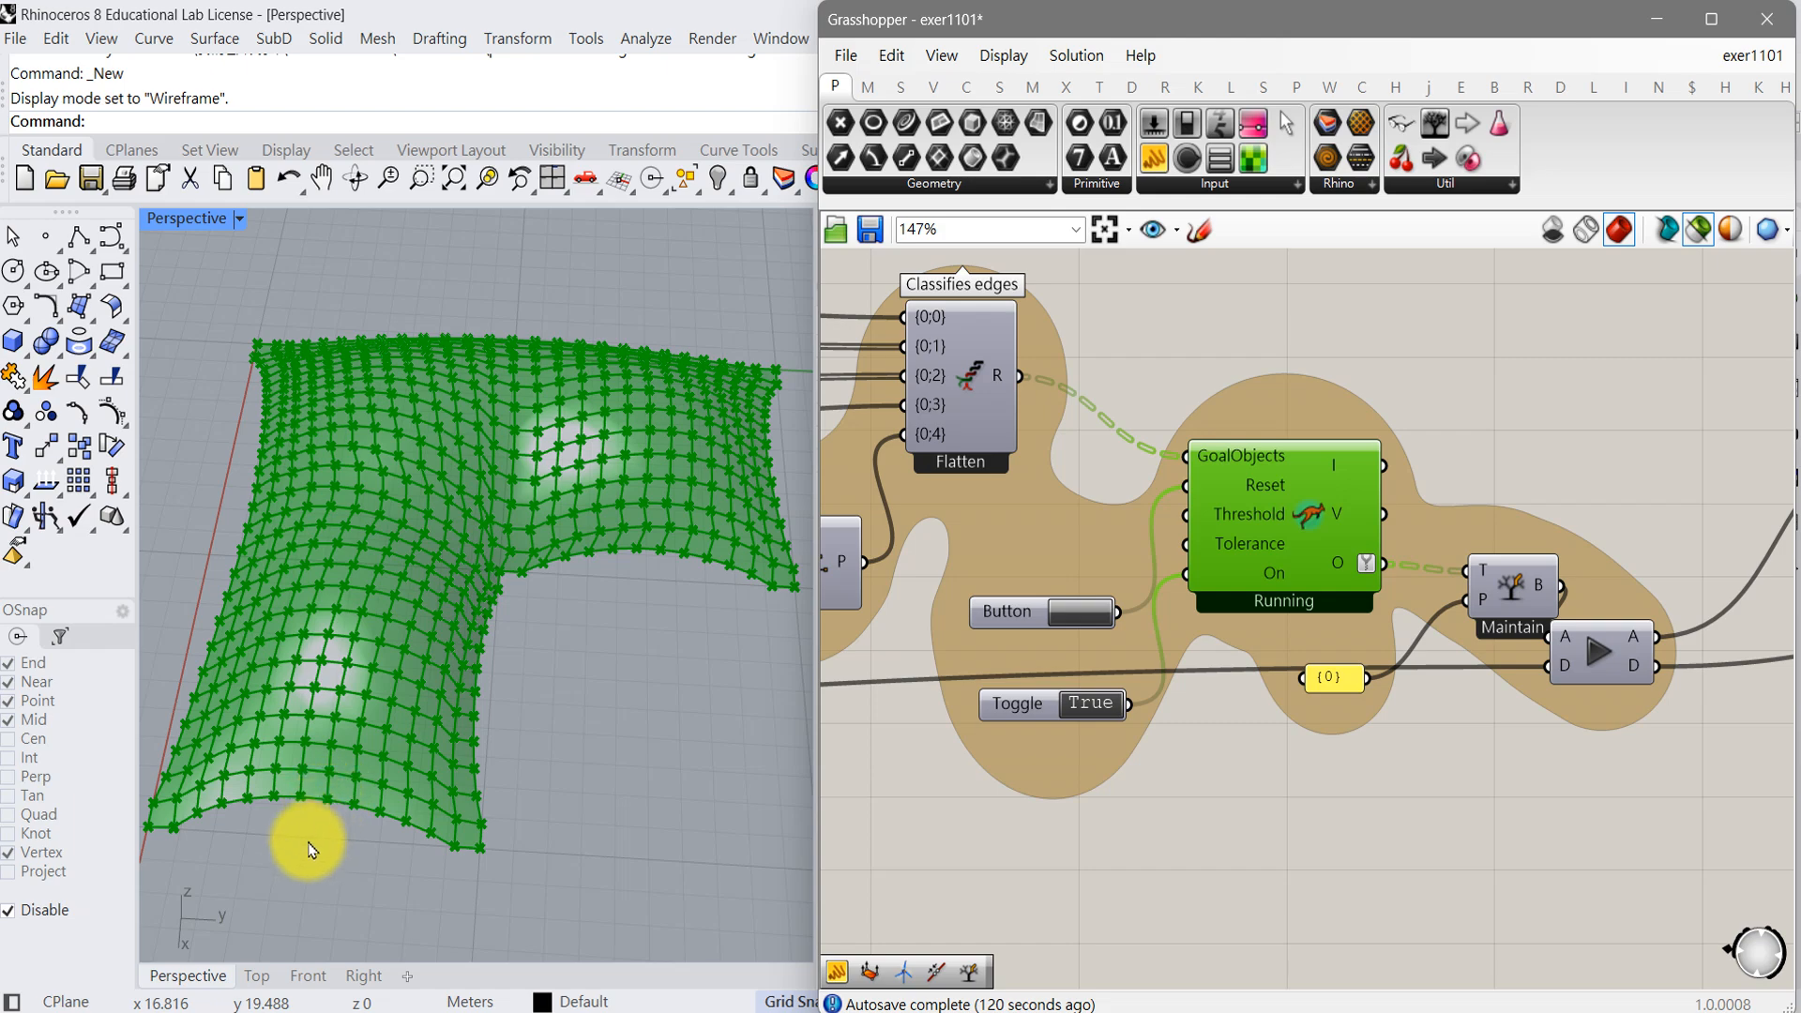
- Examine the shell from several angles while the "Classifies edges" solver runs
right_drag(322, 844, 373, 802)
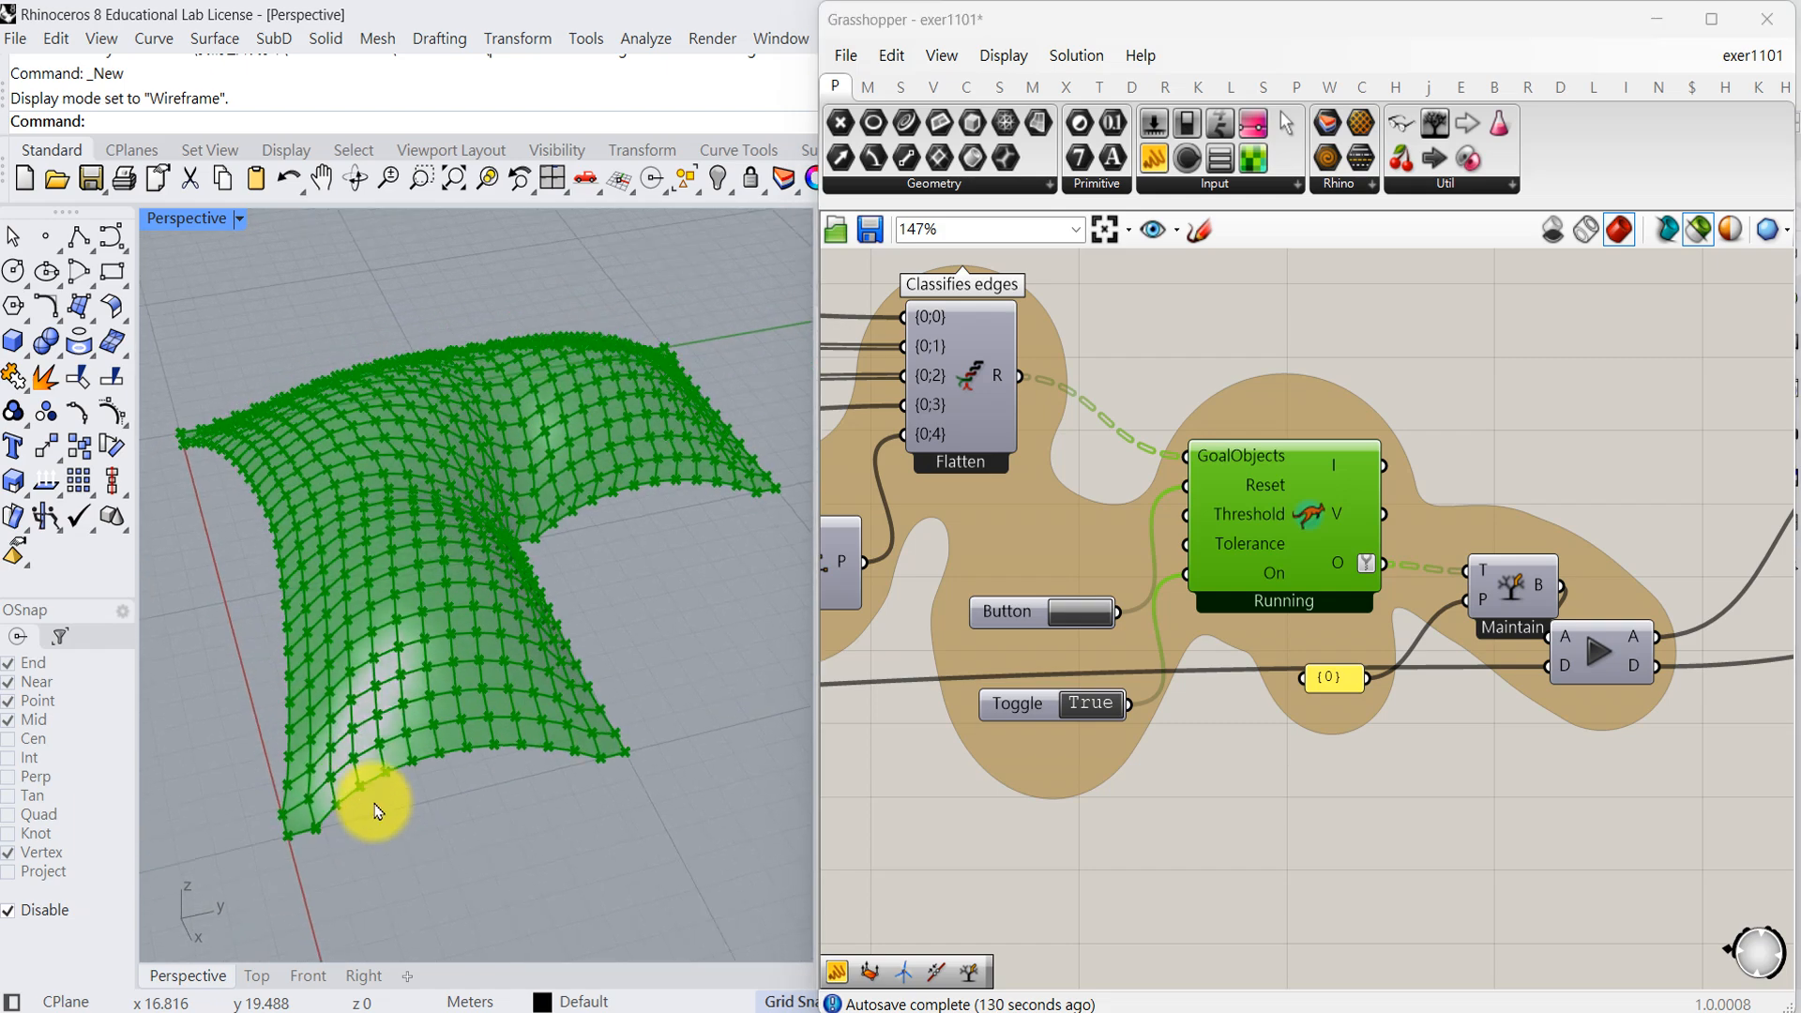
scroll(390, 792, down, 2)
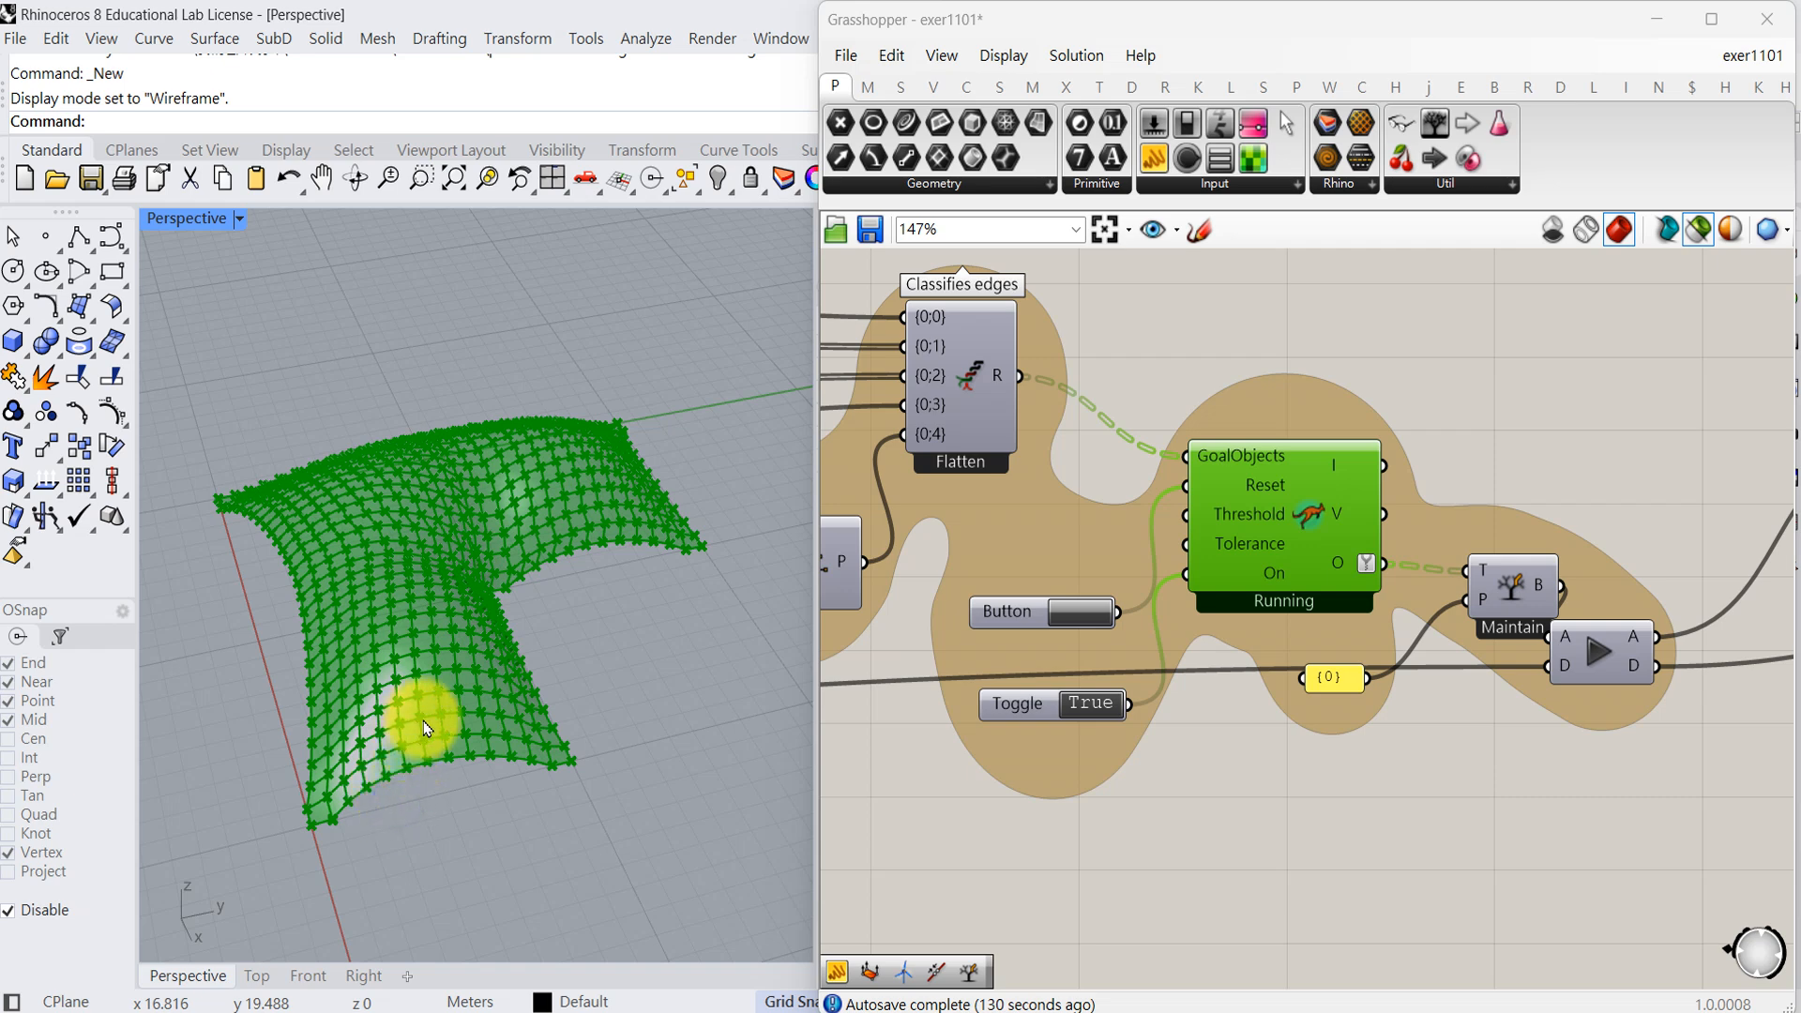
right_drag(441, 736, 455, 785)
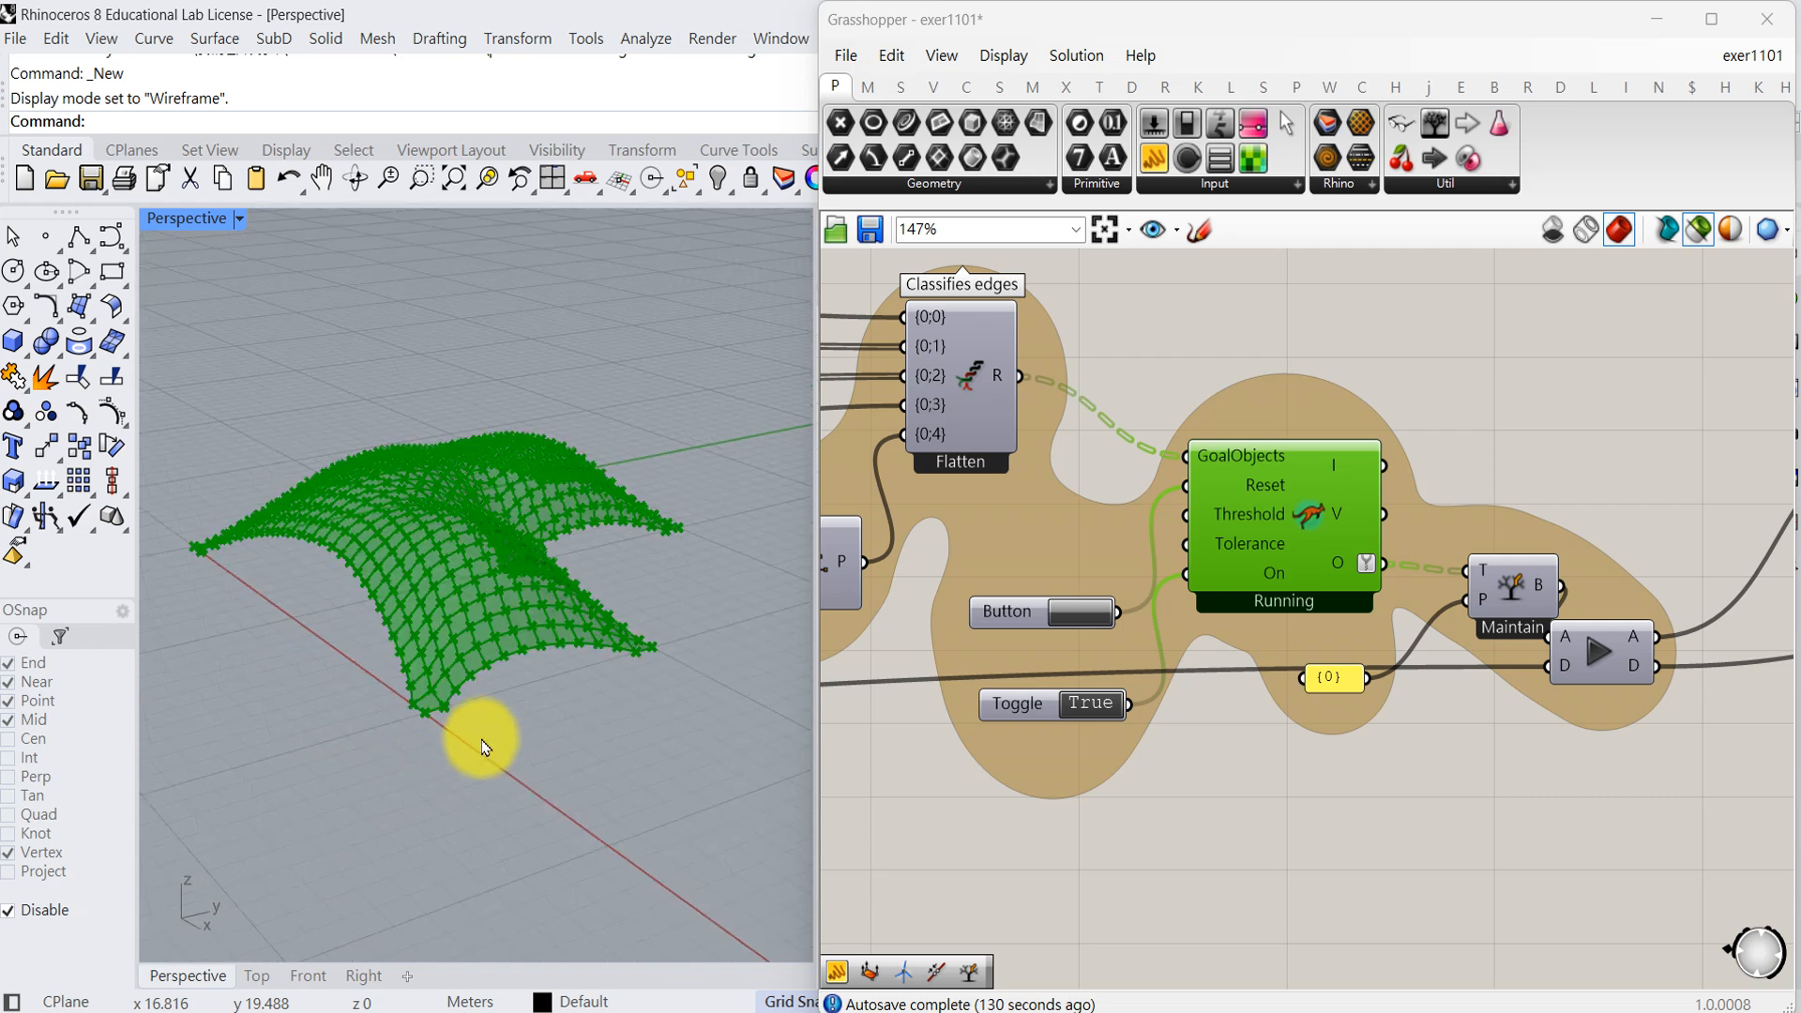
right_drag(494, 713, 456, 746)
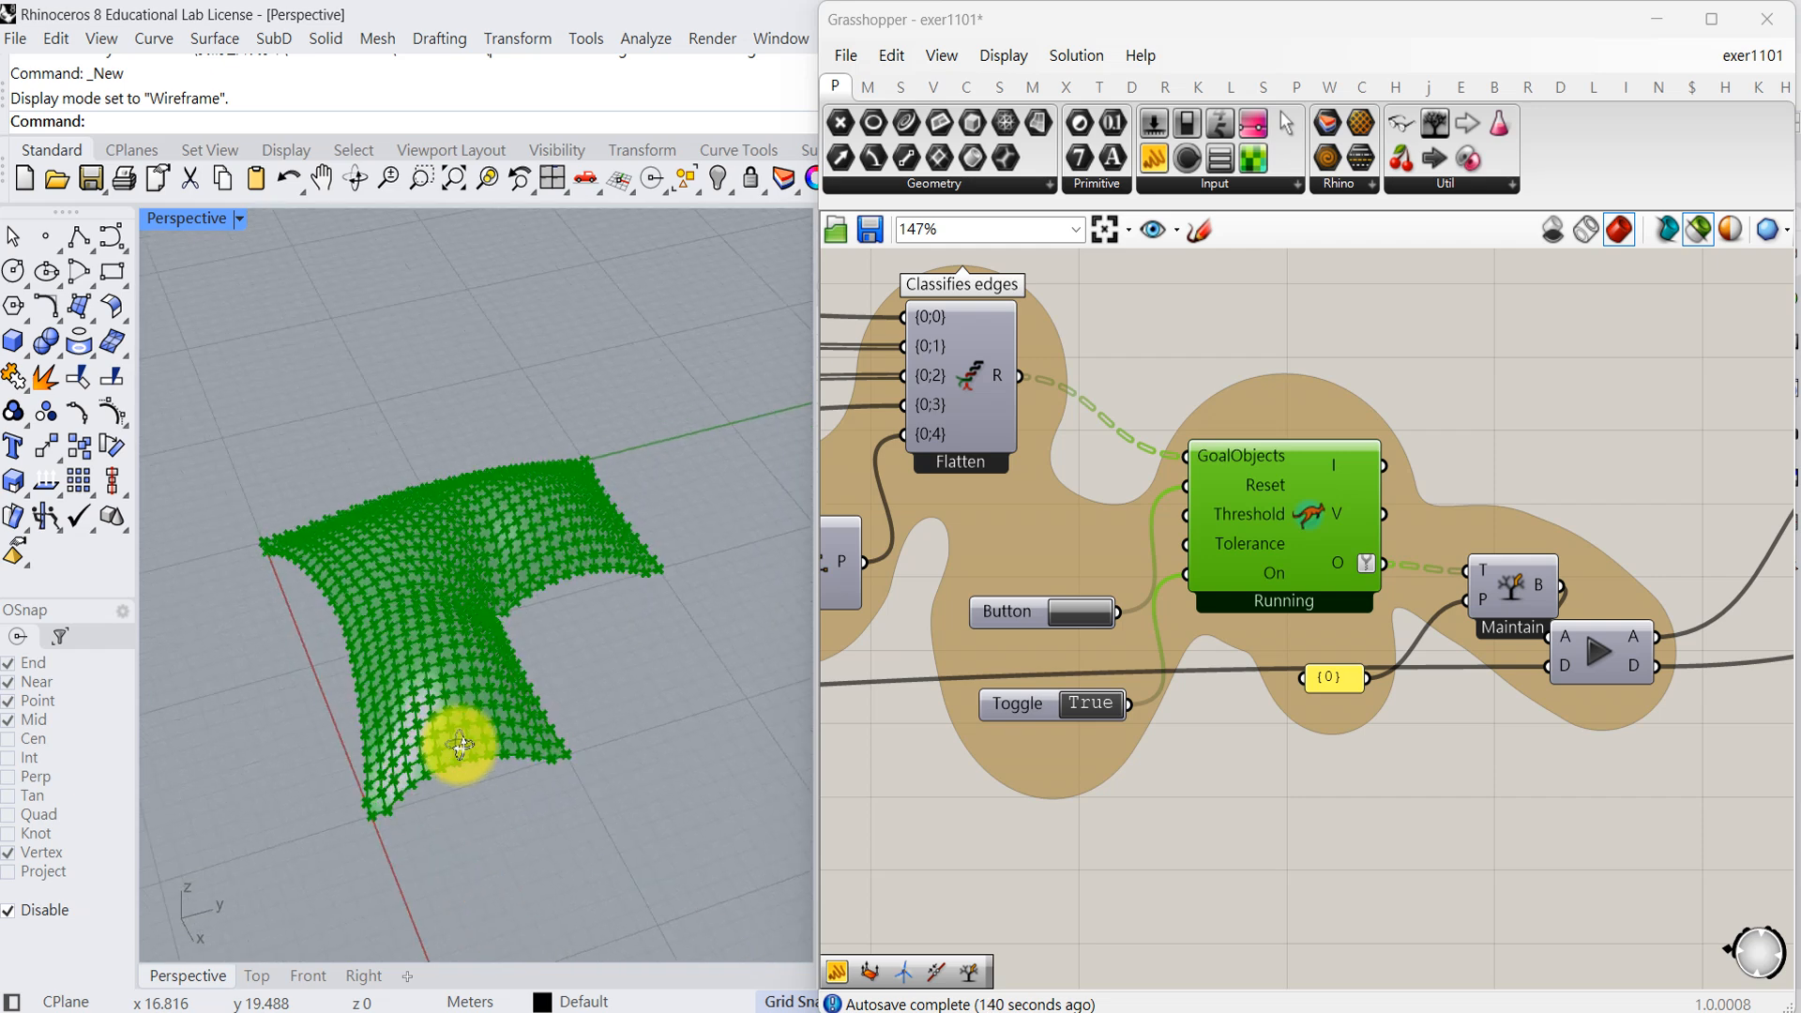
right_drag(481, 655, 462, 655)
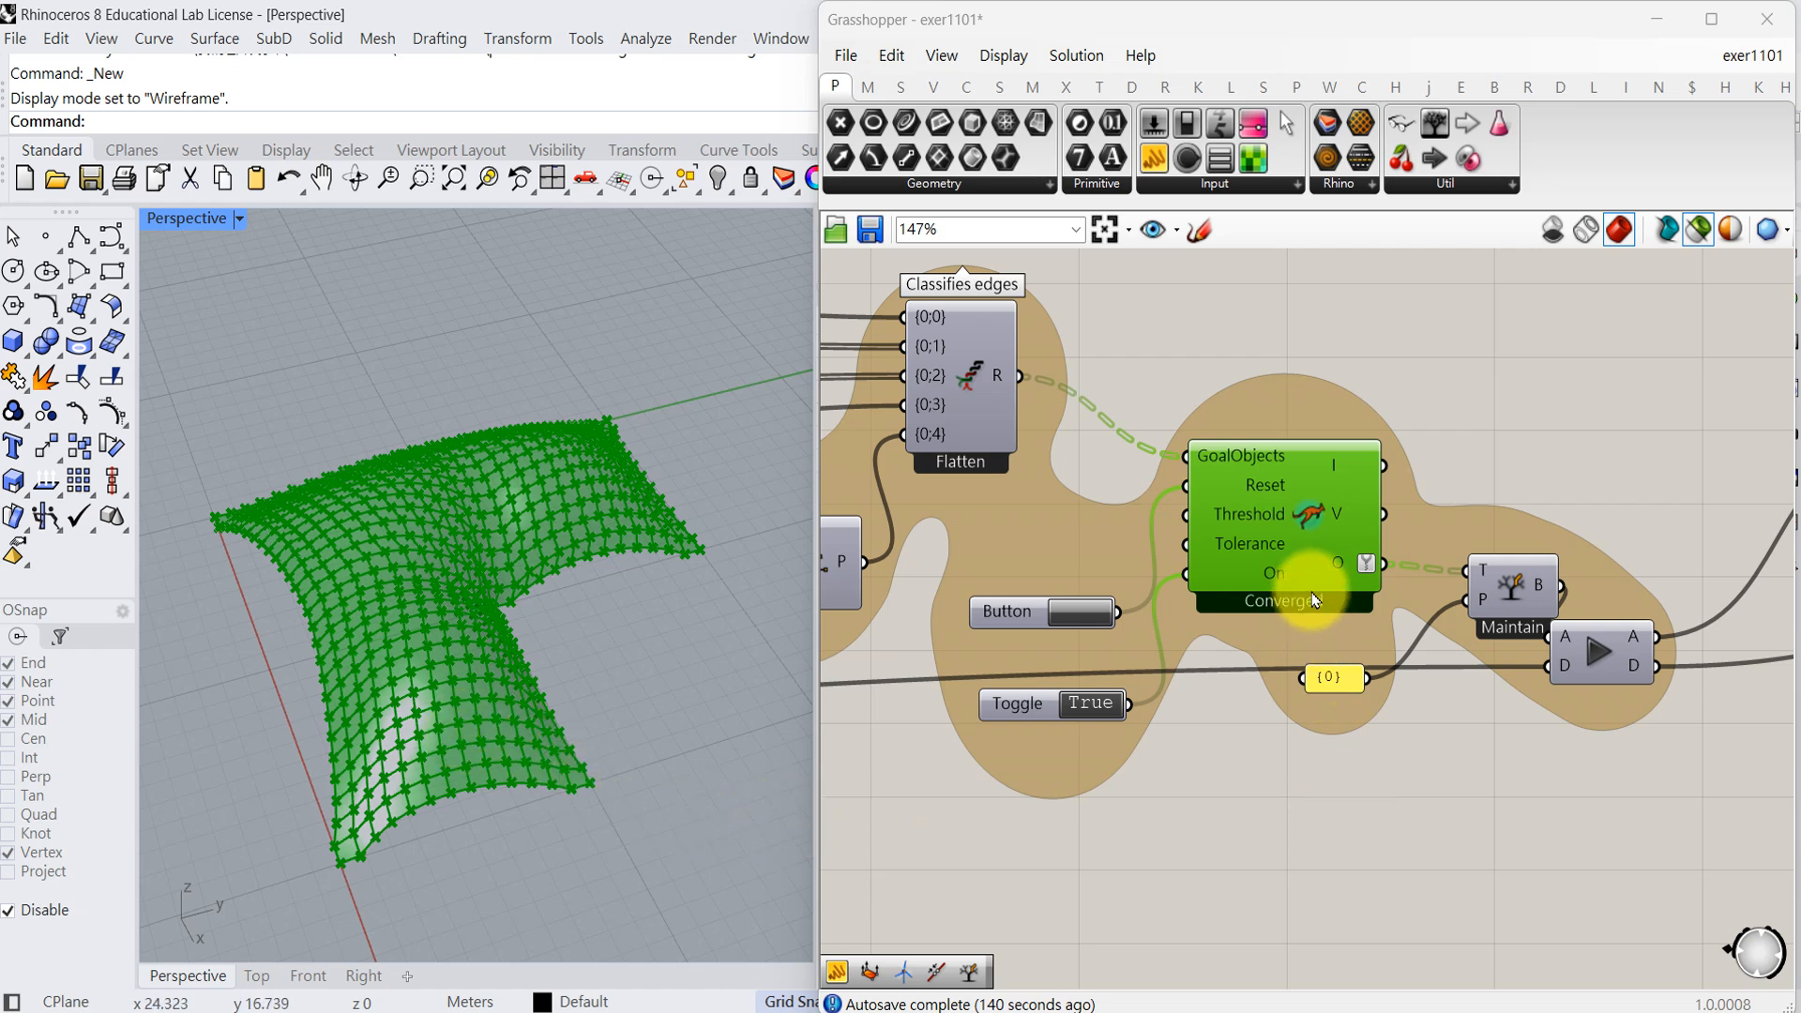
- Switch off the "Classifies edges" solver and release its Data Dam to send the mesh to the "visualization" group
click(1086, 704)
right_drag(1262, 795, 1026, 800)
right_drag(1202, 789, 1053, 790)
right_drag(1185, 792, 1030, 788)
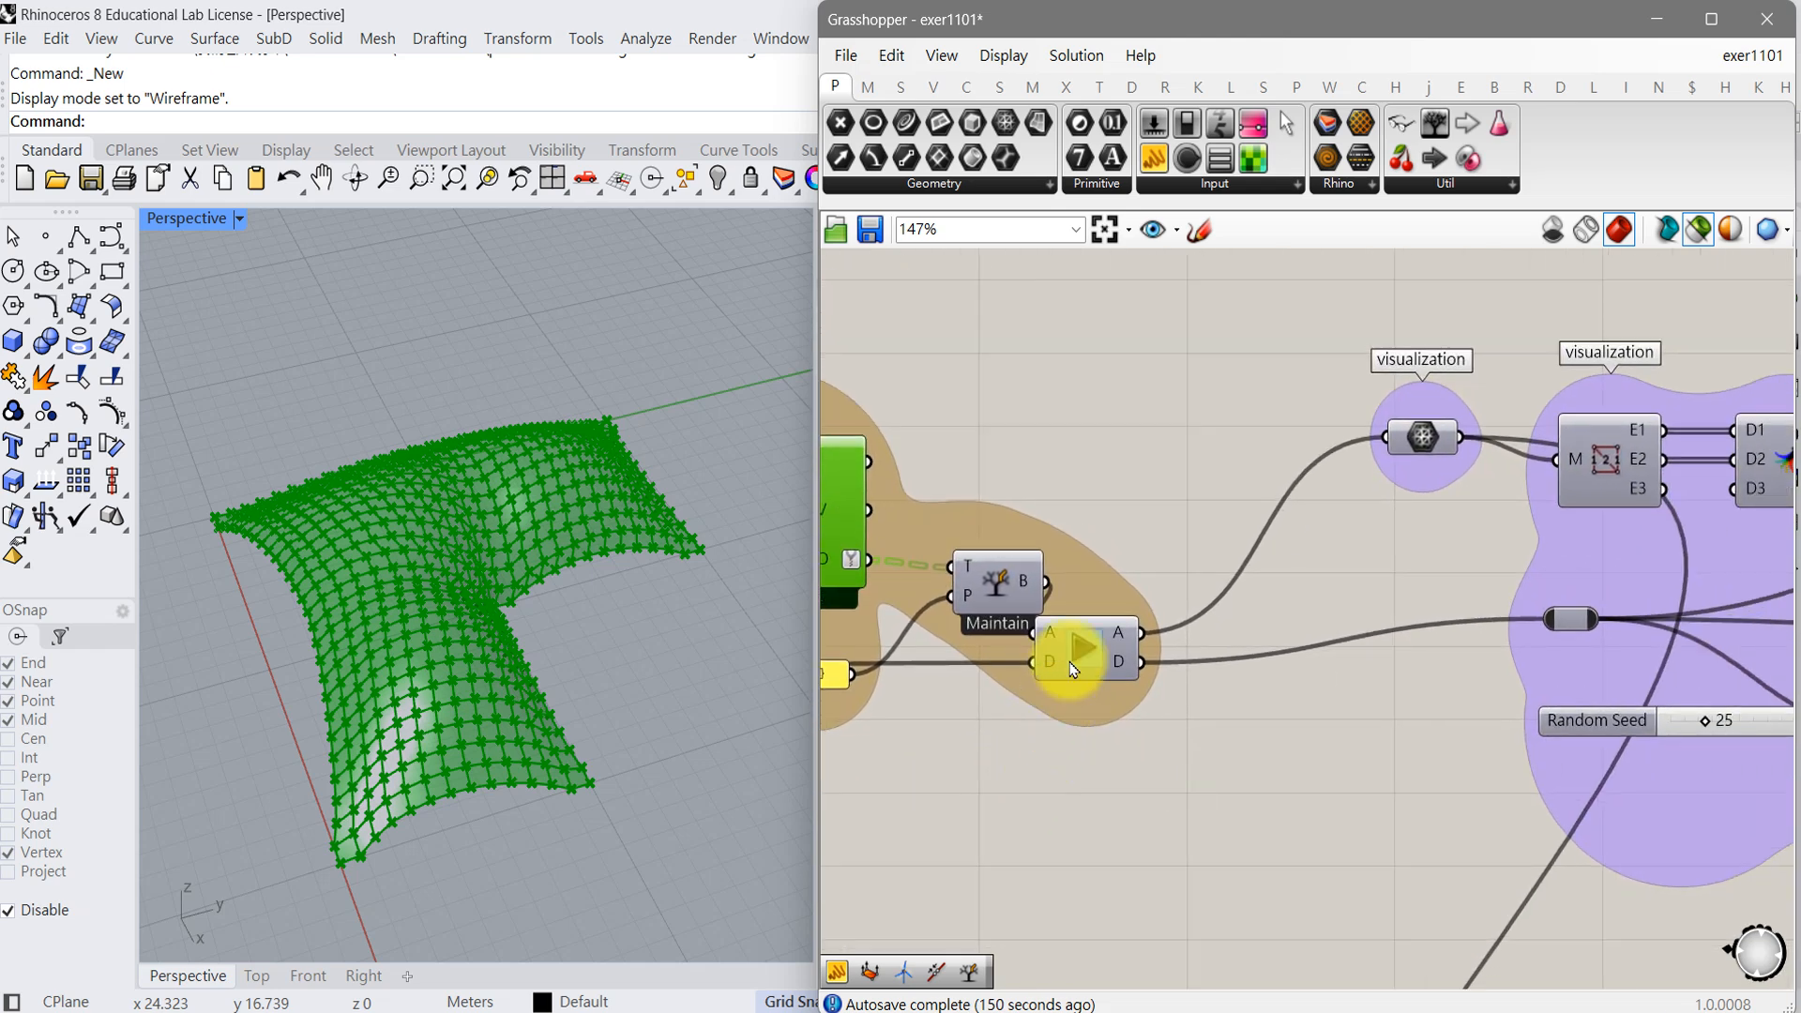
click(1084, 647)
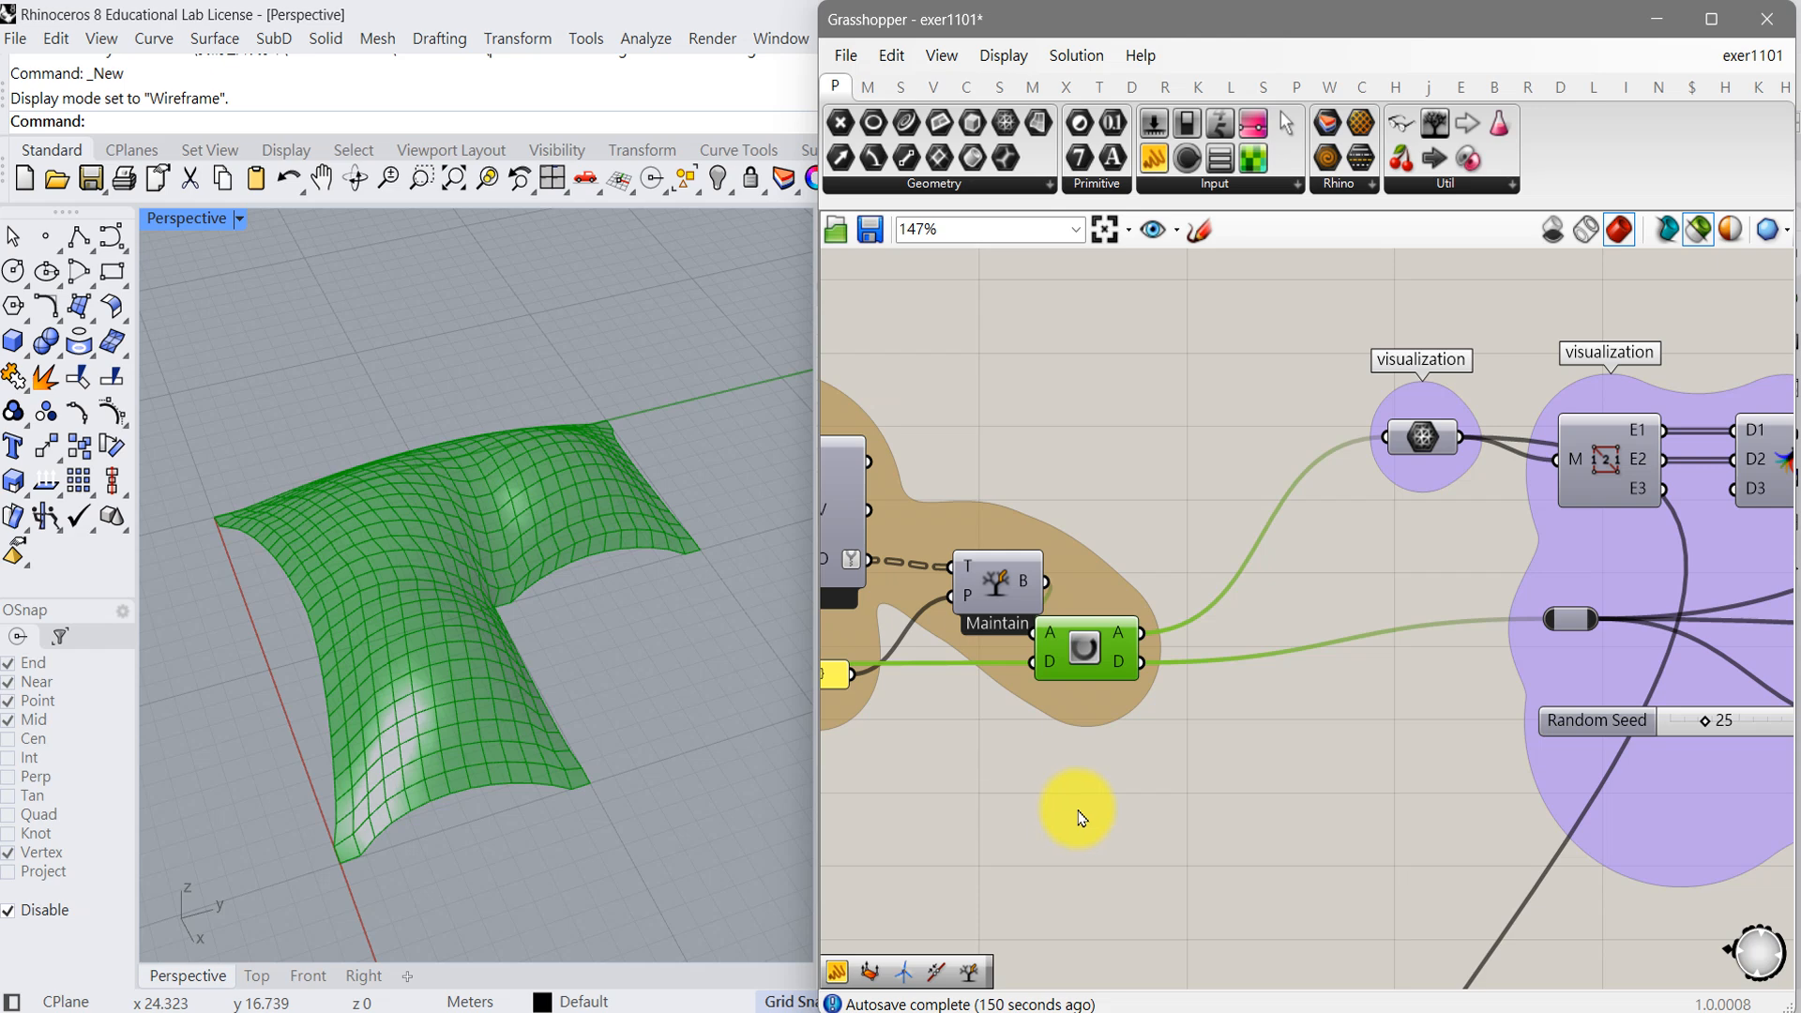
- Preview the shell from the "visualization" Mesh parameter and review its edge grid alongside the components that cluster the edges
right_drag(970, 782, 1083, 828)
right_drag(1292, 809, 1117, 811)
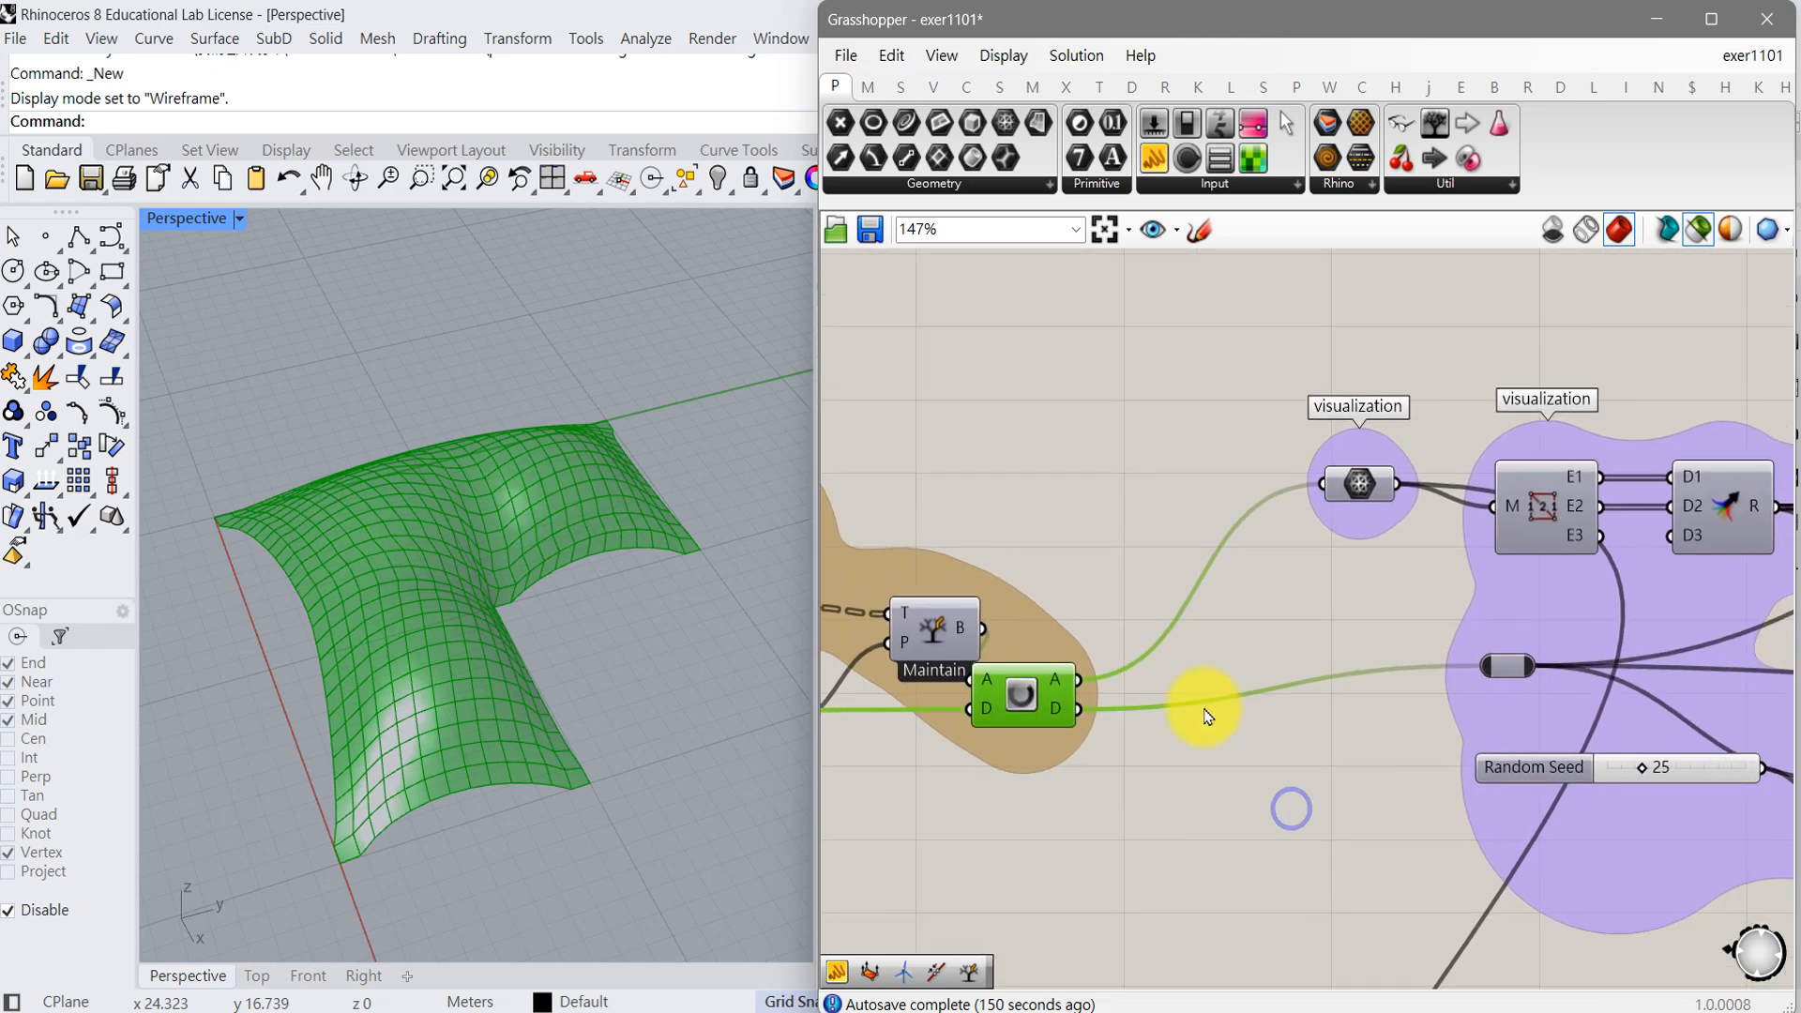
click(1359, 484)
mouse_move(603, 735)
right_down()
mouse_move(448, 665)
mouse_move(523, 659)
mouse_move(534, 692)
mouse_move(557, 679)
mouse_move(502, 669)
right_up()
right_drag(1395, 850, 924, 793)
right_drag(1287, 849, 1107, 840)
scroll(1136, 889, down, 1)
right_drag(1107, 860, 1220, 849)
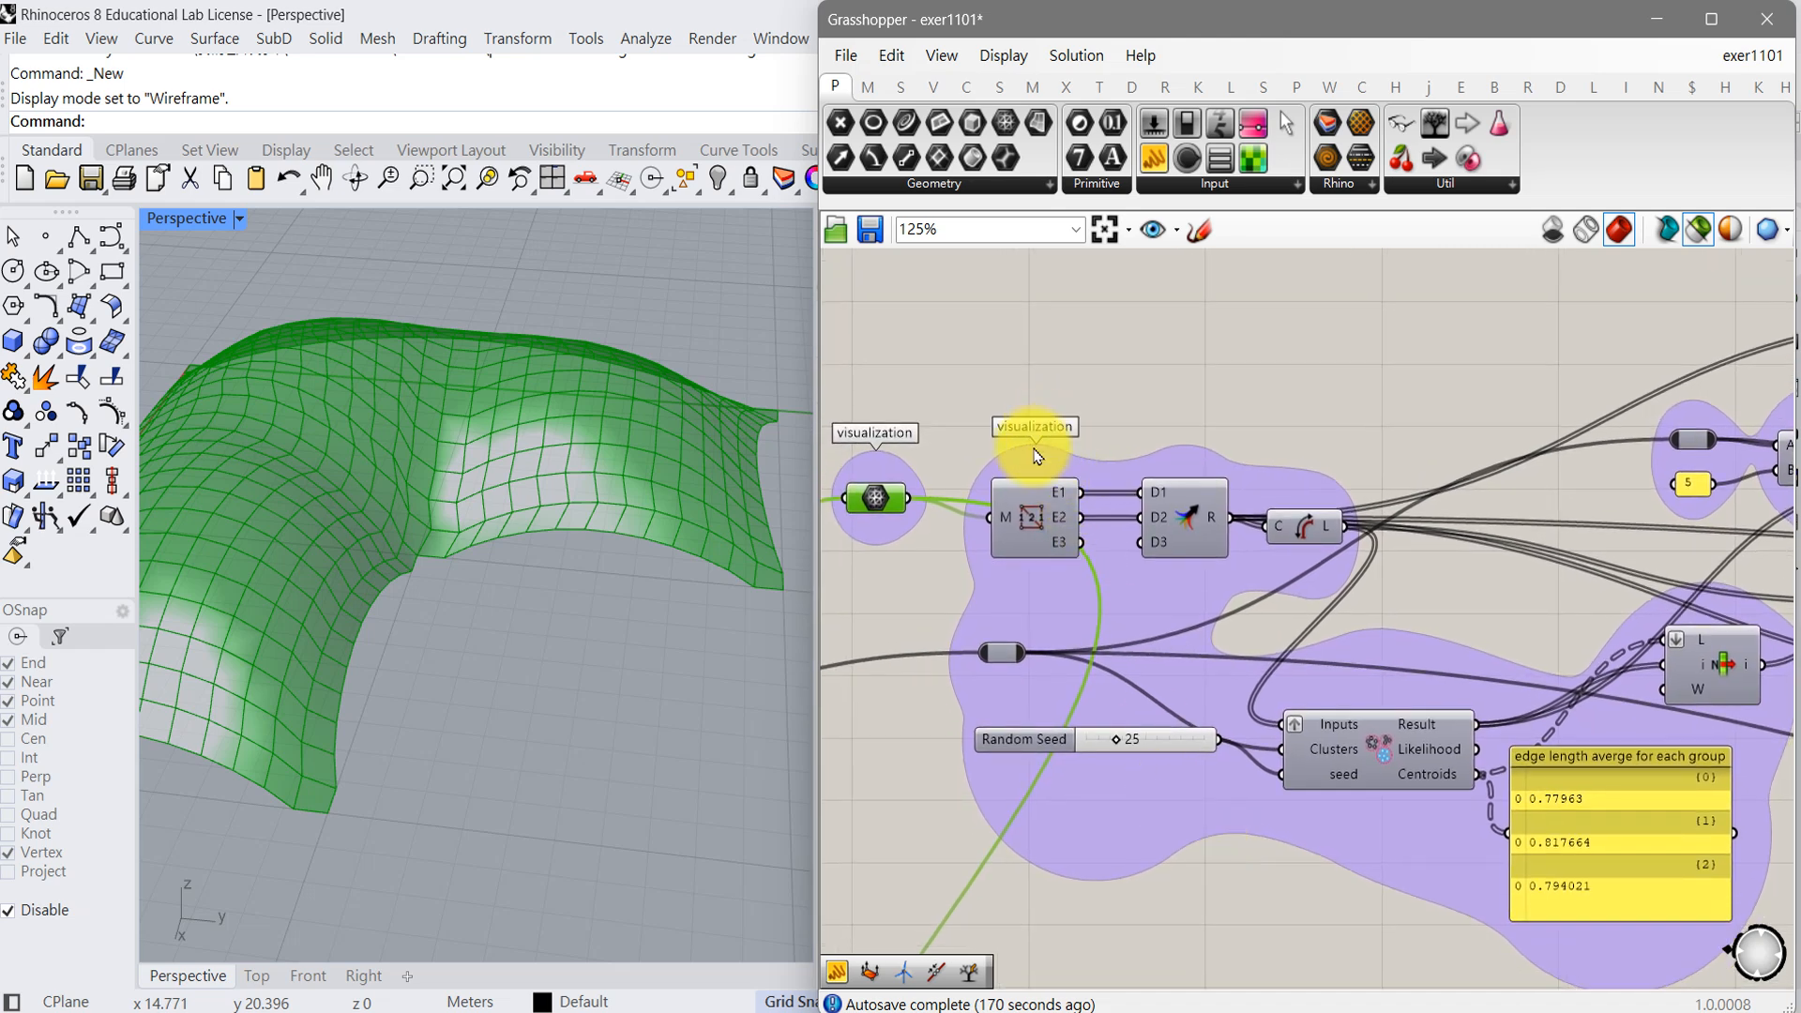
right_drag(1319, 893, 1298, 836)
right_drag(539, 574, 647, 624)
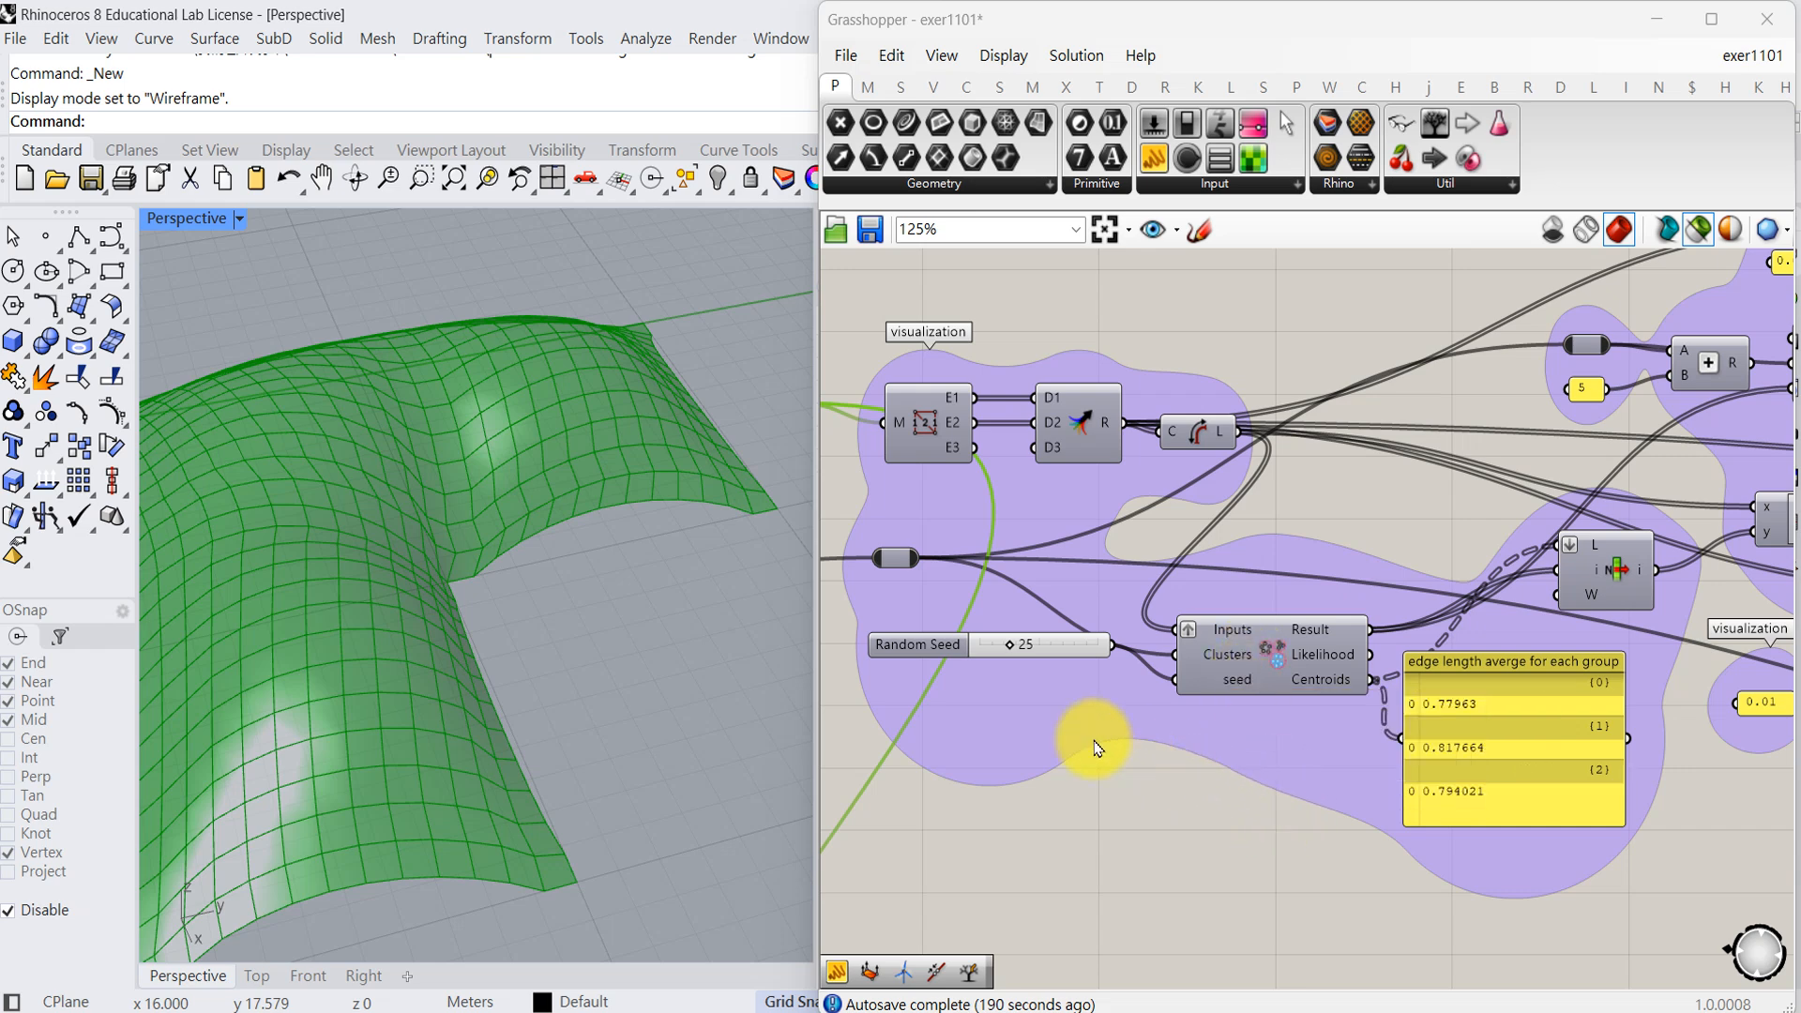
- Move the Random Seed slider slightly lower, clear of the wires, and preview the "visualization" Mesh parameter again
drag(924, 654, 929, 705)
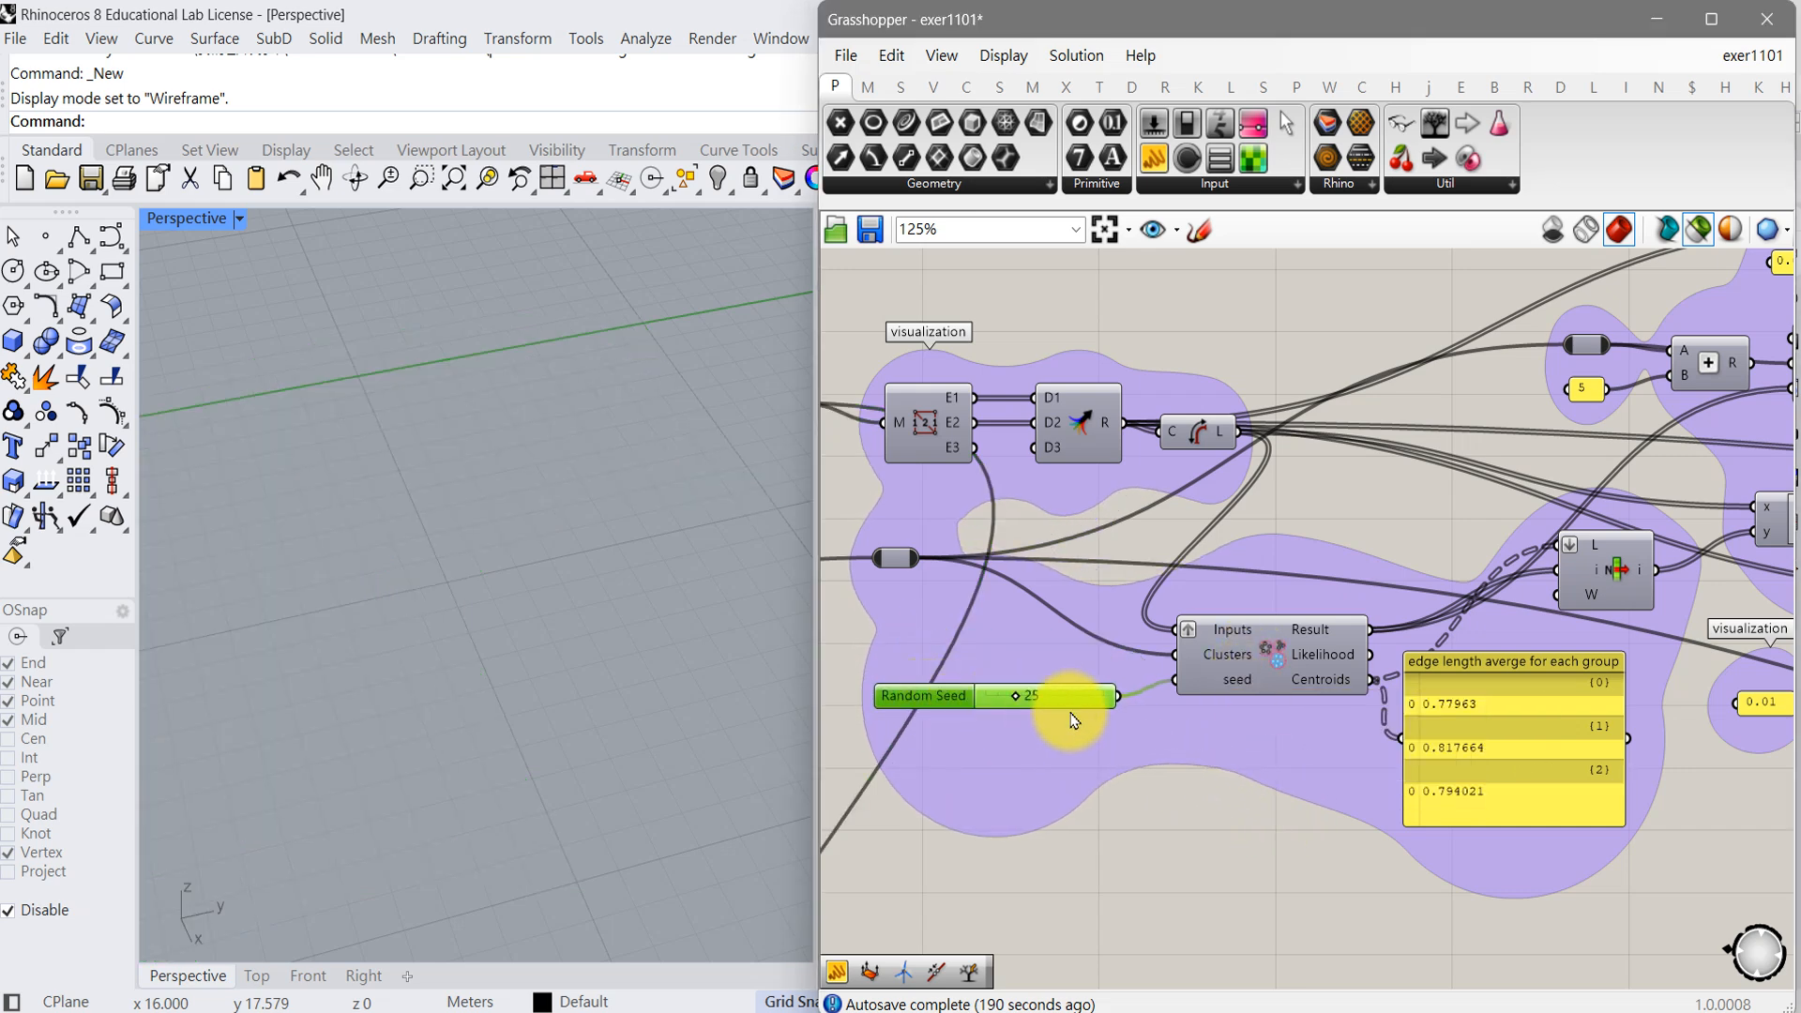
right_drag(1102, 530, 1173, 503)
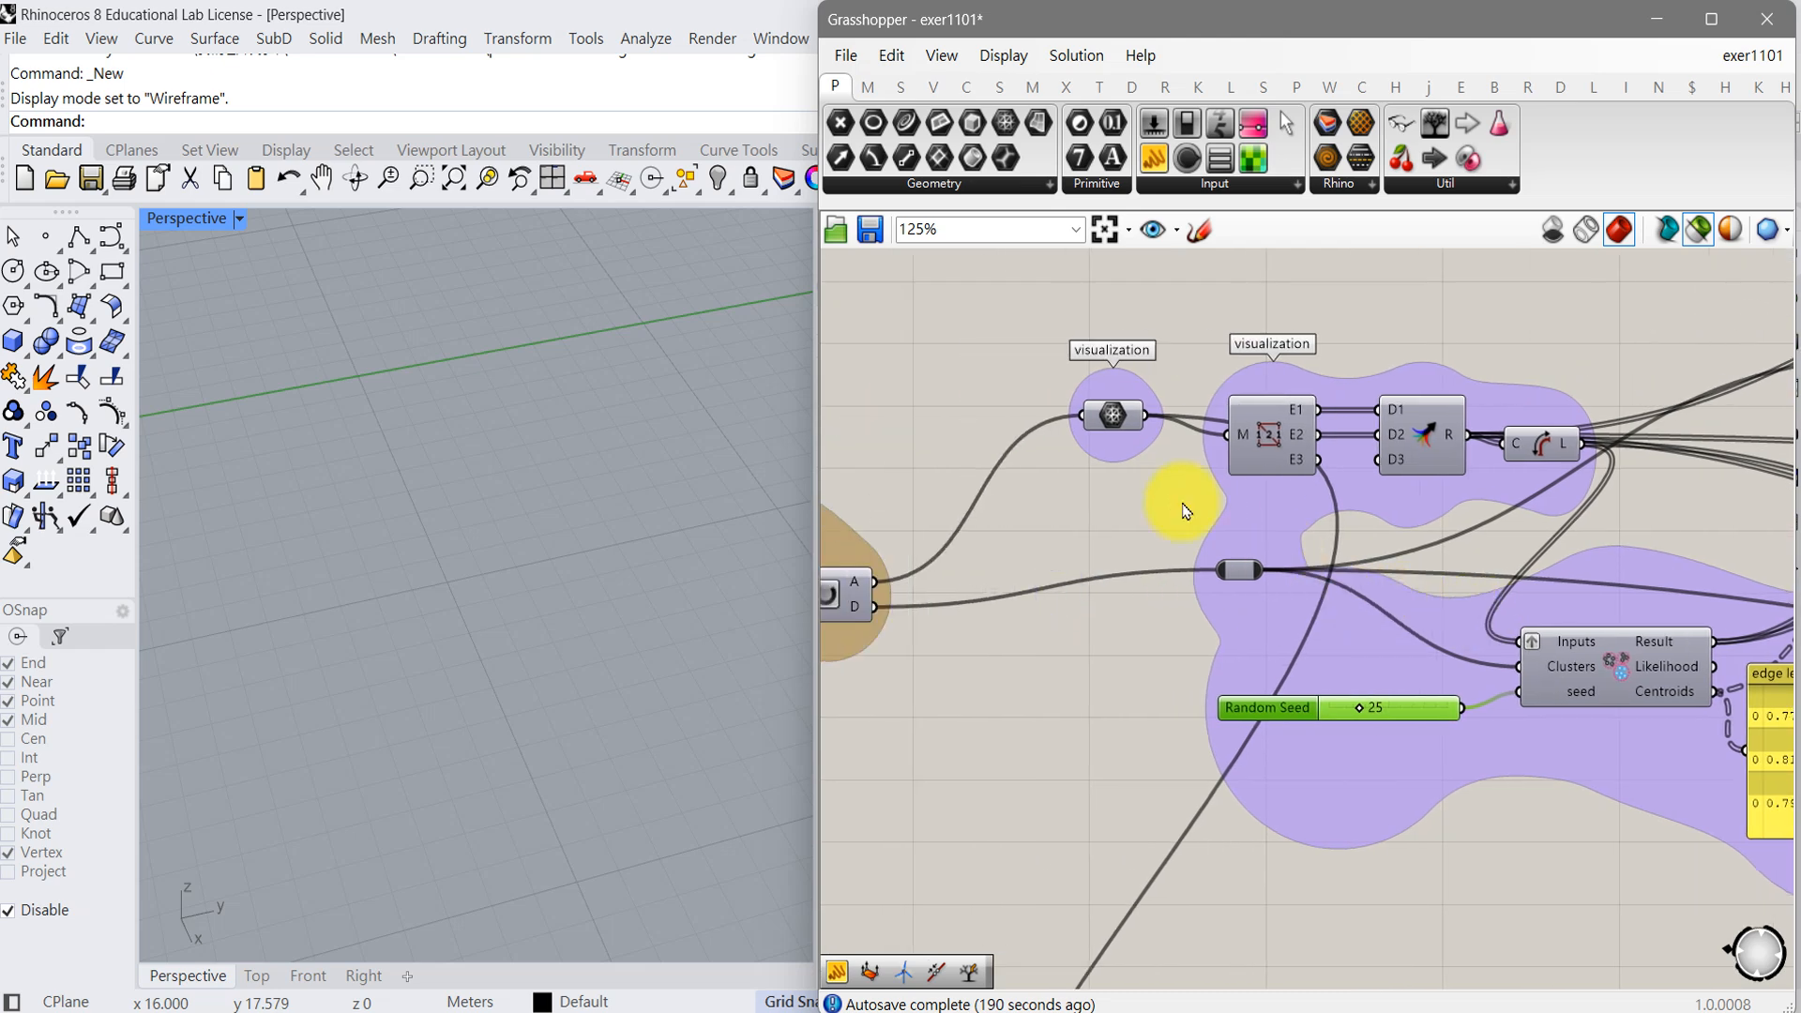
click(1112, 416)
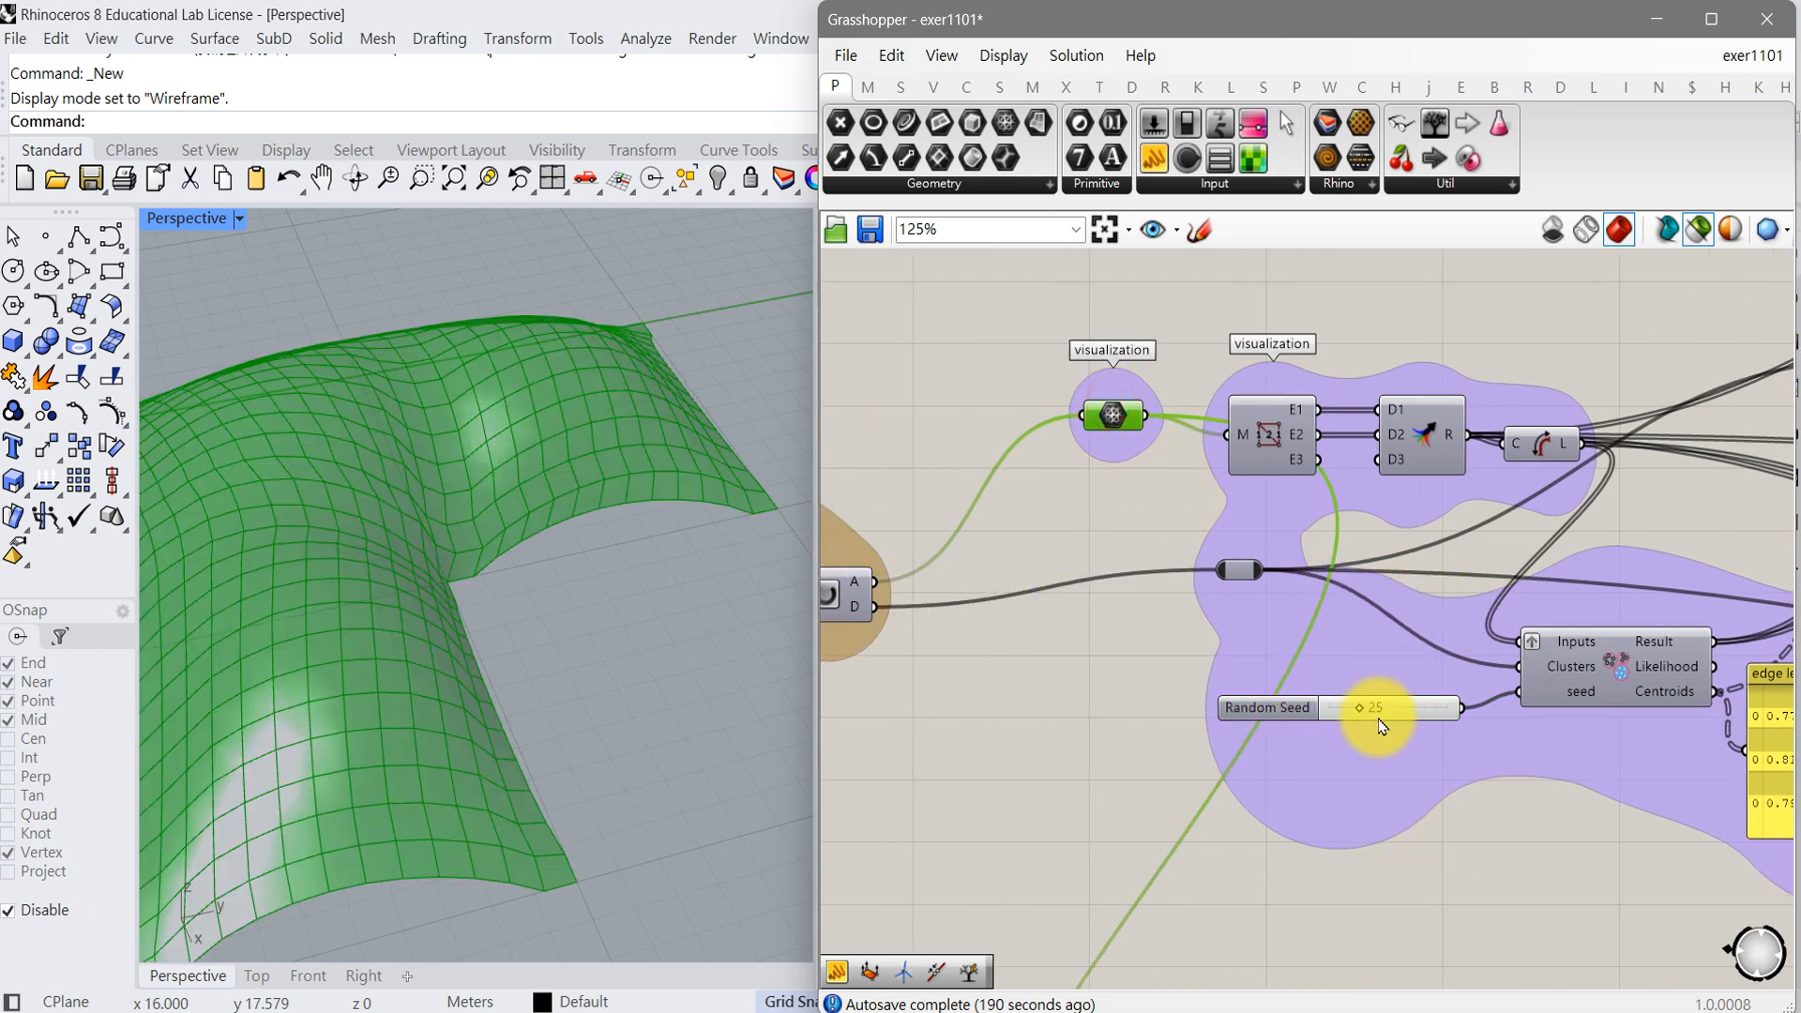
- Review the average edge length panel, the abs(x-y) deviation component and its bounds panel in the "visualization" group
right_drag(1521, 833, 1157, 784)
right_drag(1354, 806, 1170, 832)
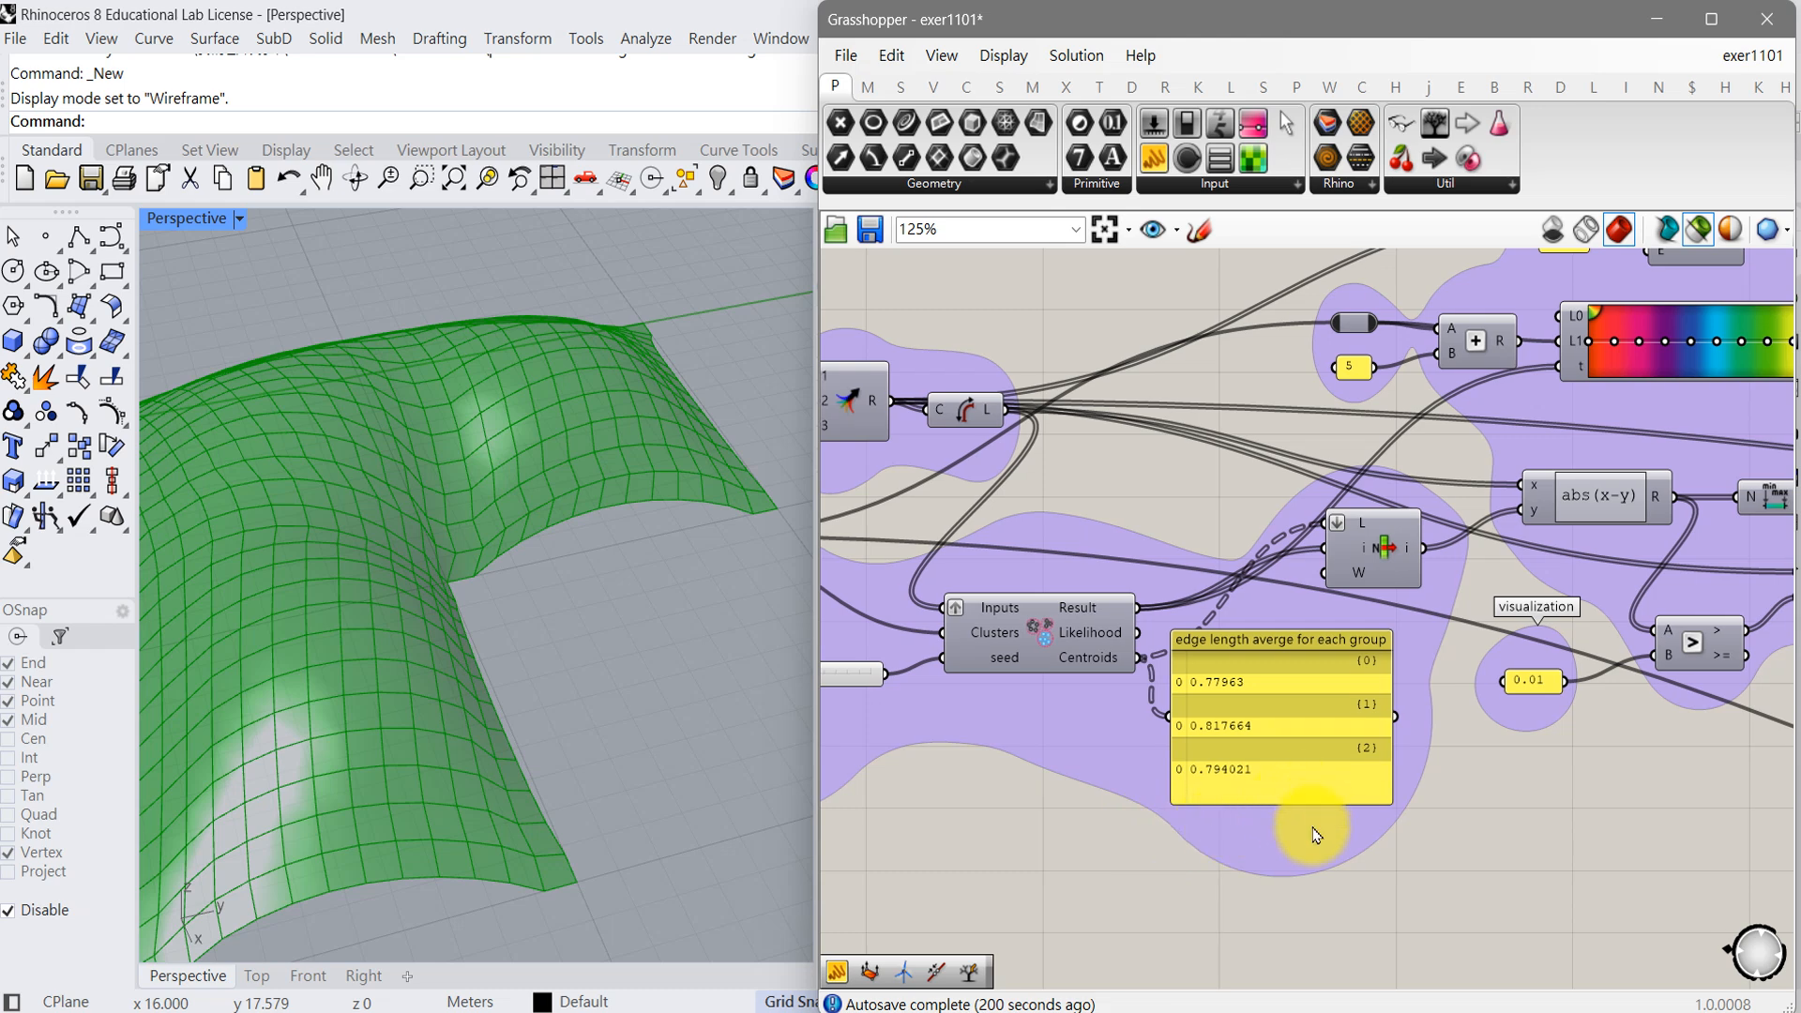
right_drag(1433, 842, 1092, 853)
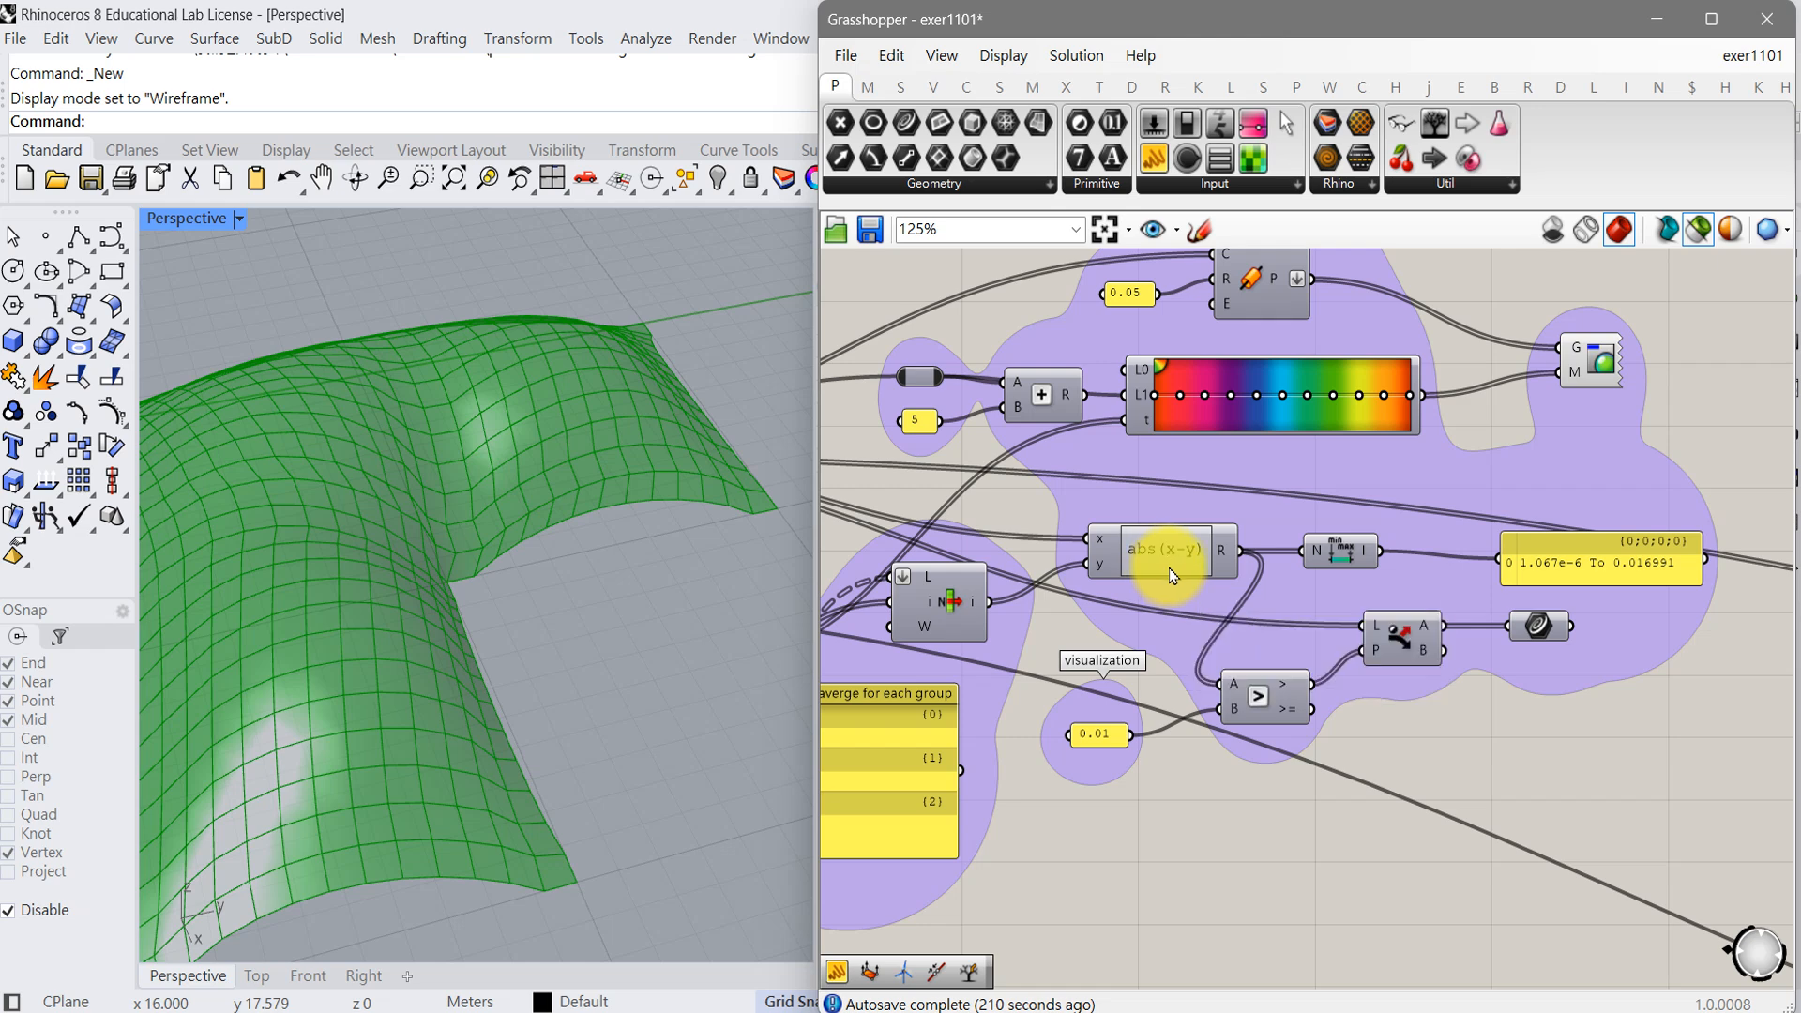
right_drag(1065, 635, 1318, 649)
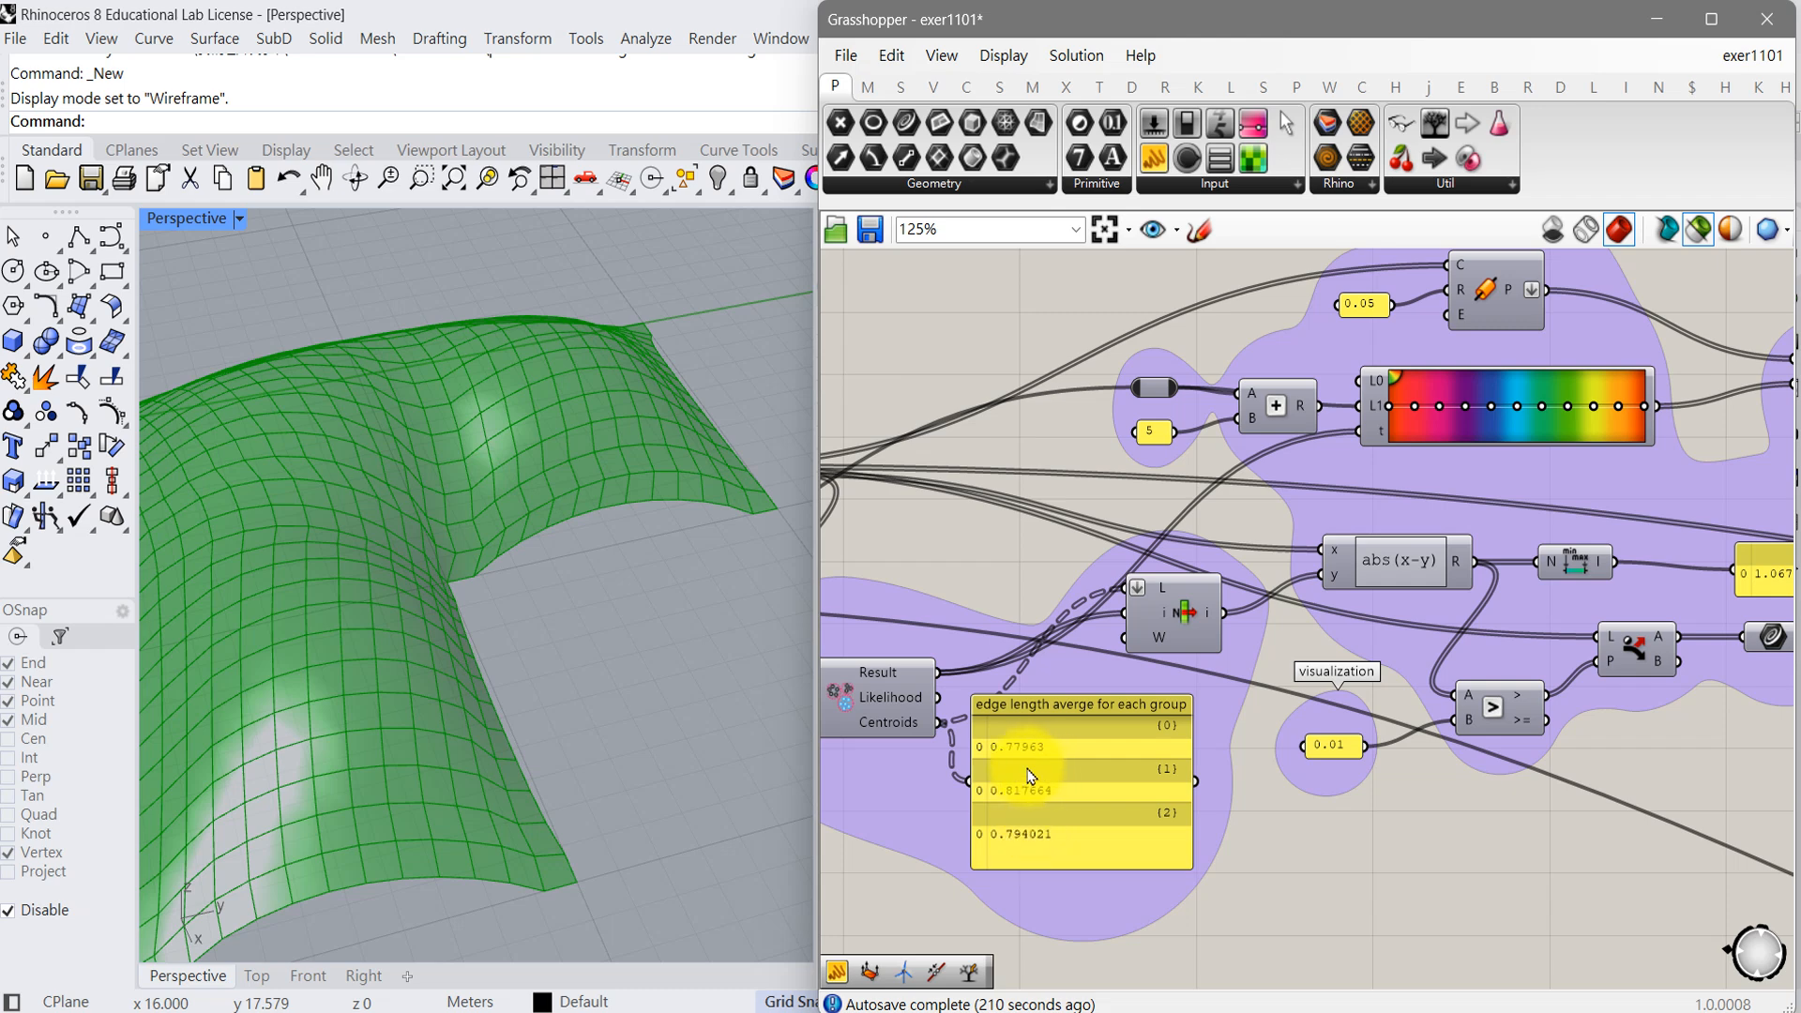
right_drag(1378, 836, 1287, 795)
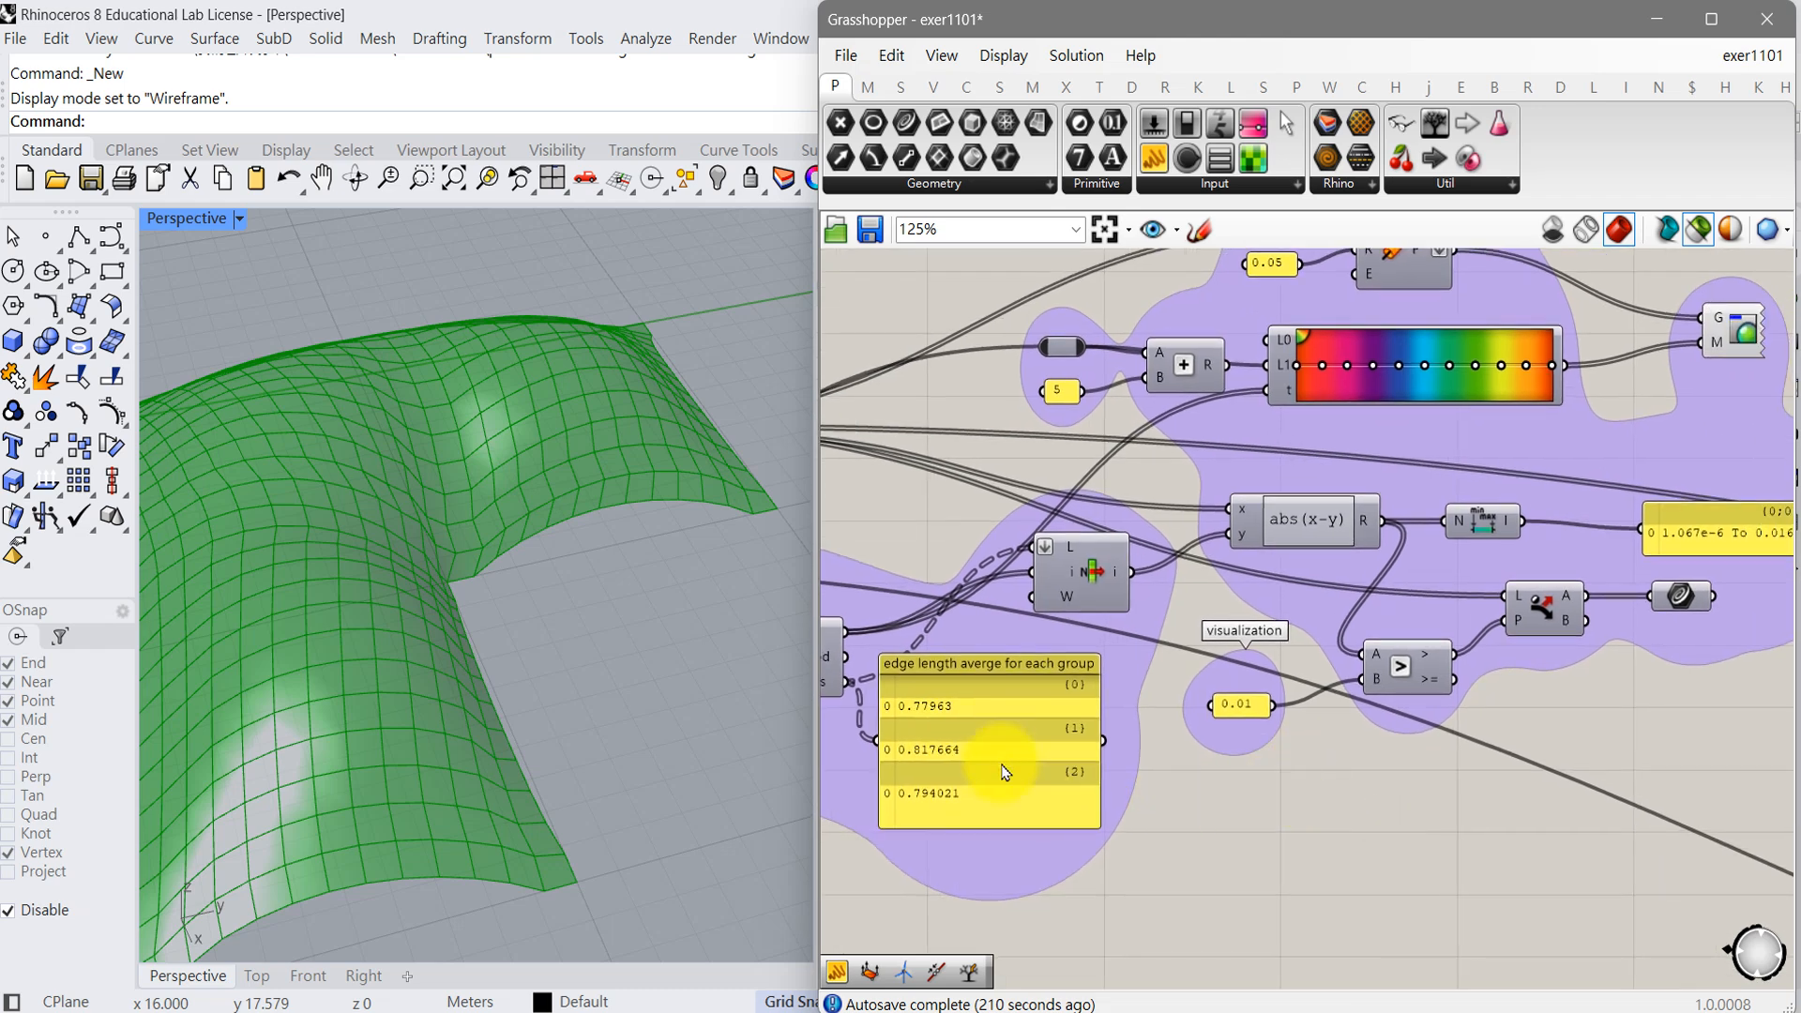
right_drag(1358, 773, 1090, 797)
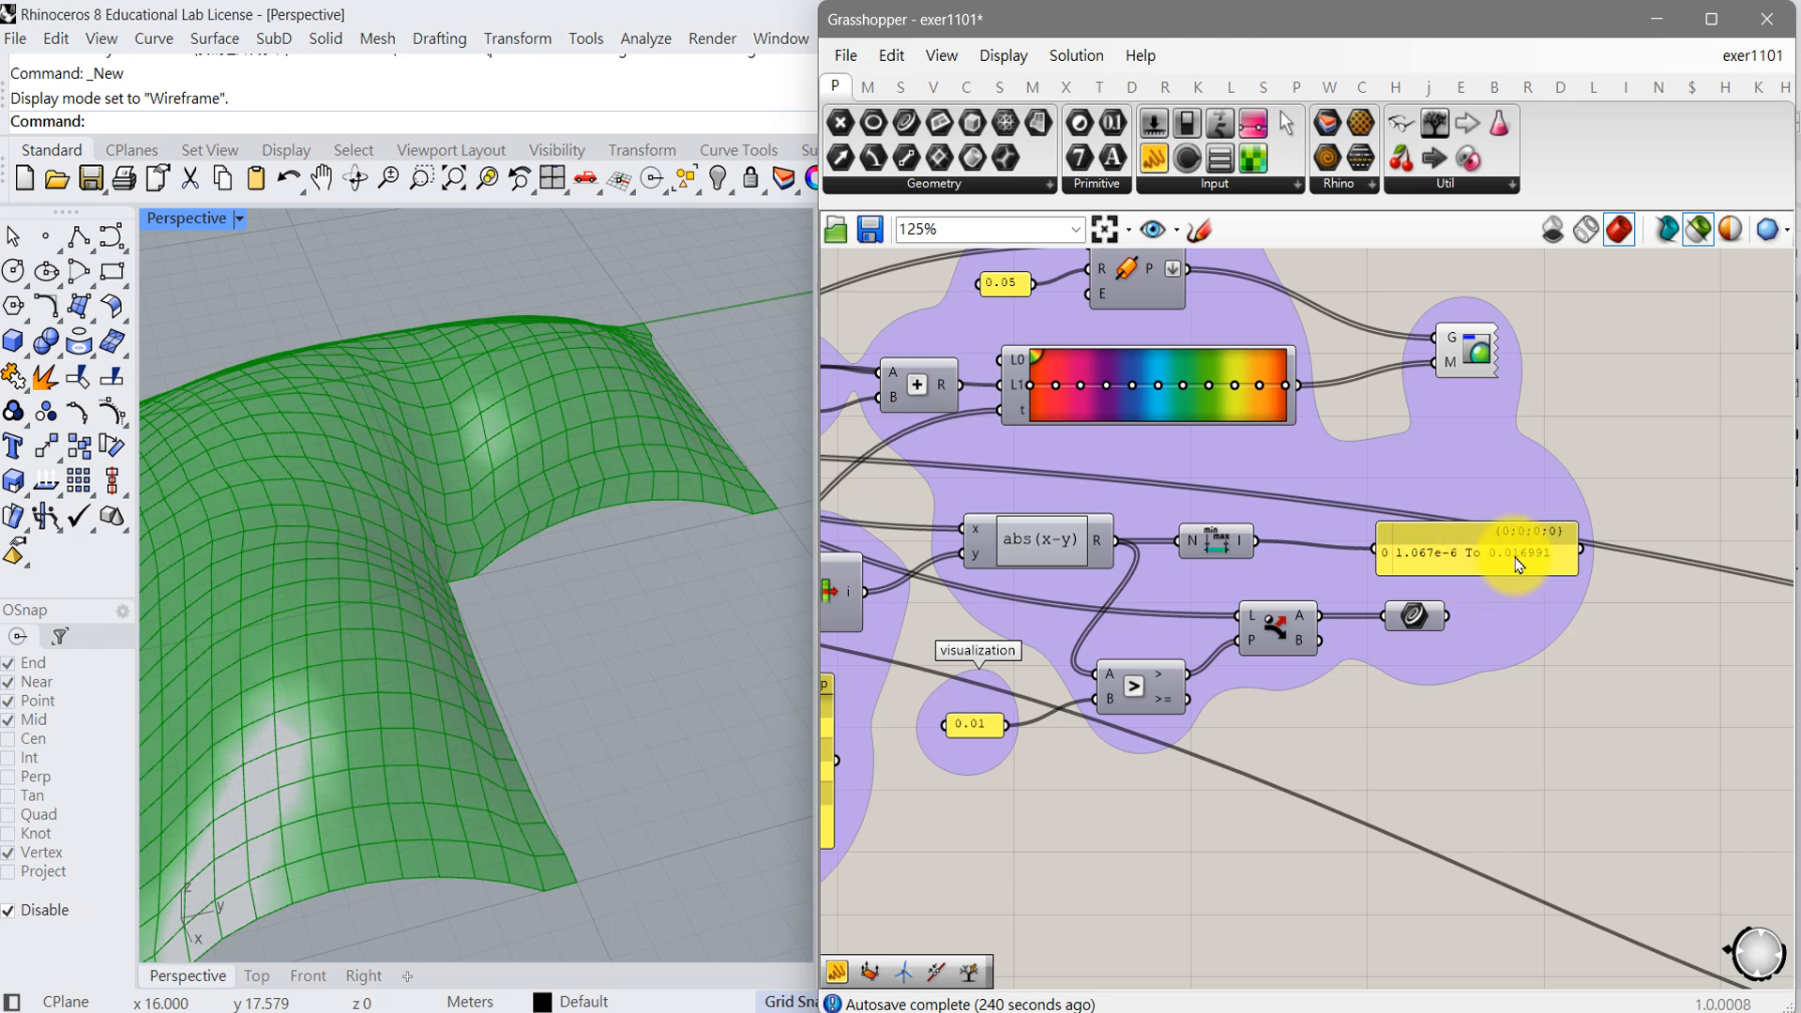
right_drag(1160, 792, 1467, 763)
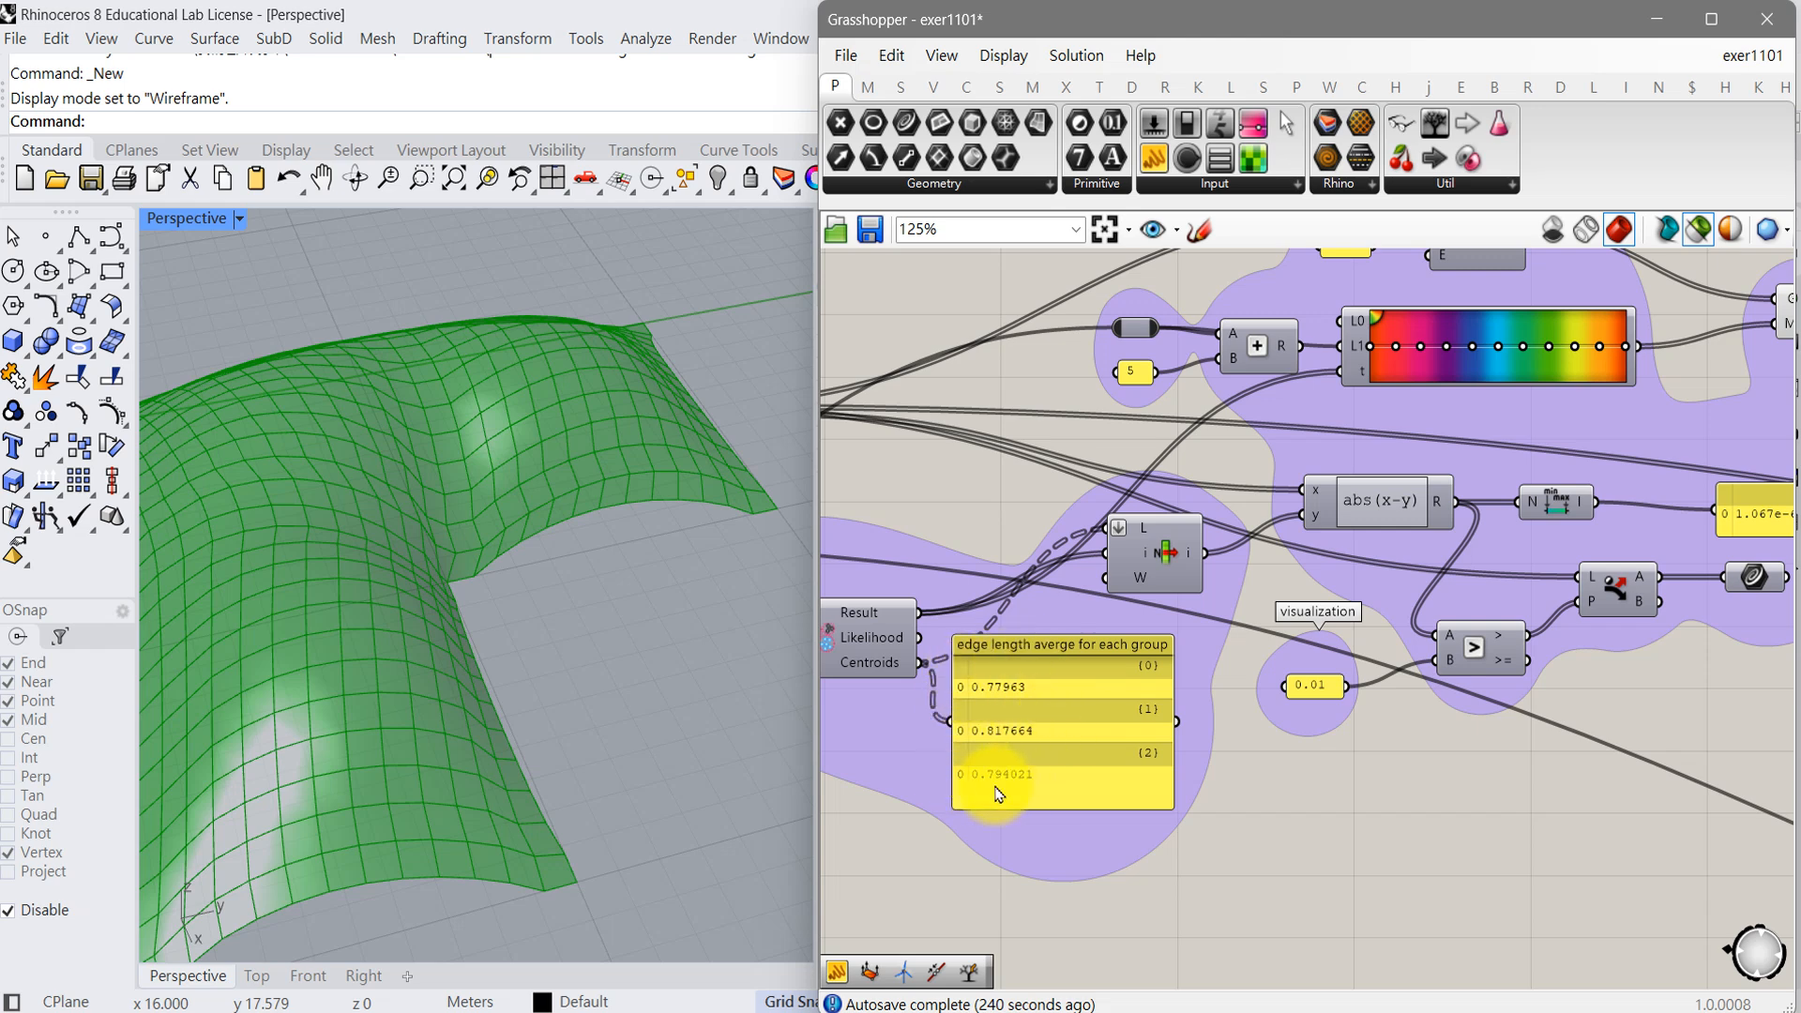
- Set the threshold panel feeding the Larger Than component in the "visualization" group to 0.001
right_drag(1450, 774, 1124, 778)
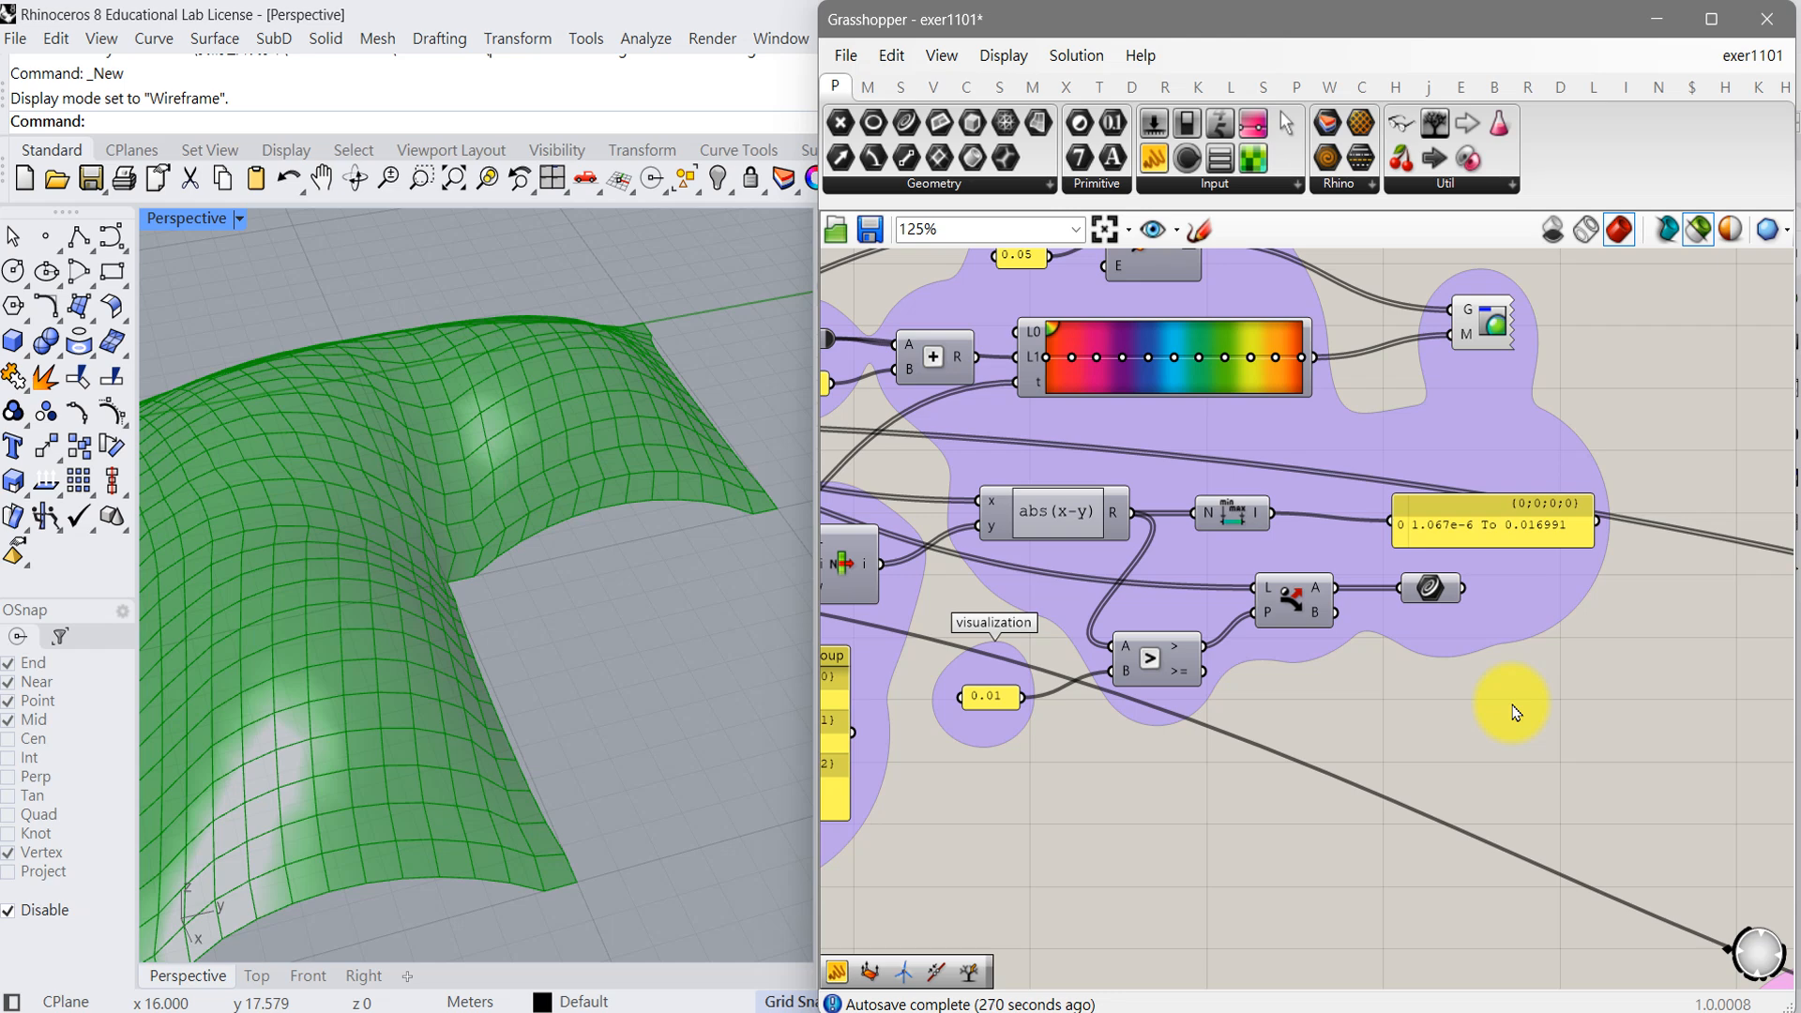
right_drag(1324, 765, 1387, 672)
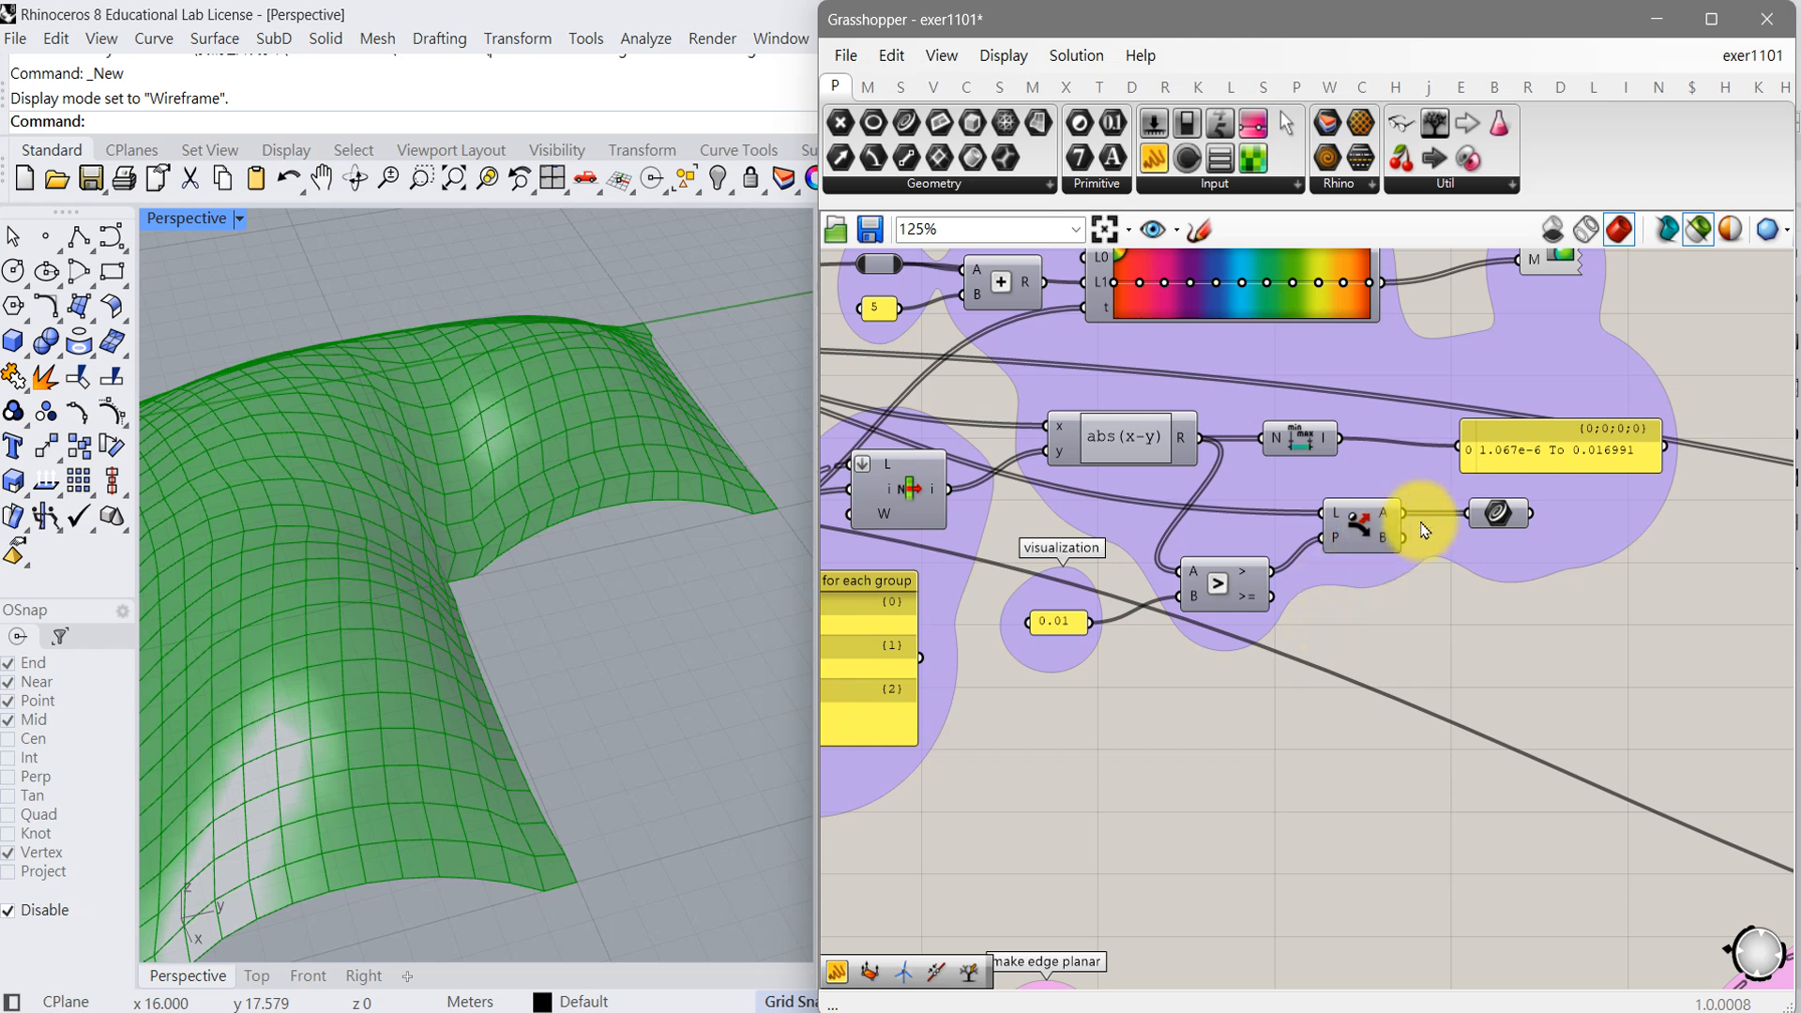
mouse_move(1497, 519)
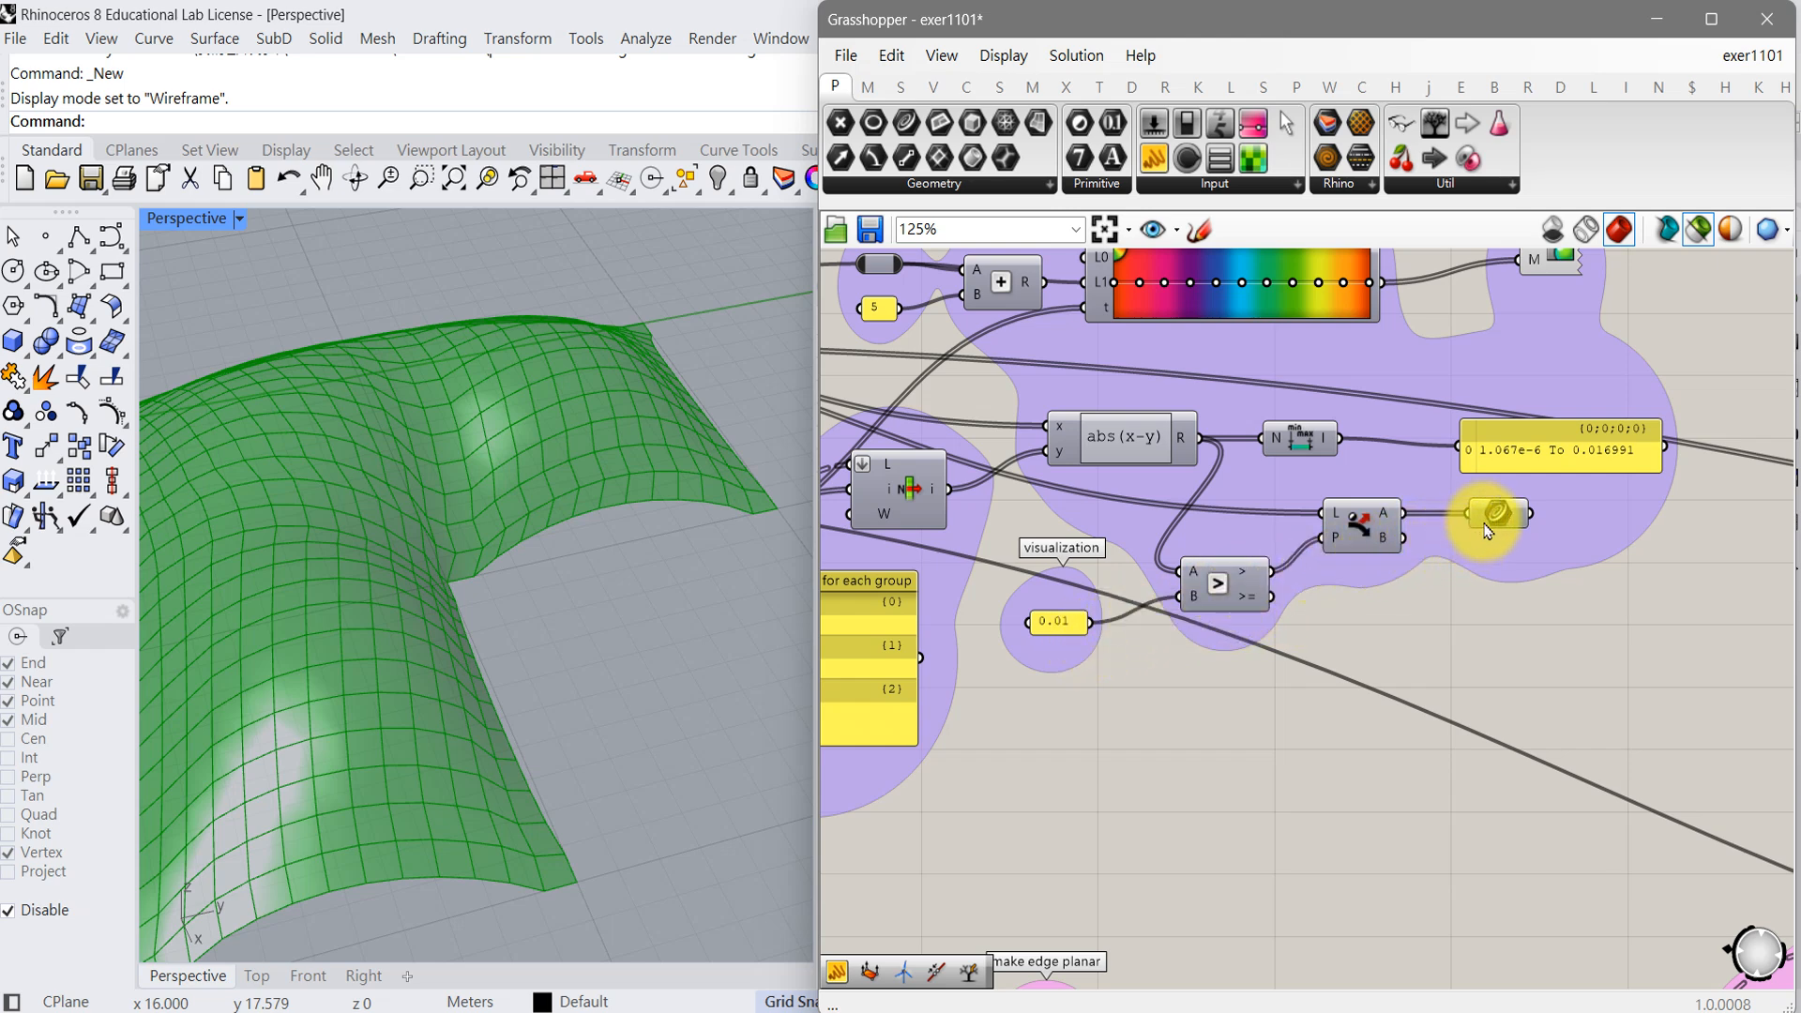
mouse_move(1388, 518)
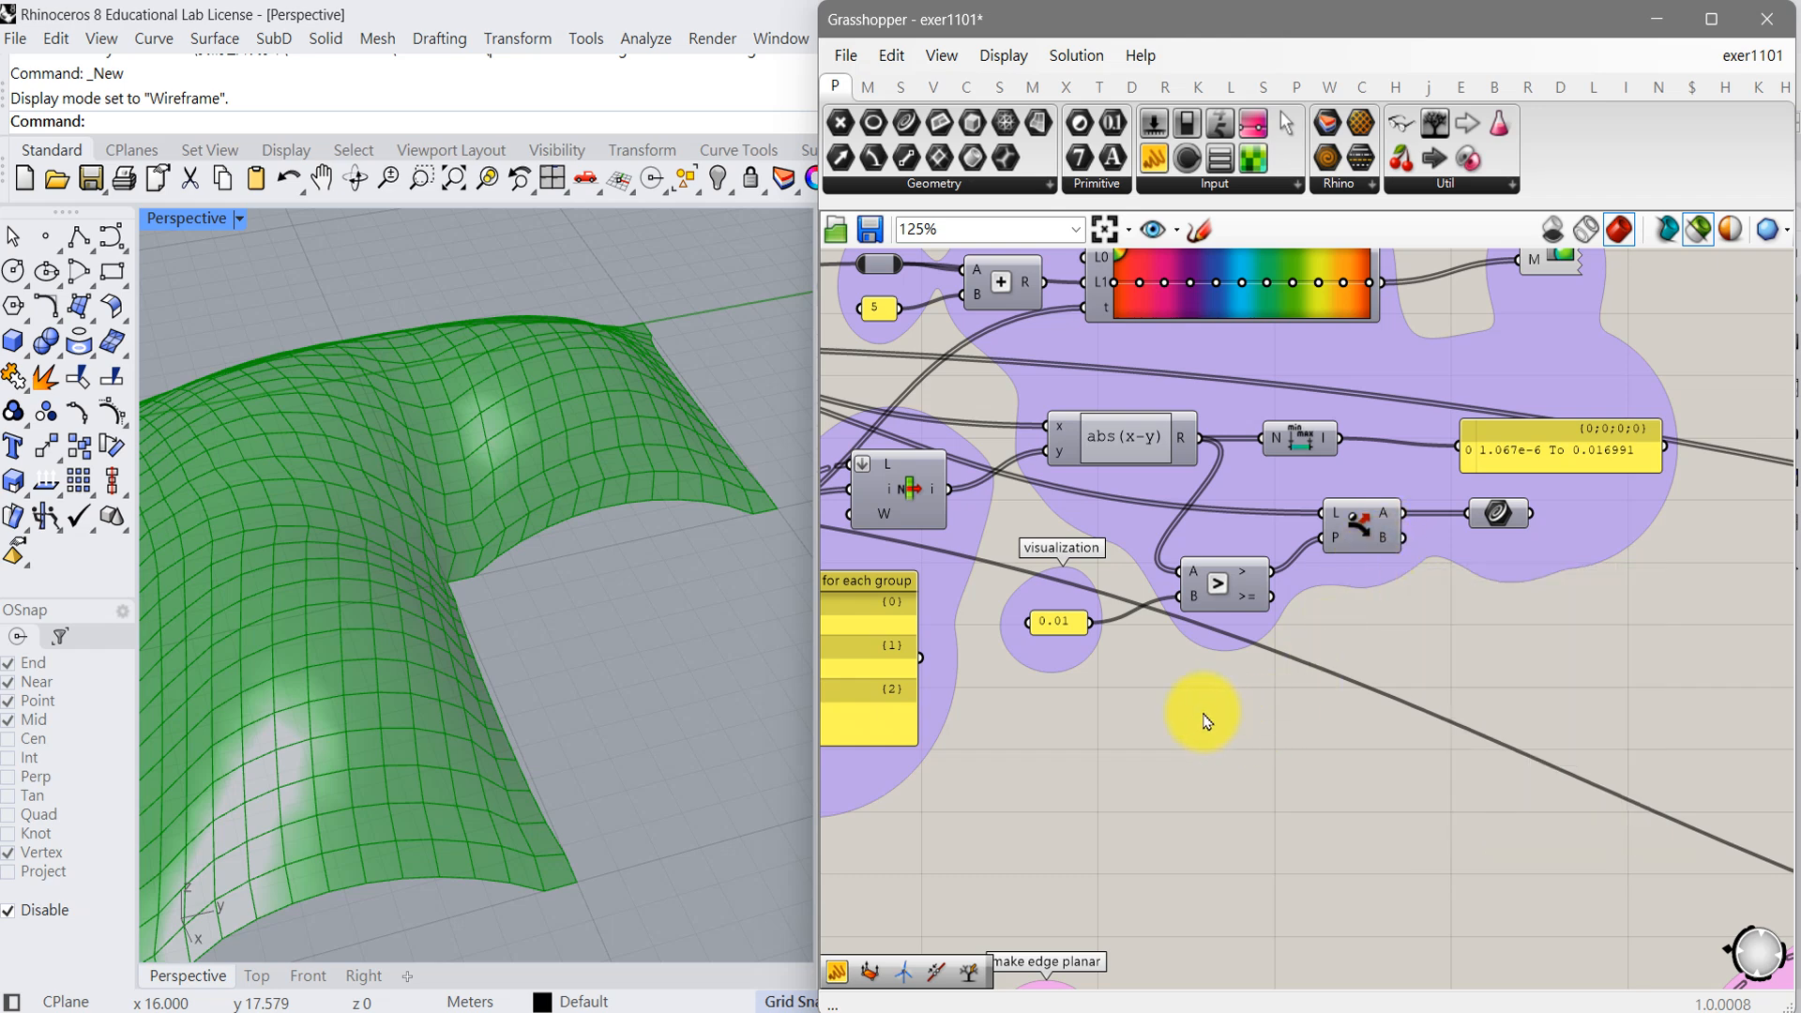
double_click(1072, 628)
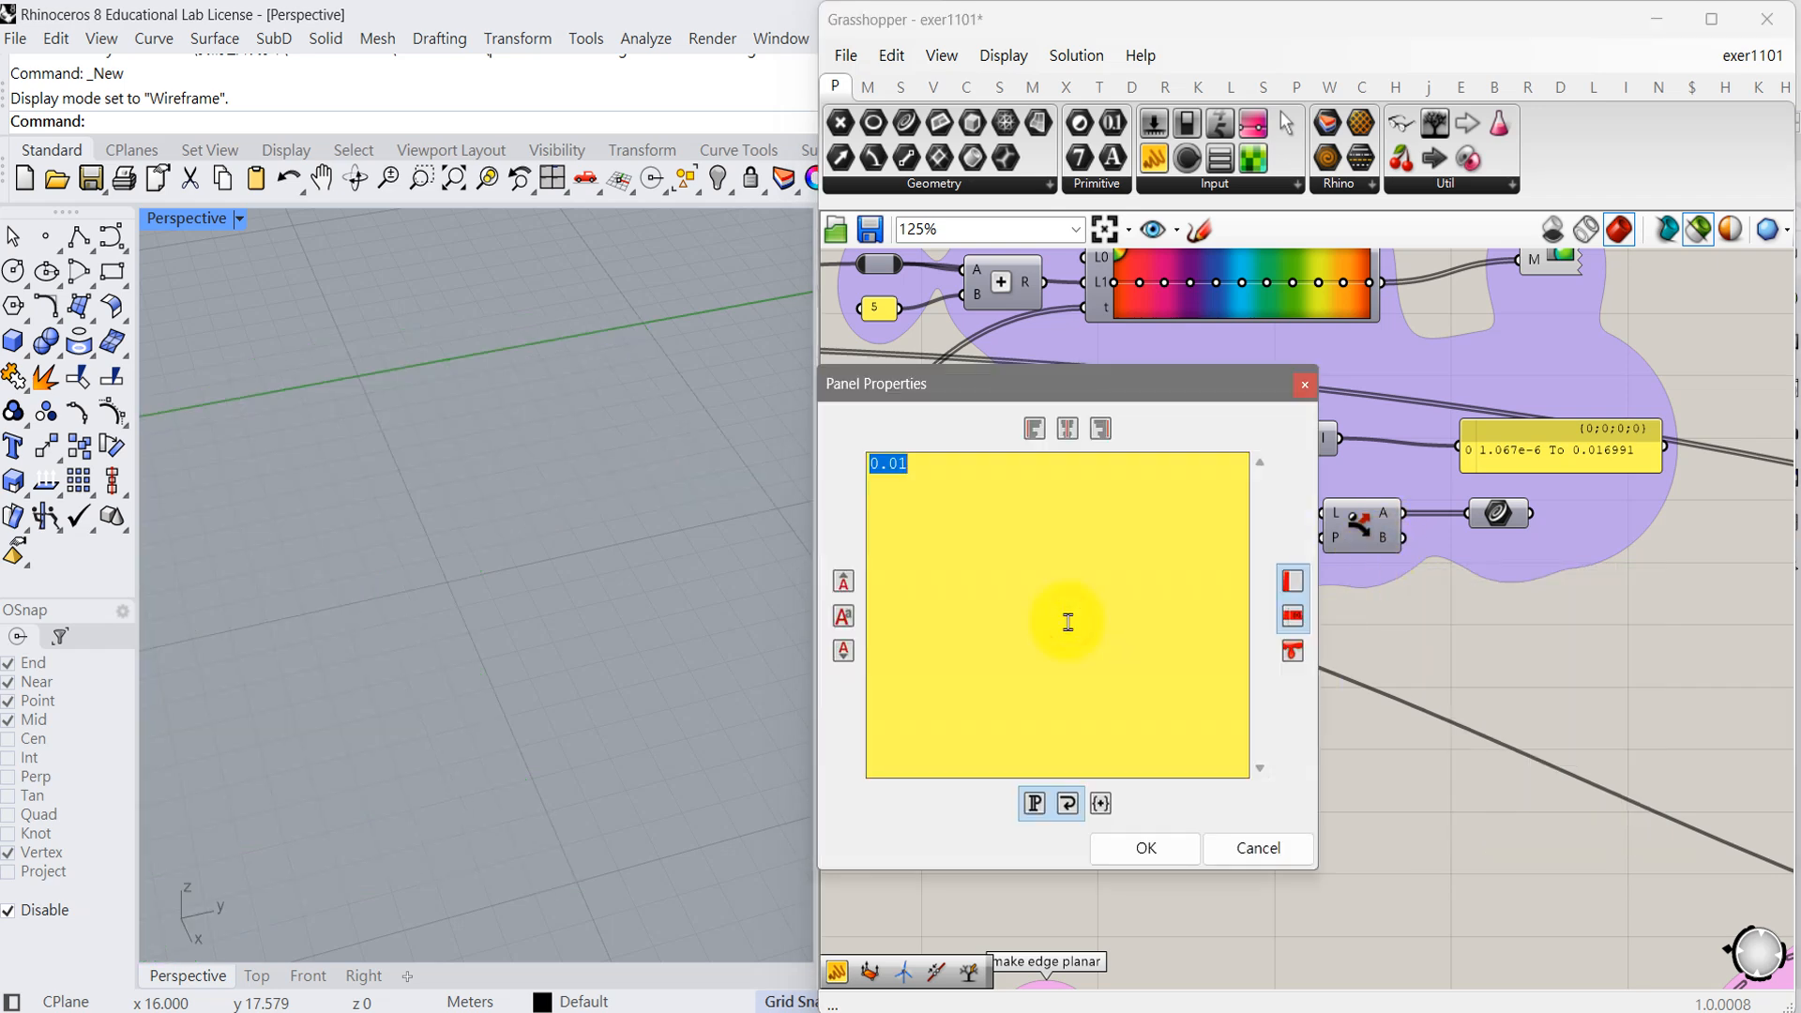
click(899, 468)
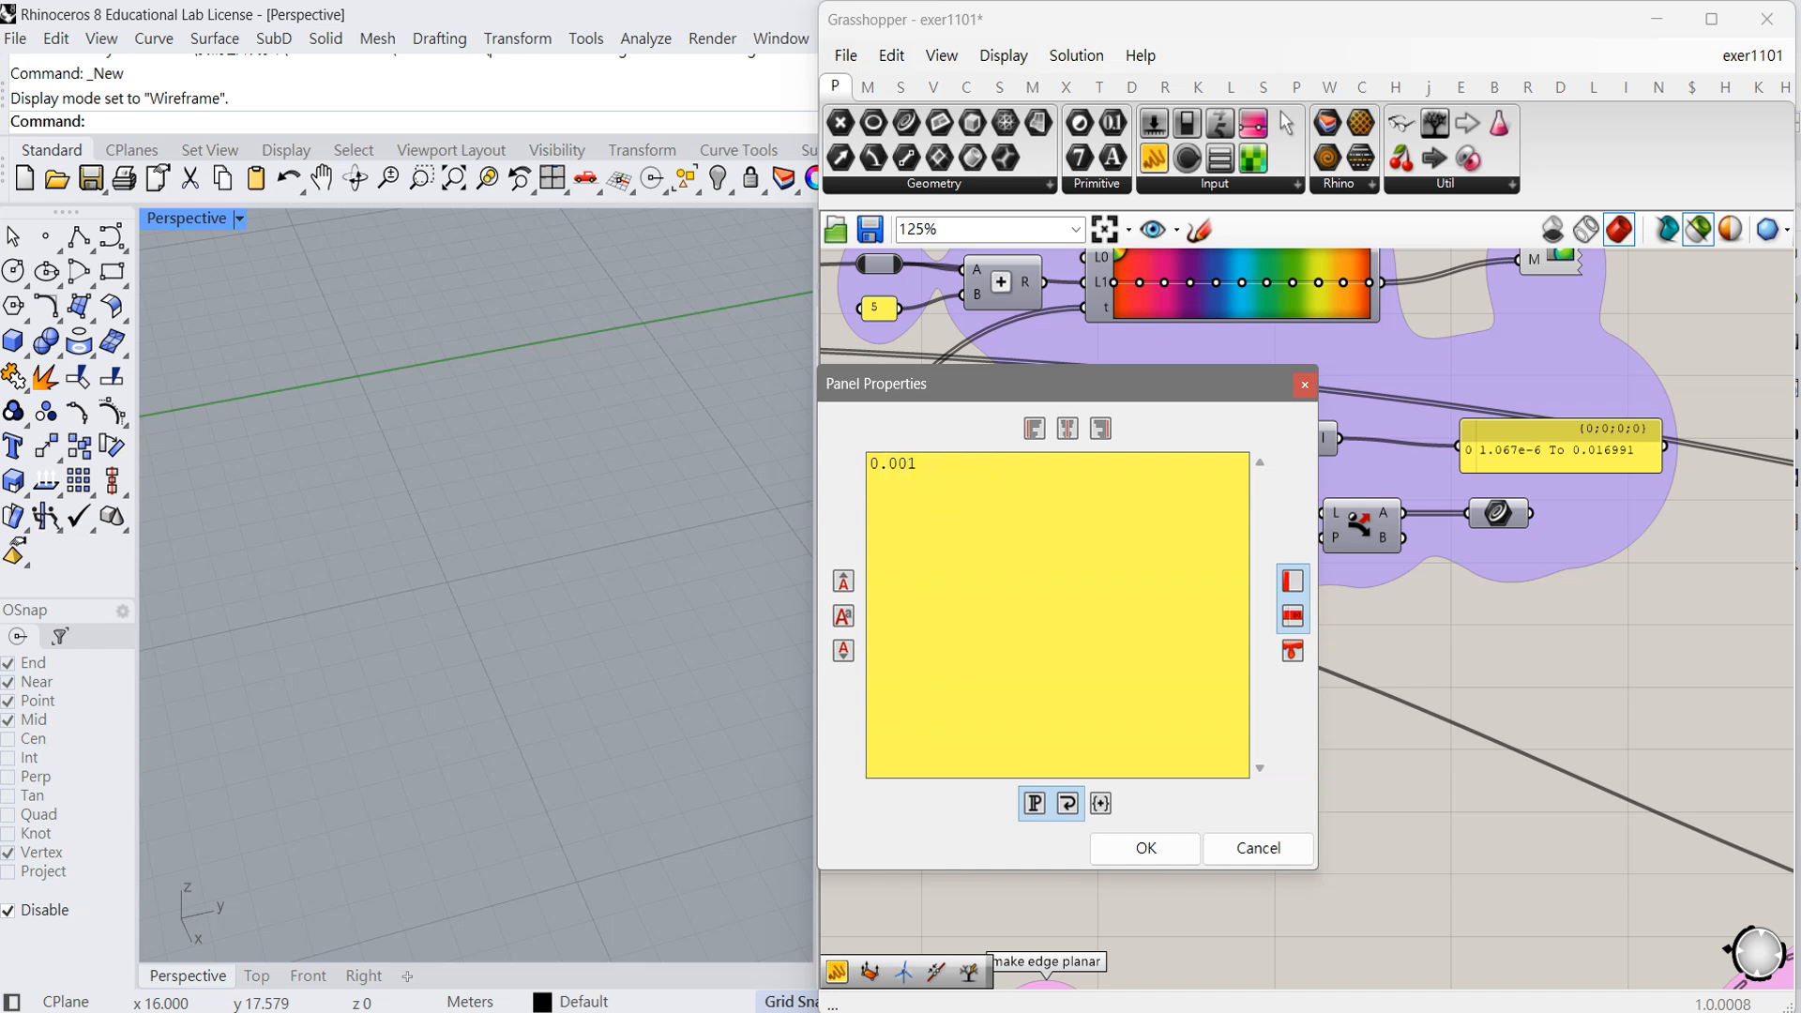
text(0)
click(1146, 848)
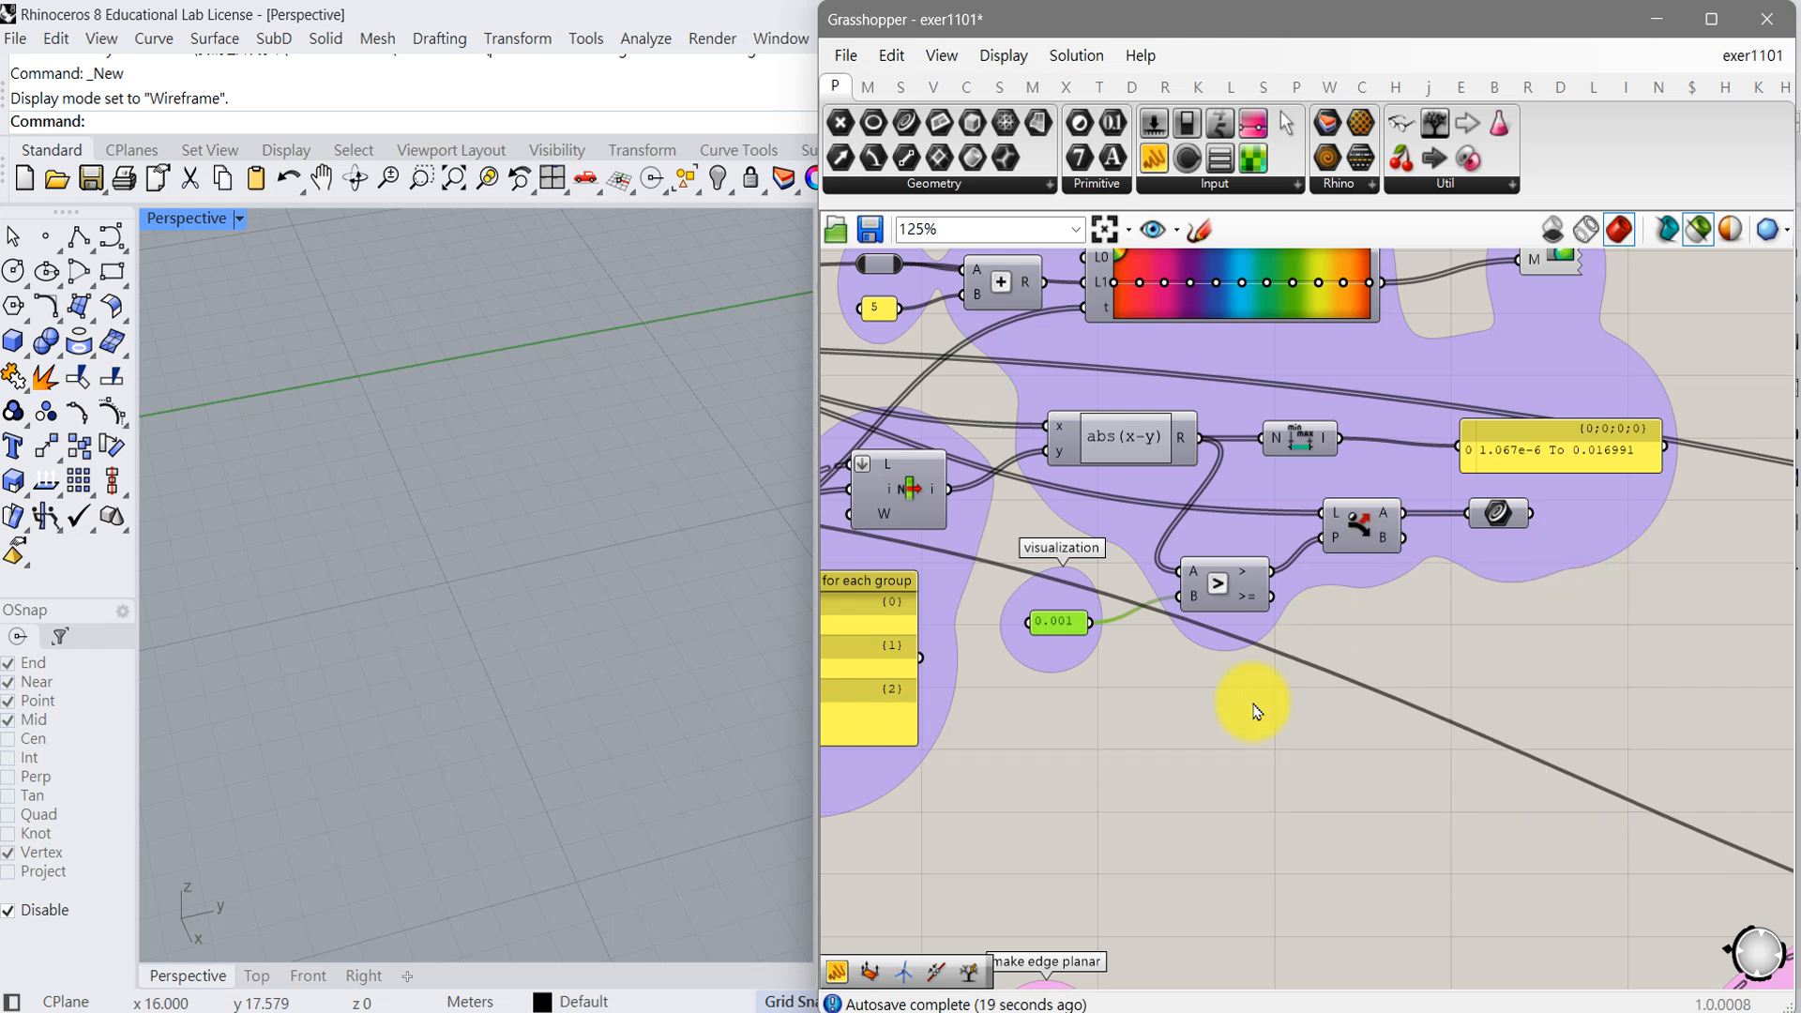
- Turn off the selected-only preview and review the shell's coloured edge groups from several angles
right_drag(1053, 715, 1118, 709)
scroll(1117, 709, up, 3)
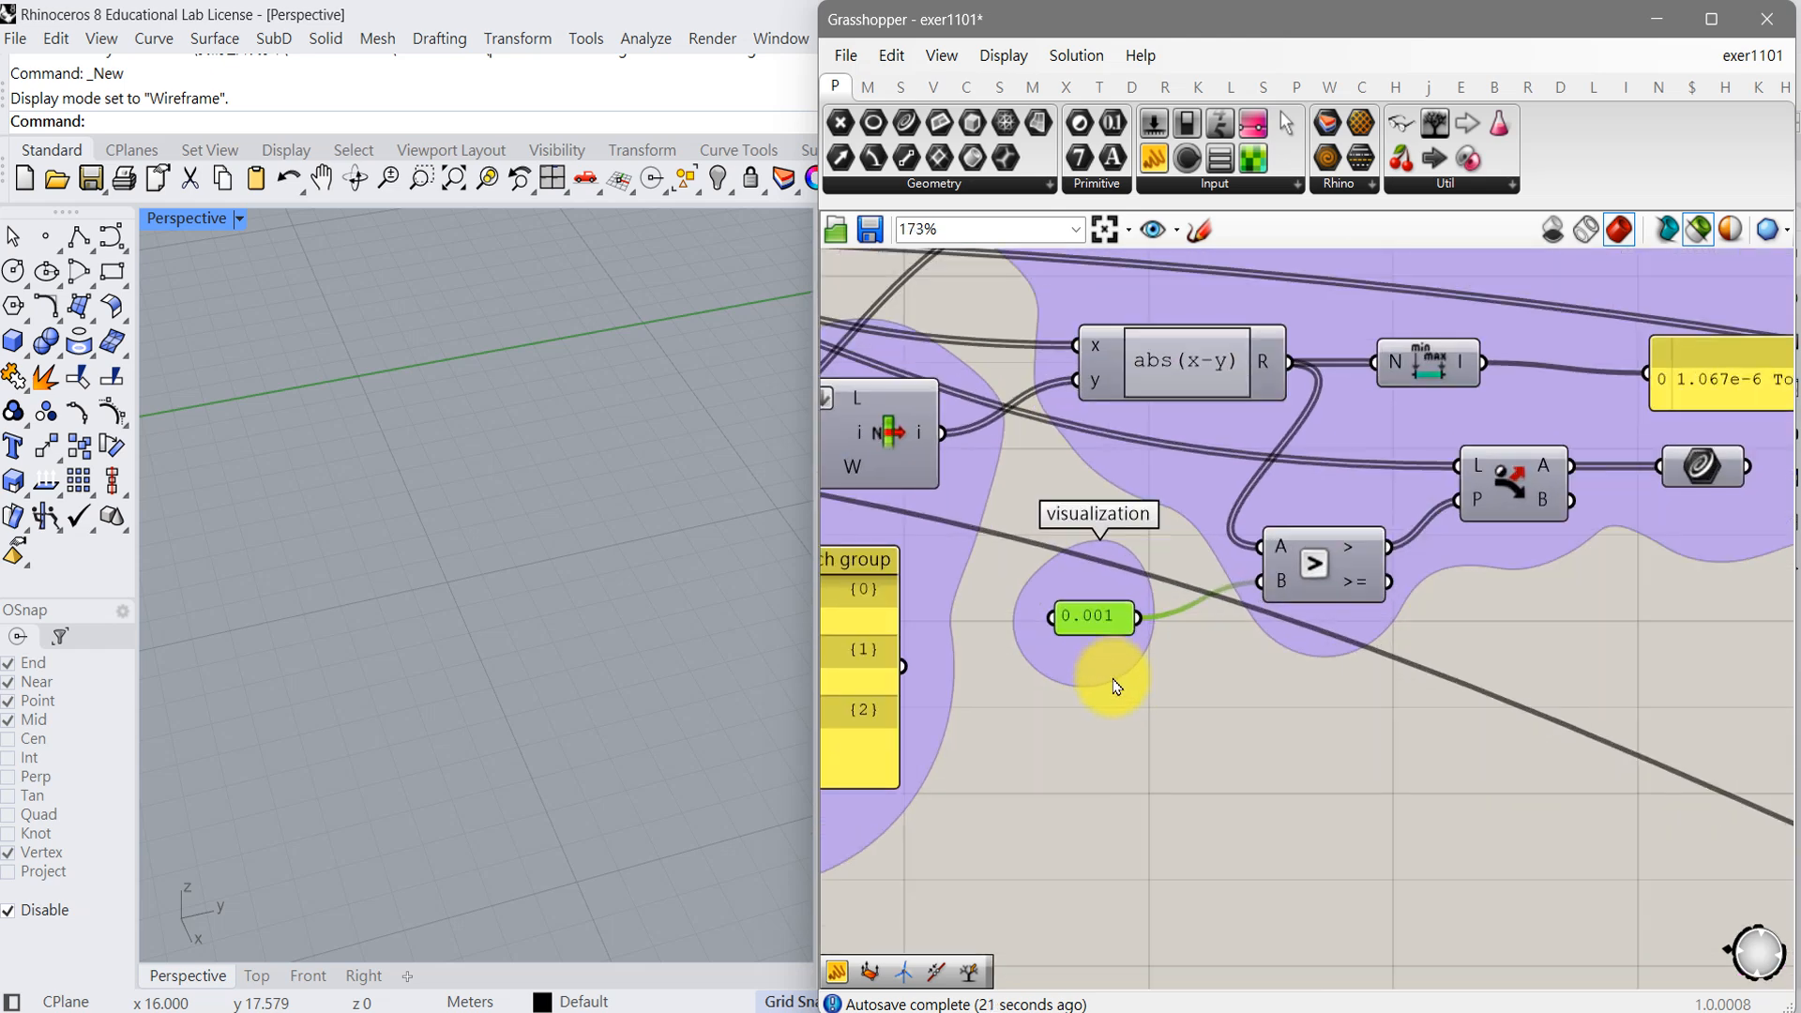
scroll(1126, 708, down, 3)
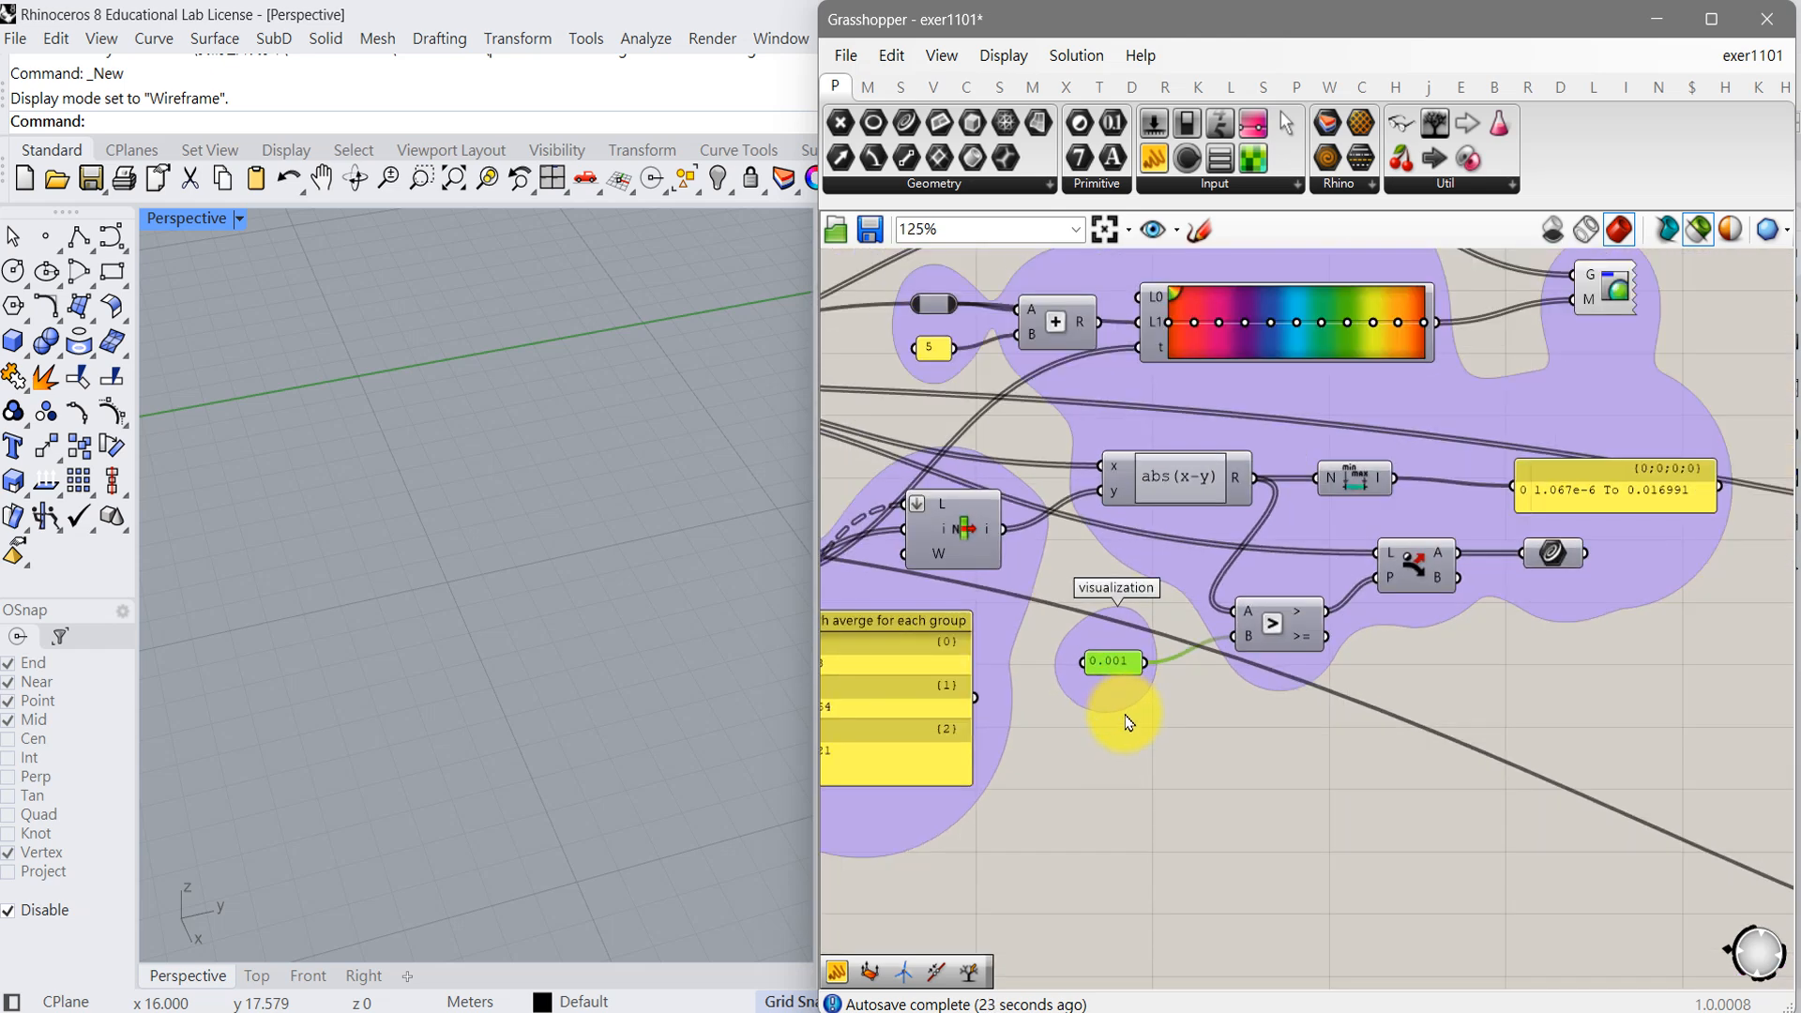
right_drag(1129, 716, 1127, 759)
right_drag(1445, 671, 1498, 777)
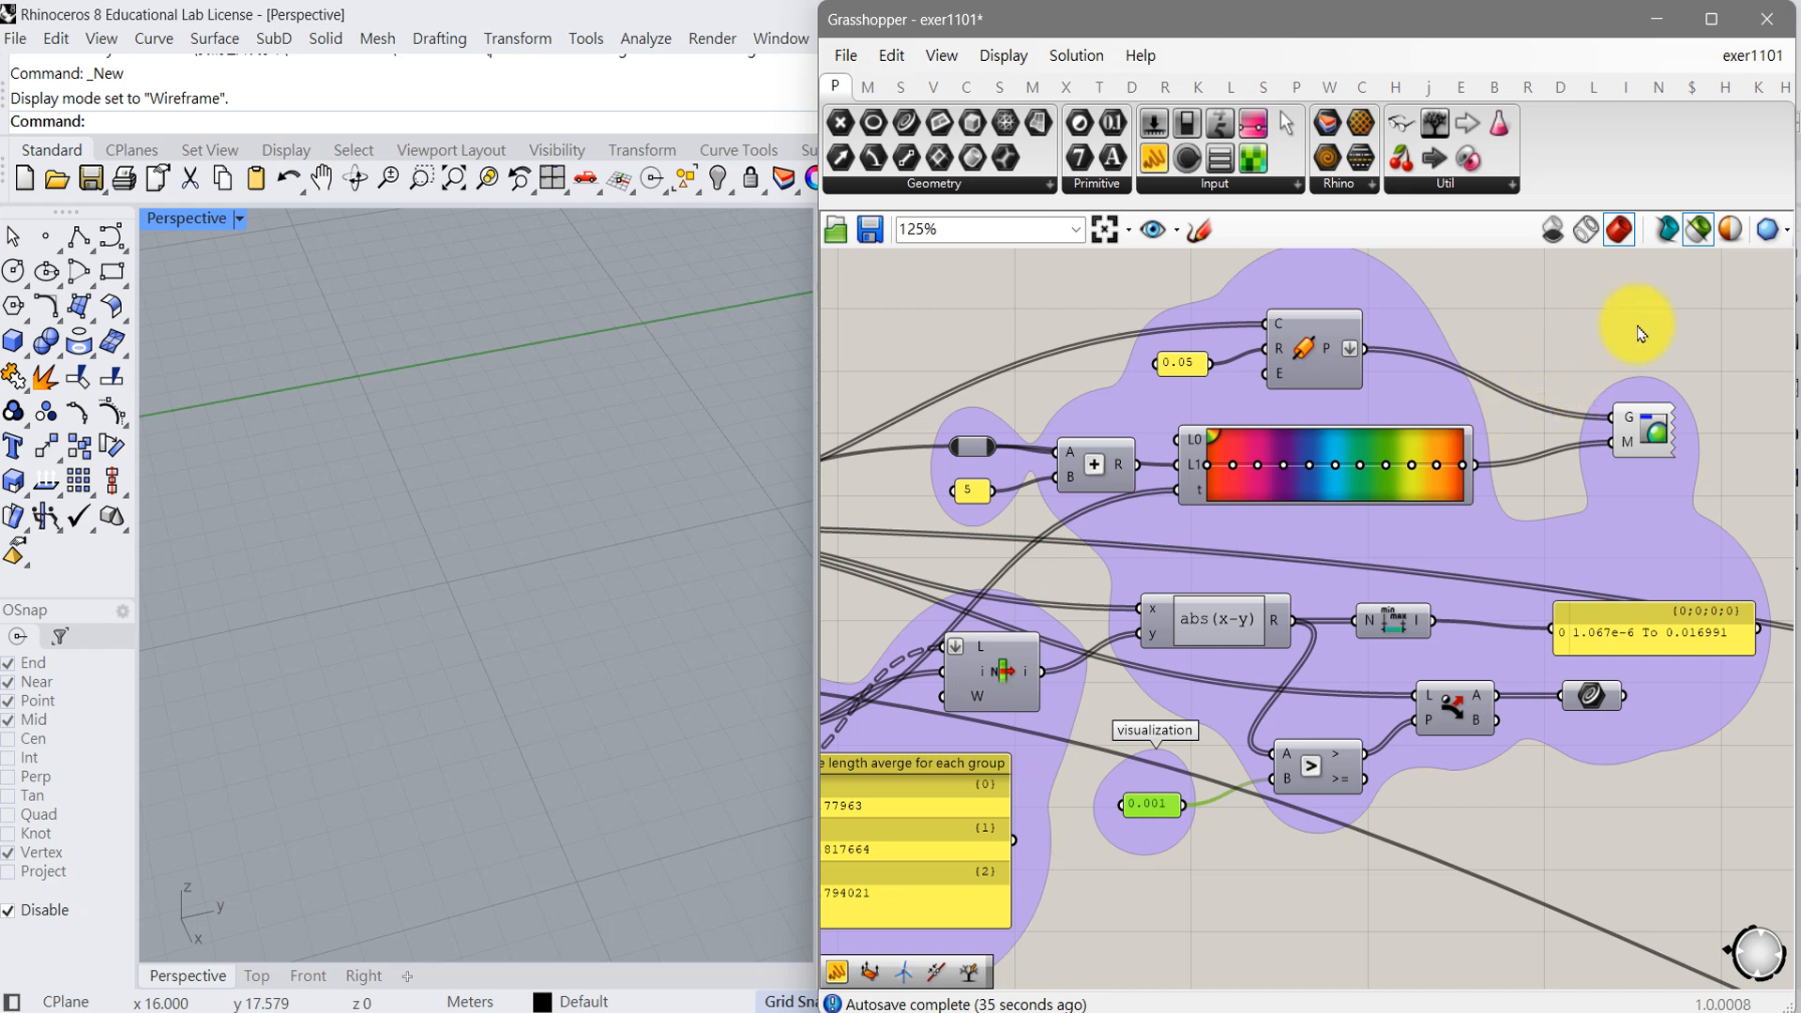
click(1699, 240)
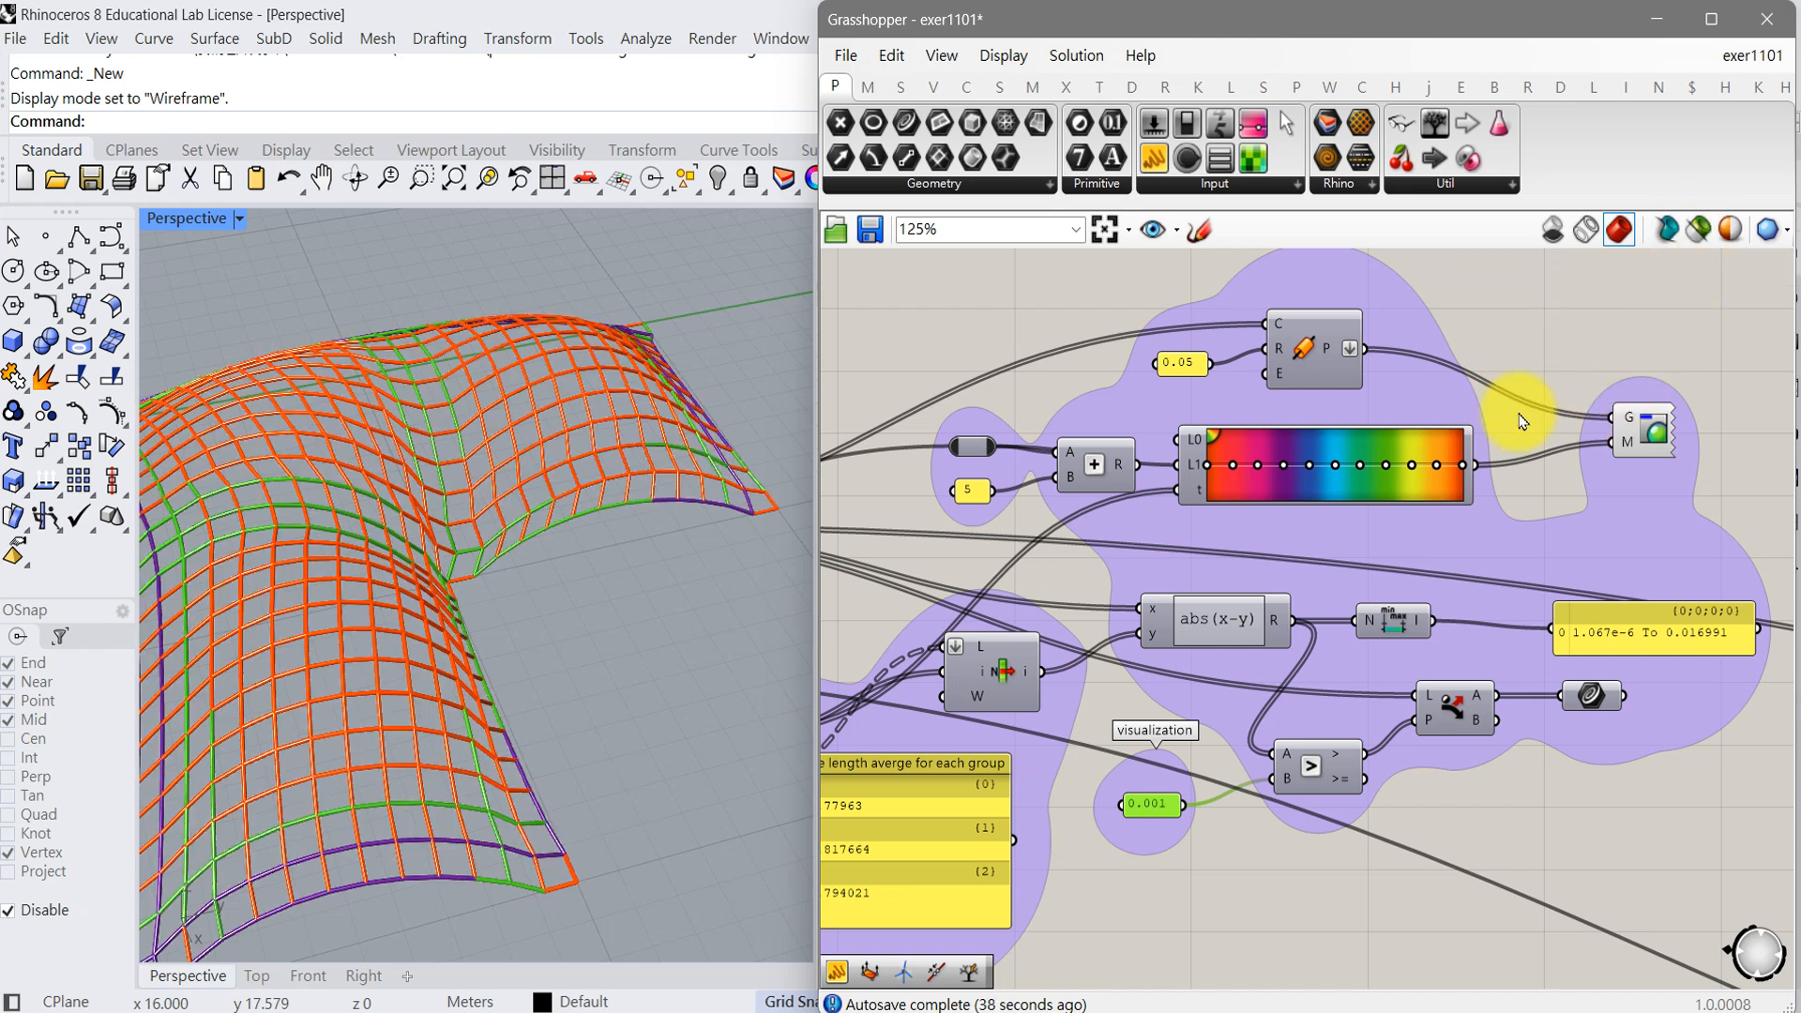
right_drag(575, 691, 515, 752)
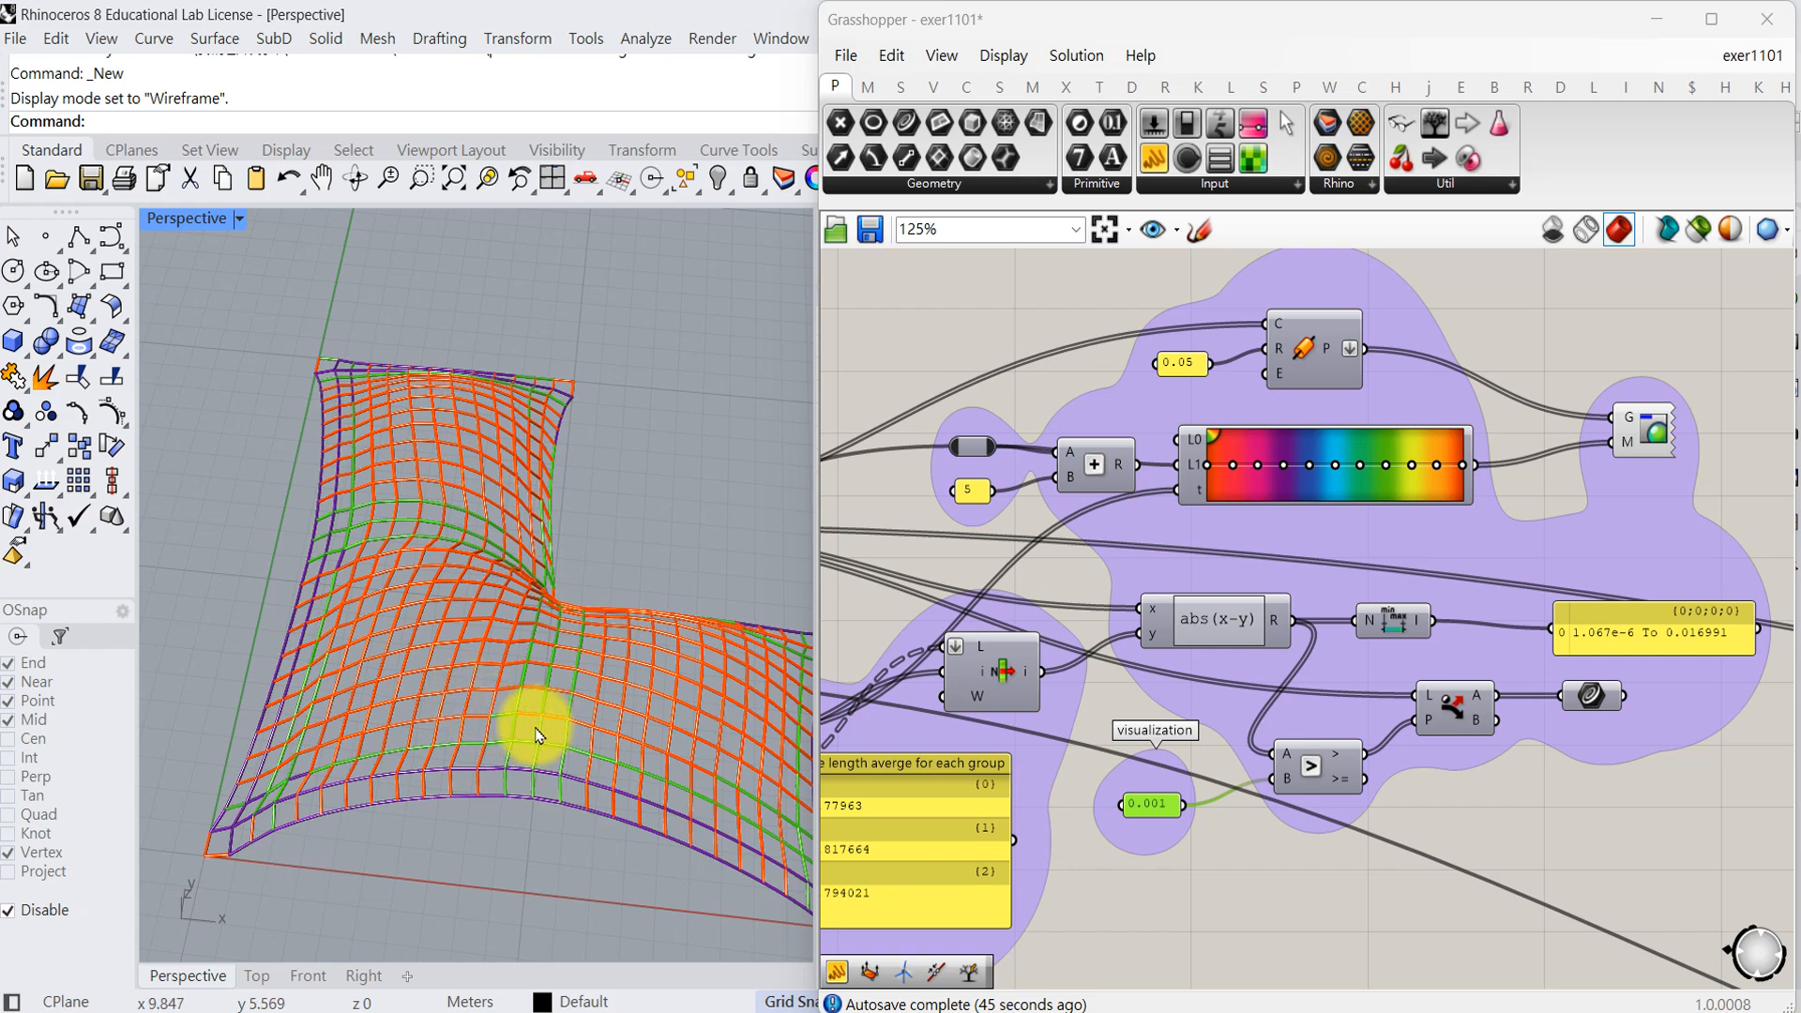
right_drag(450, 752, 464, 786)
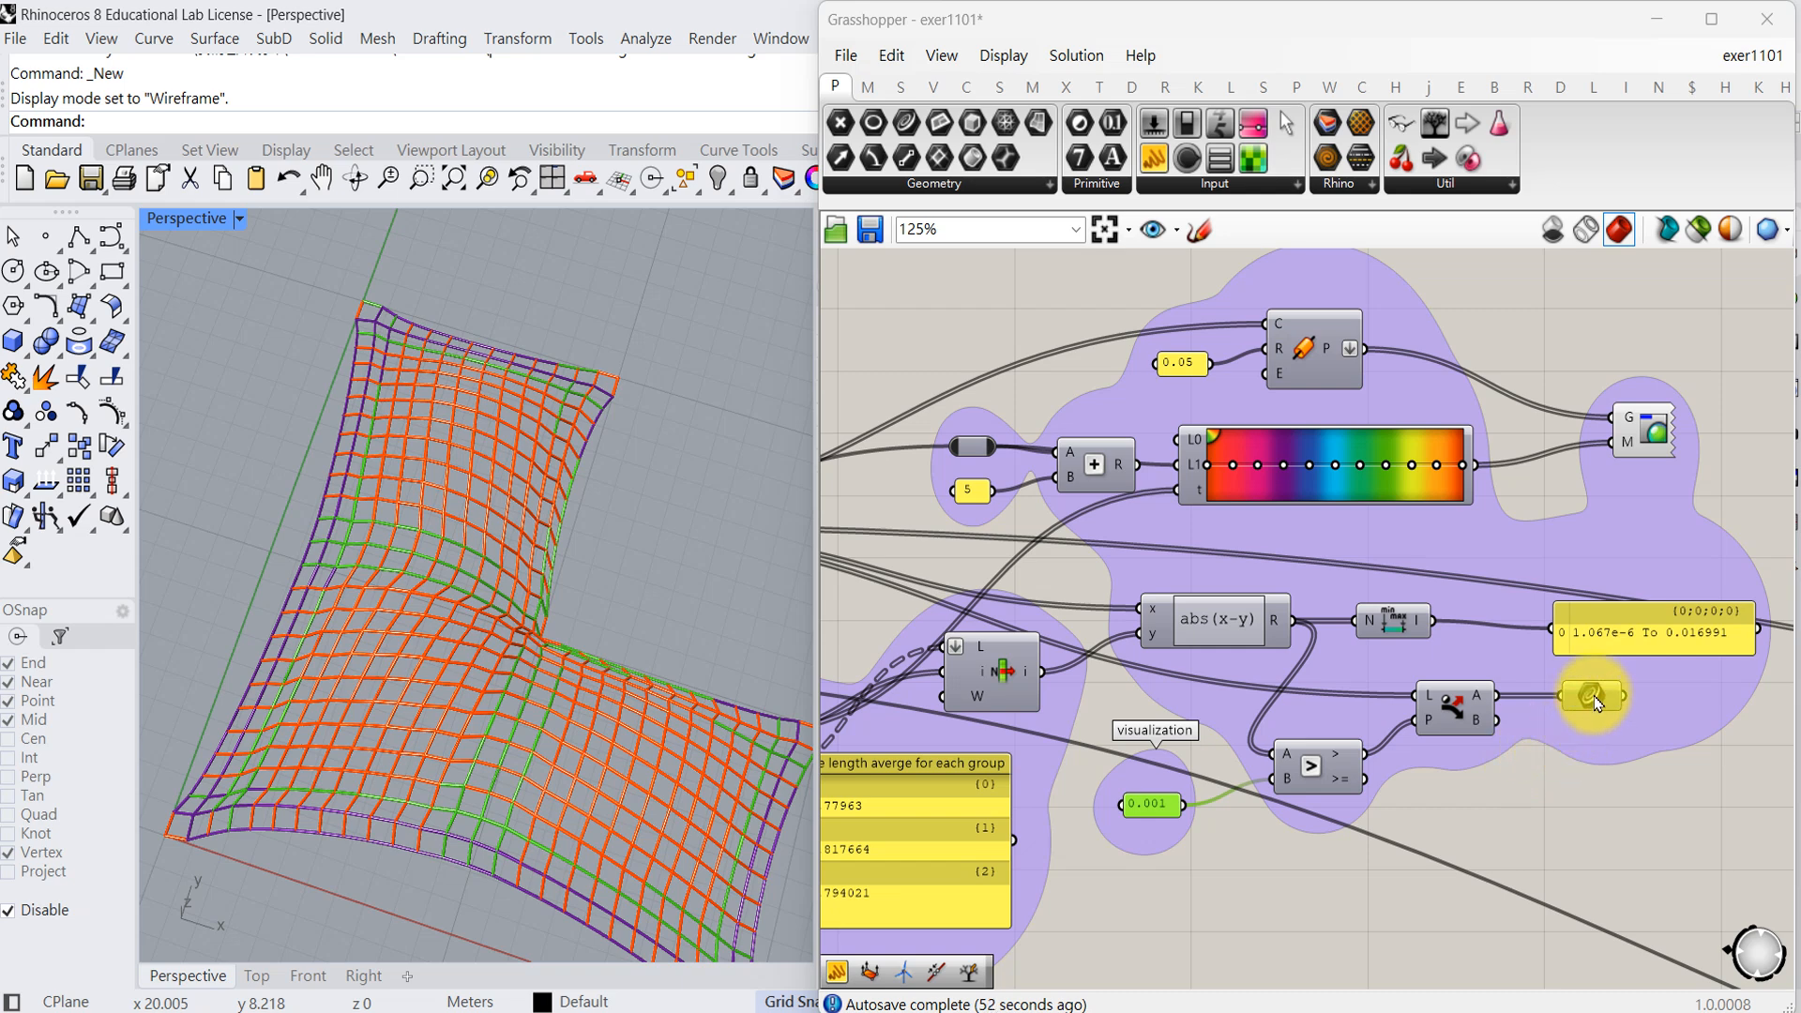
- Preview only the Curve parameter after the Dispatch component and review the edges whose deviation exceeds the threshold
mouse_move(1596, 697)
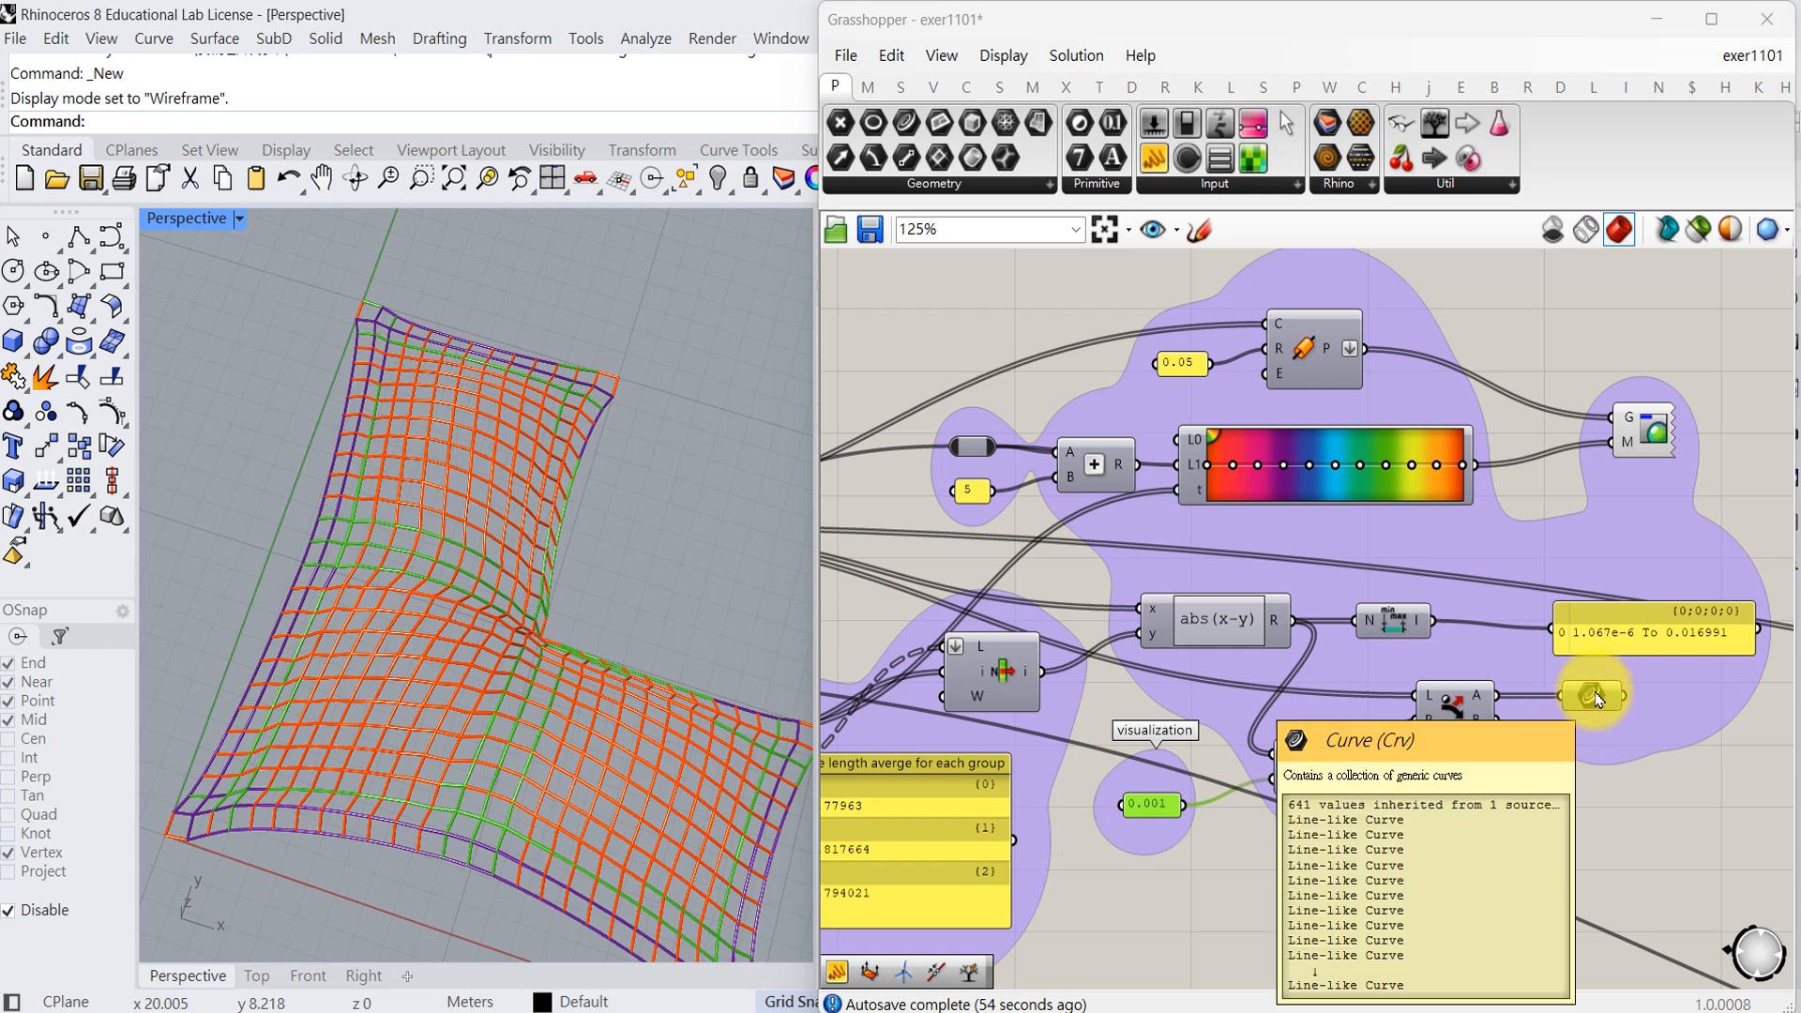
click(1596, 697)
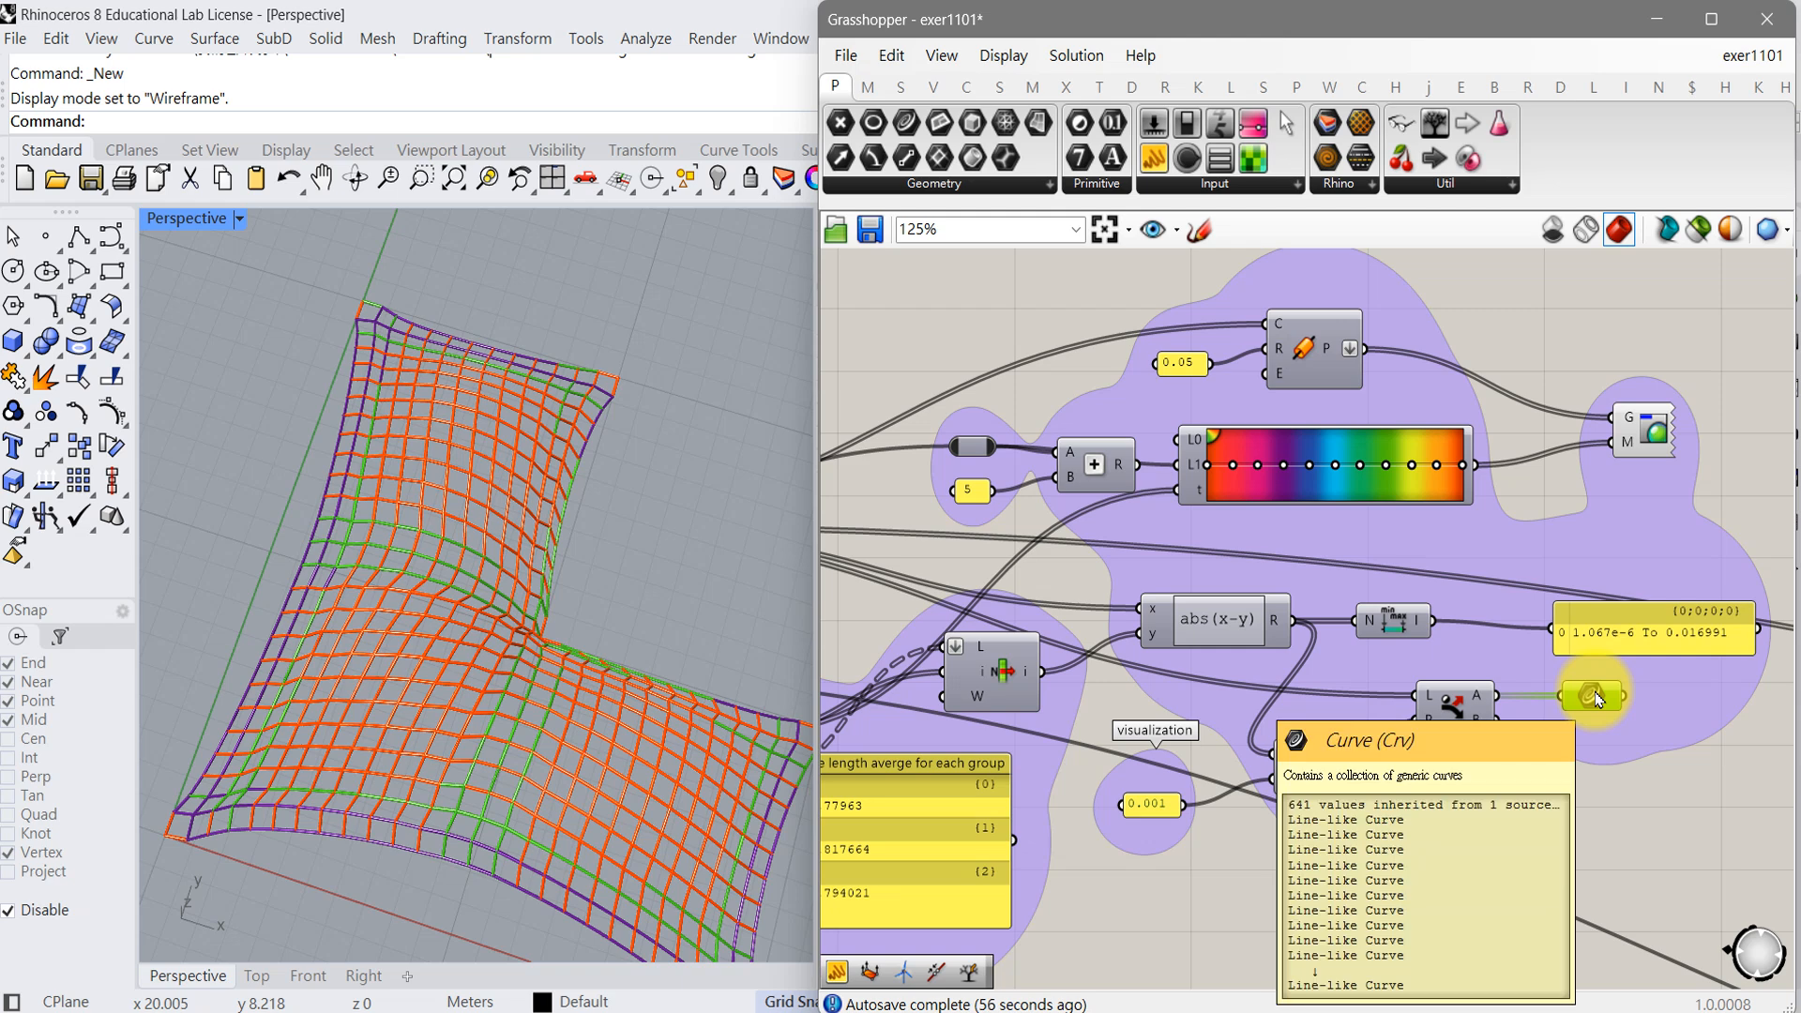
click(1702, 234)
right_drag(645, 756, 613, 795)
scroll(640, 804, up, 3)
scroll(645, 797, down, 8)
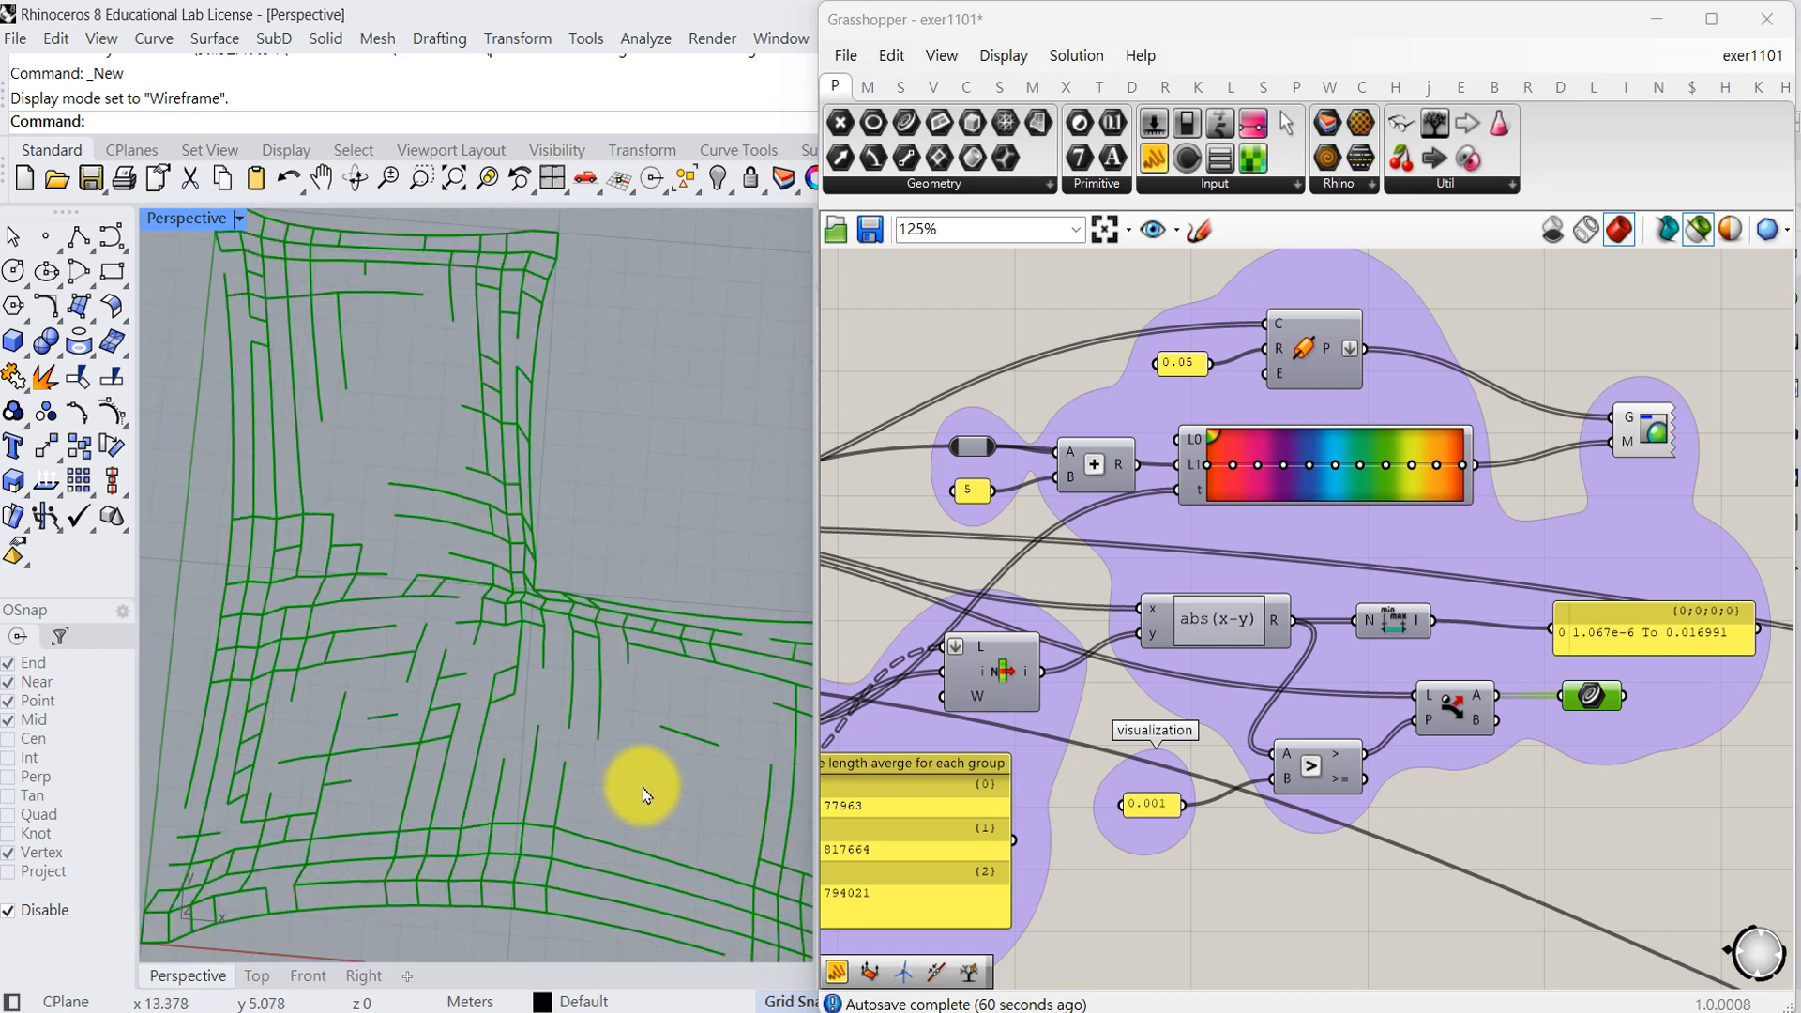
right_drag(644, 788, 602, 784)
scroll(605, 807, up, 3)
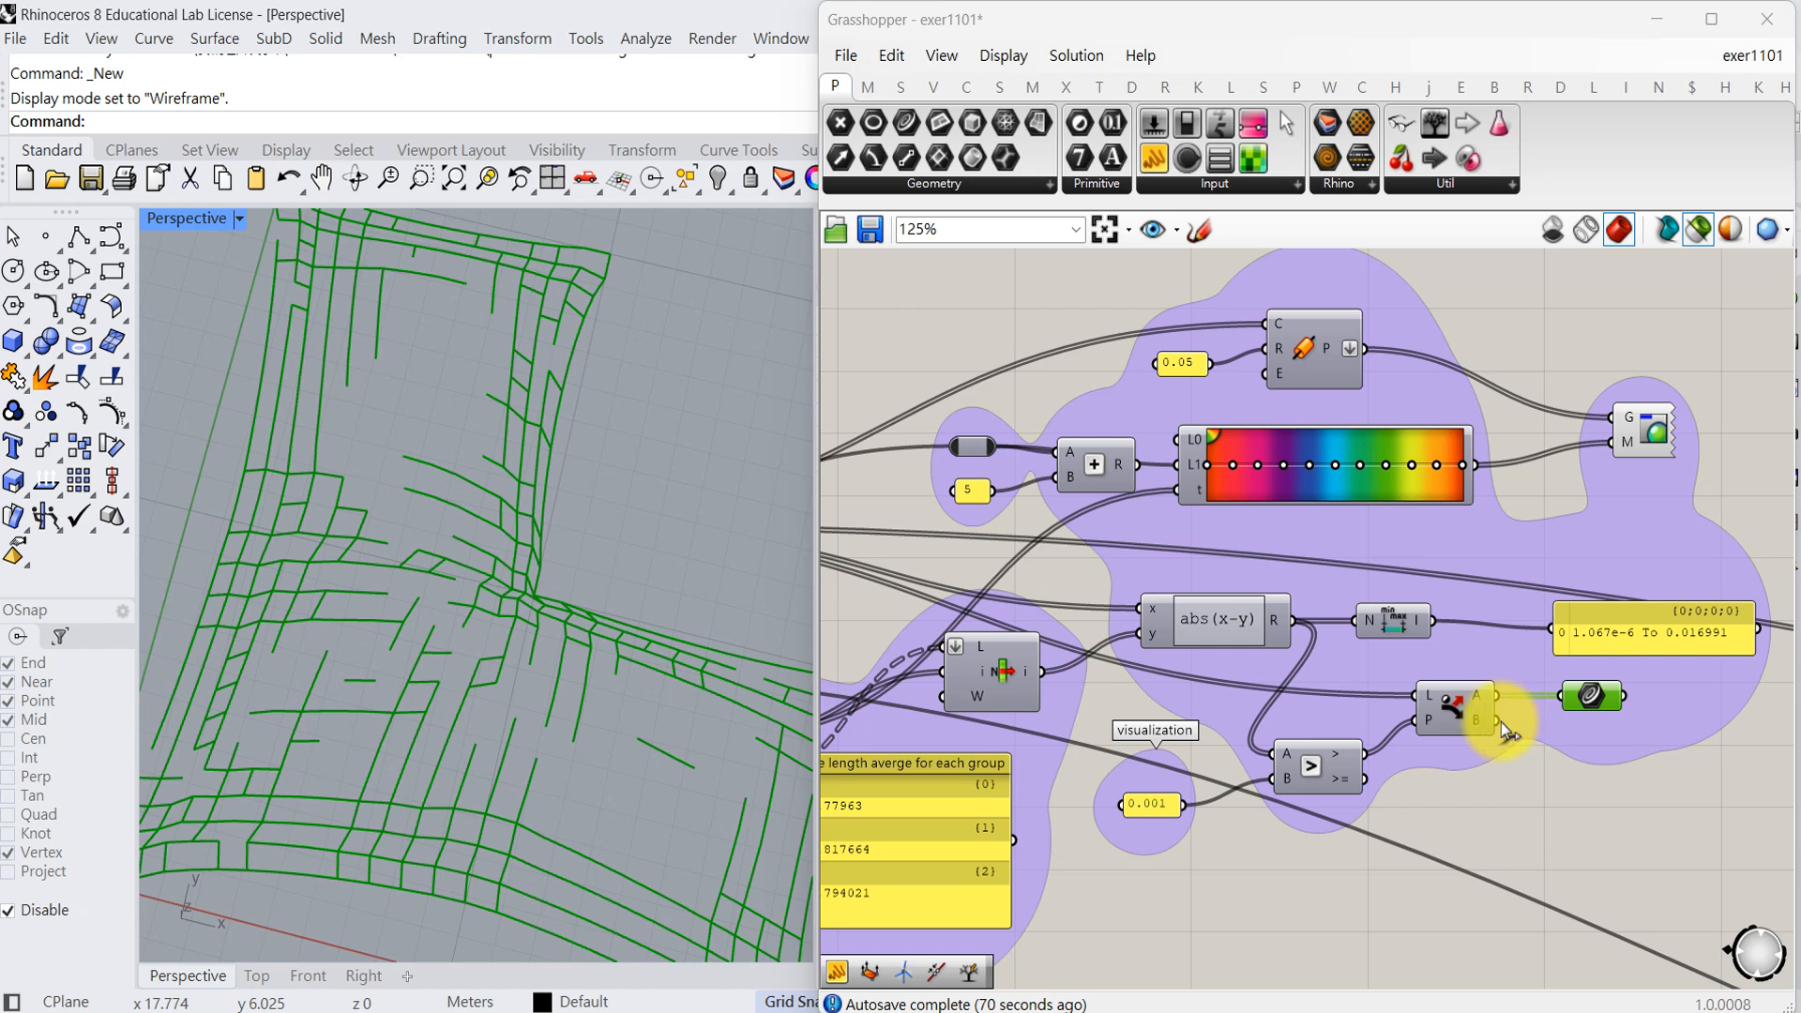
- Feed the Curve parameter from the Dispatch component's B output and set the Larger Than threshold panel to 0.01
drag(1499, 721, 1563, 696)
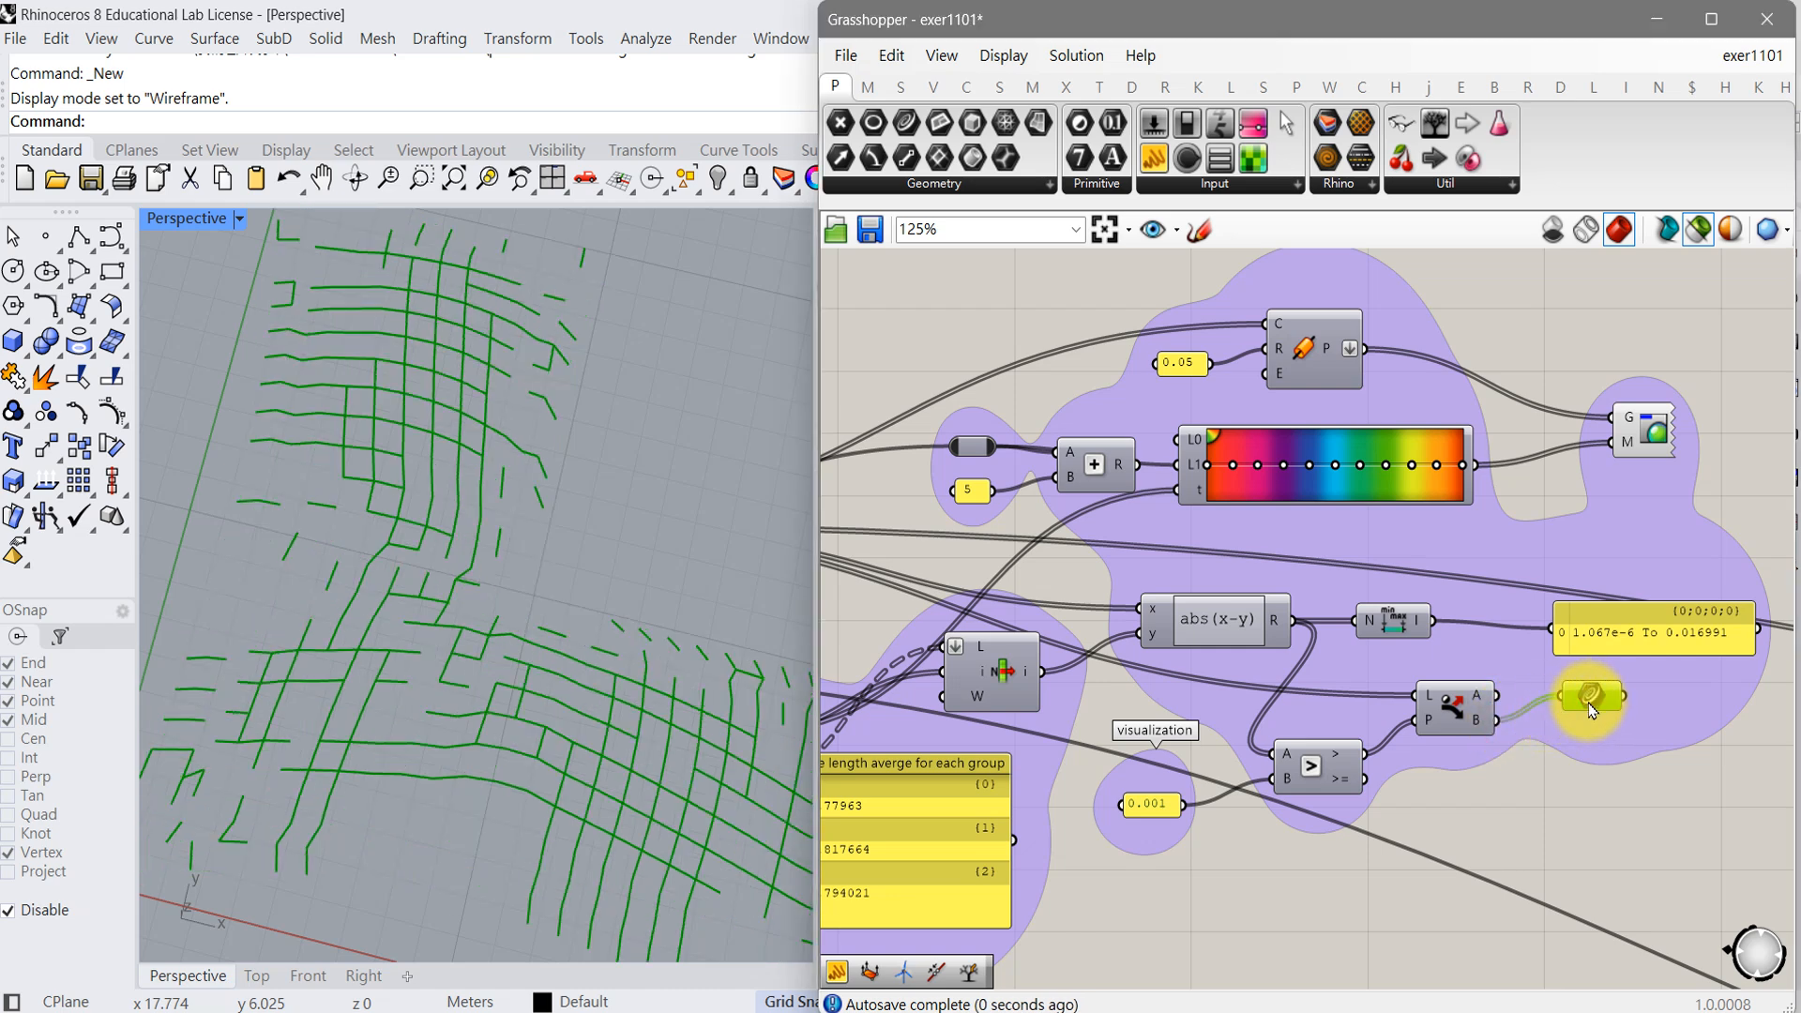
right_drag(664, 764, 570, 784)
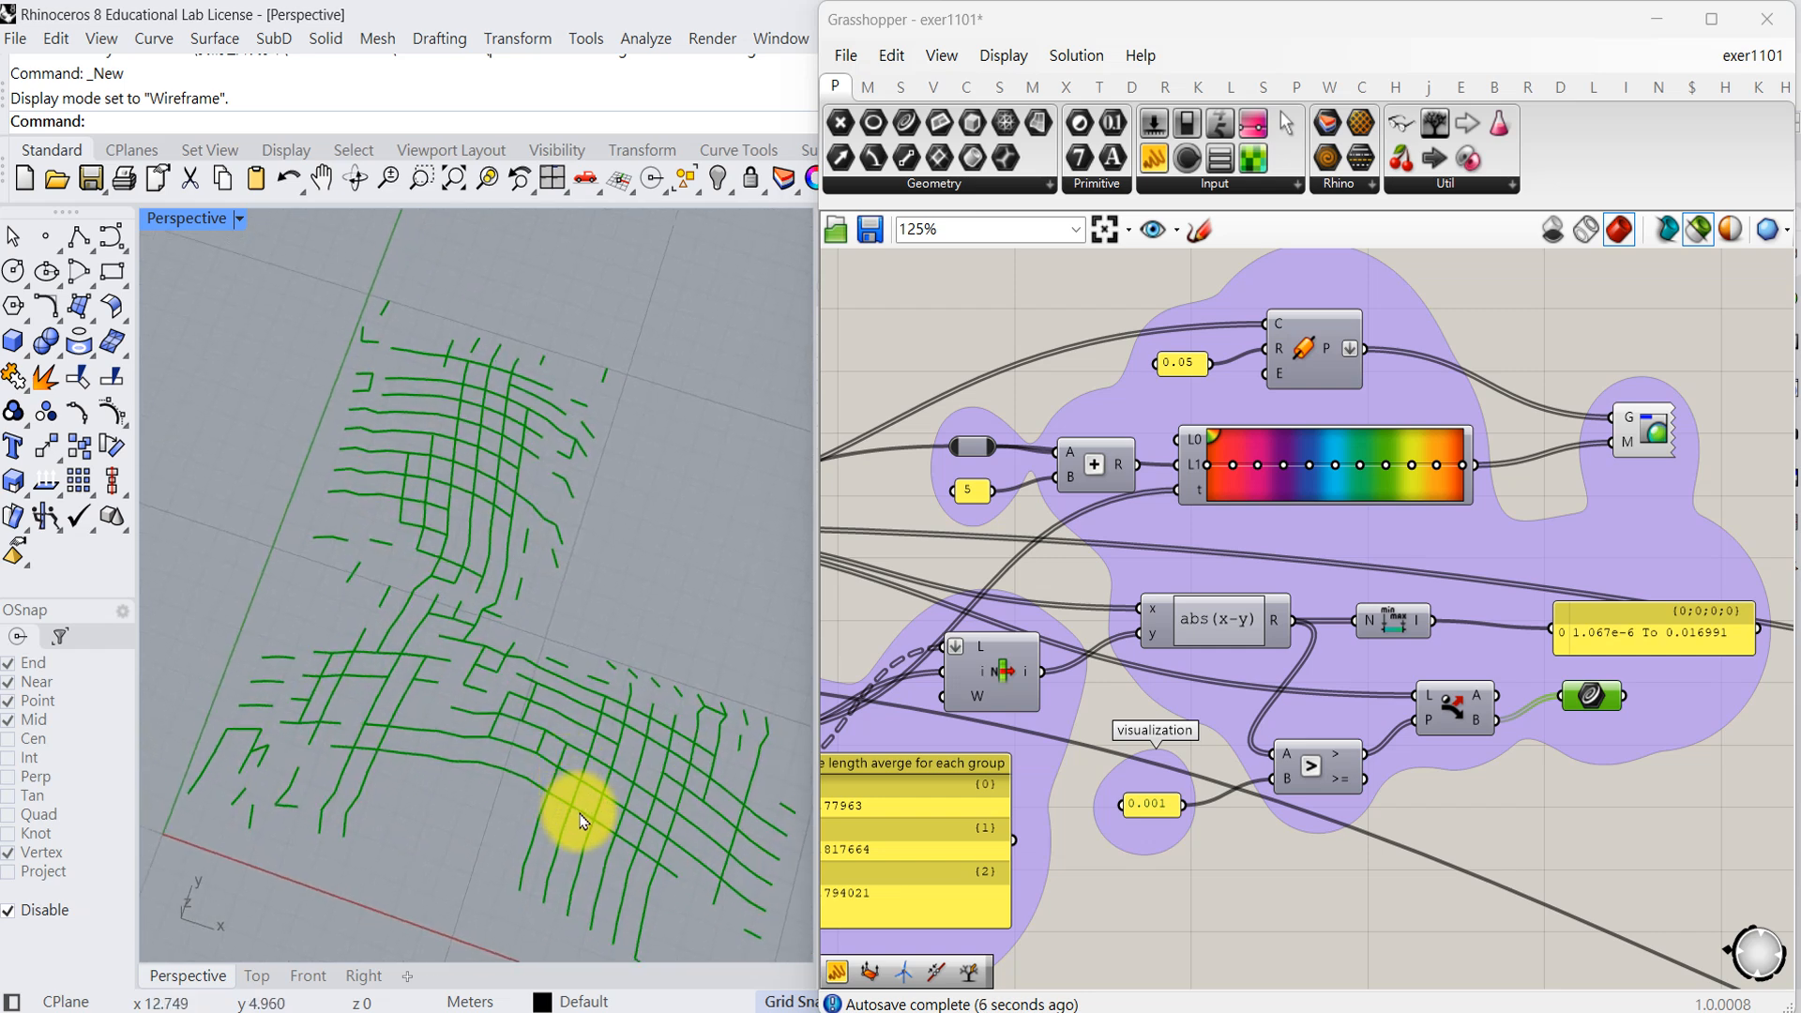
double_click(1165, 809)
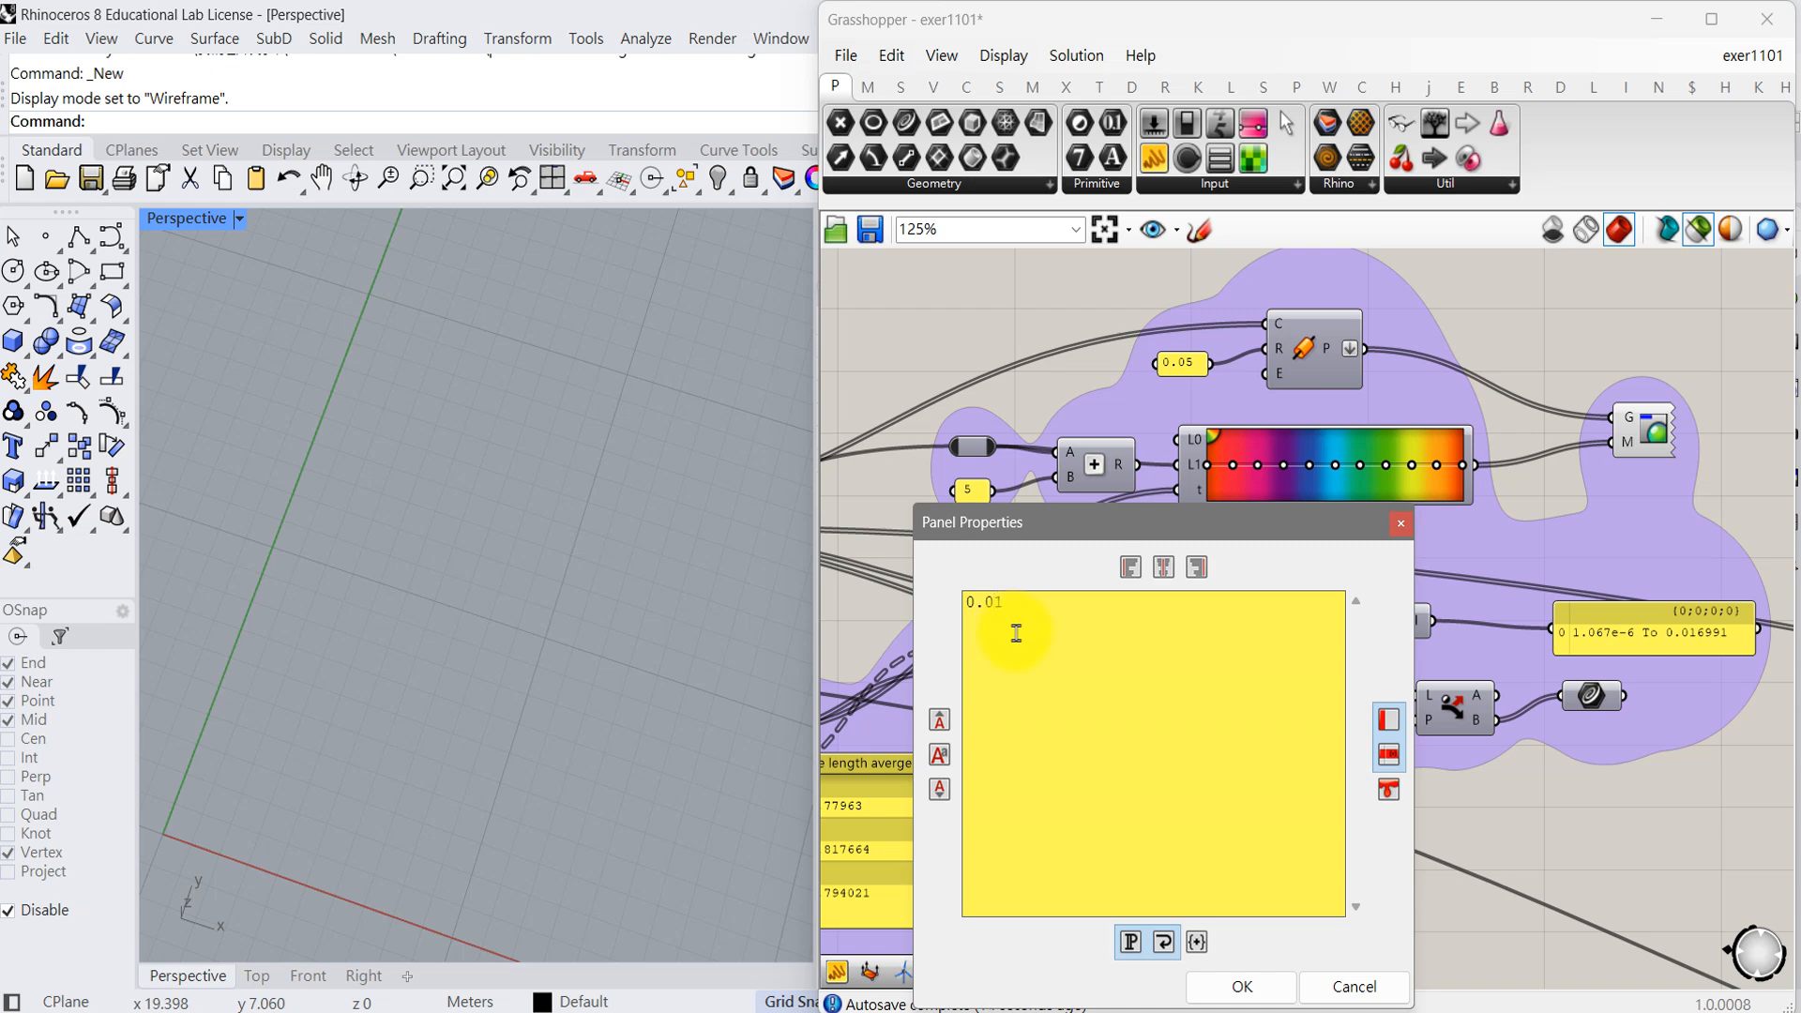
text(0.01)
click(1236, 984)
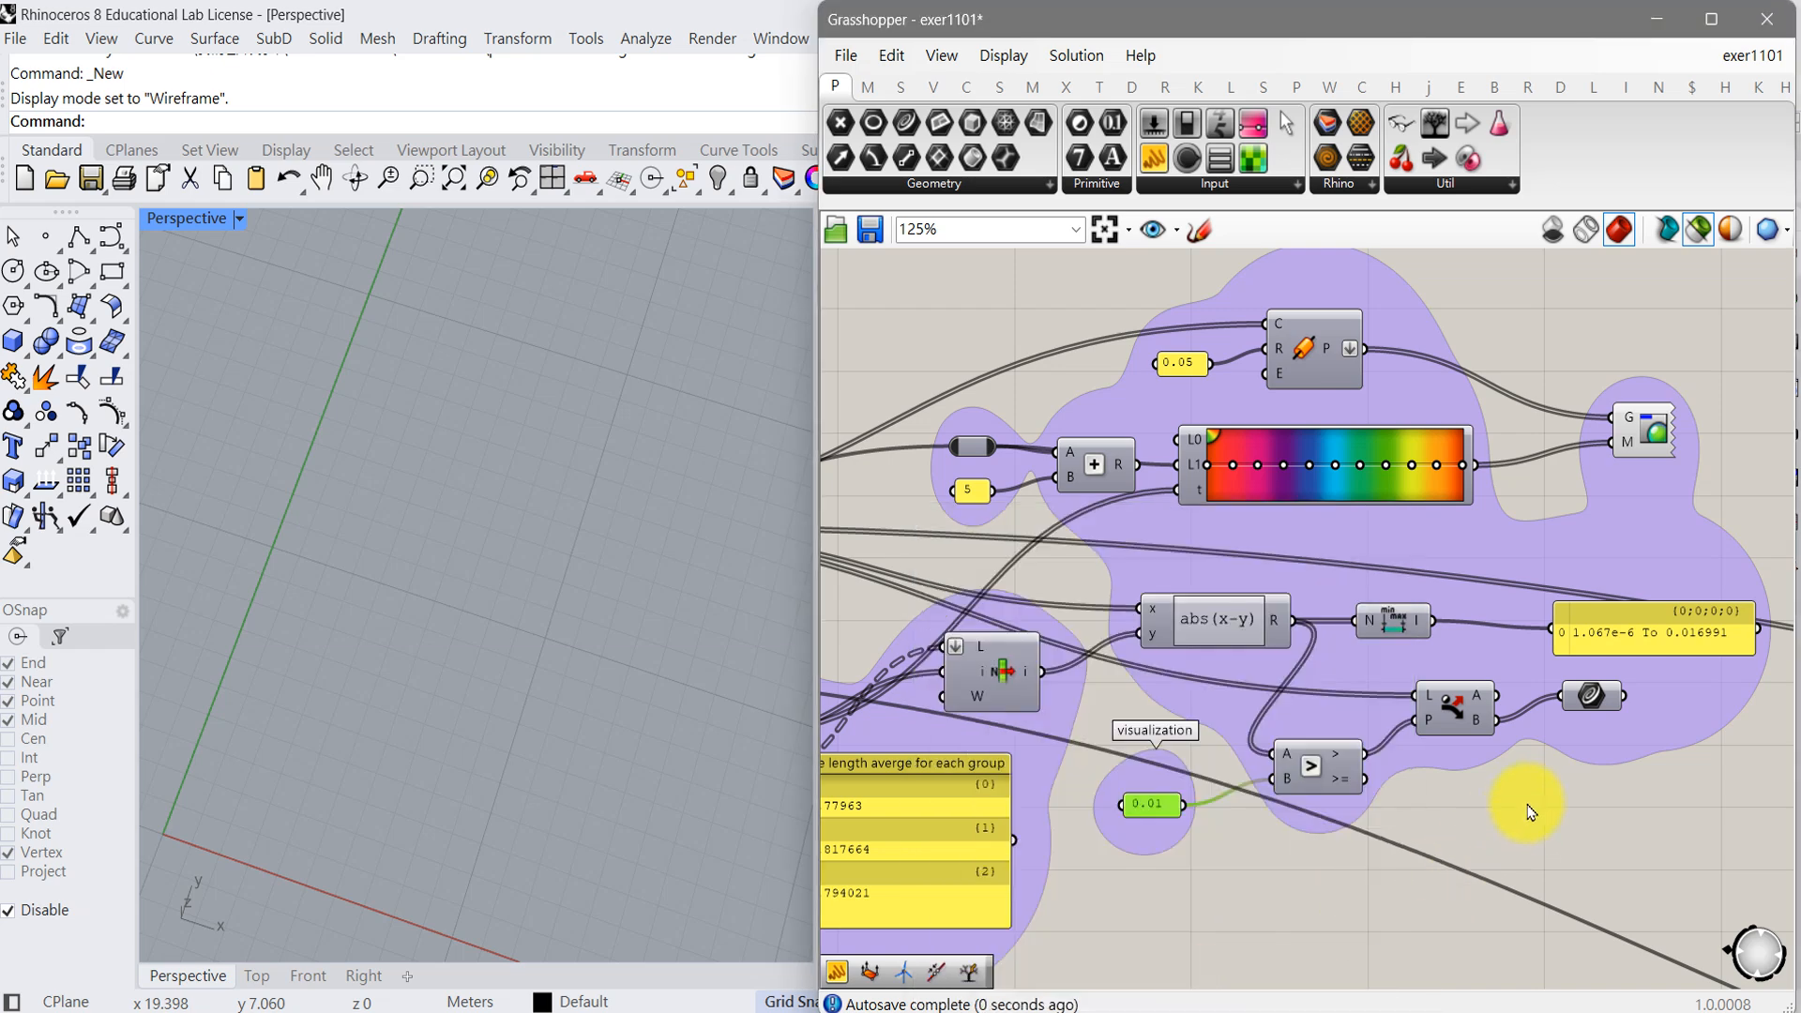
click(1595, 696)
right_drag(610, 747, 543, 790)
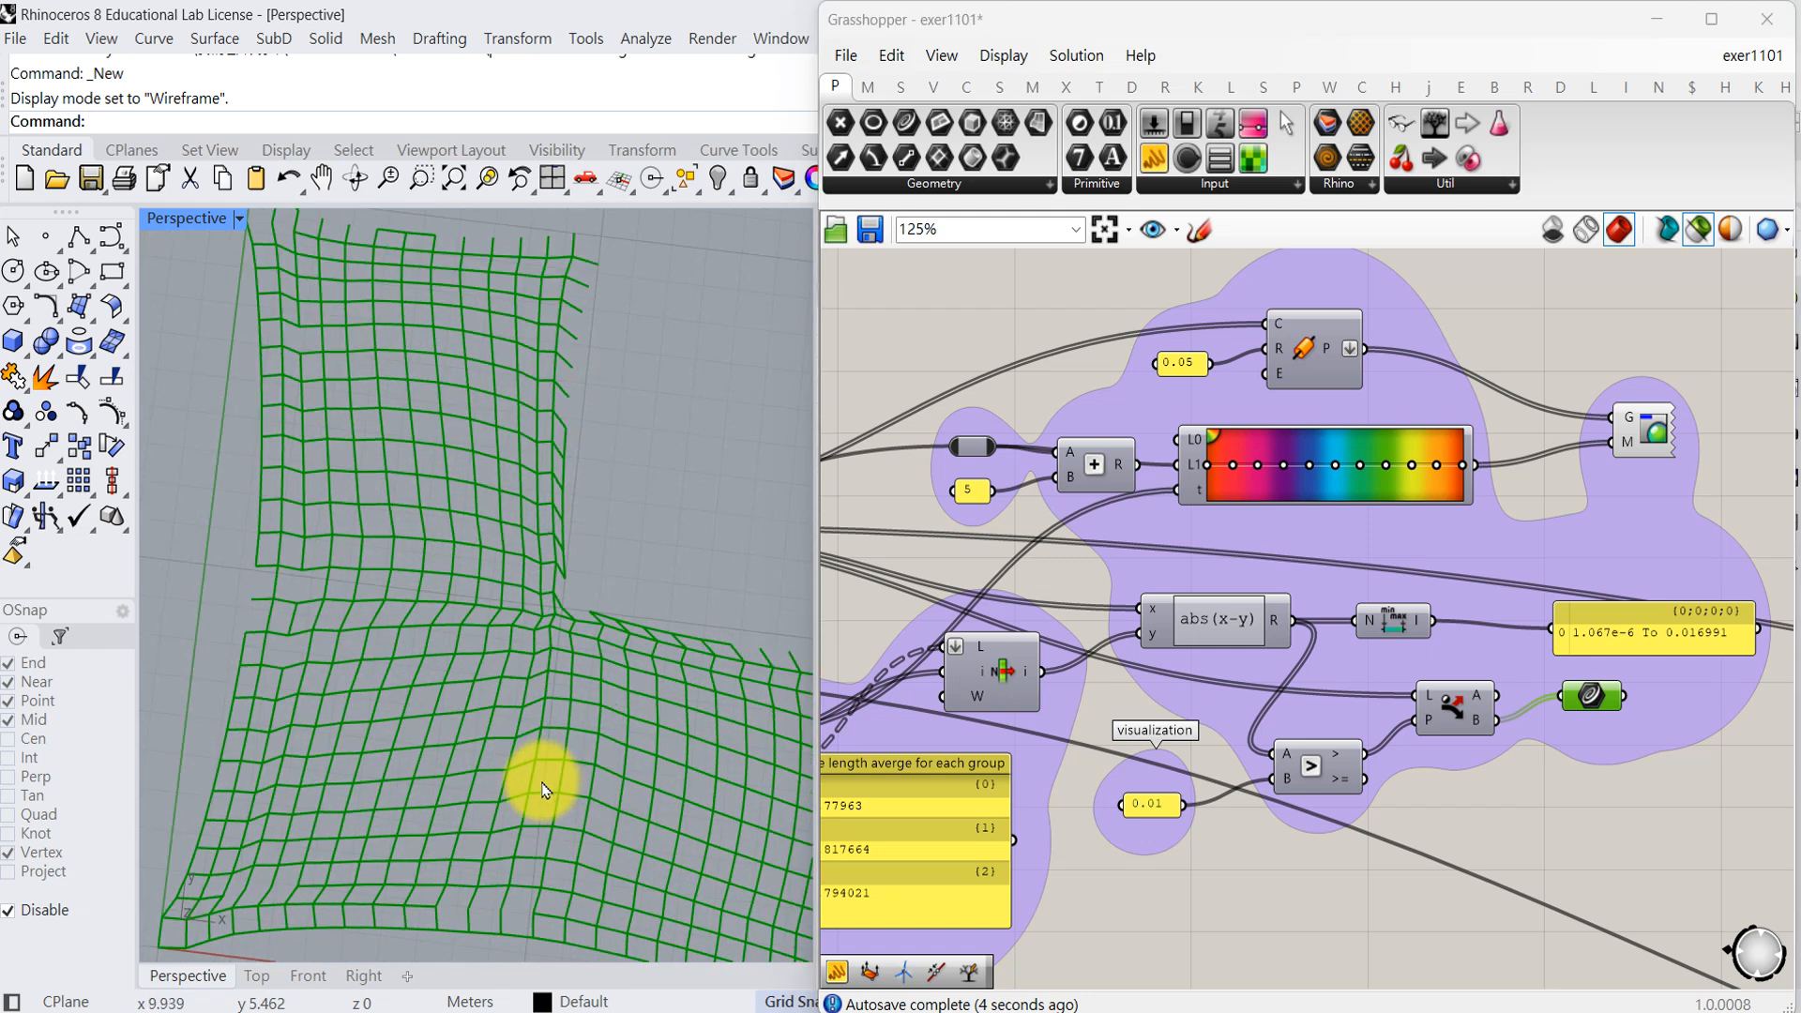
- Feed the Curve parameter from Dispatch output A to compare the edges, and reconnect it to output B
drag(1498, 710, 1497, 695)
right_drag(523, 717, 470, 736)
click(1498, 724)
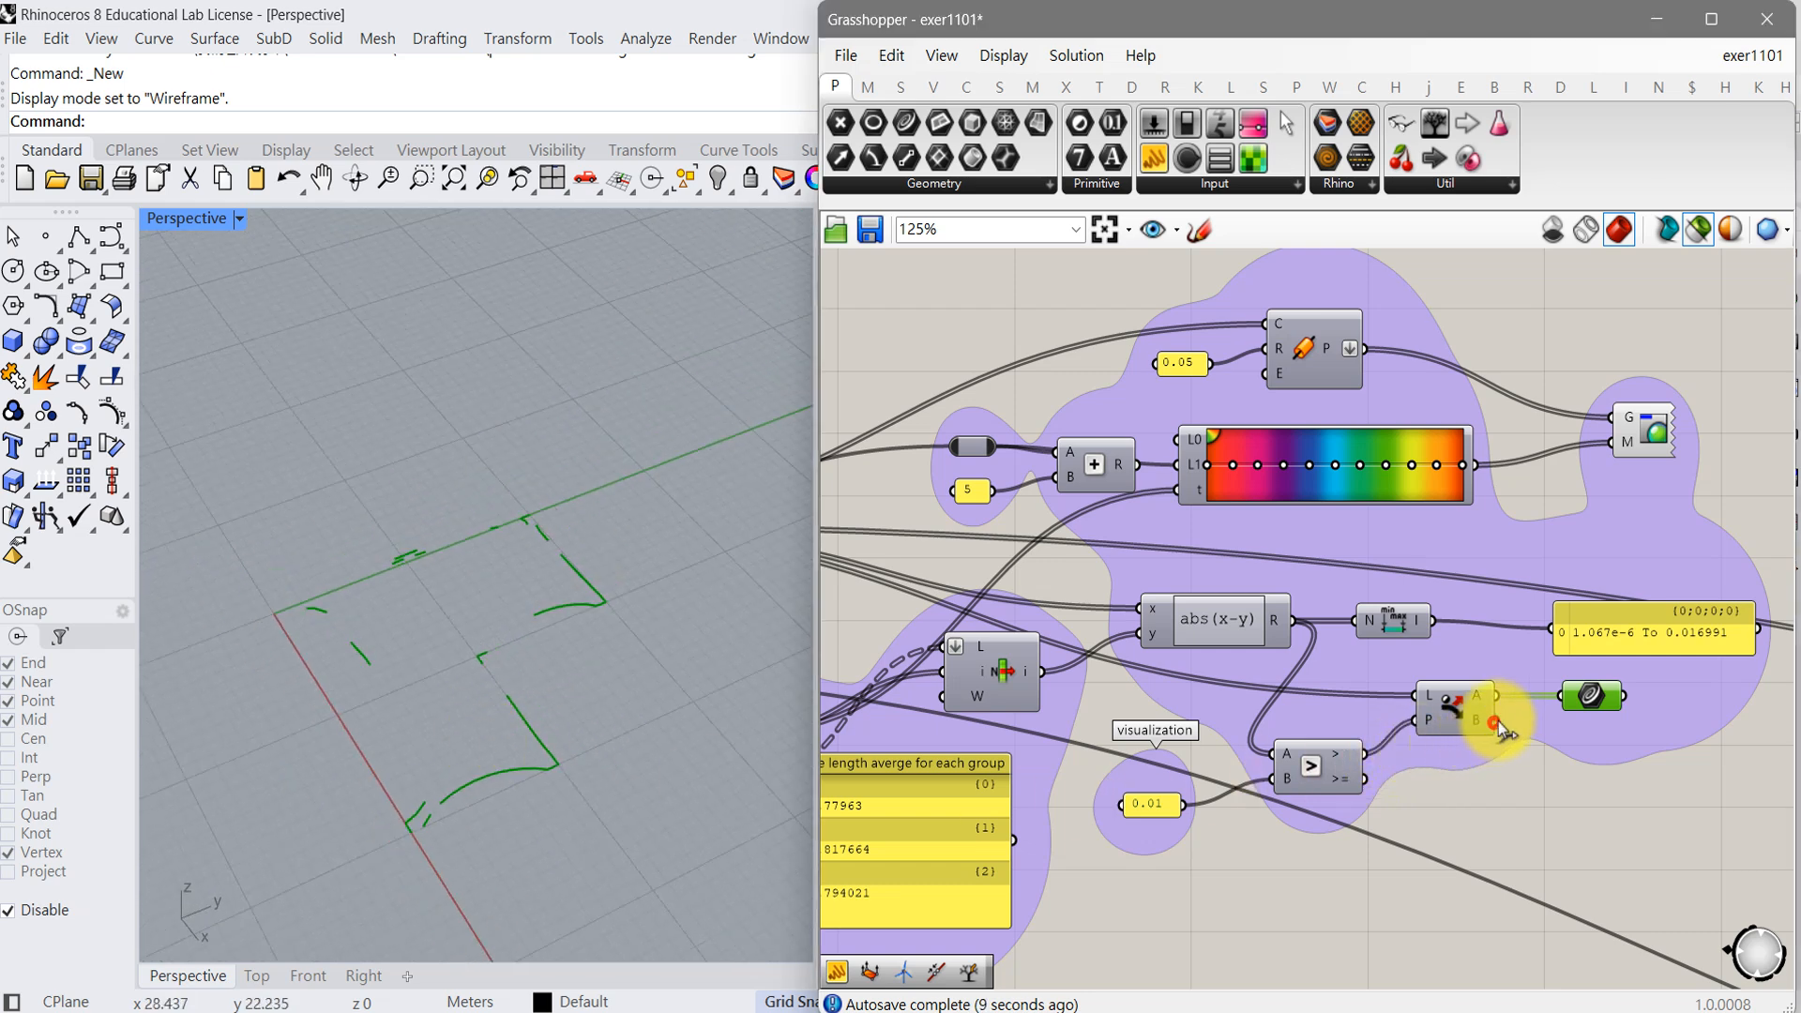
drag(1556, 699, 1561, 695)
right_drag(502, 684, 554, 736)
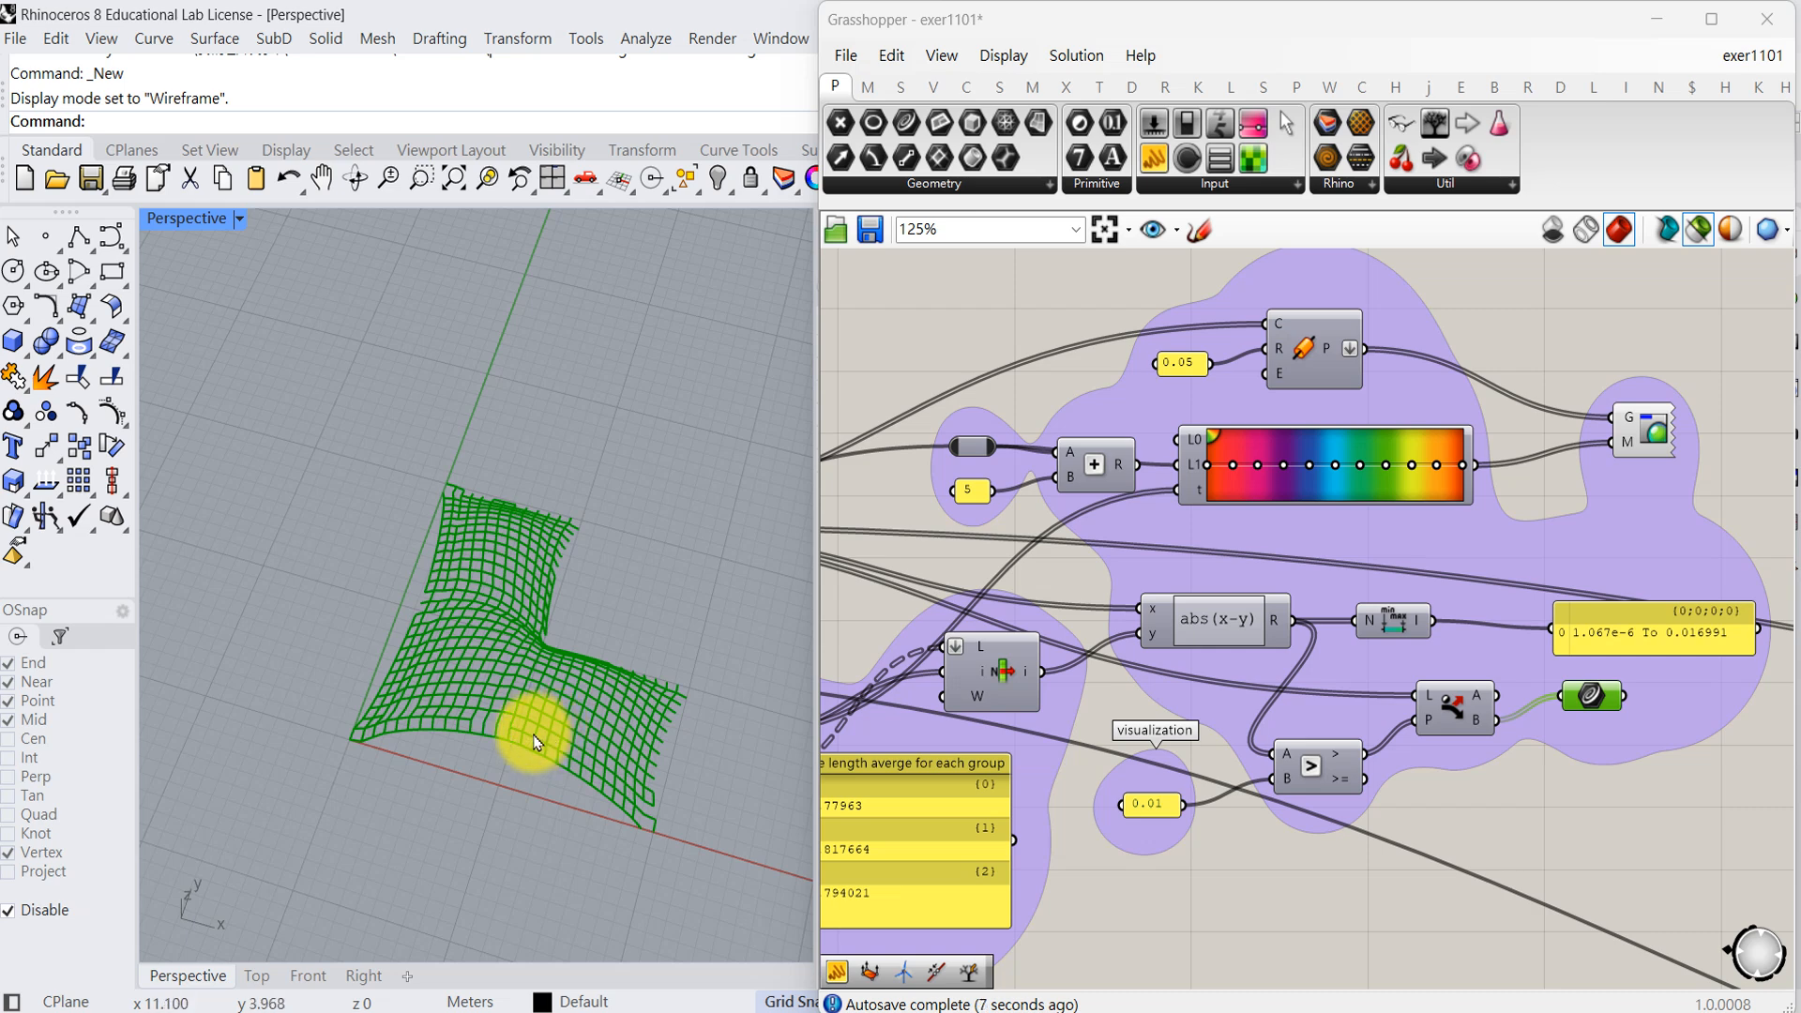
- Examine the edges from Dispatch output B on the shell, from the overall form to the grid around the inner corner
right_drag(527, 747, 502, 694)
scroll(572, 689, up, 5)
scroll(559, 676, up, 5)
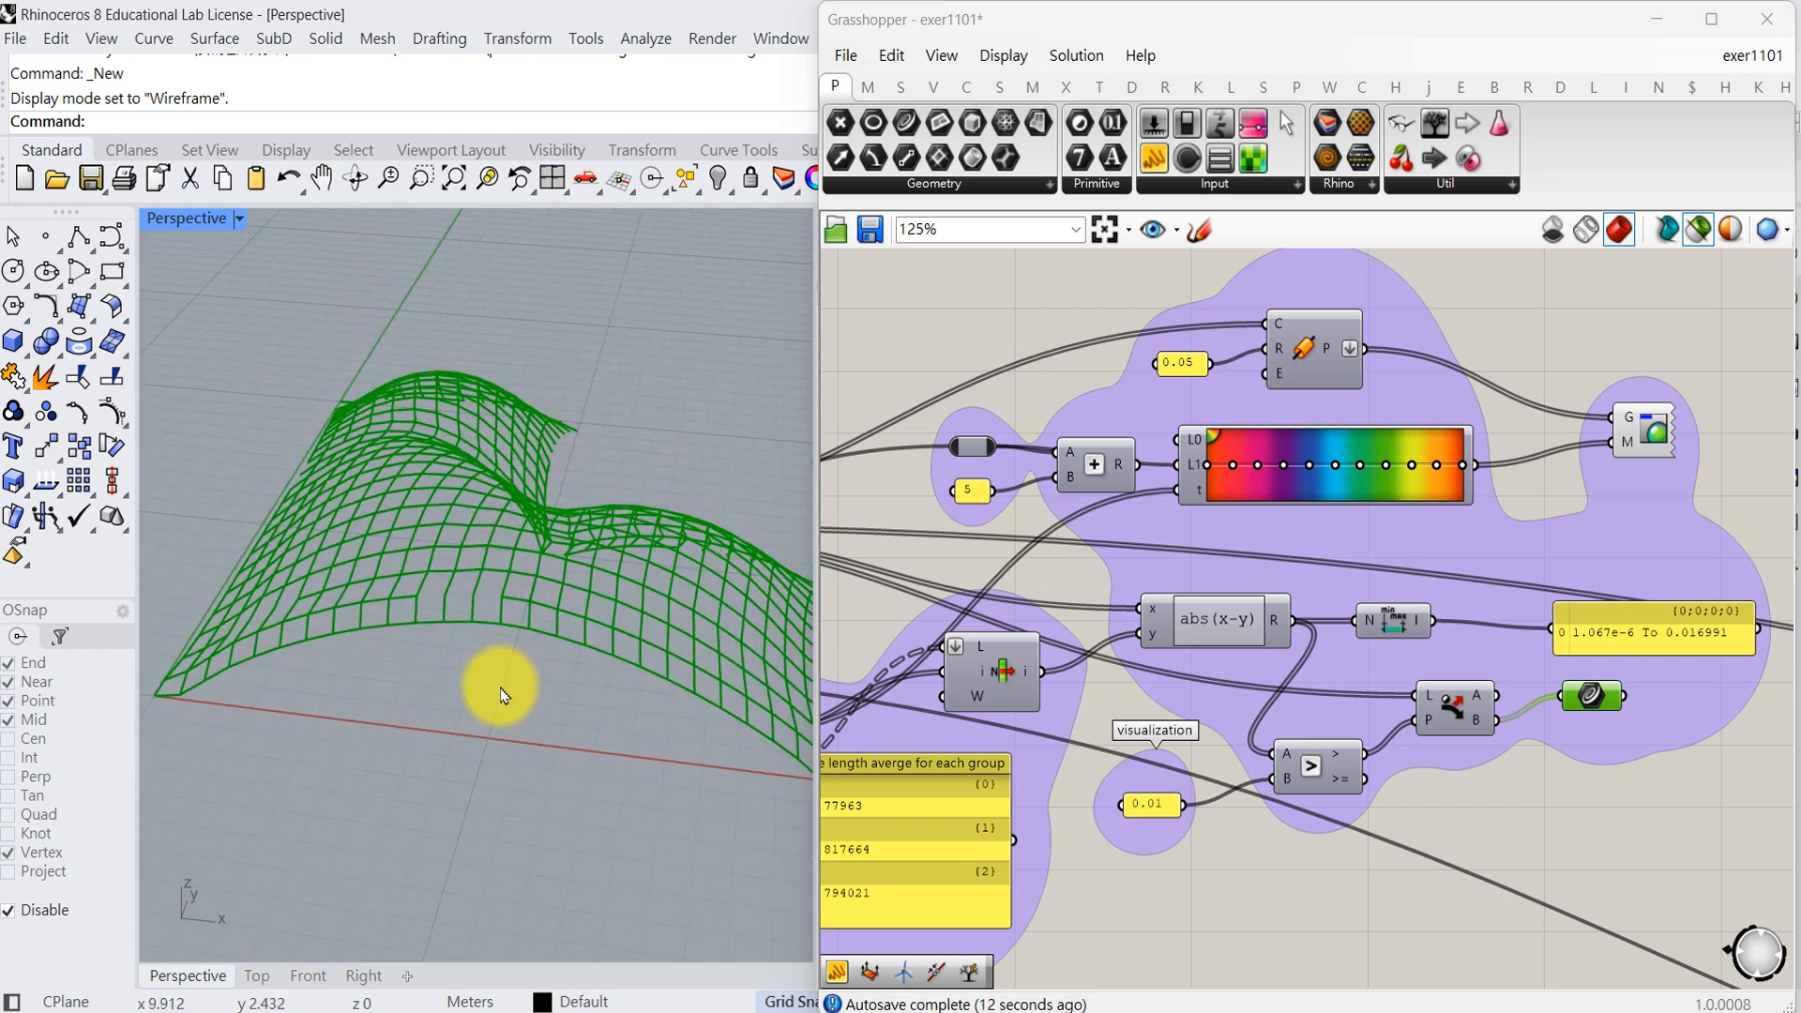
scroll(506, 718, down, 2)
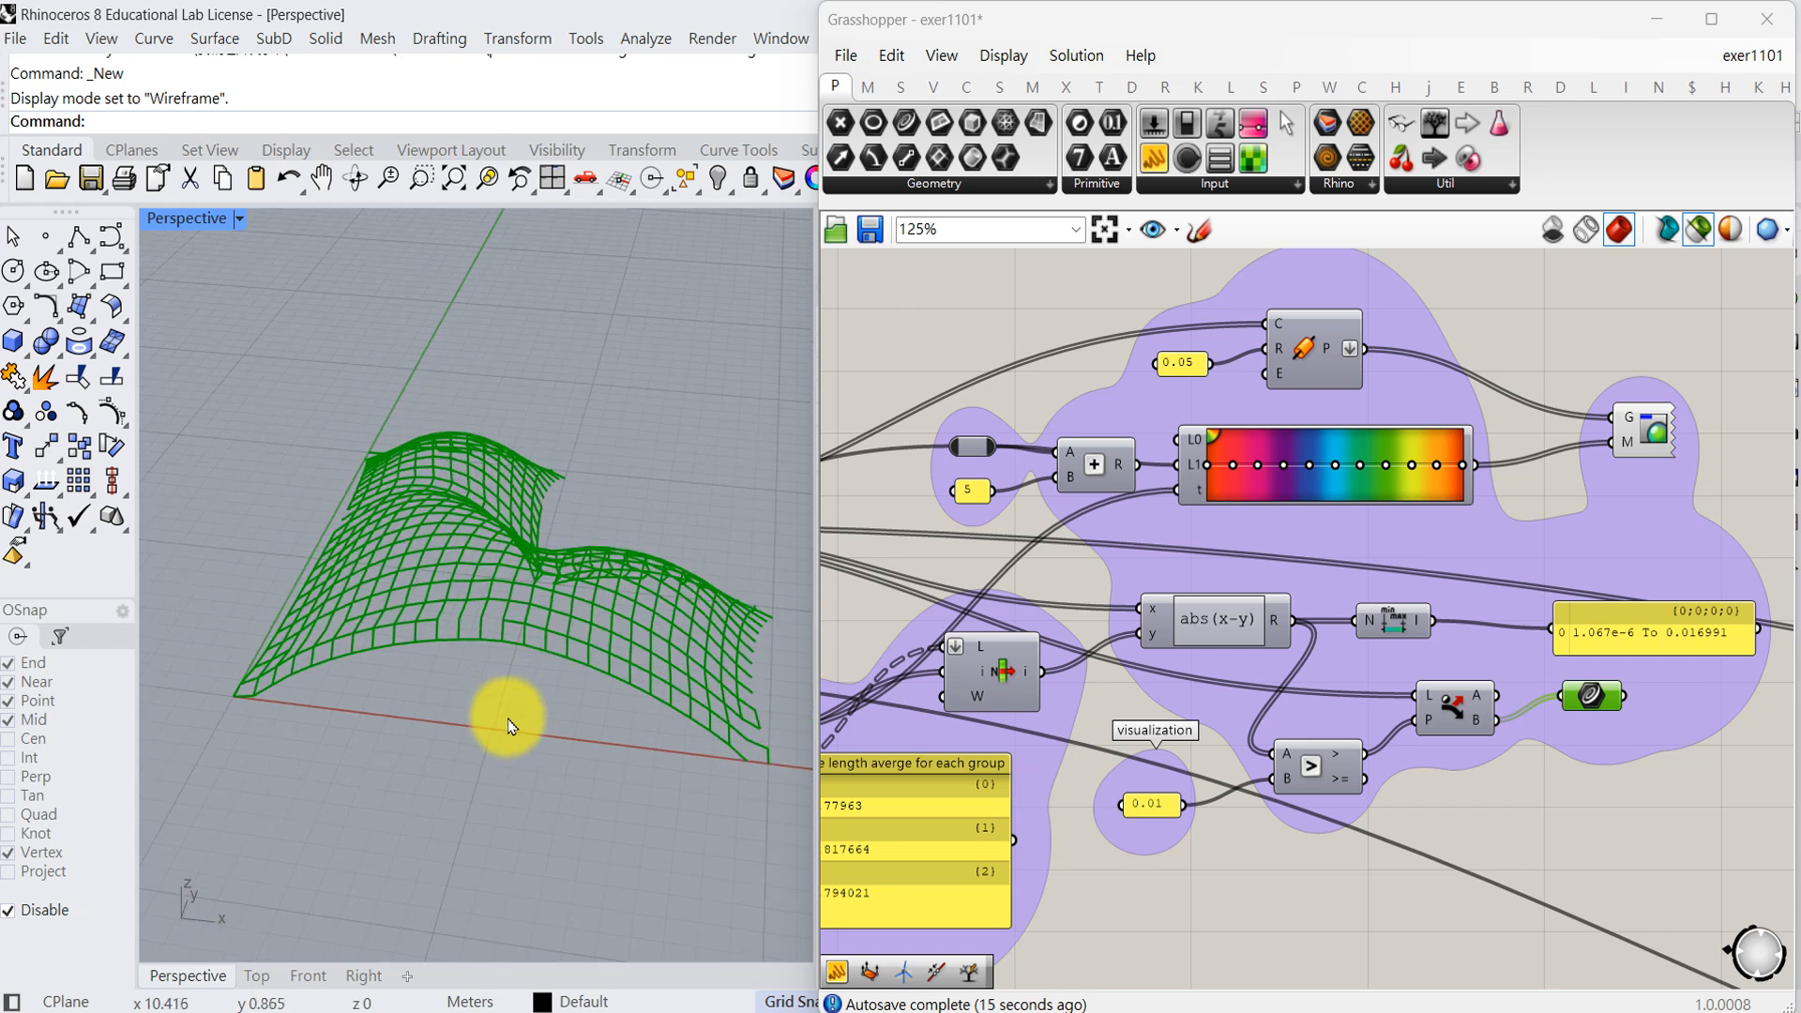
right_drag(503, 720, 522, 762)
scroll(510, 751, up, 4)
right_drag(464, 680, 507, 724)
scroll(494, 735, up, 4)
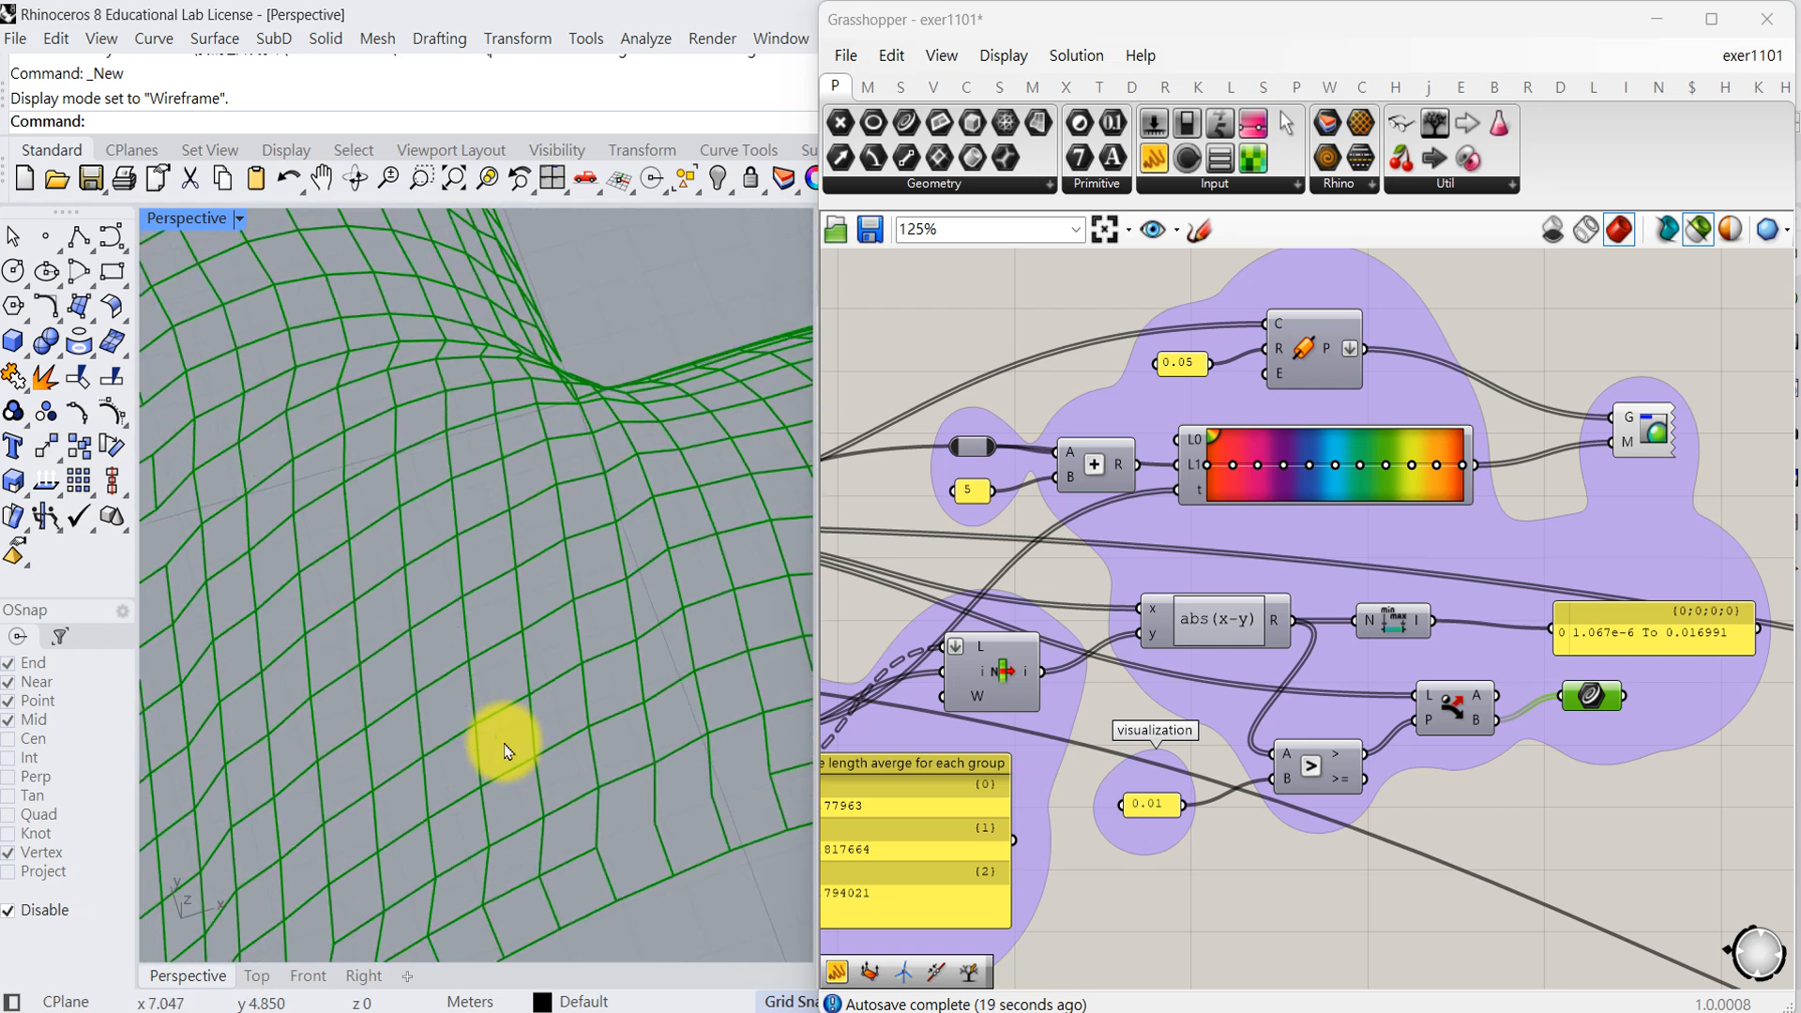
scroll(497, 735, down, 3)
right_drag(459, 720, 595, 738)
scroll(459, 735, up, 2)
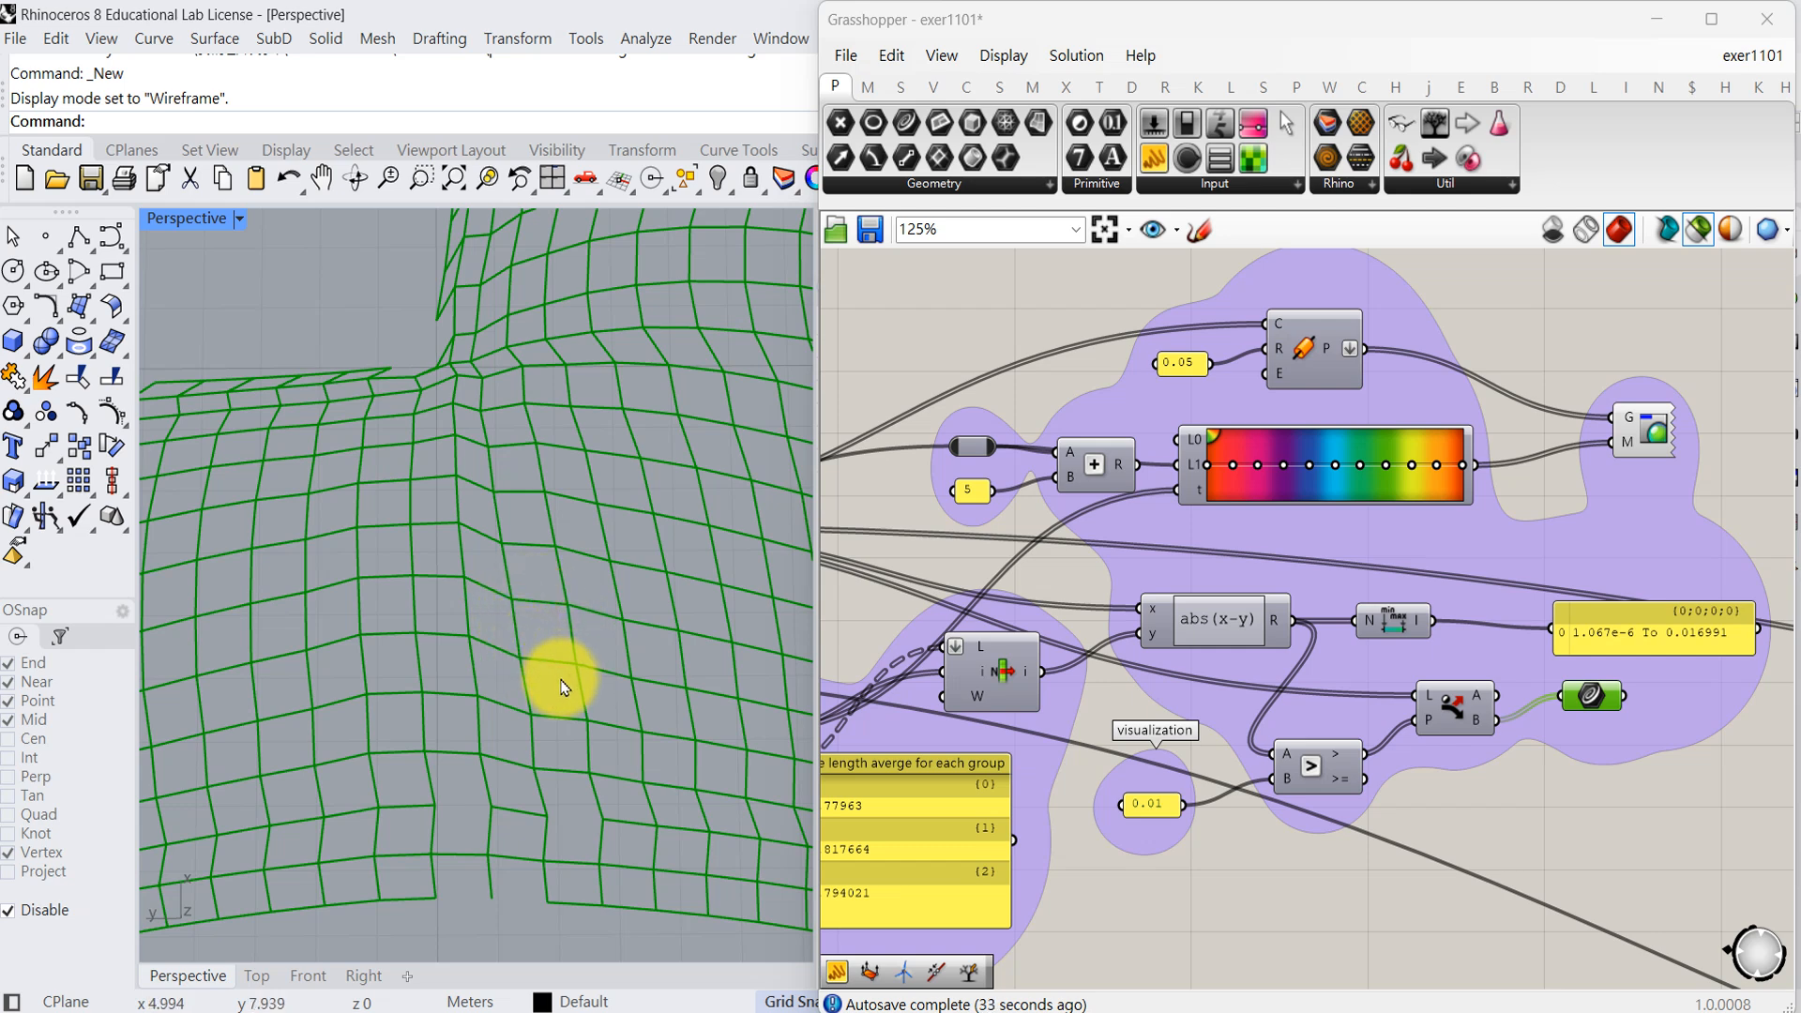
- Turn off the selected-only preview to display the coloured edge groups again
click(1700, 234)
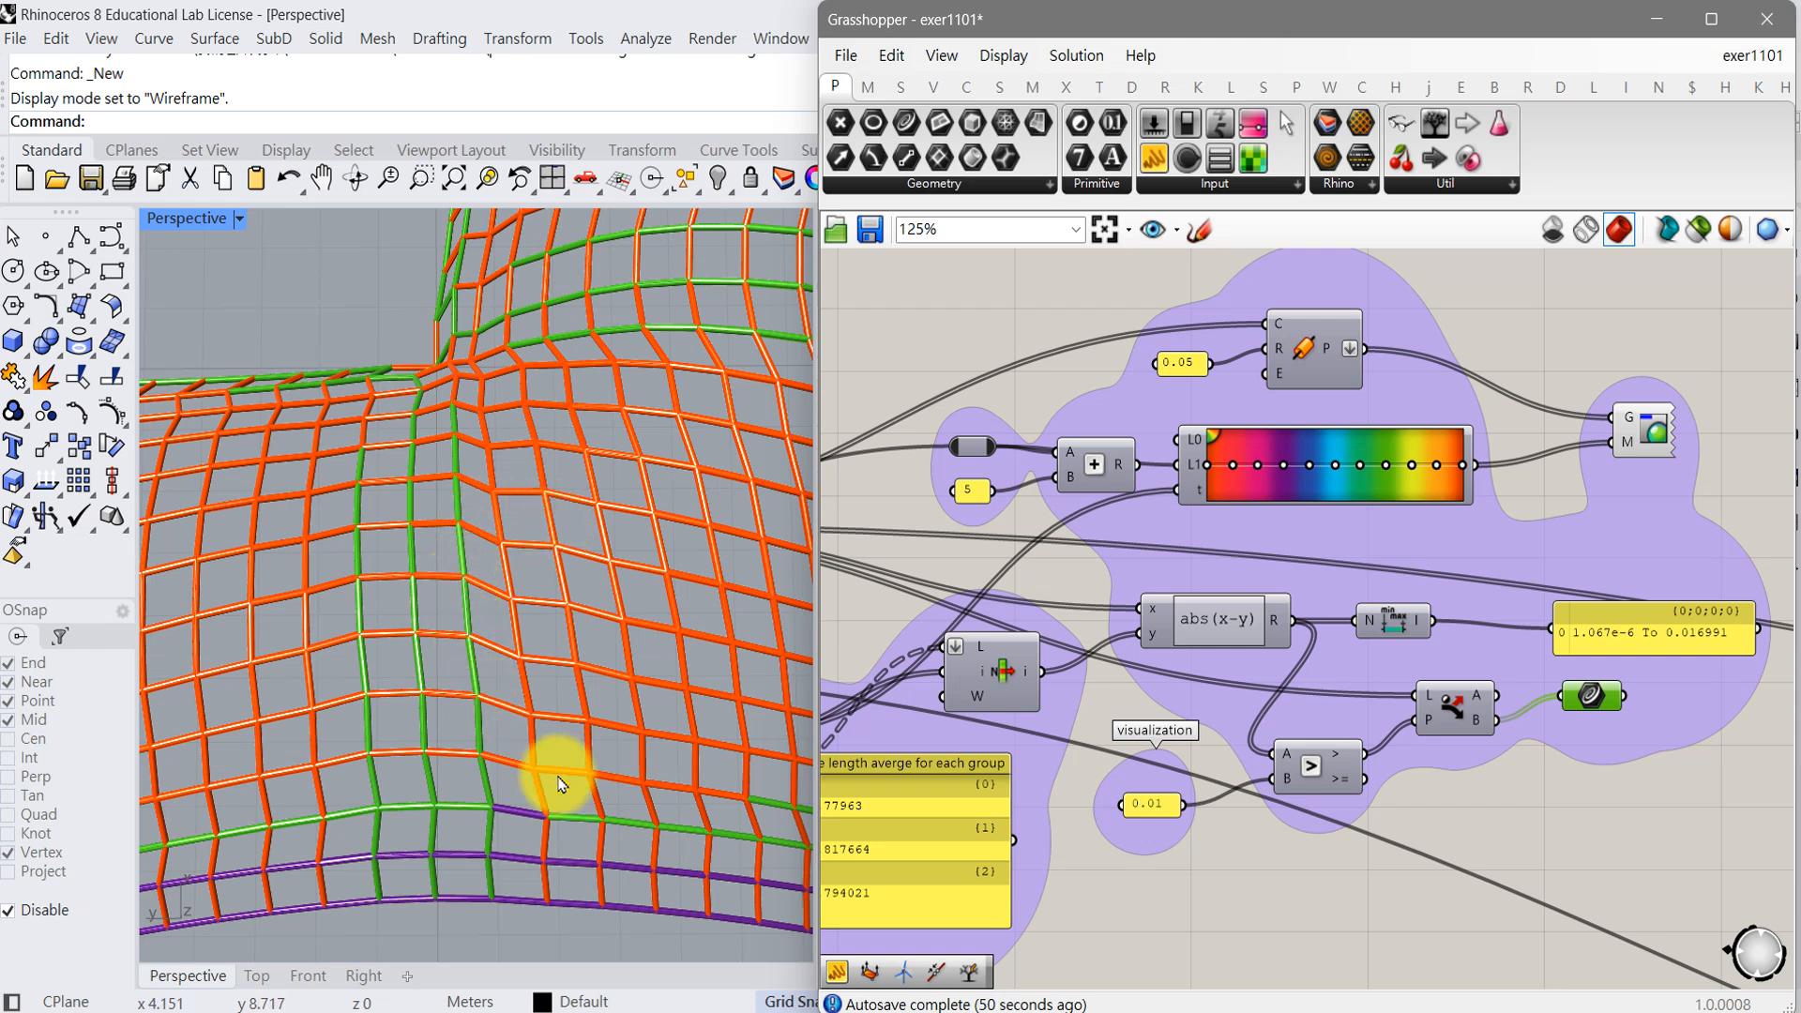
click(1227, 1012)
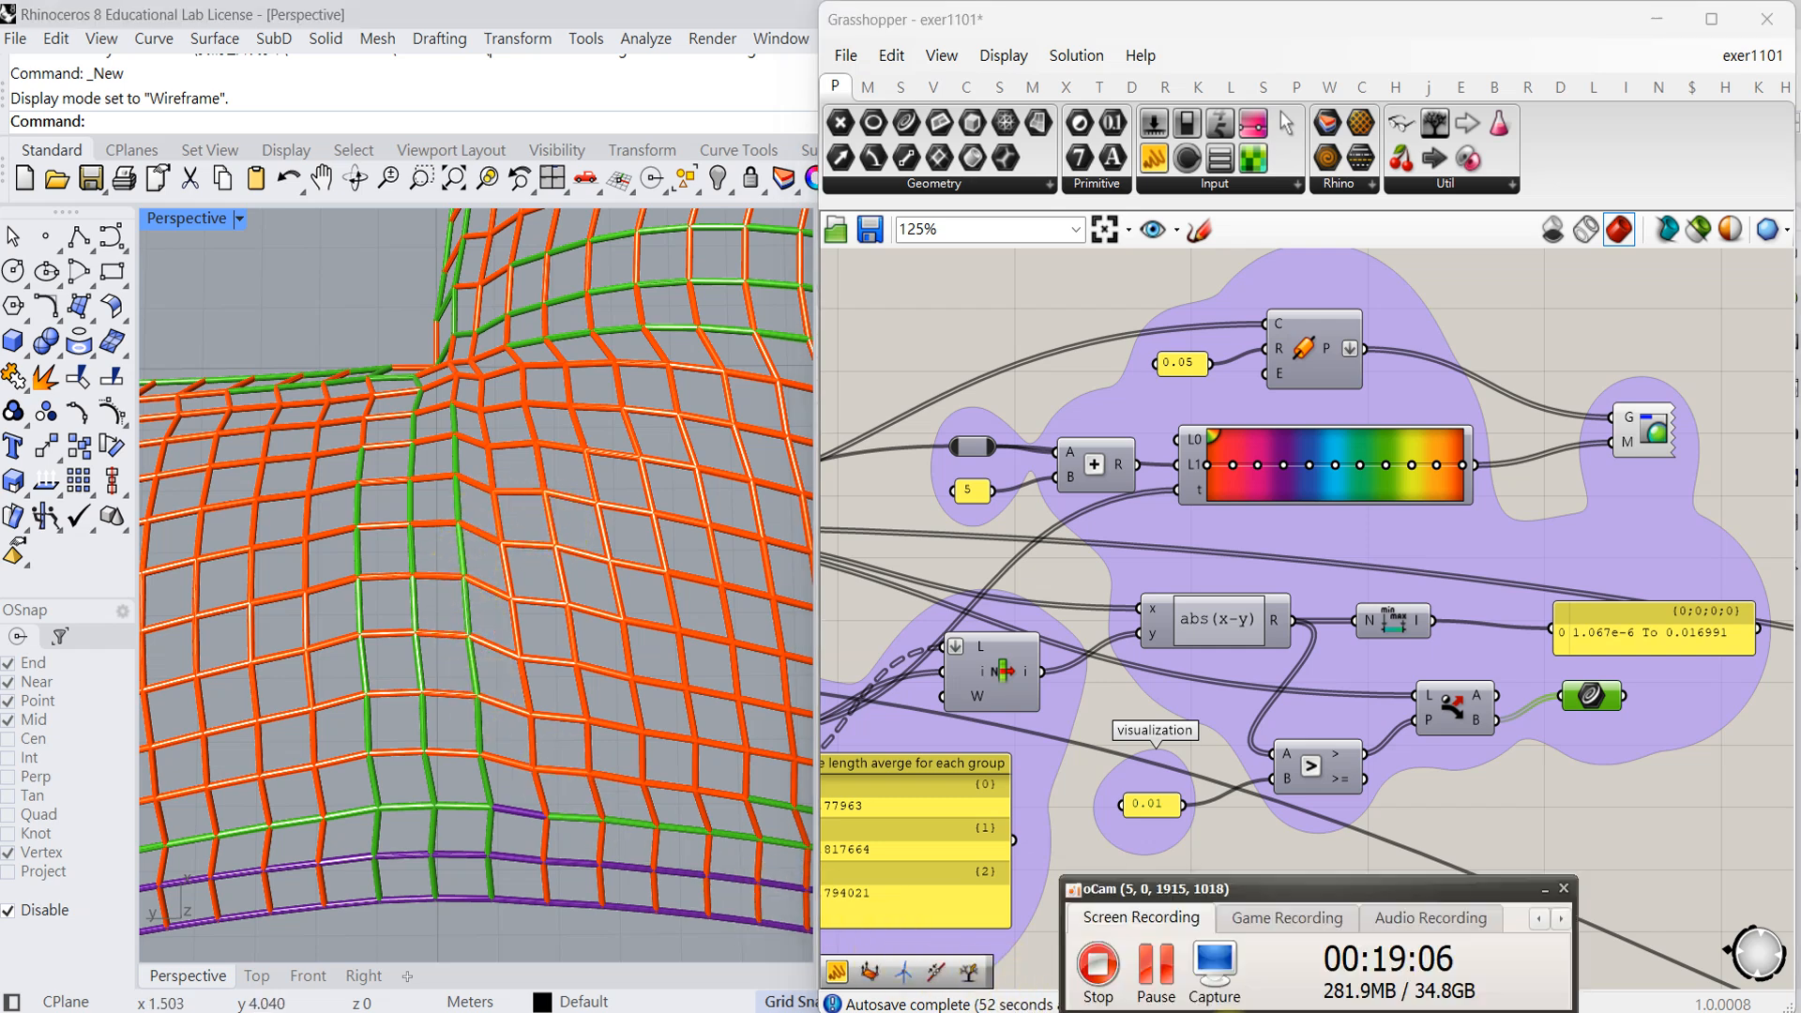